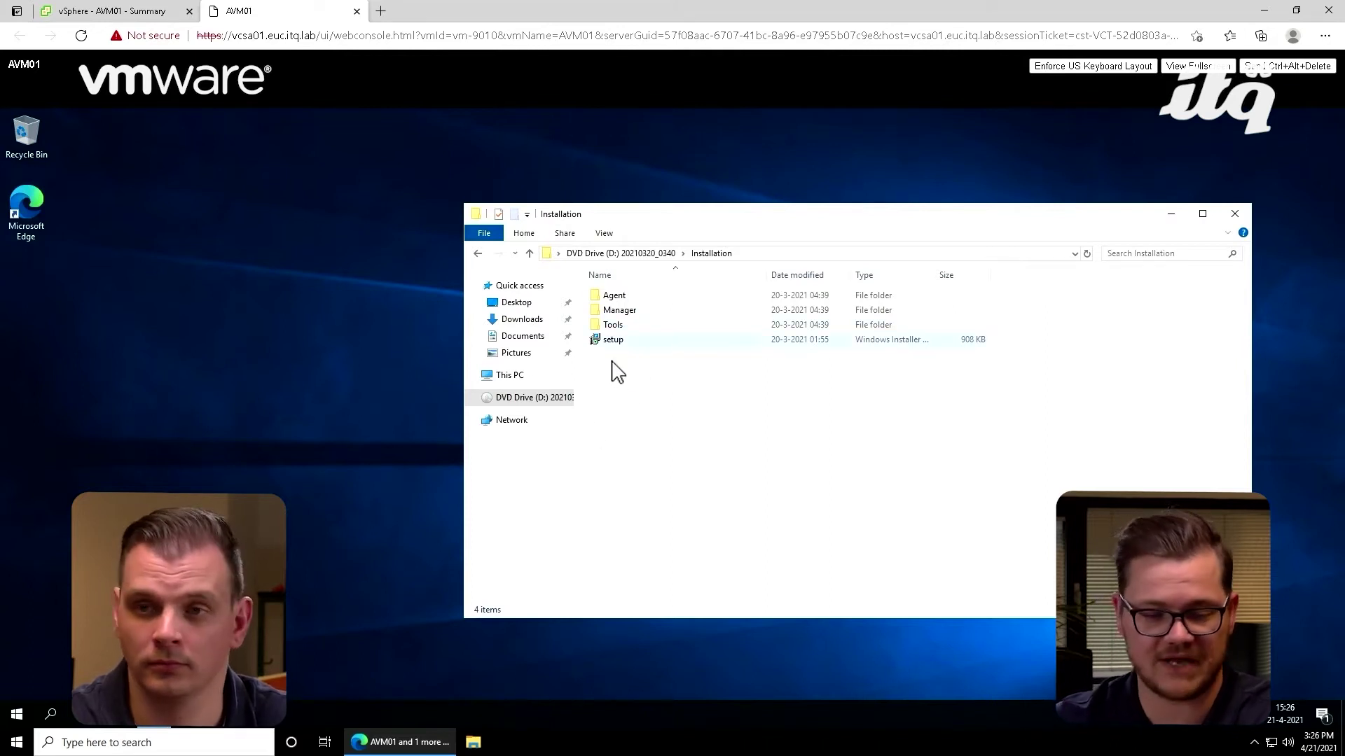
Open a Command Prompt as administrator on the AVM01 virtual machine and allow it to make changes
{"action": "left_click", "coordinate": [17, 713]}
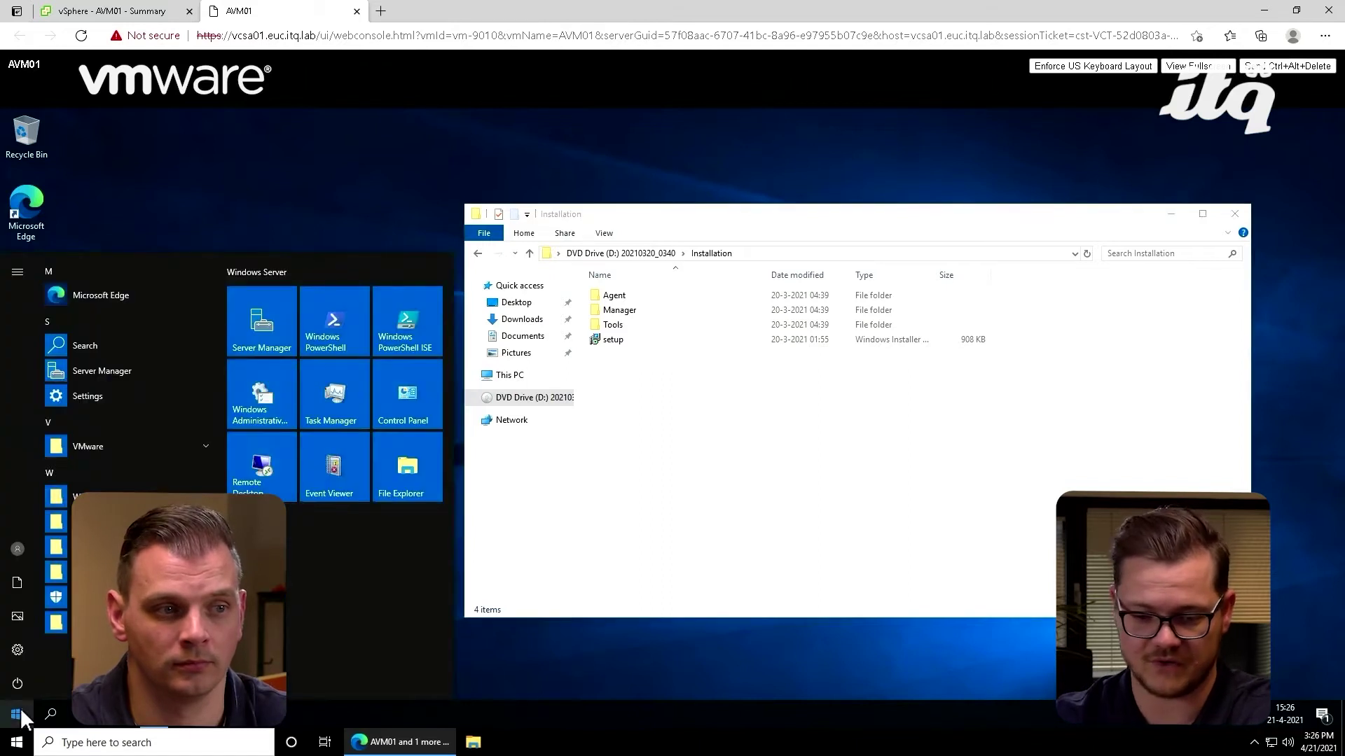
{"action": "type", "text": "cmd"}
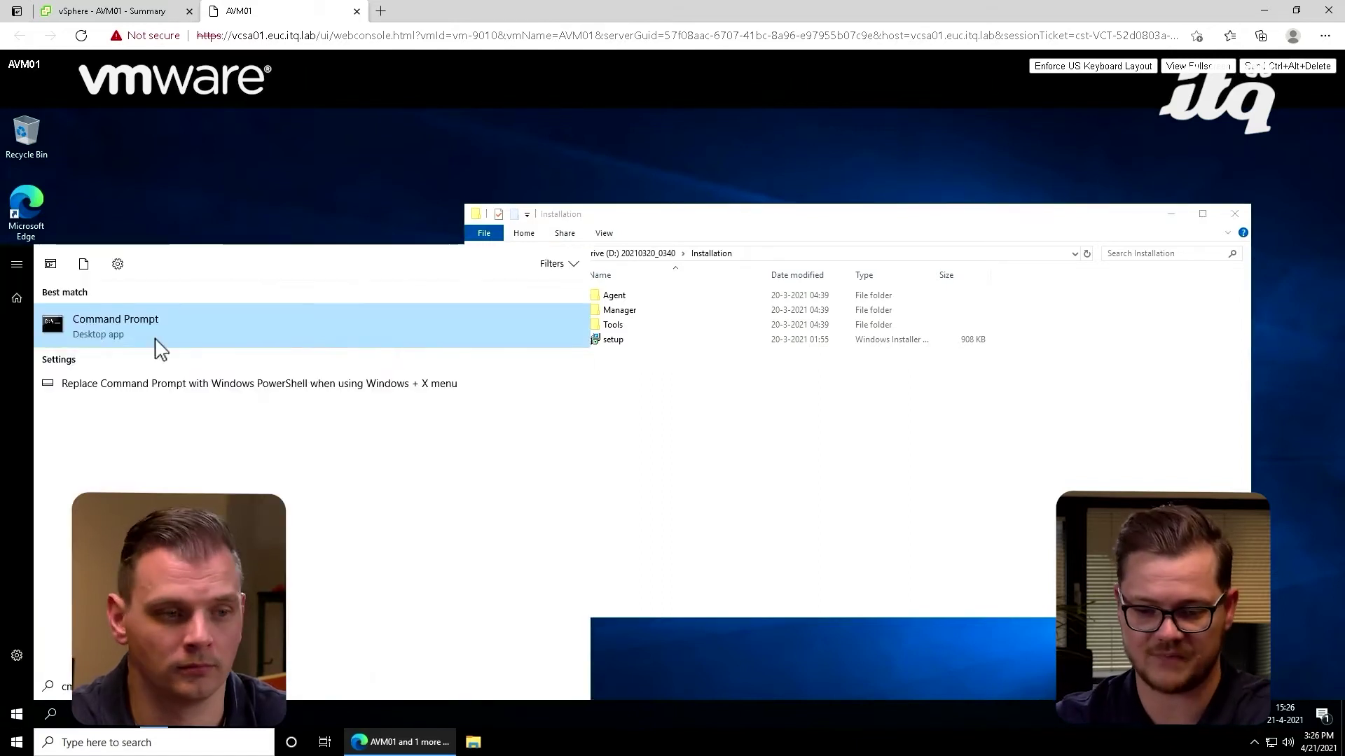
{"action": "right_click", "coordinate": [209, 341]}
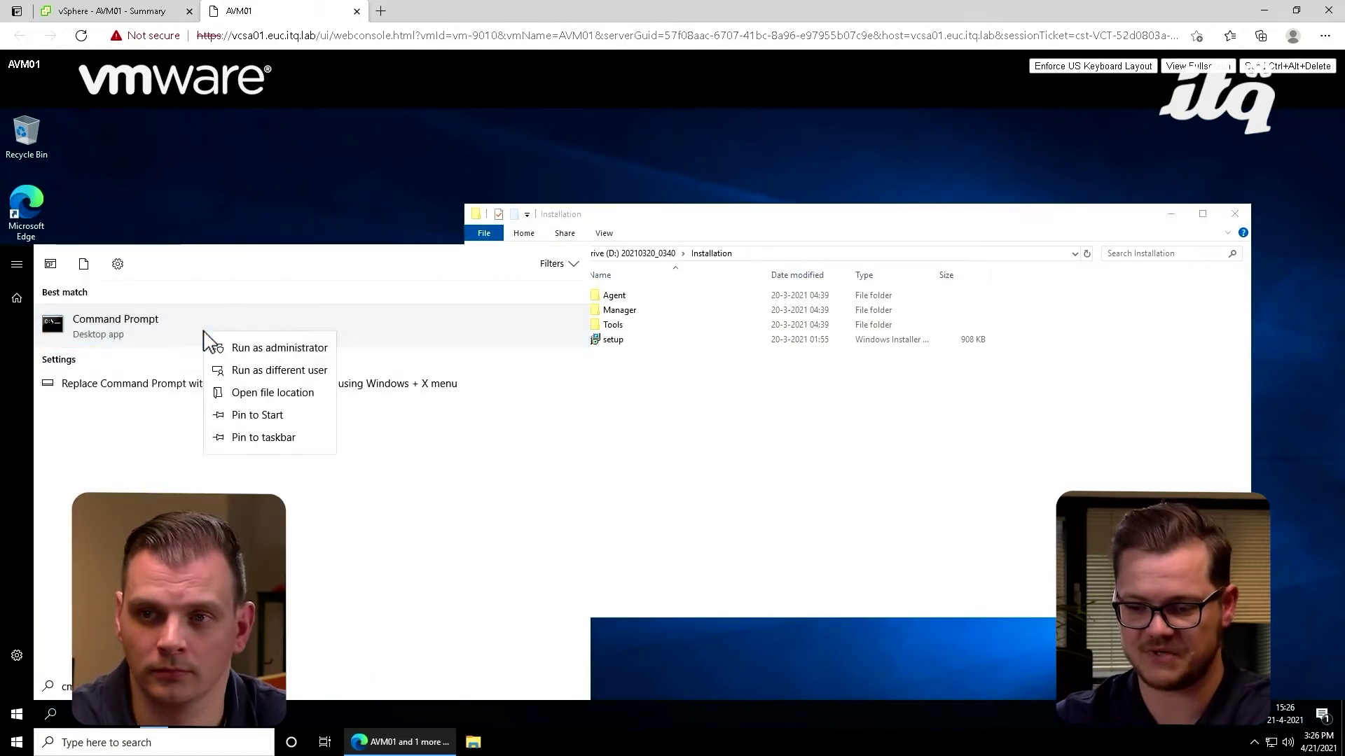
{"action": "left_click", "coordinate": [309, 348]}
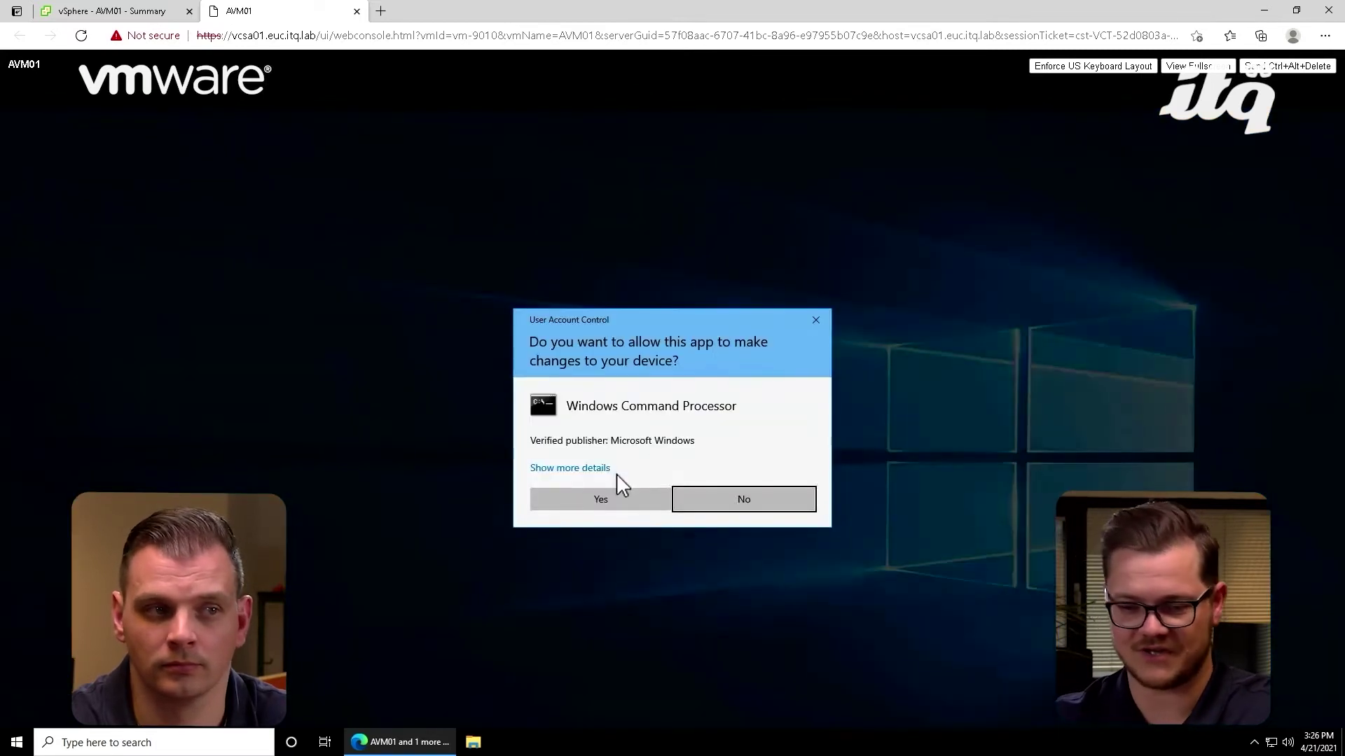
{"action": "left_click", "coordinate": [606, 497]}
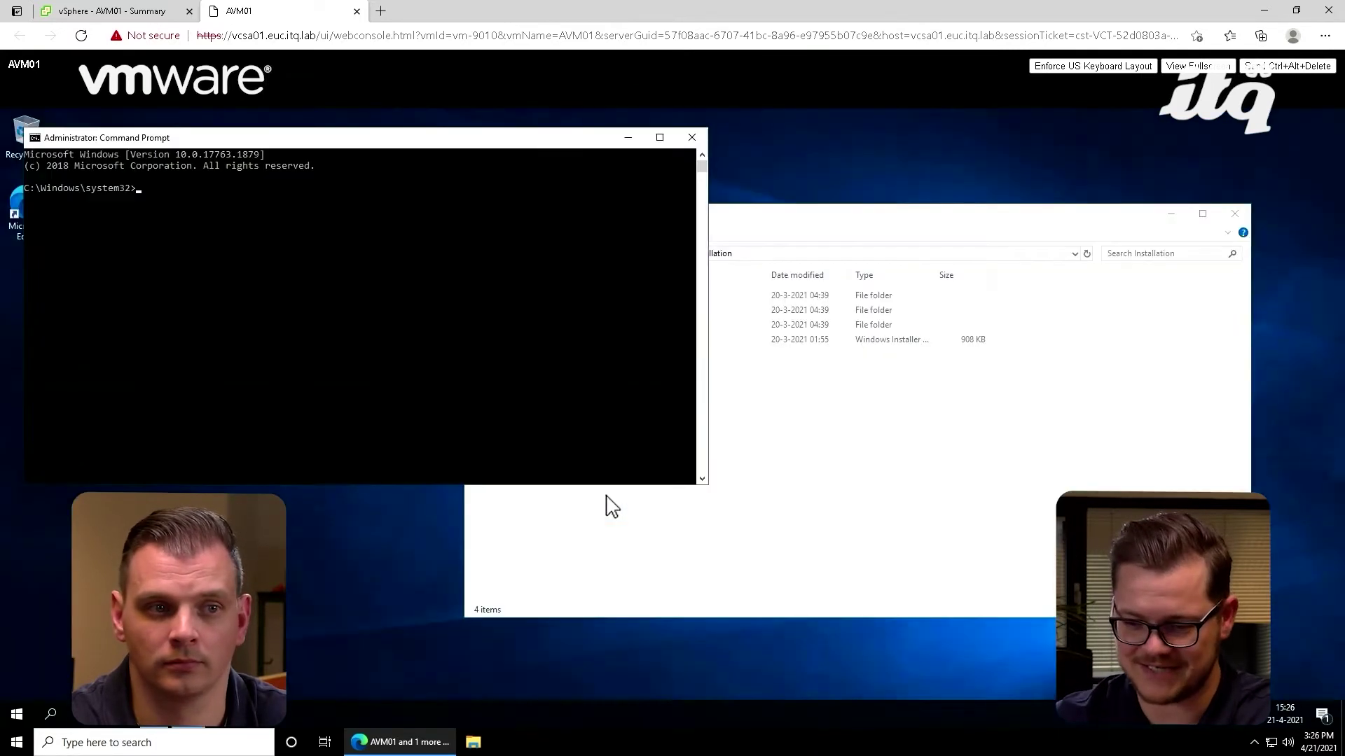
Run setup.msi from the DVD's Installation folder in the elevated Command Prompt using its copied path, and close the prompt and folder windows
{"action": "left_click", "coordinate": [807, 422]}
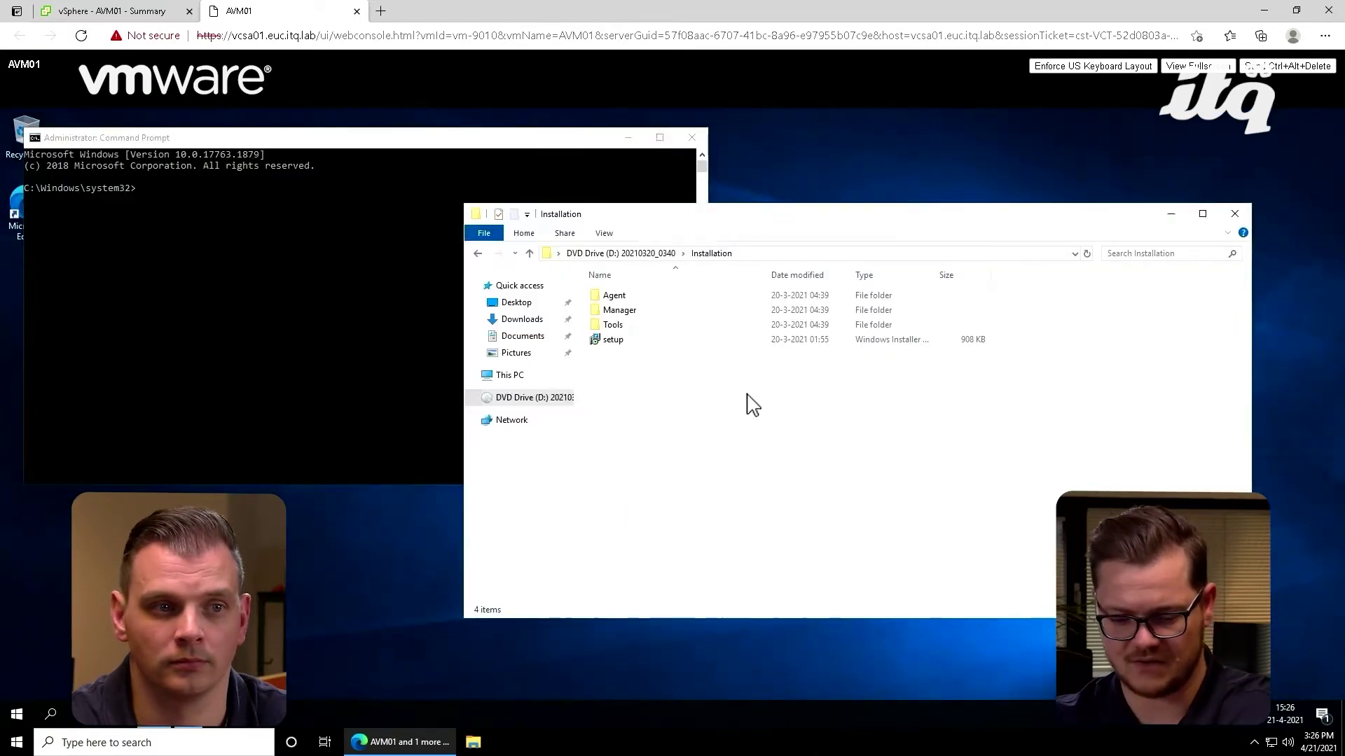
{"action": "right_click", "coordinate": [629, 347]}
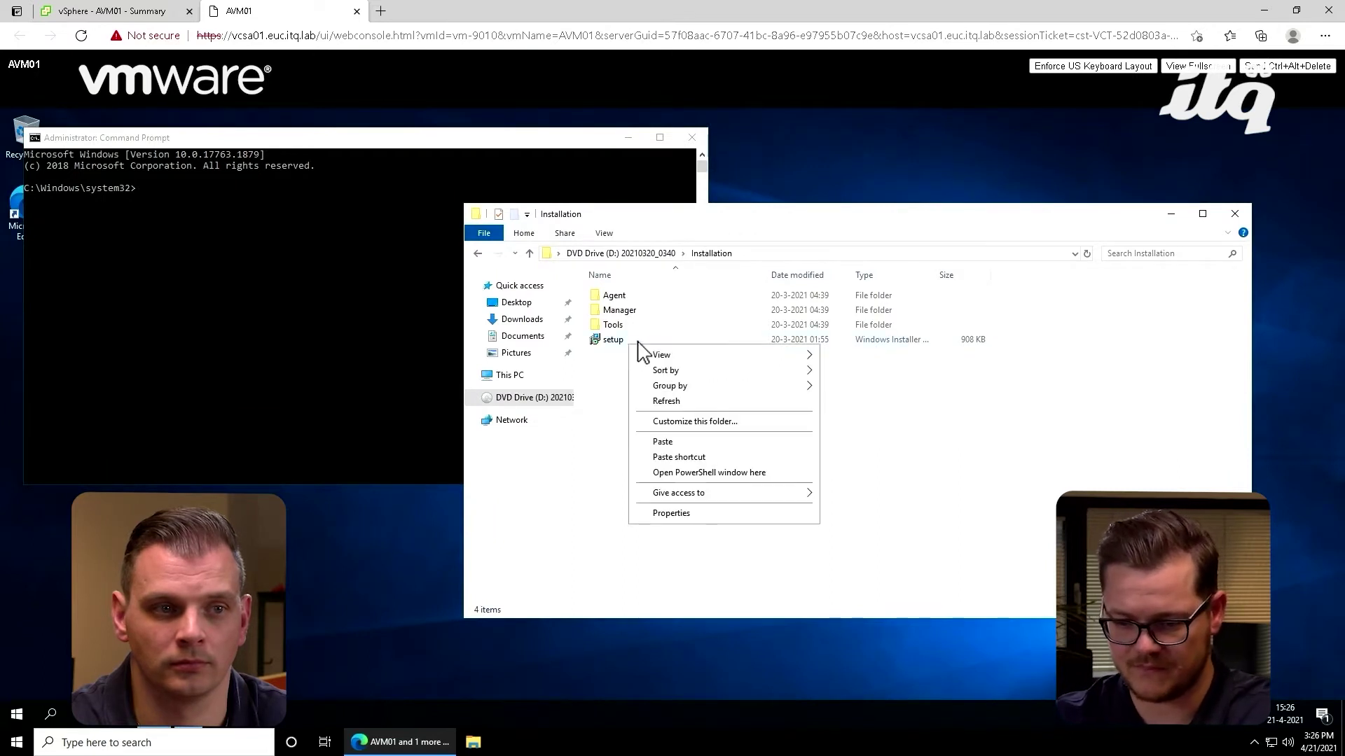
{"action": "right_click", "coordinate": [619, 342]}
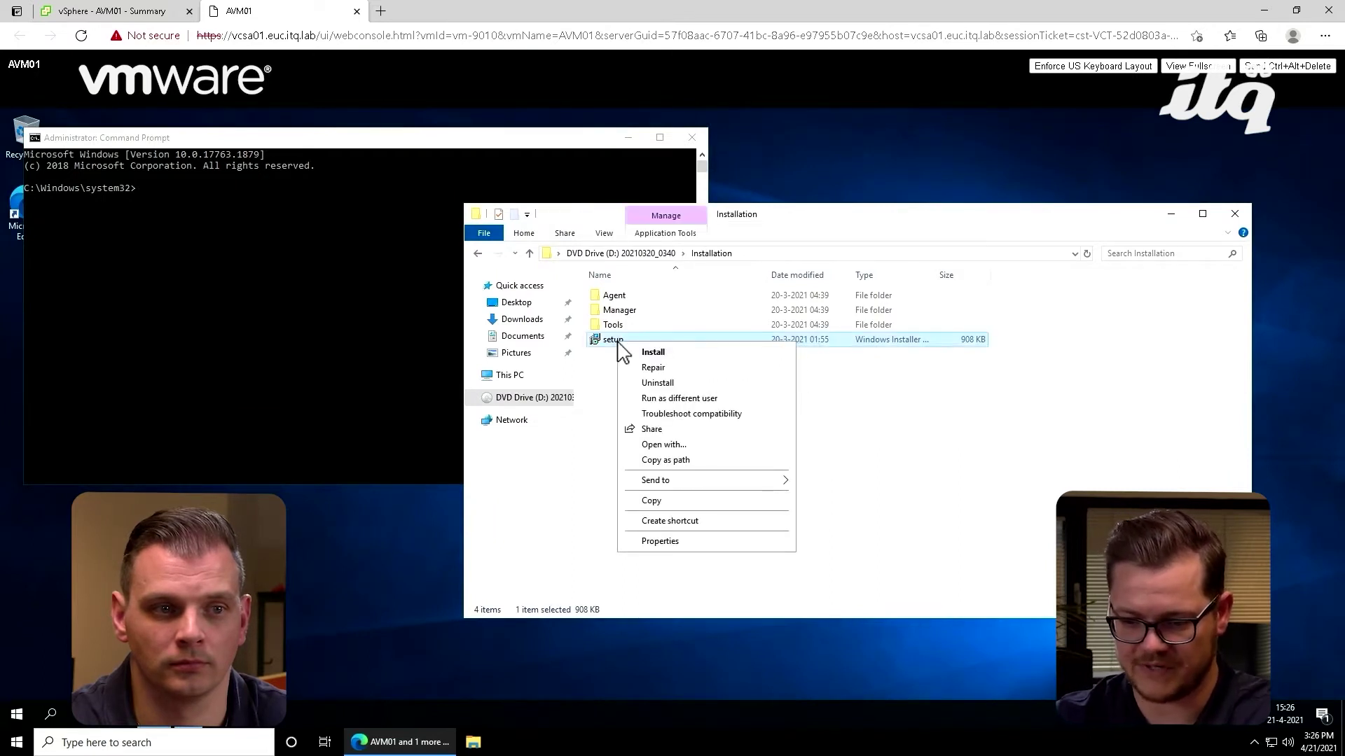
{"action": "left_click", "coordinate": [697, 458]}
{"action": "left_click", "coordinate": [300, 293]}
{"action": "key", "text": "ctrl+v"}
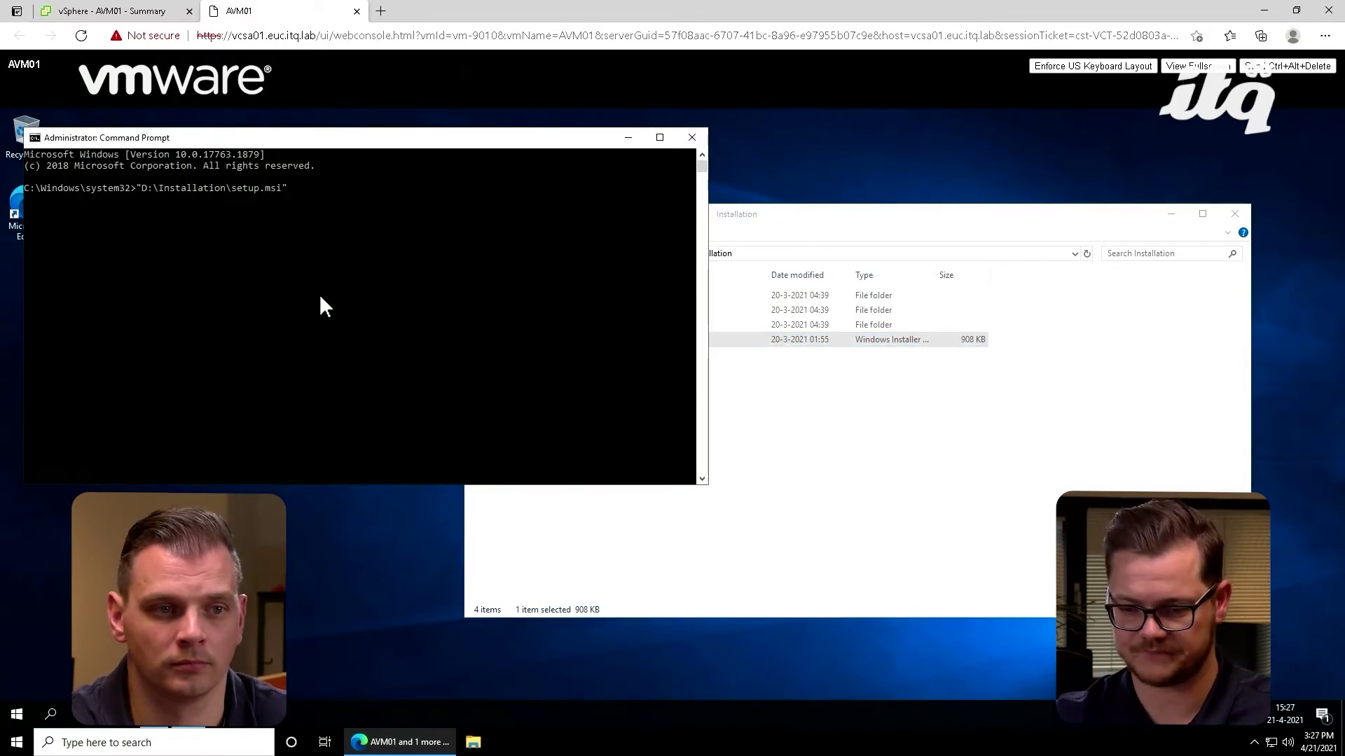
{"action": "key", "text": "Return"}
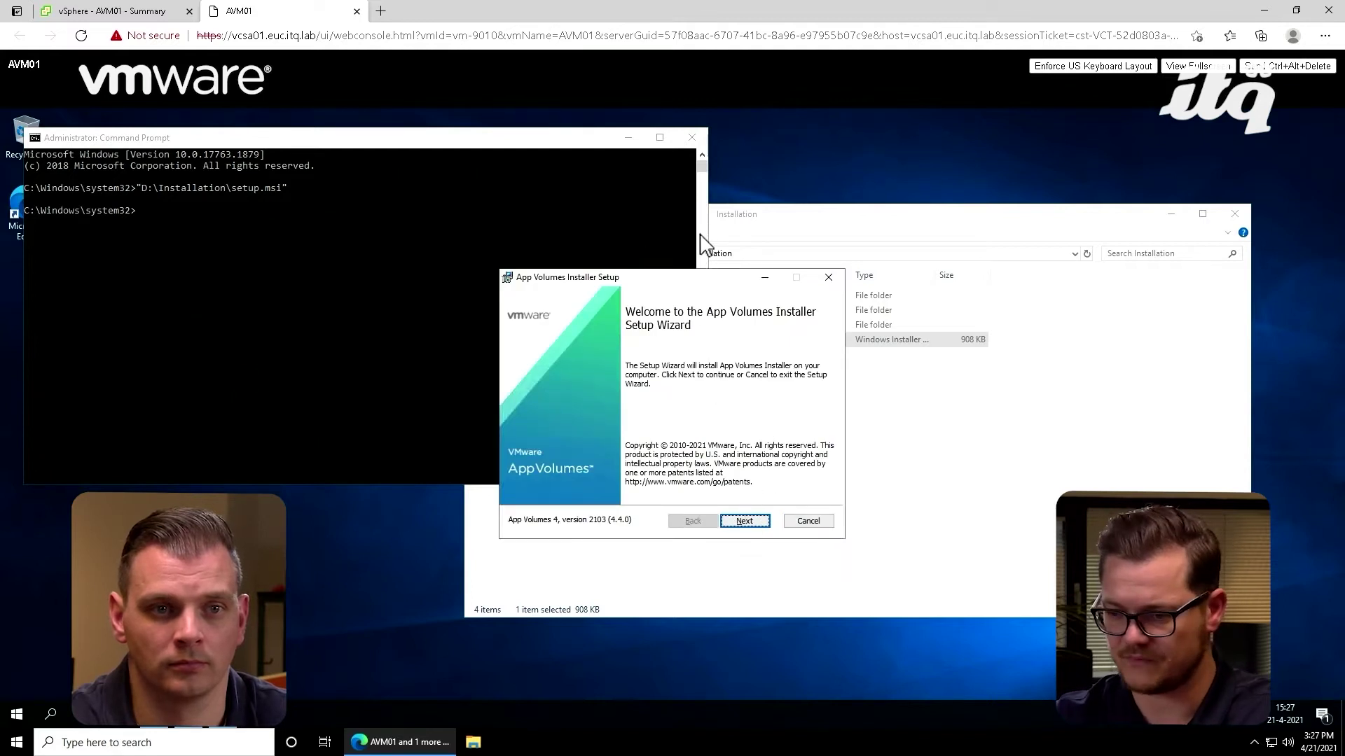
{"action": "left_click", "coordinate": [693, 138]}
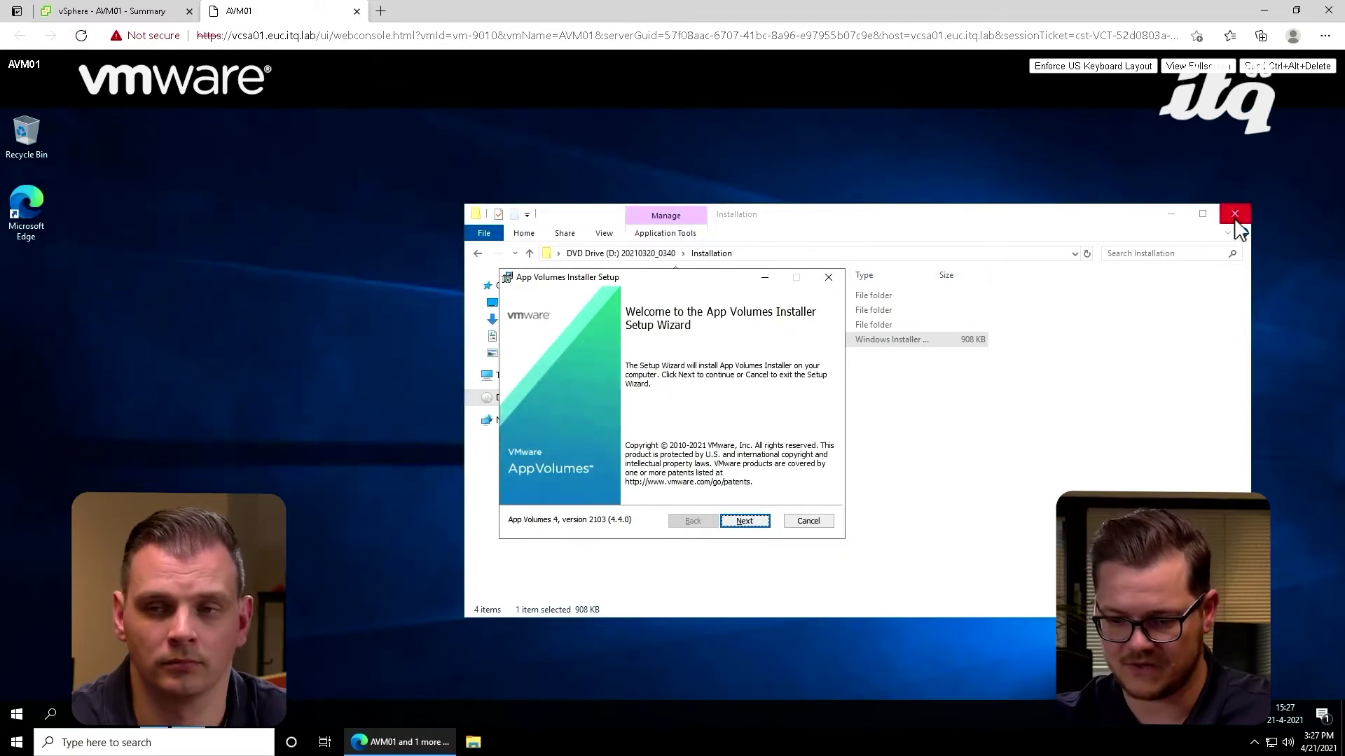
{"action": "left_click", "coordinate": [1235, 214]}
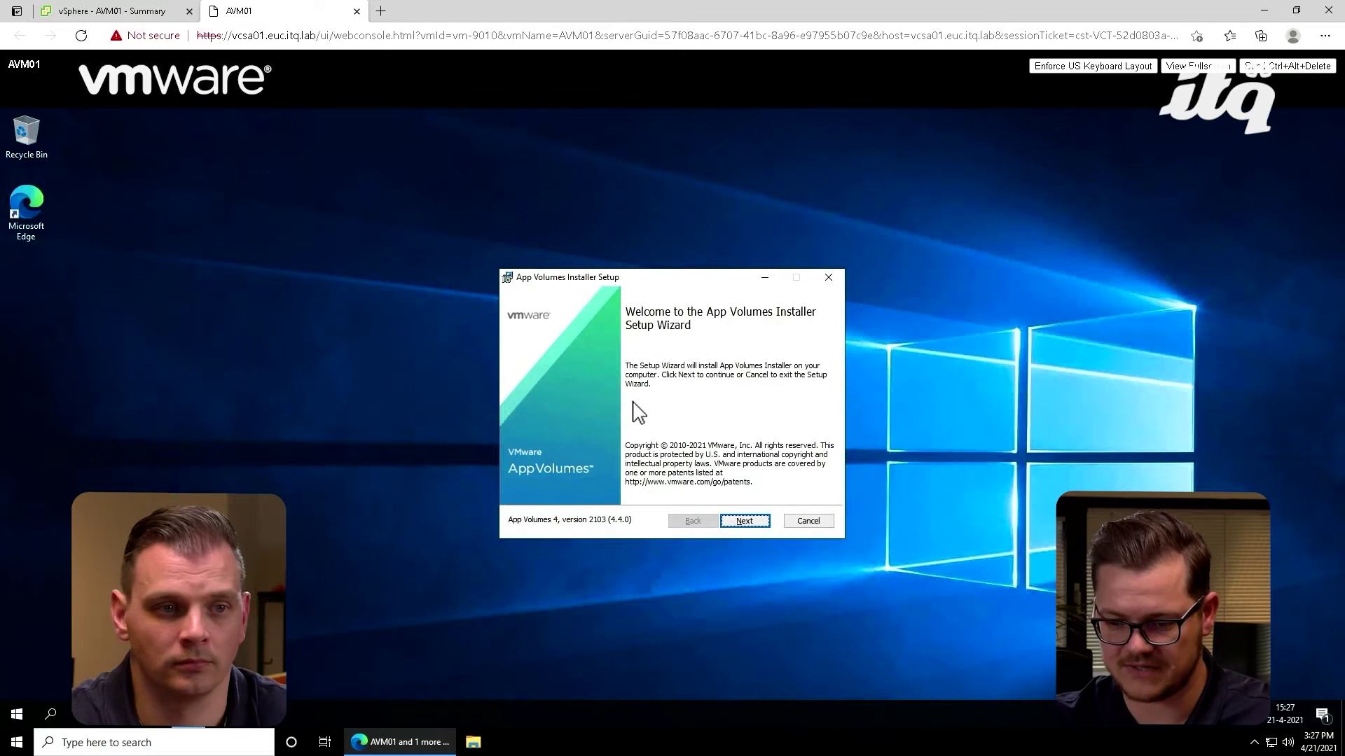
Accept the license agreement in the App Volumes installer and launch the App Volumes Manager component installer
{"action": "left_click", "coordinate": [748, 520]}
{"action": "left_click", "coordinate": [615, 490]}
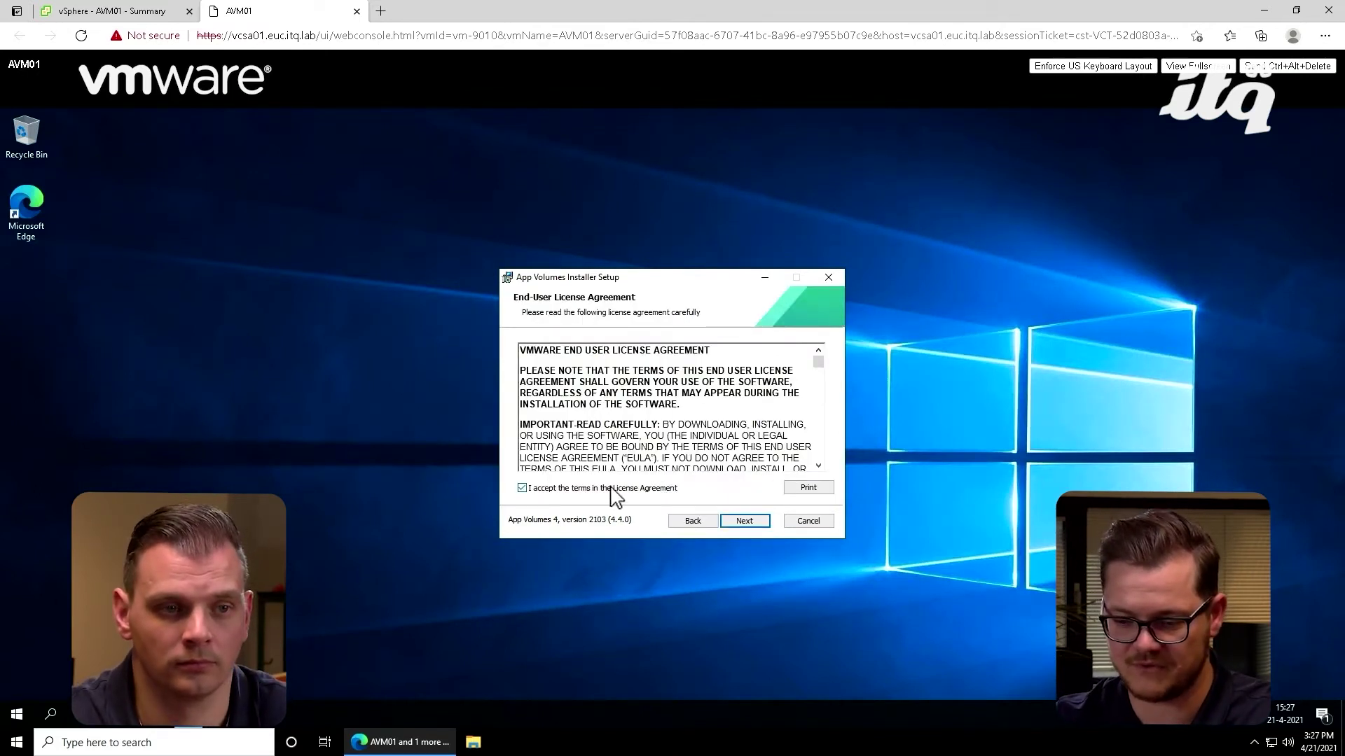
{"action": "left_click", "coordinate": [746, 523]}
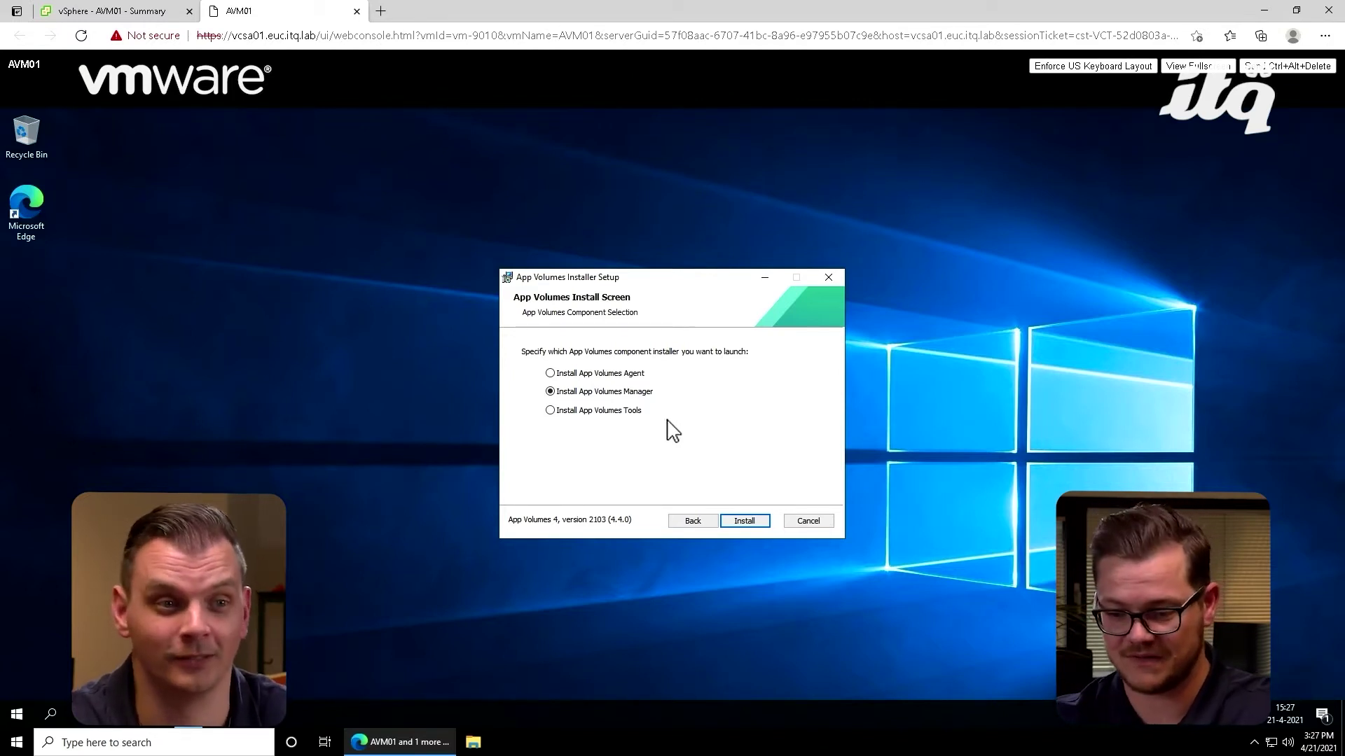
{"action": "left_click", "coordinate": [754, 519]}
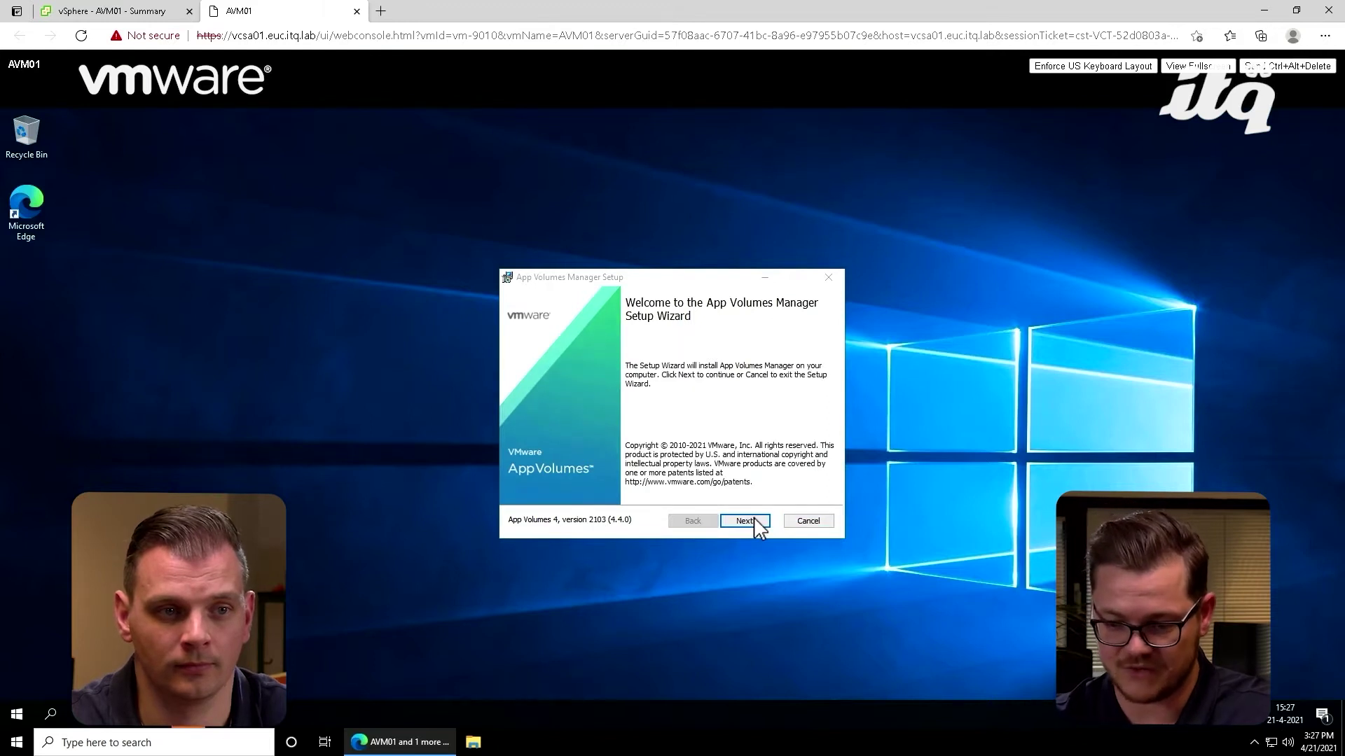
Proceed through the App Volumes Manager setup and choose to connect to an existing SQL Server database
{"action": "left_click", "coordinate": [755, 521]}
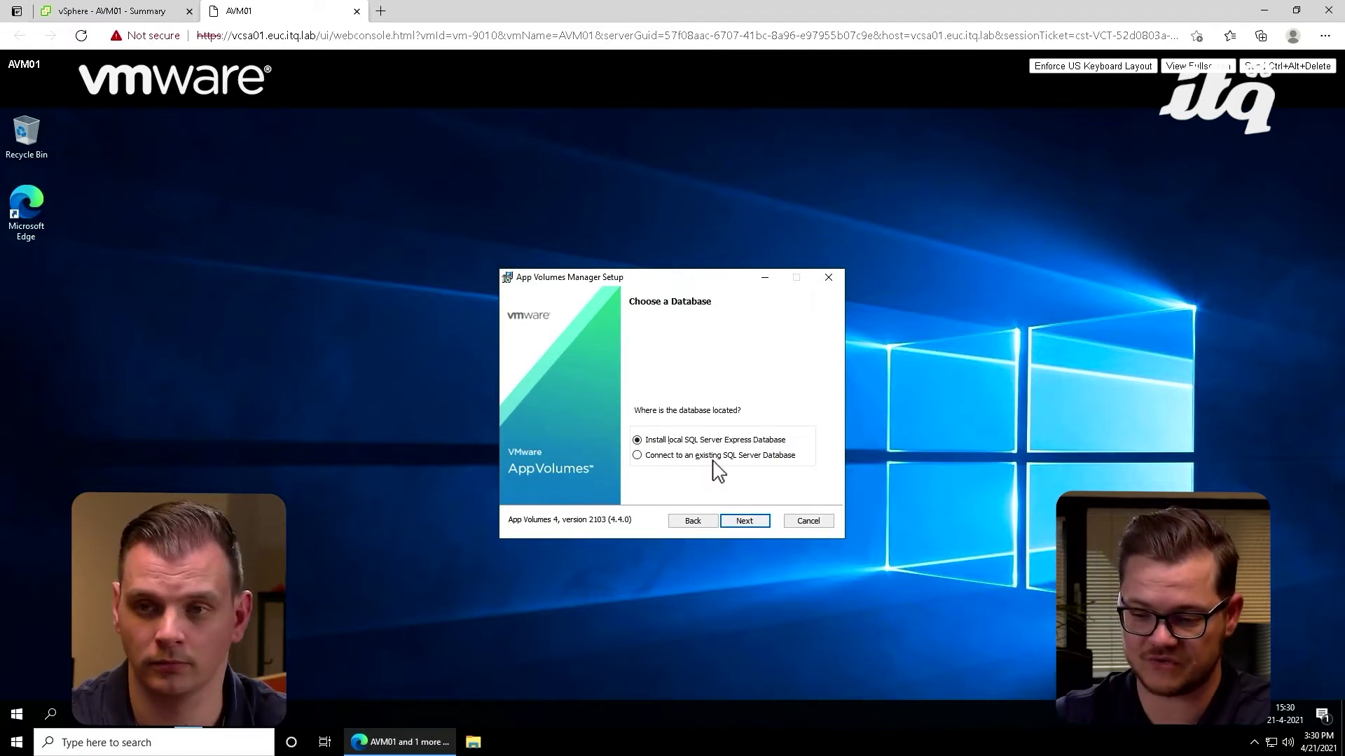
{"action": "left_click", "coordinate": [637, 456]}
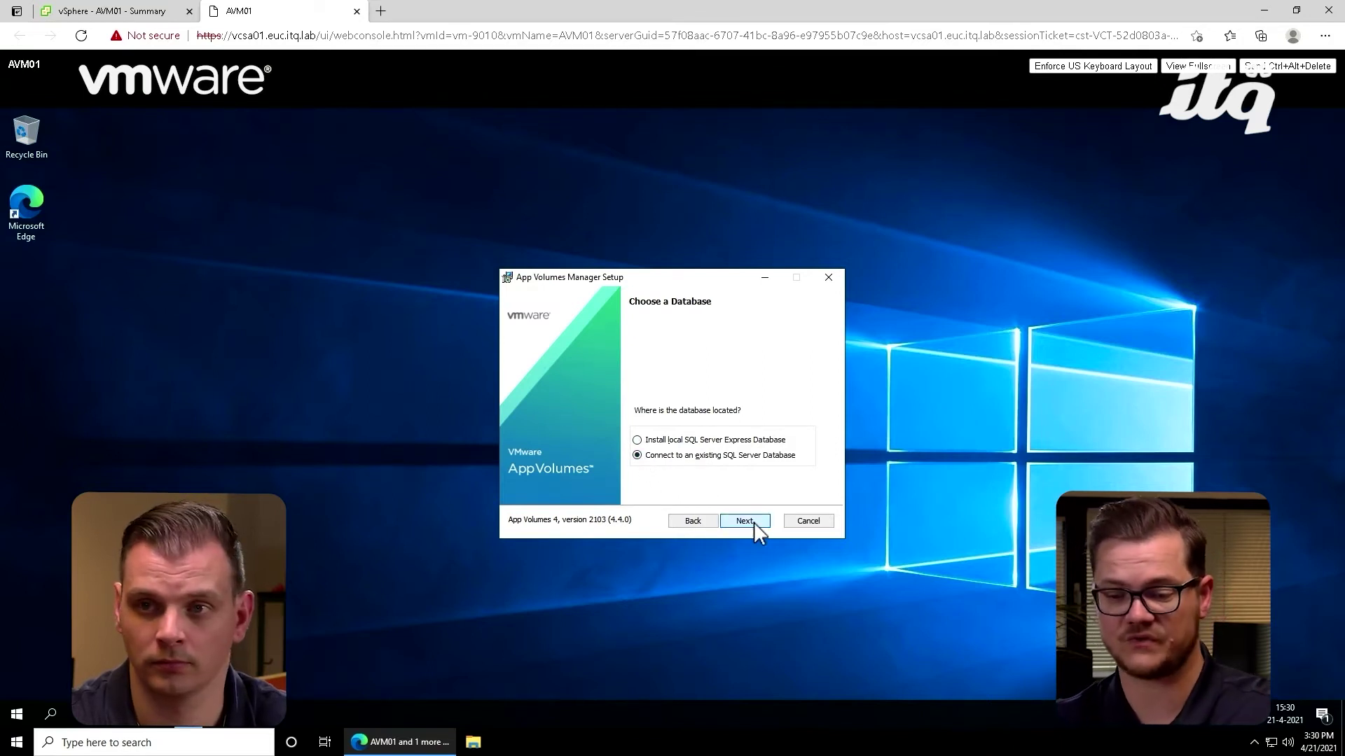
{"action": "left_click", "coordinate": [754, 522]}
Set the database server to SQL01.euc.itq.lab and the catalog to HowTo-AppVolumes, with SQL Server certificate validation disabled
{"action": "type", "text": "SQL01.euc.itq.lab"}
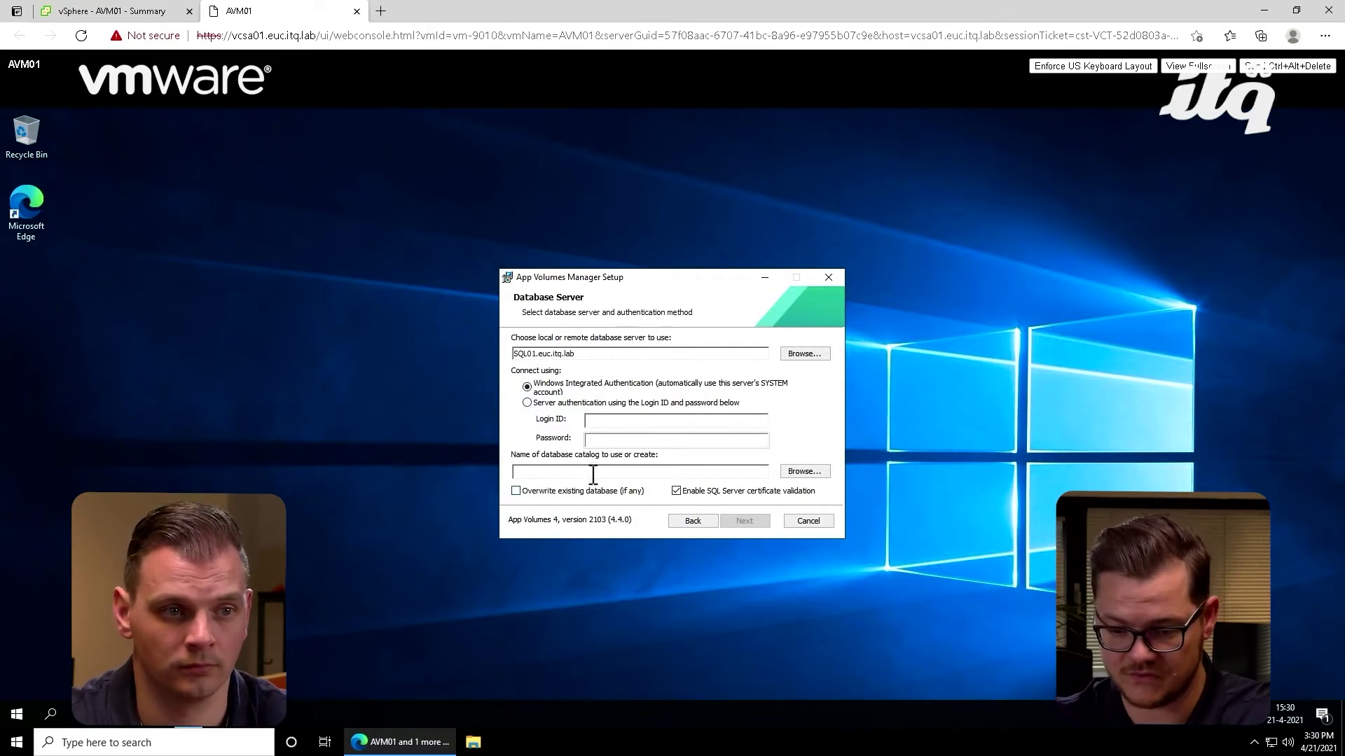
{"action": "left_click", "coordinate": [510, 472]}
{"action": "type", "text": "HowTo-AppVolumes"}
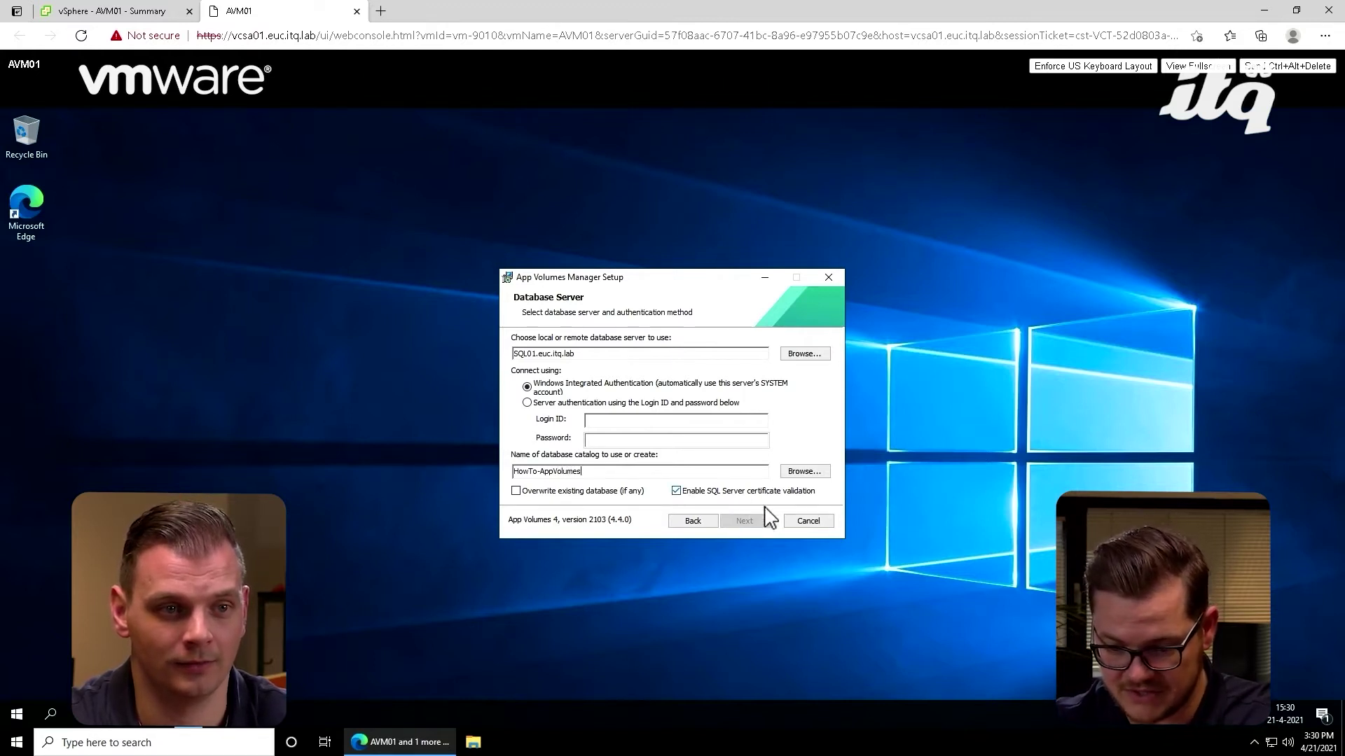
{"action": "left_click", "coordinate": [677, 491]}
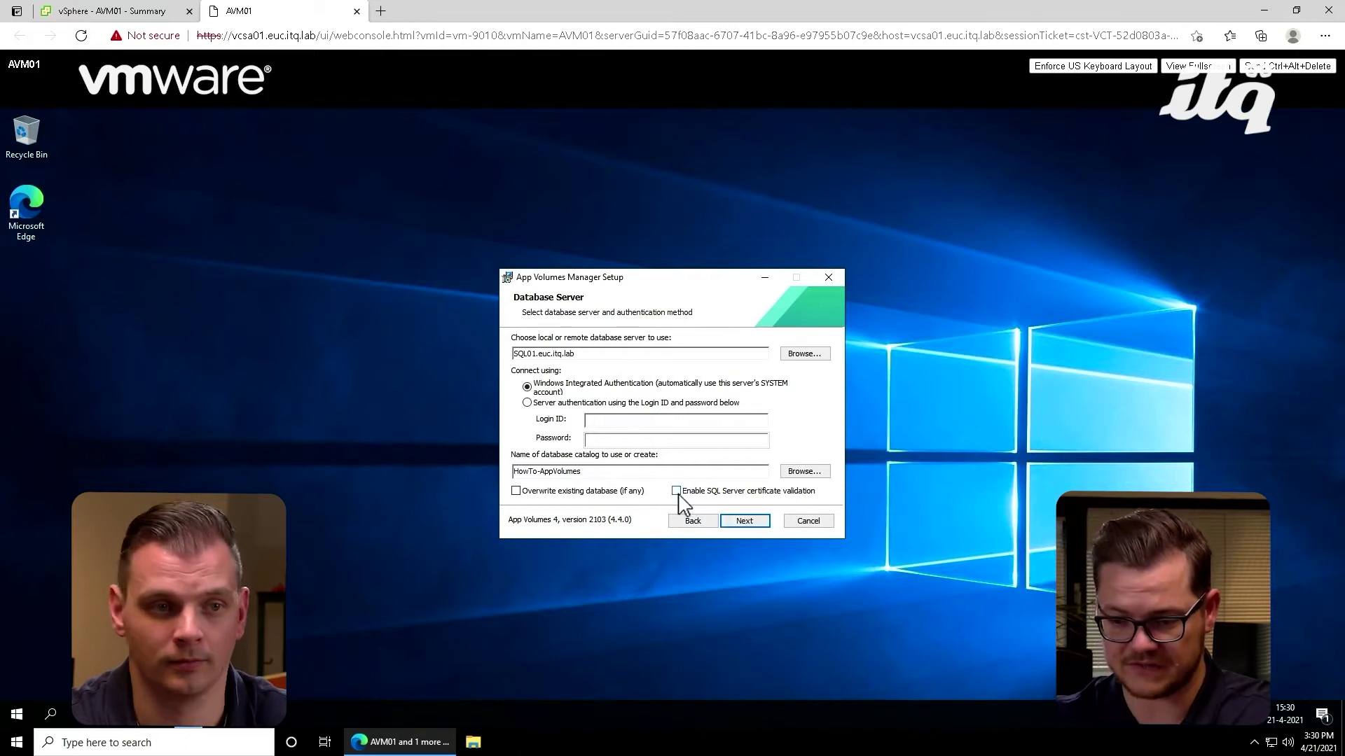
{"action": "left_click", "coordinate": [740, 524]}
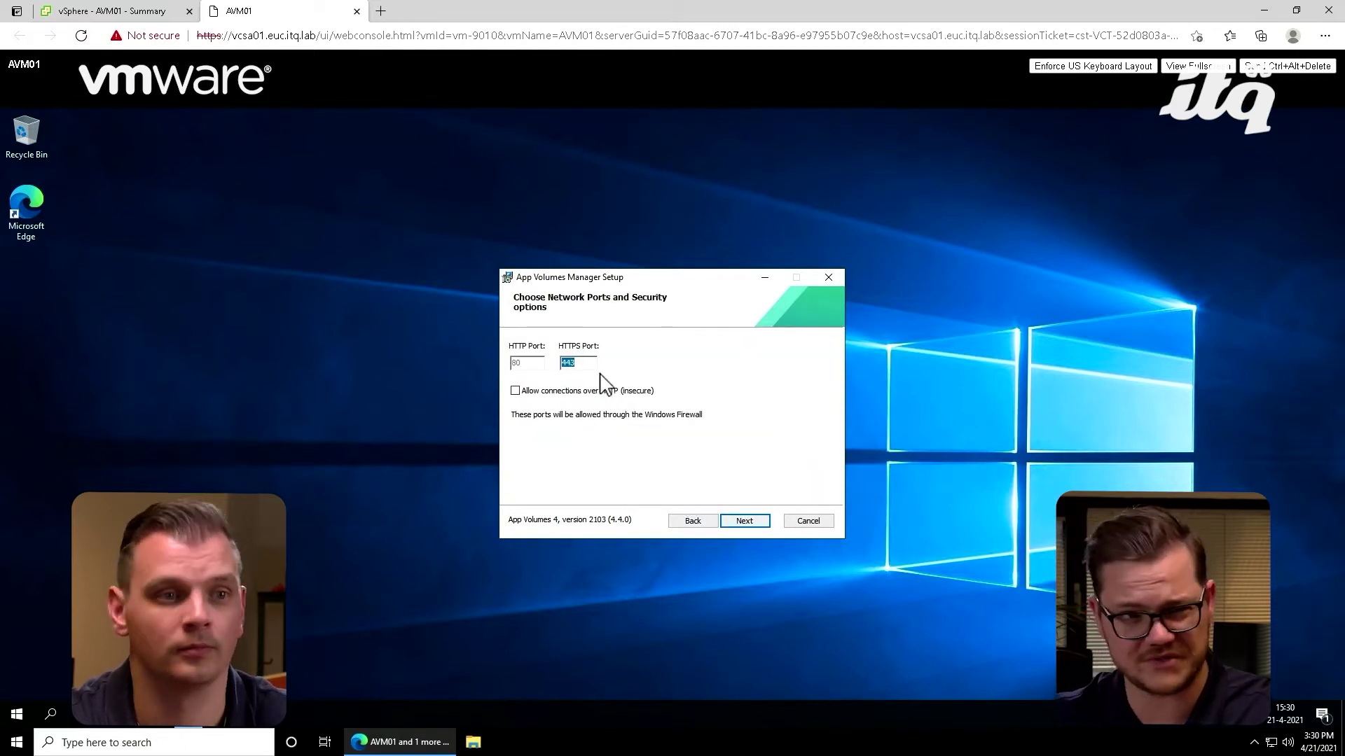
Accept the default network ports, features and install location, and install App Volumes Manager
{"action": "left_click", "coordinate": [744, 522]}
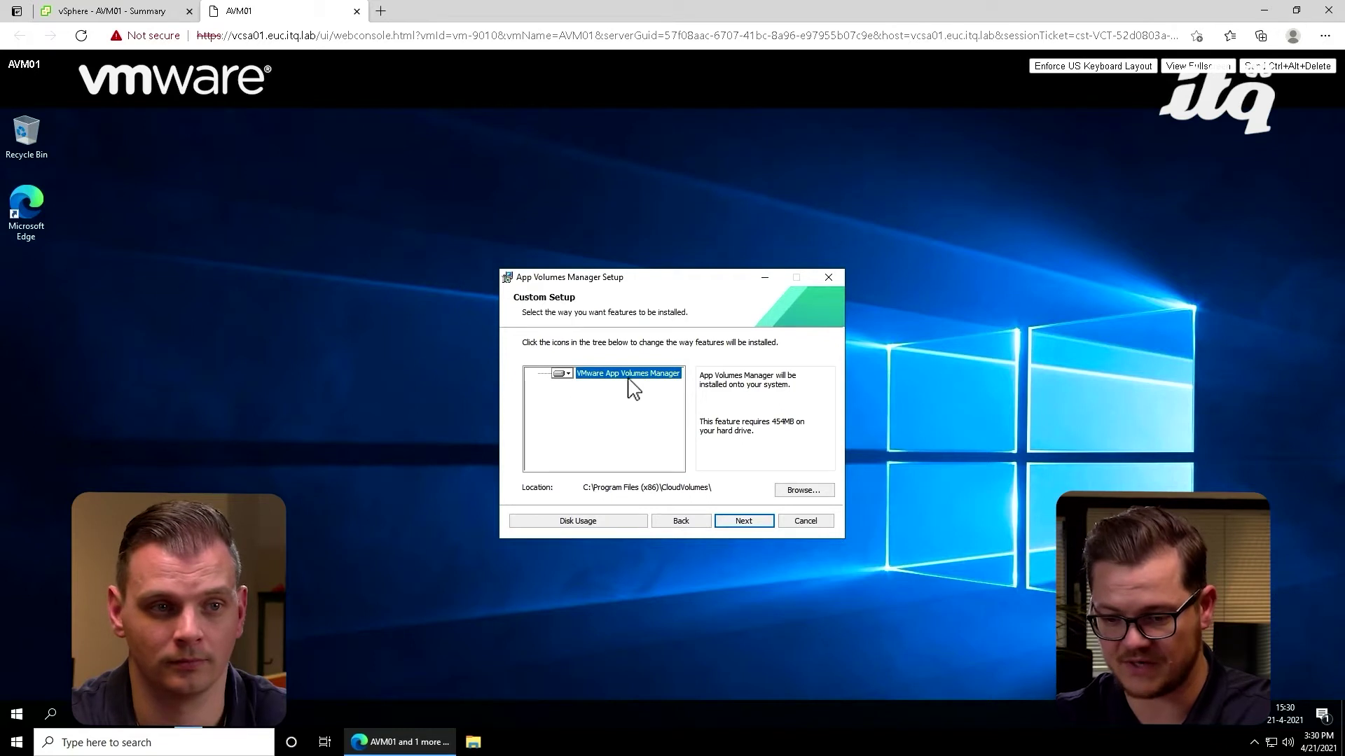
{"action": "left_click", "coordinate": [744, 522]}
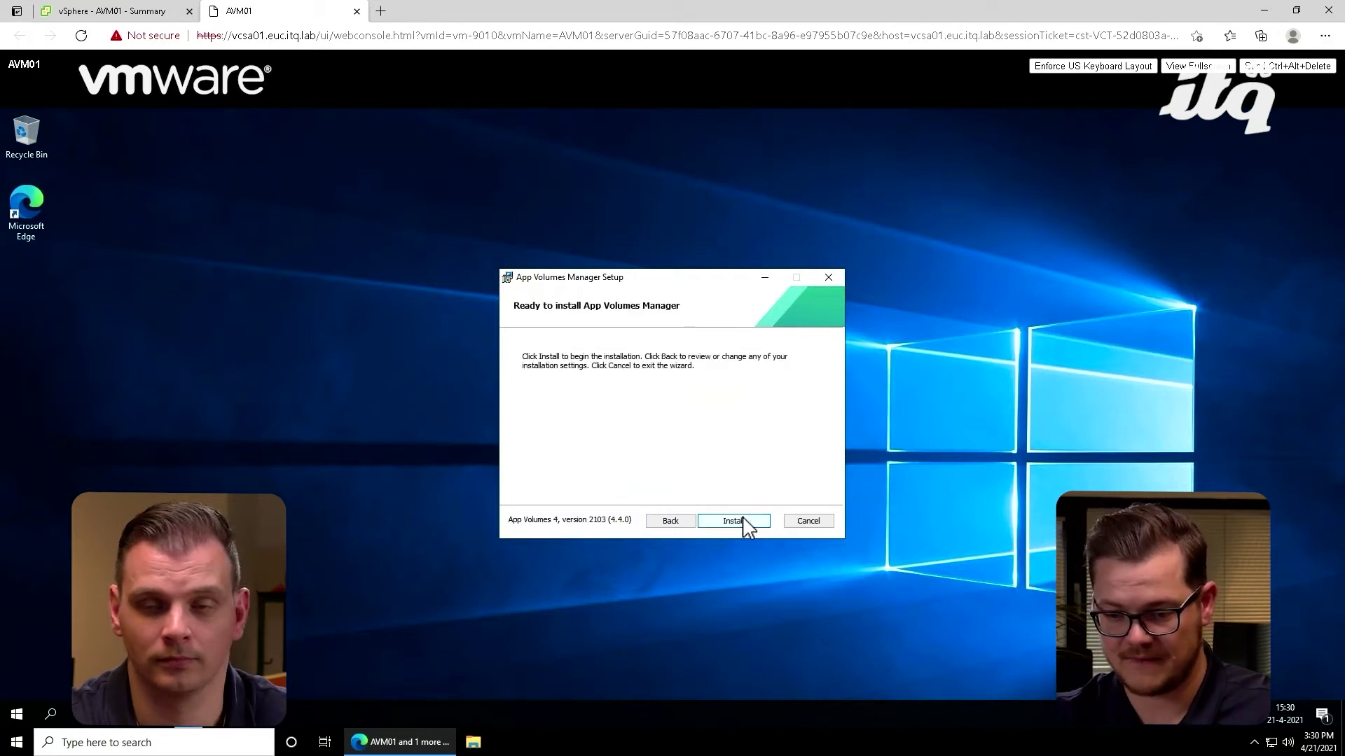
{"action": "left_click", "coordinate": [744, 521]}
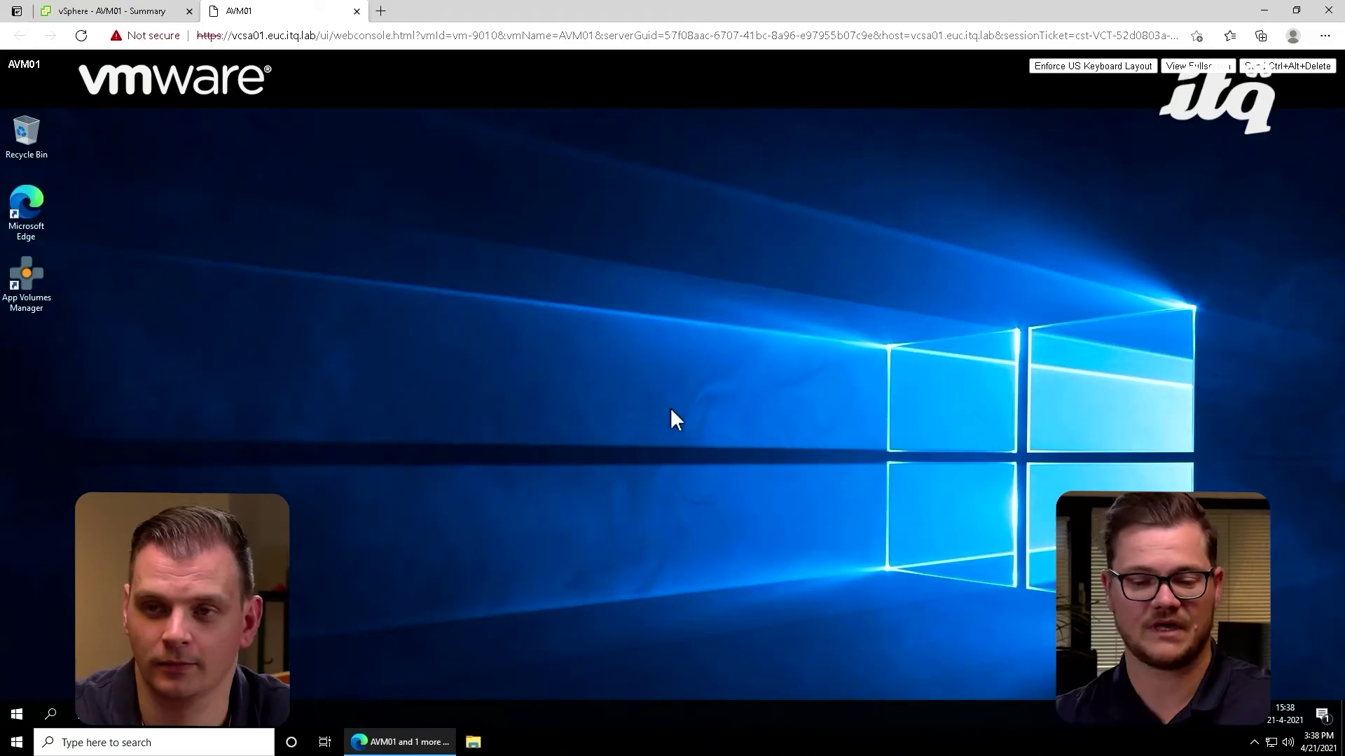
Open App Volumes Manager from the desktop, continue to localhost past the certificate warning, and get started with the initial configuration
{"action": "left_click", "coordinate": [32, 273]}
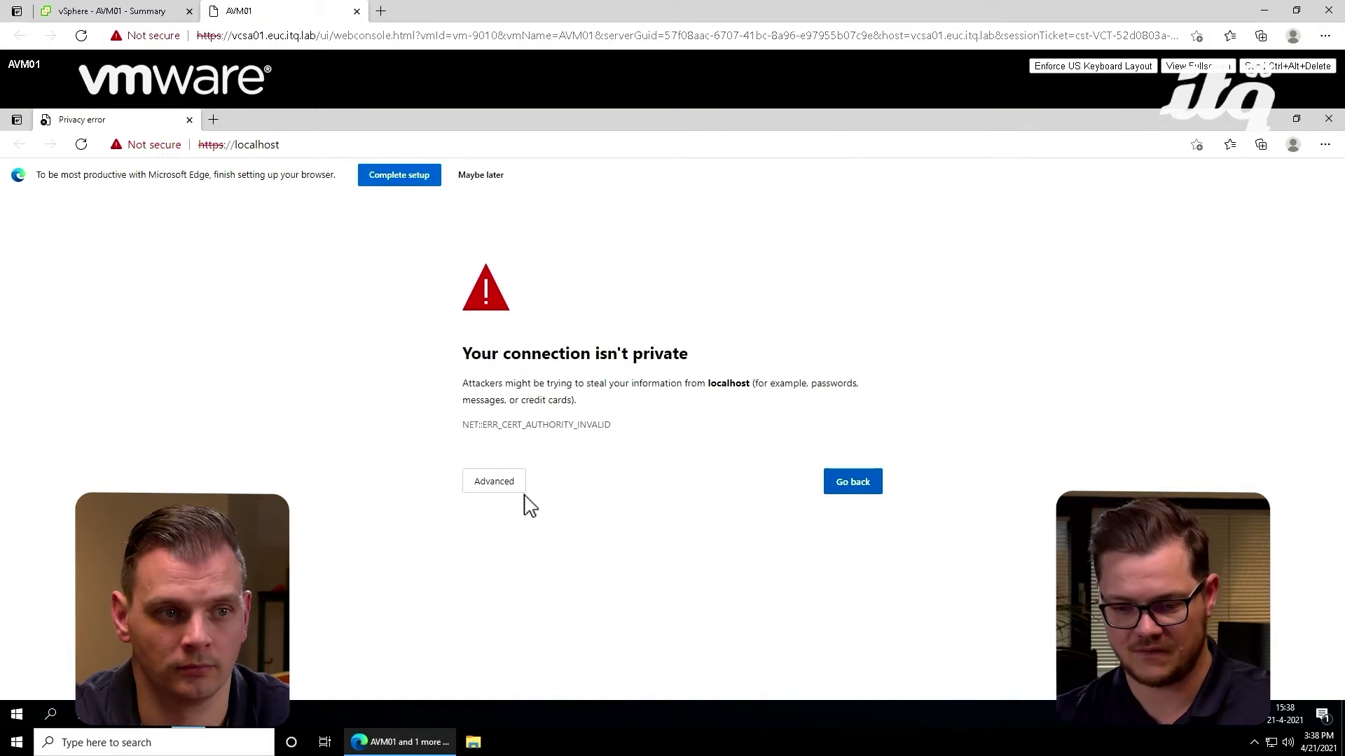
{"action": "left_click", "coordinate": [498, 486]}
{"action": "left_click", "coordinate": [499, 487]}
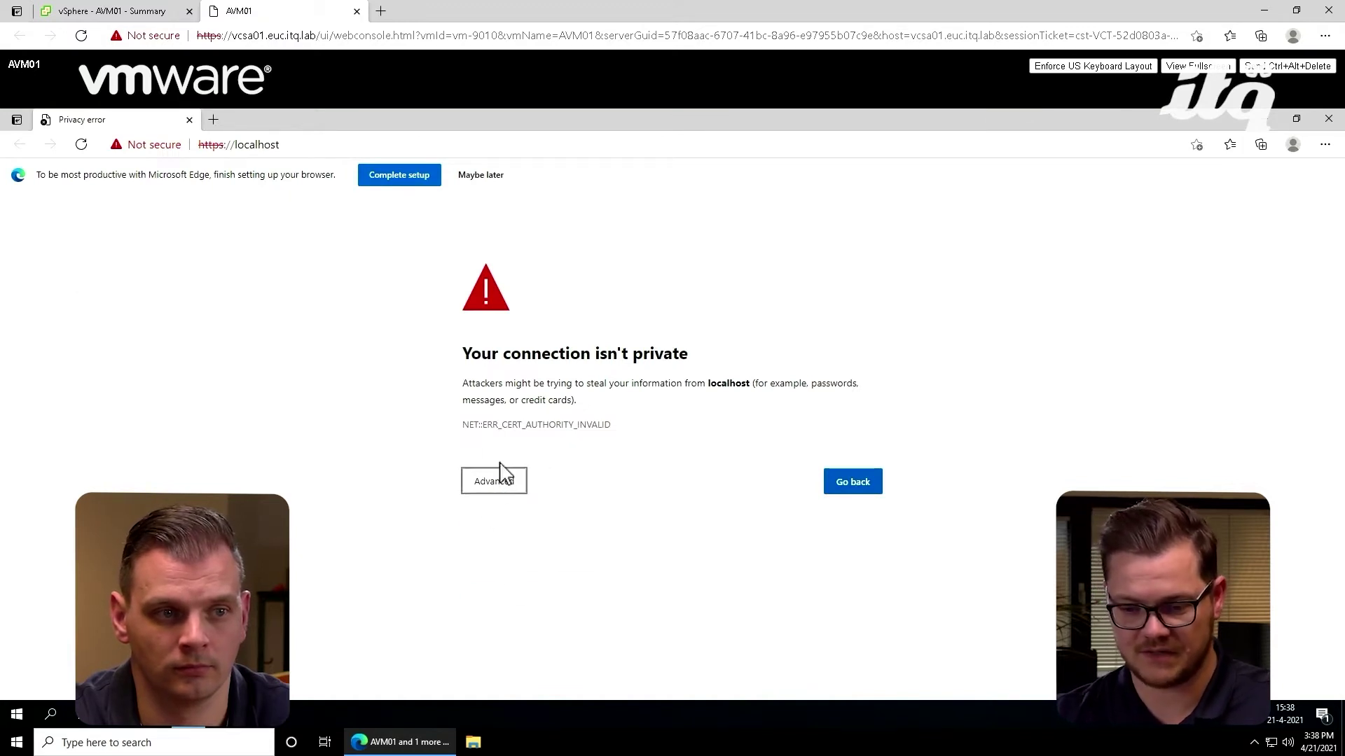
{"action": "left_click", "coordinate": [498, 489]}
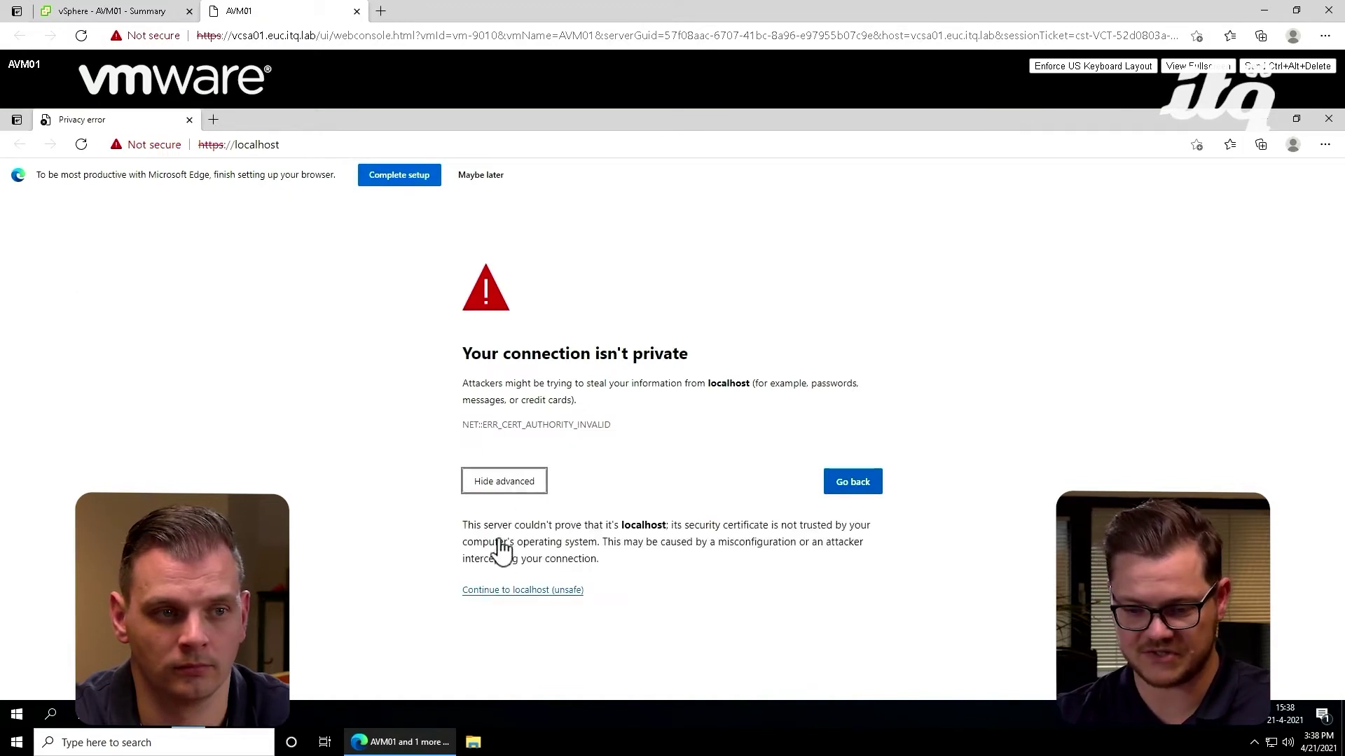
{"action": "left_click", "coordinate": [515, 593]}
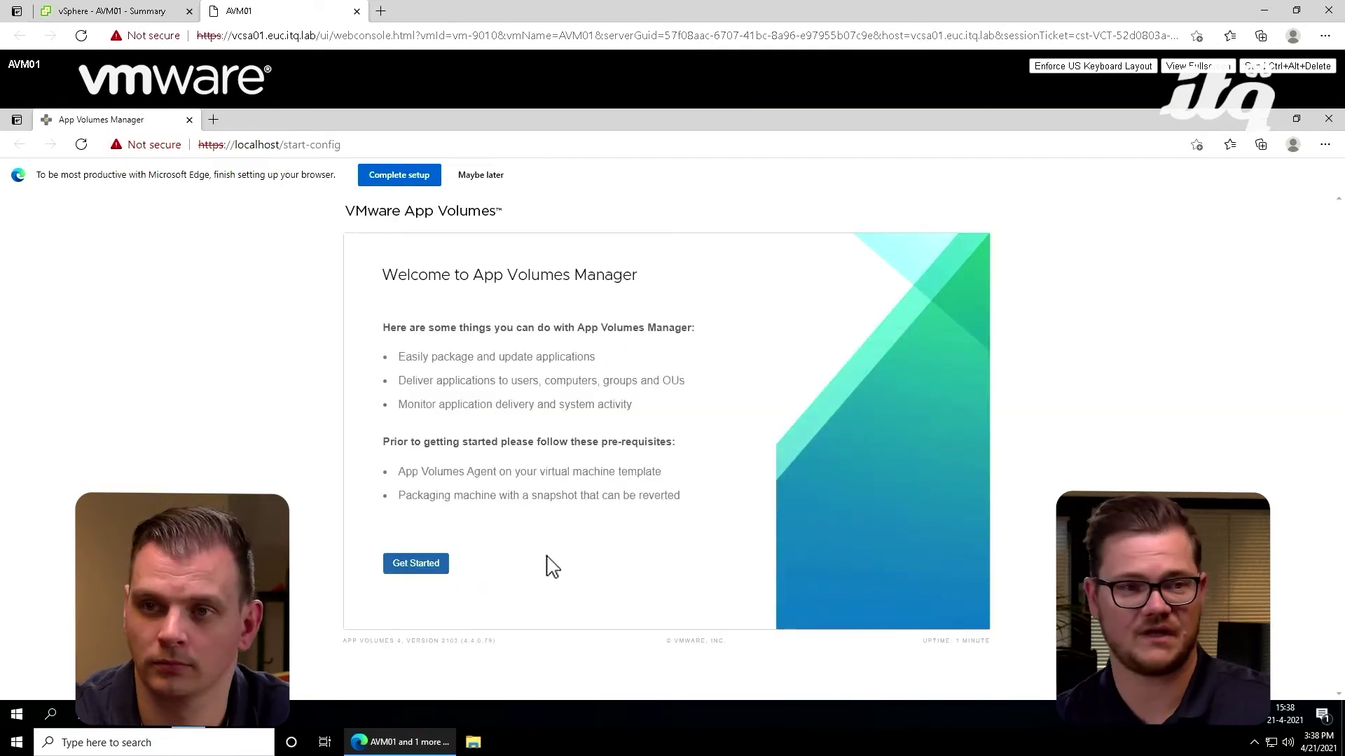
{"action": "left_click", "coordinate": [446, 577]}
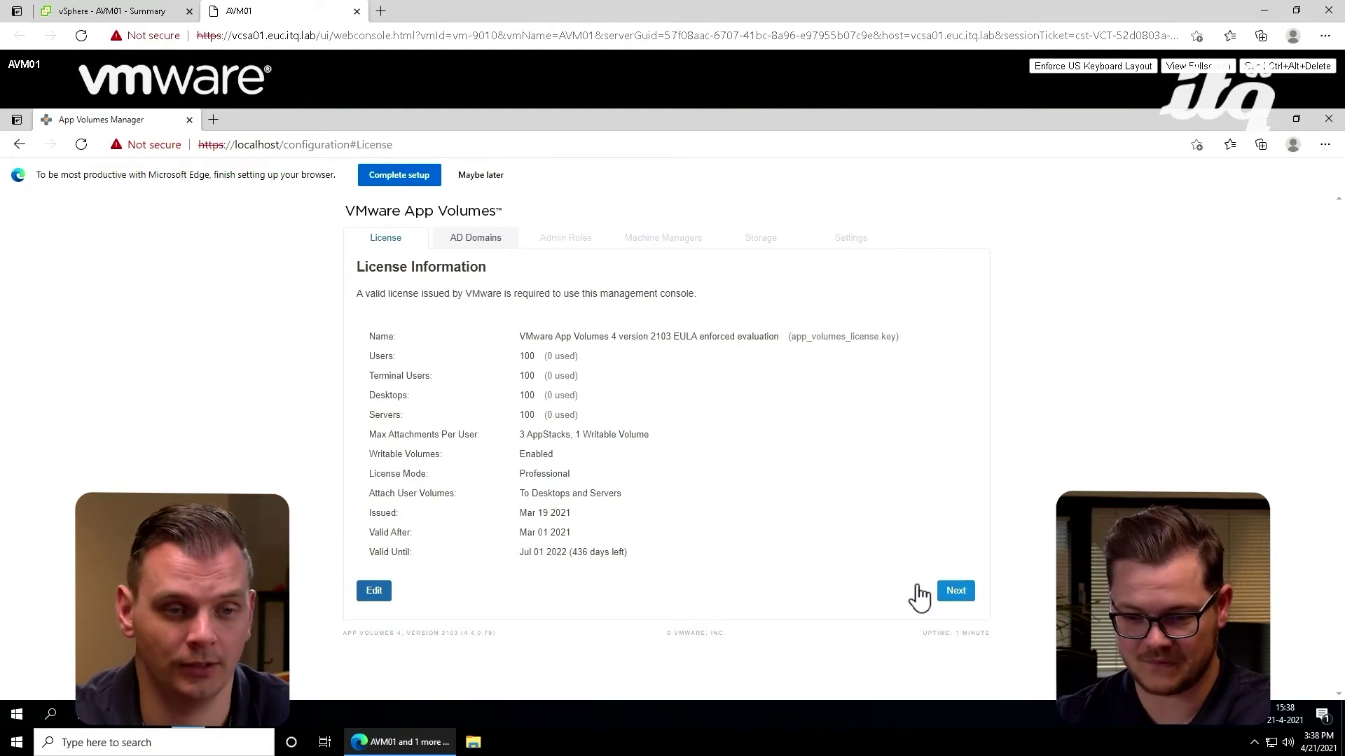
Replace the evaluation license by uploading VMware_App_Volumes_License_v4.key from the Install folder on Local Disk (C:)
{"action": "left_click", "coordinate": [369, 594]}
{"action": "left_click", "coordinate": [531, 371]}
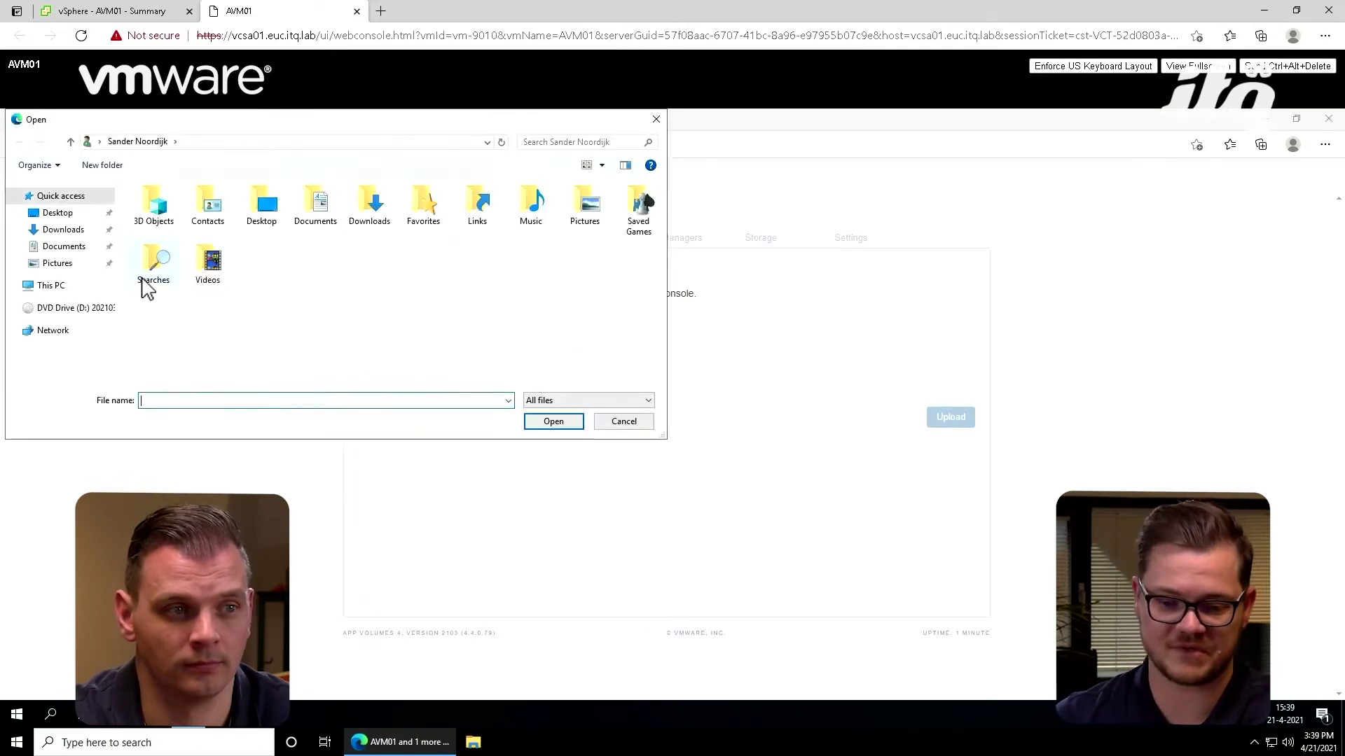
{"action": "left_click", "coordinate": [52, 288]}
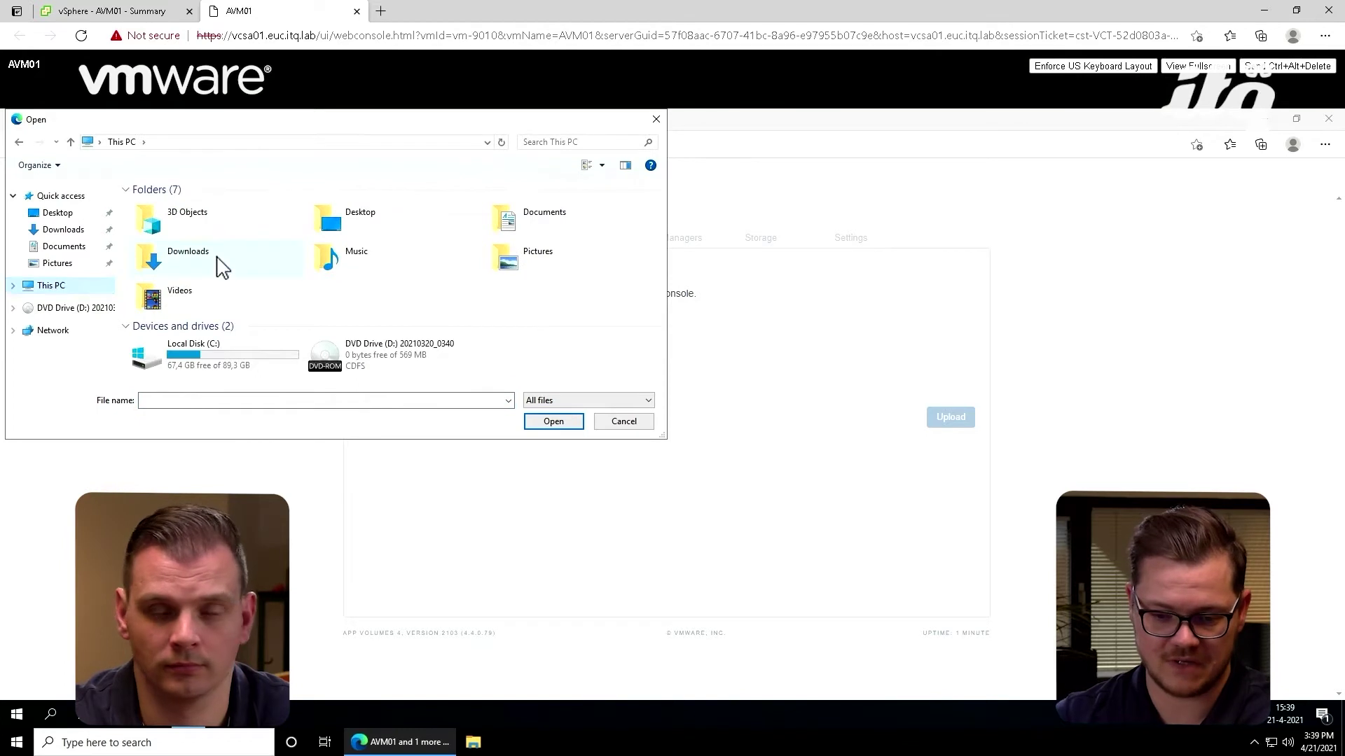
{"action": "double_click", "coordinate": [226, 359]}
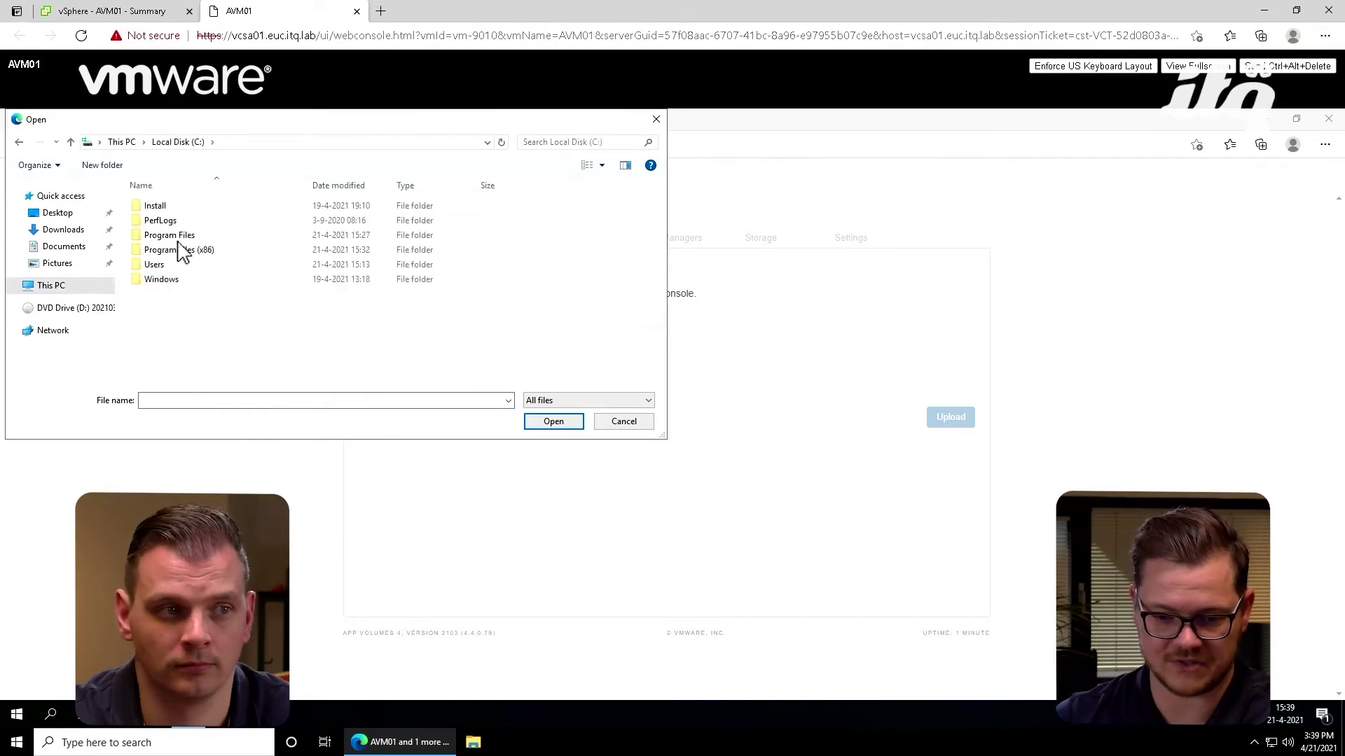
{"action": "left_click", "coordinate": [172, 210]}
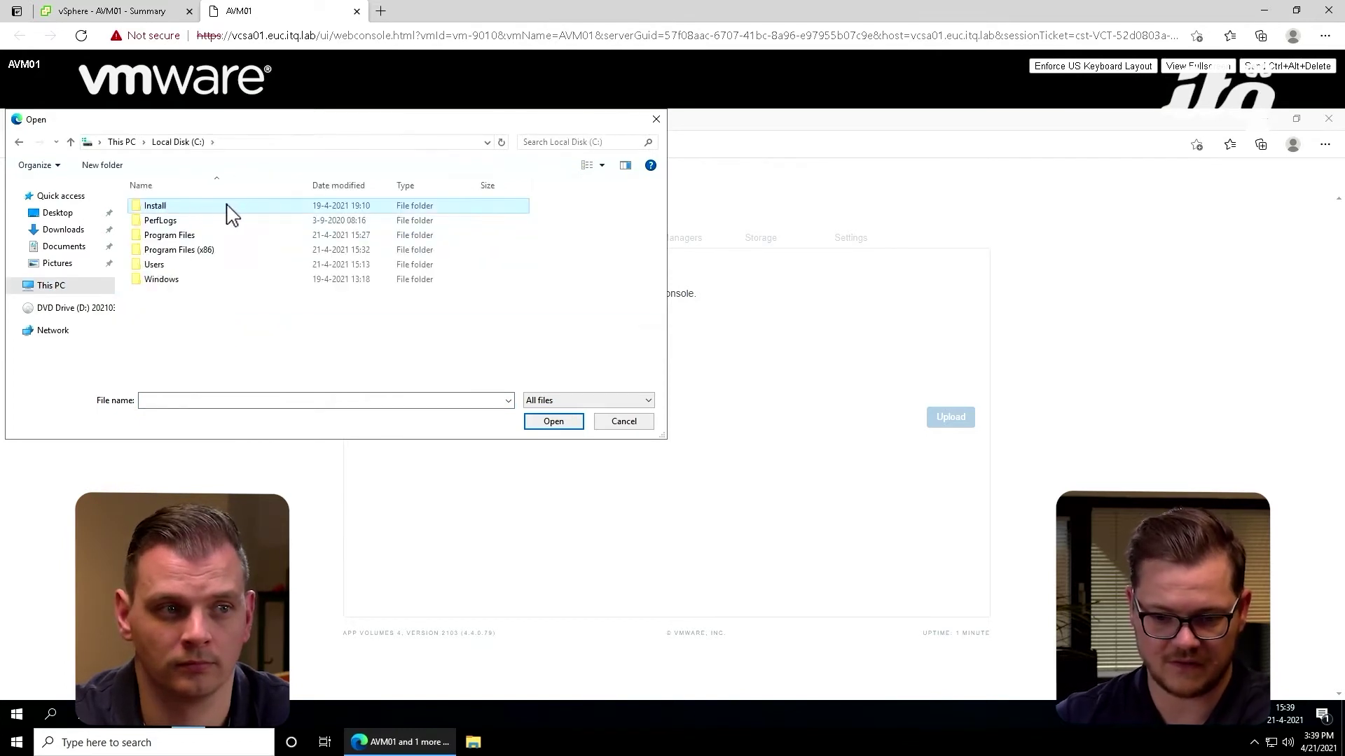
{"action": "double_click", "coordinate": [240, 205]}
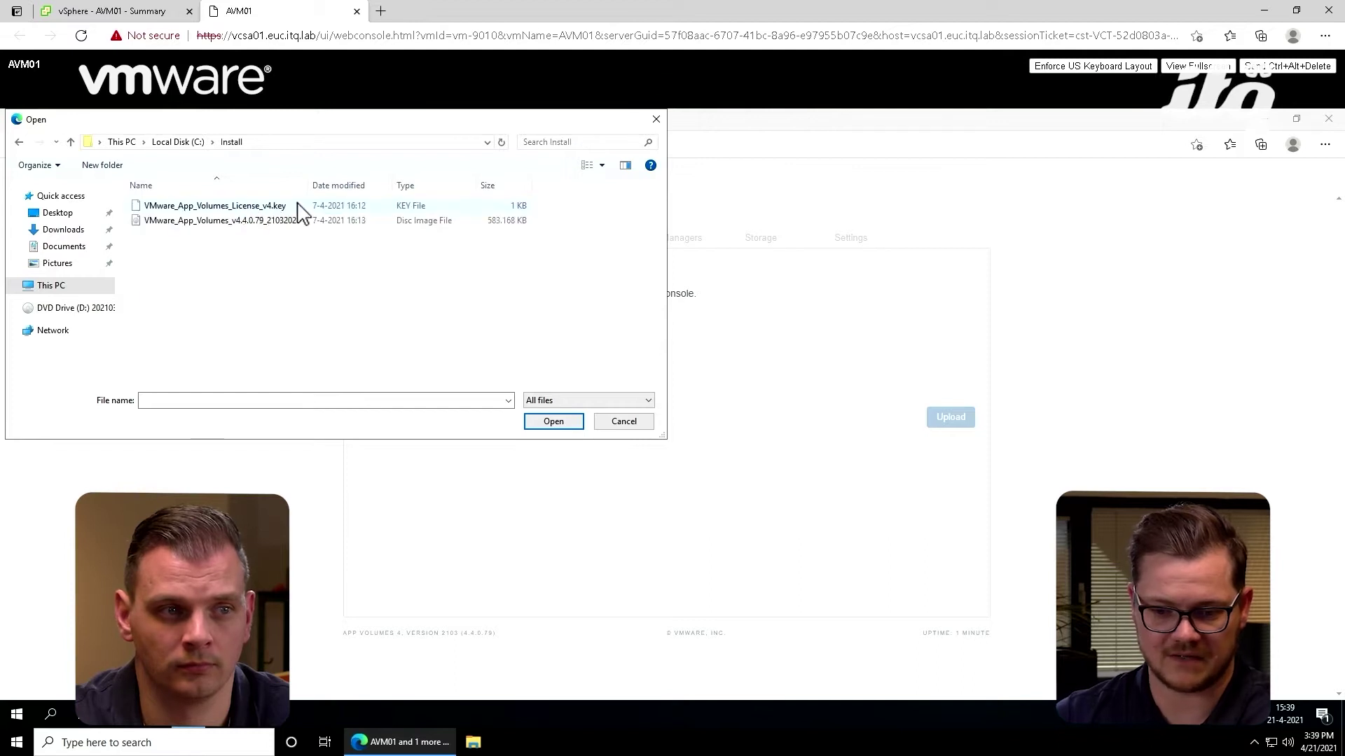
{"action": "left_click", "coordinate": [291, 206]}
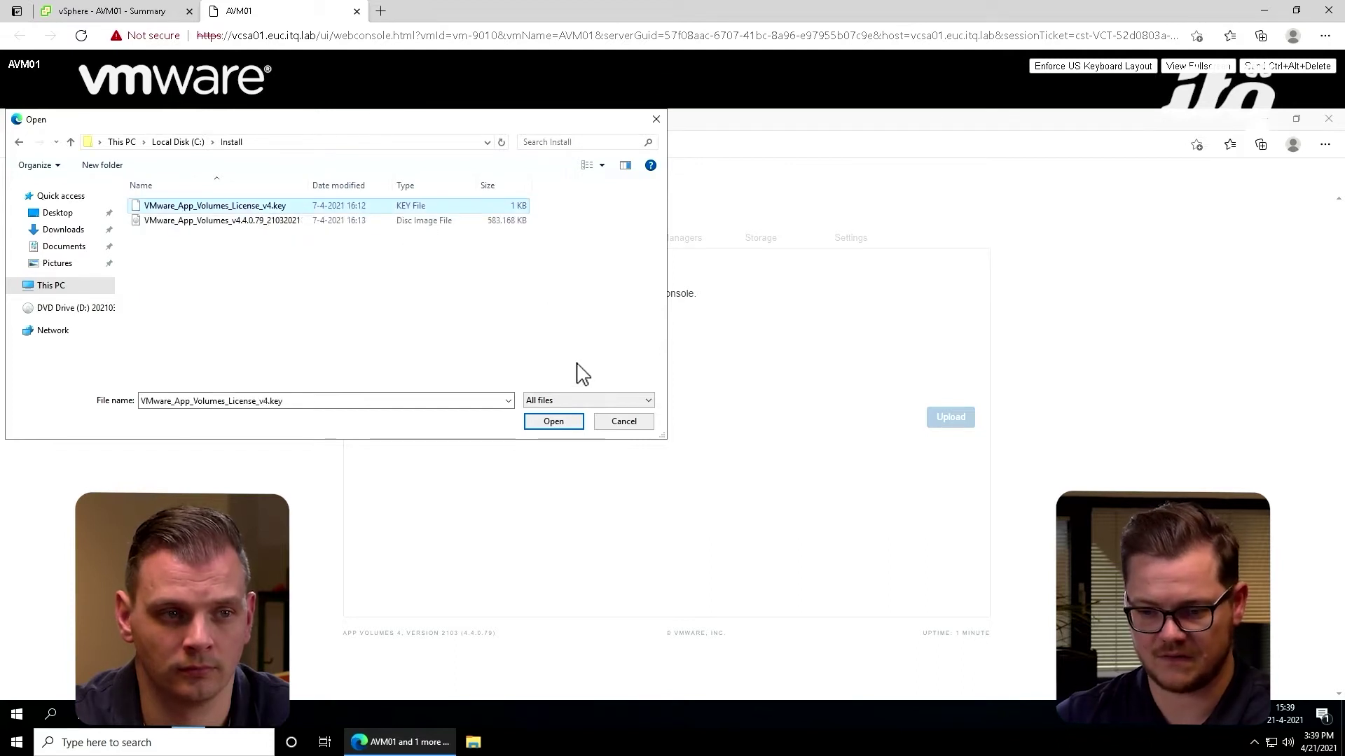
{"action": "left_click", "coordinate": [553, 422]}
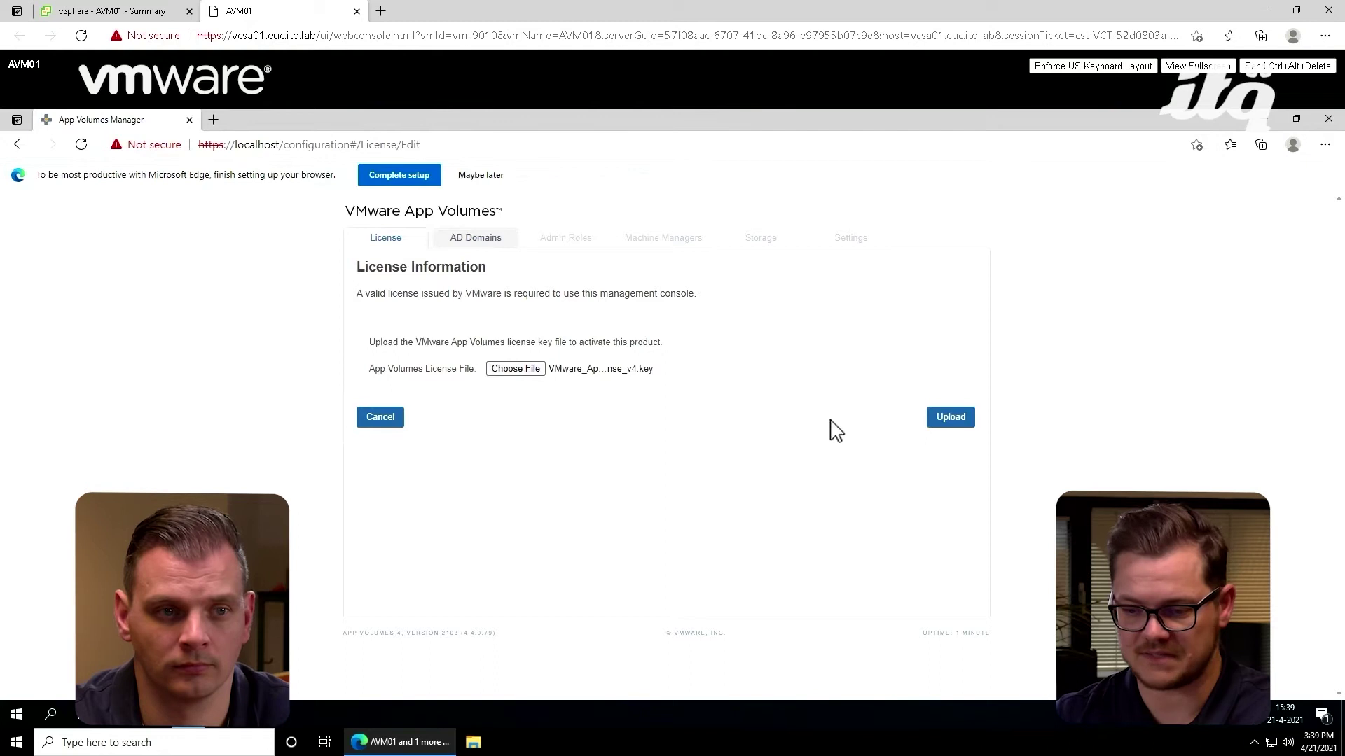
{"action": "left_click", "coordinate": [950, 418]}
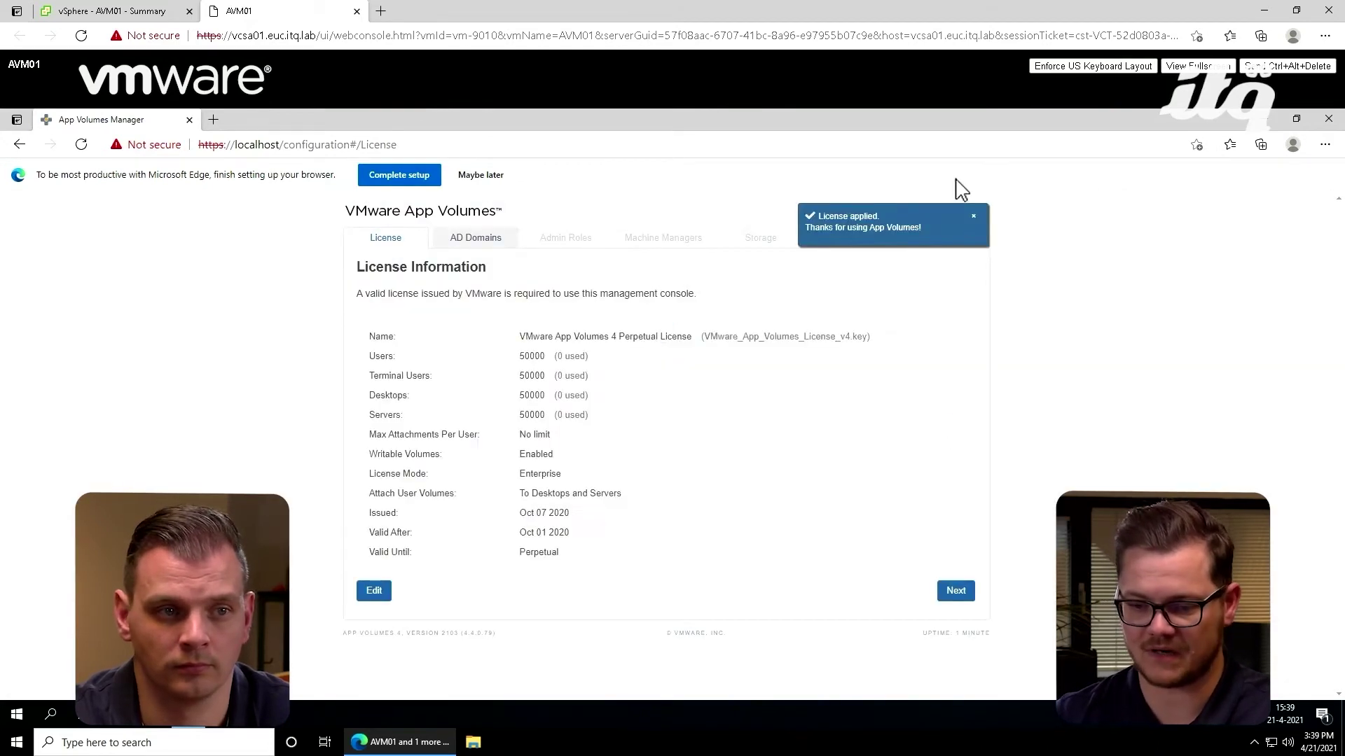
{"action": "left_click", "coordinate": [974, 217]}
Proceed to the Active Directory domain registration and enter domain euc.itq.lab, username sa_appvolumes and the account password
{"action": "left_click", "coordinate": [961, 593]}
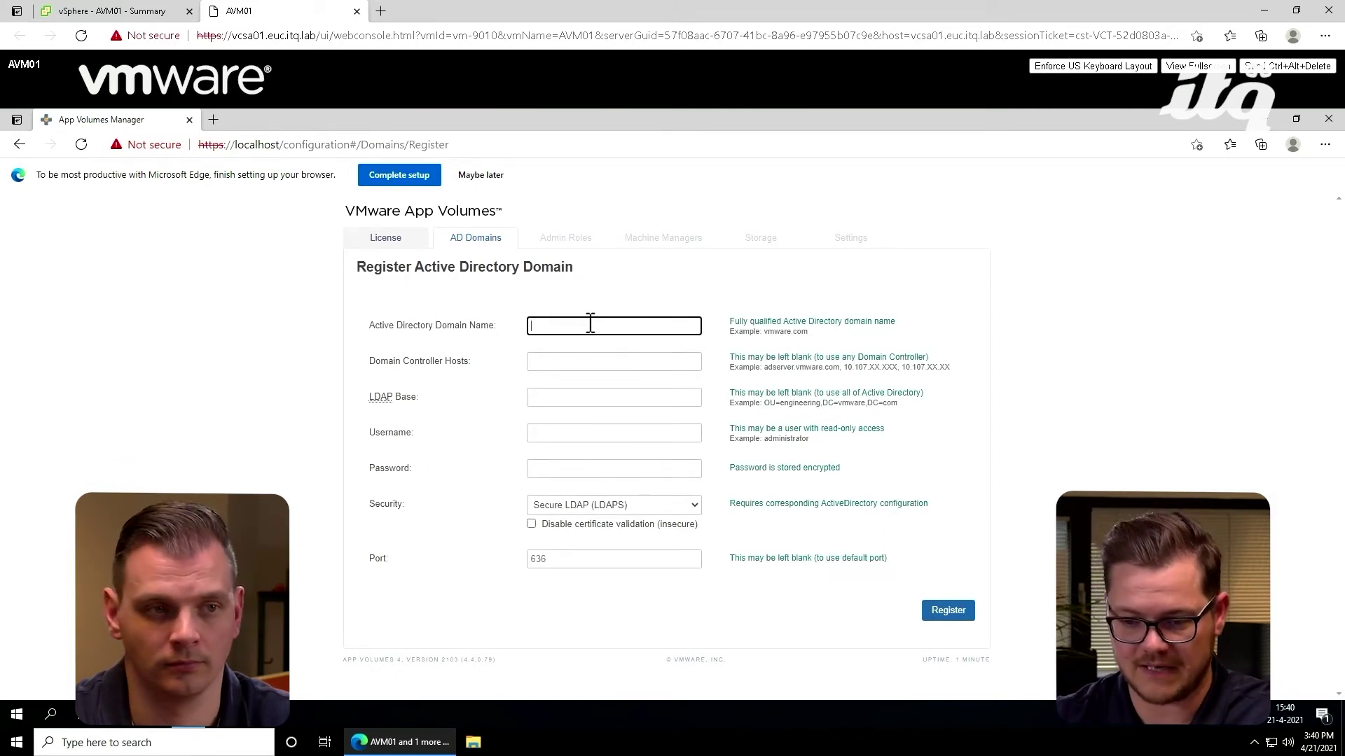
{"action": "type", "text": "euc.itq.lab"}
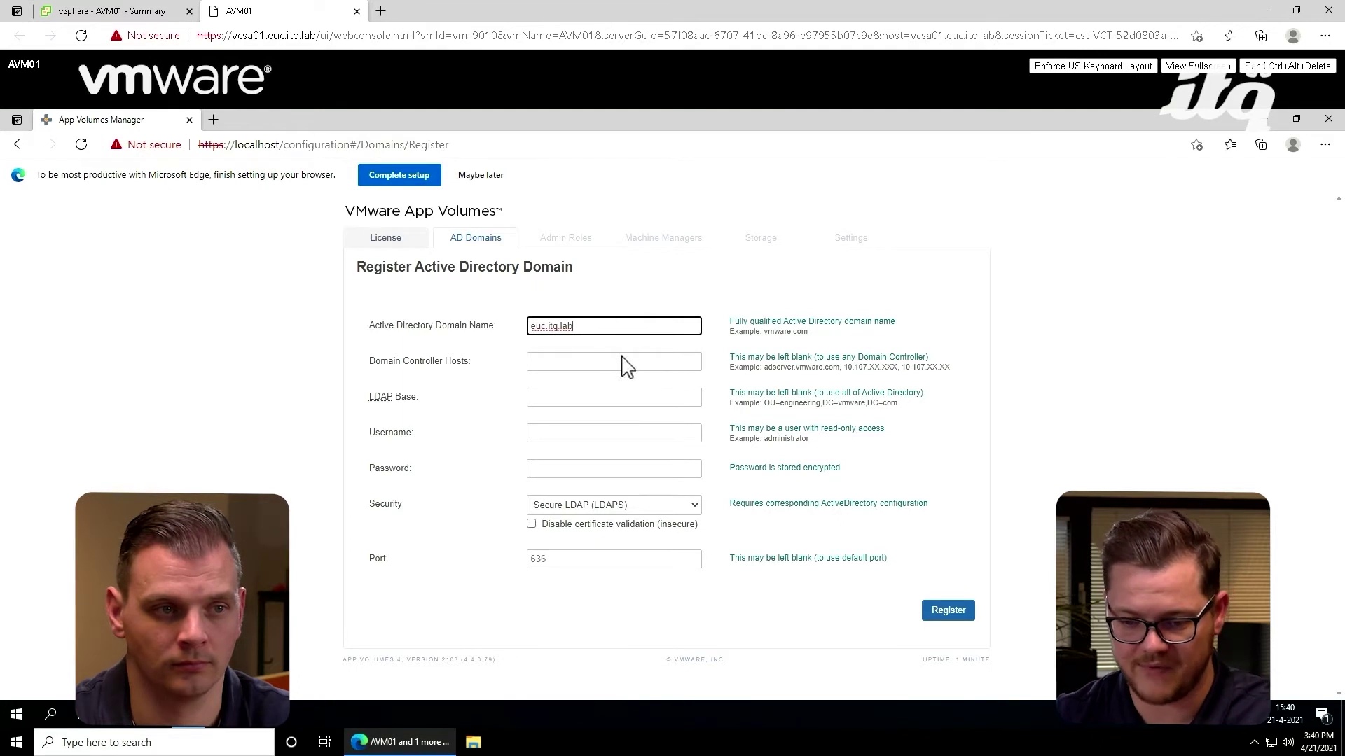
{"action": "left_click", "coordinate": [561, 433]}
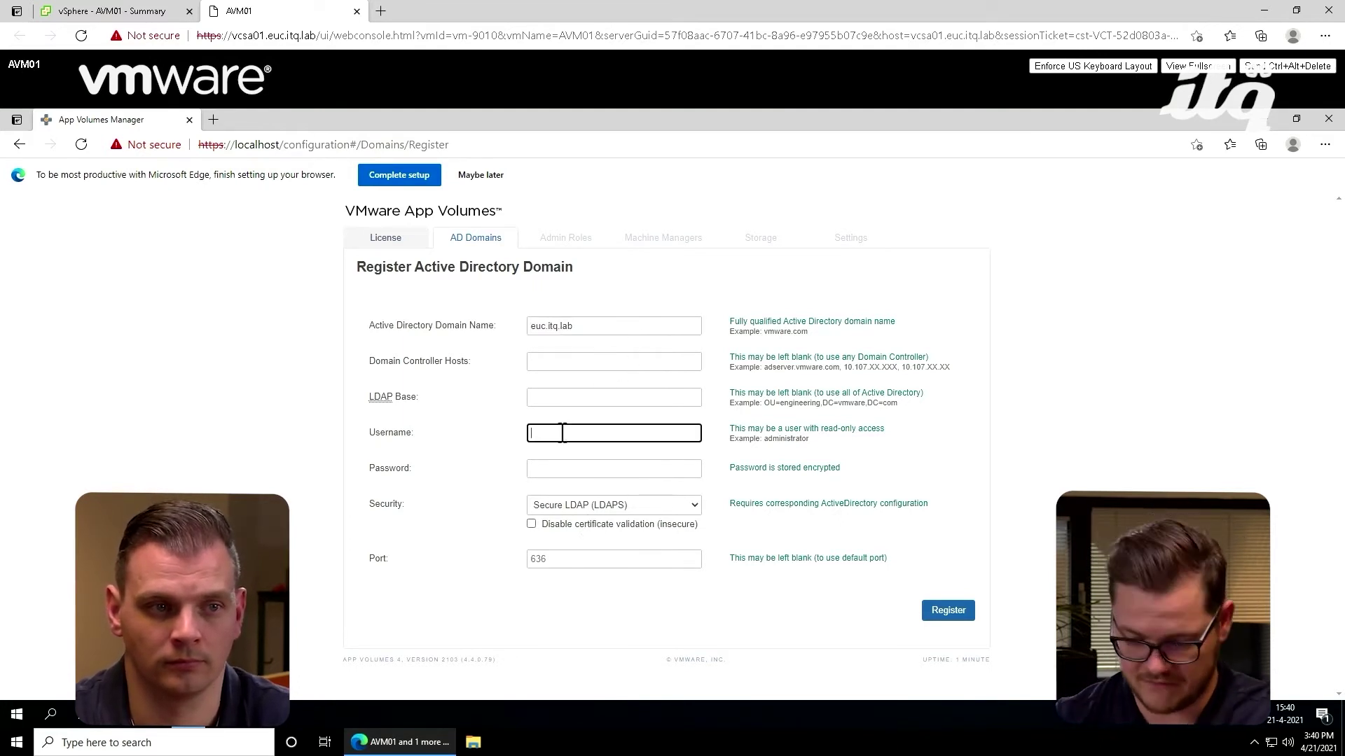
{"action": "type", "text": "sa_appvolume"}
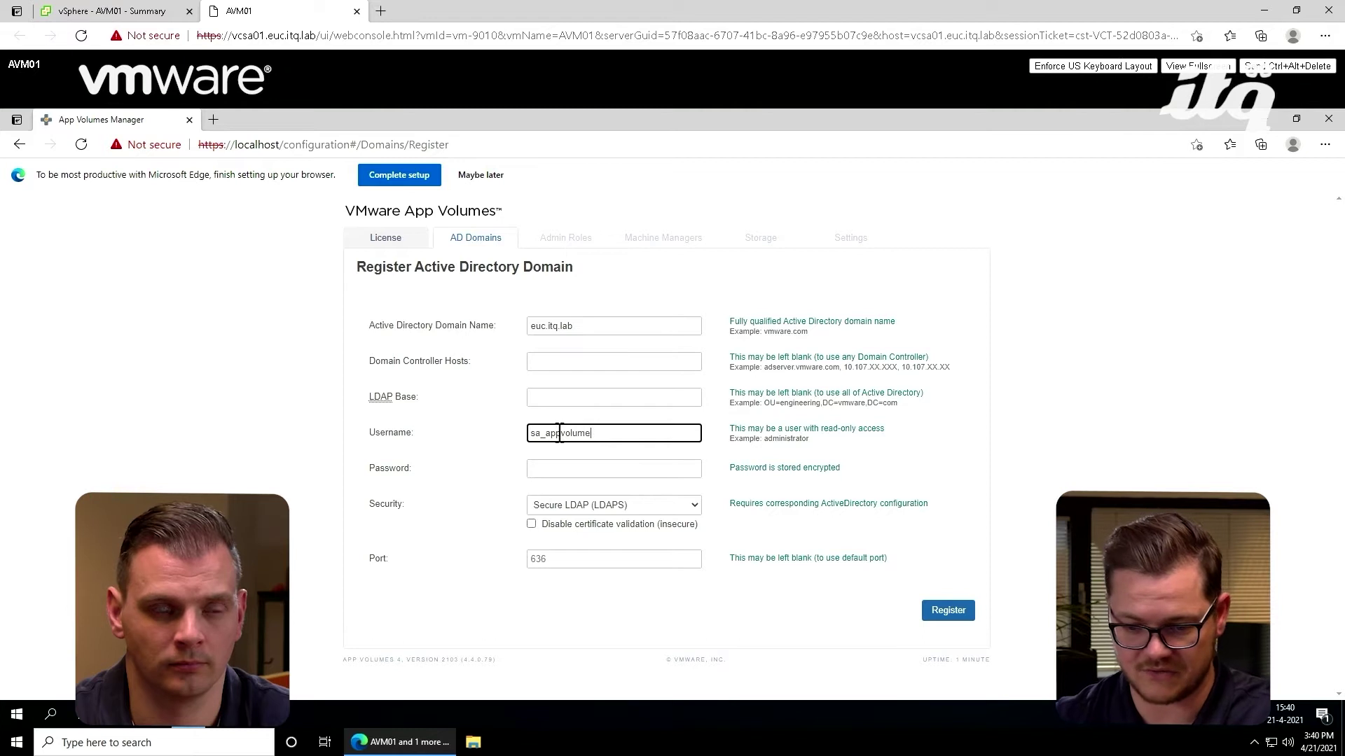
{"action": "type", "text": "s"}
{"action": "left_click", "coordinate": [599, 470]}
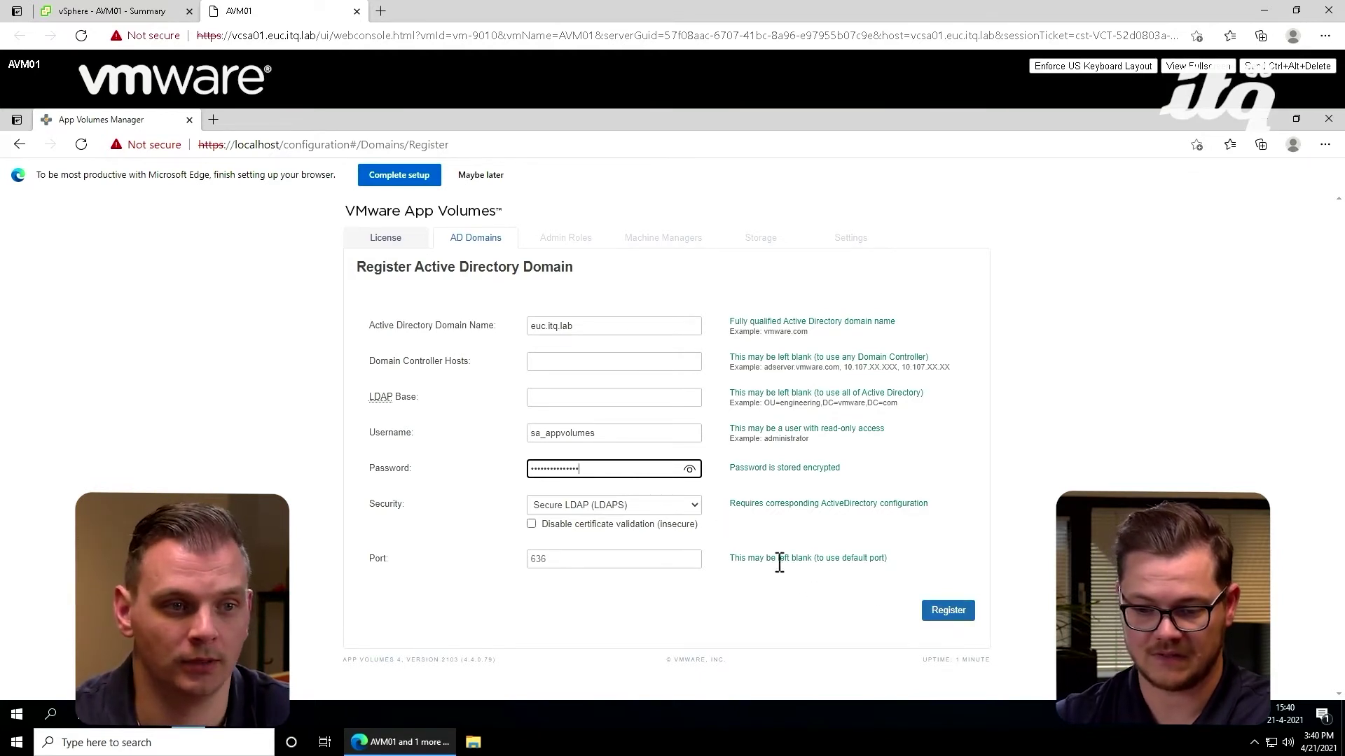
Disable certificate validation for Secure LDAP and register the Active Directory domain, dismissing the notification
{"action": "left_click", "coordinate": [560, 527]}
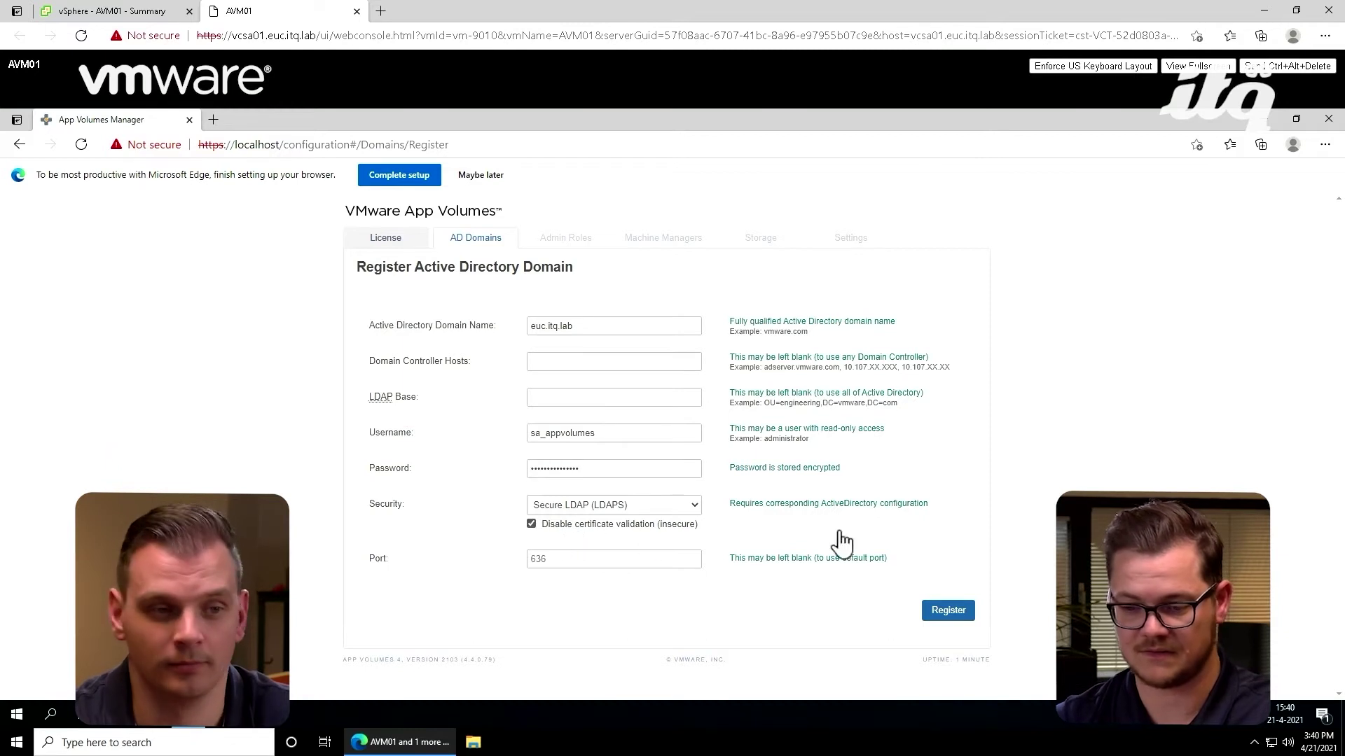
{"action": "left_click", "coordinate": [949, 607]}
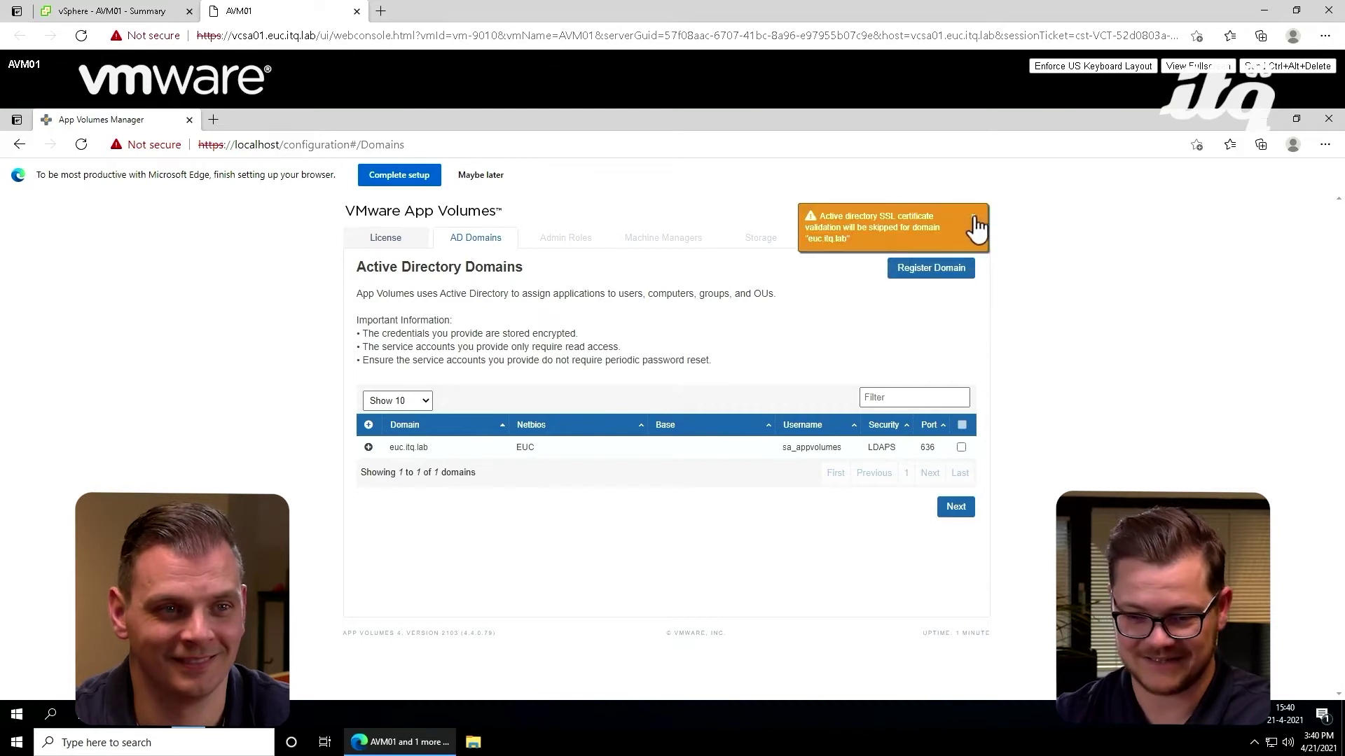
{"action": "left_click", "coordinate": [977, 226]}
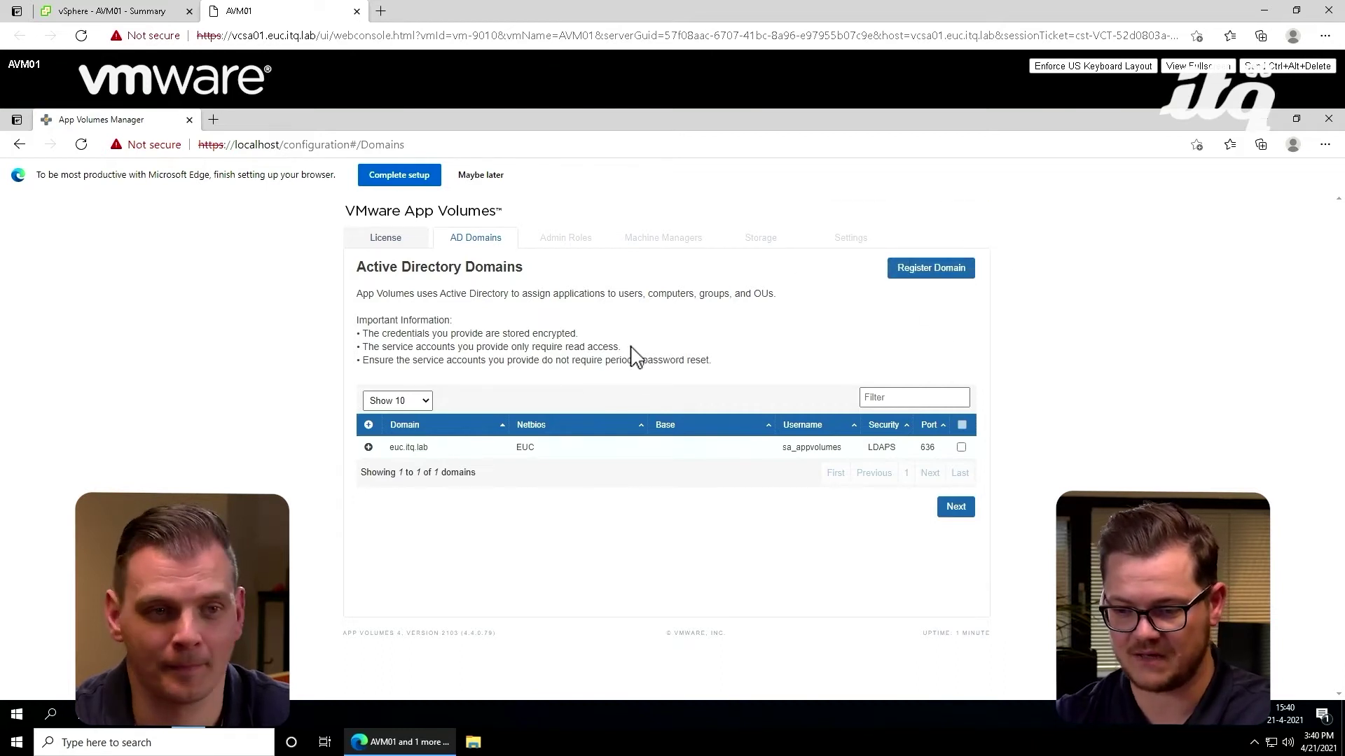
Proceed to the administrator roles, search for the group appvolumes-admins and assign the Administrators role to EUC\AppVolumes-Admins
{"action": "left_click", "coordinate": [947, 521]}
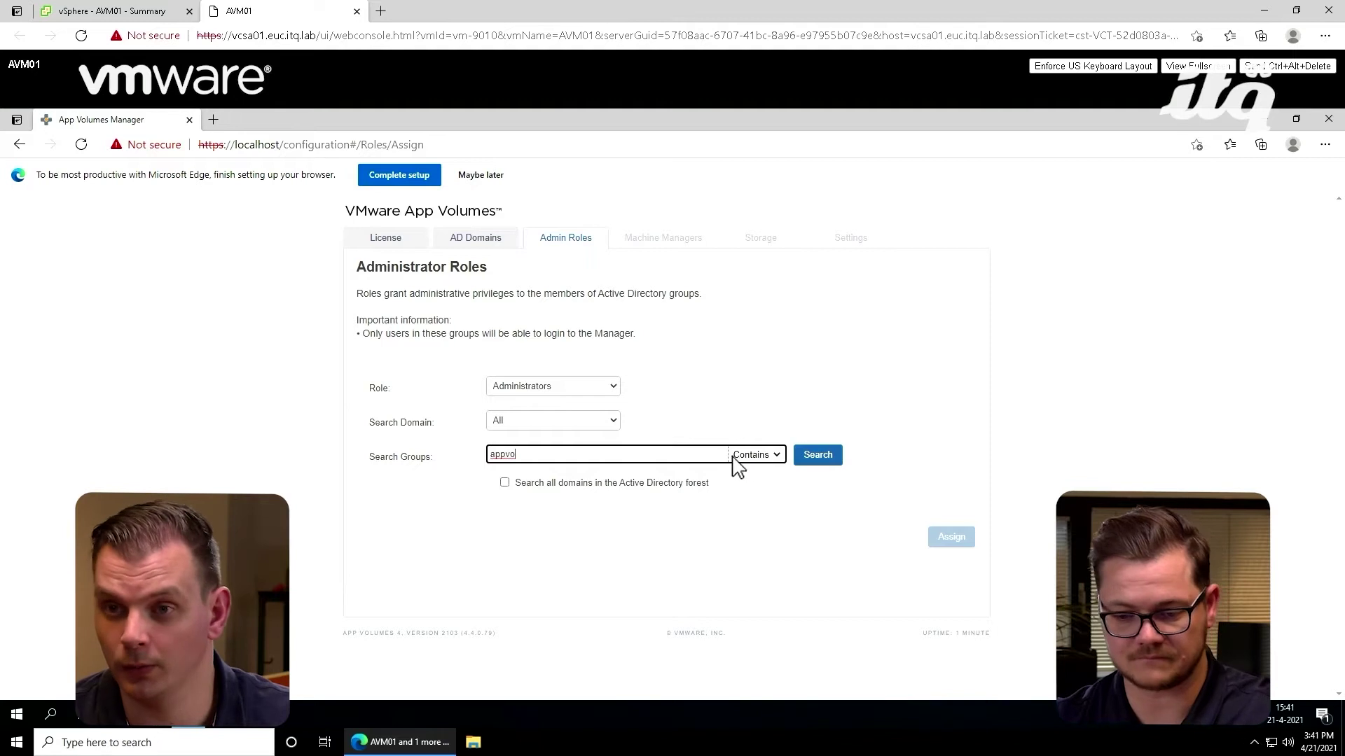
{"action": "left_click", "coordinate": [818, 456]}
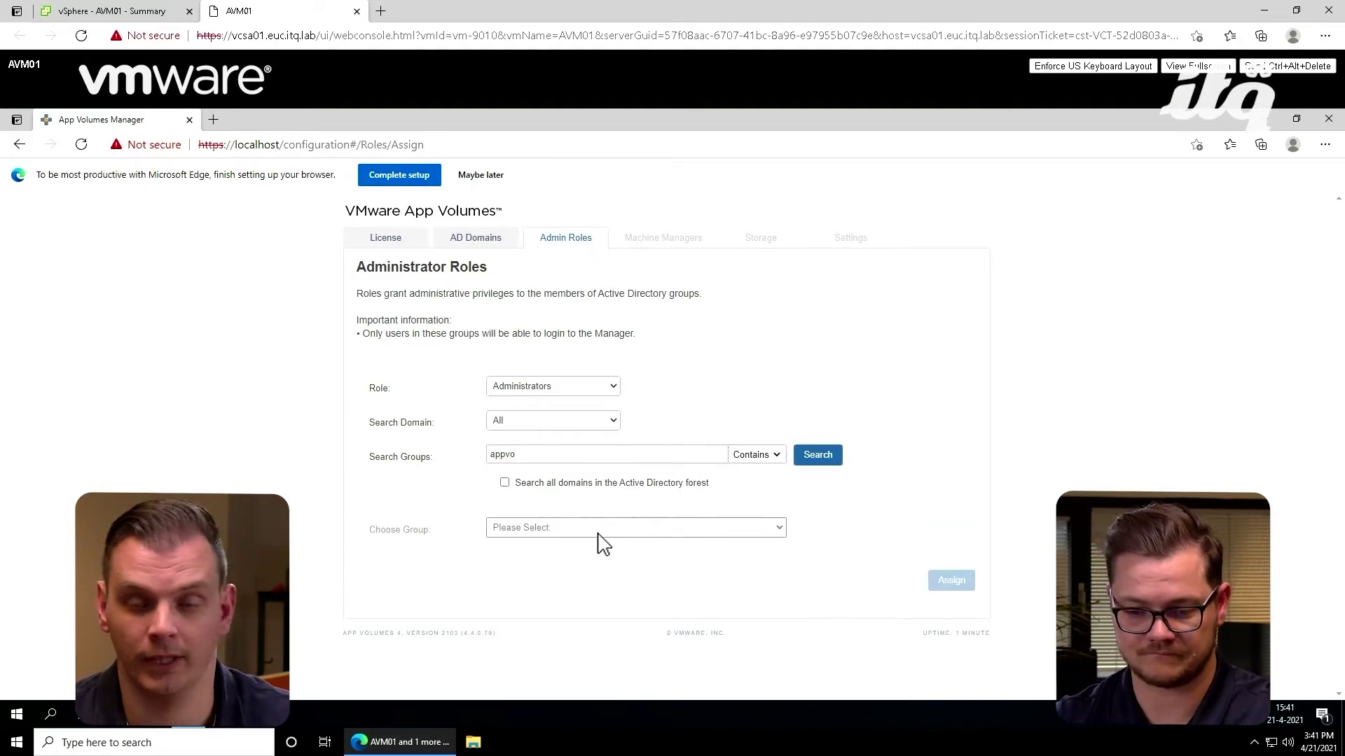
{"action": "left_click", "coordinate": [579, 460]}
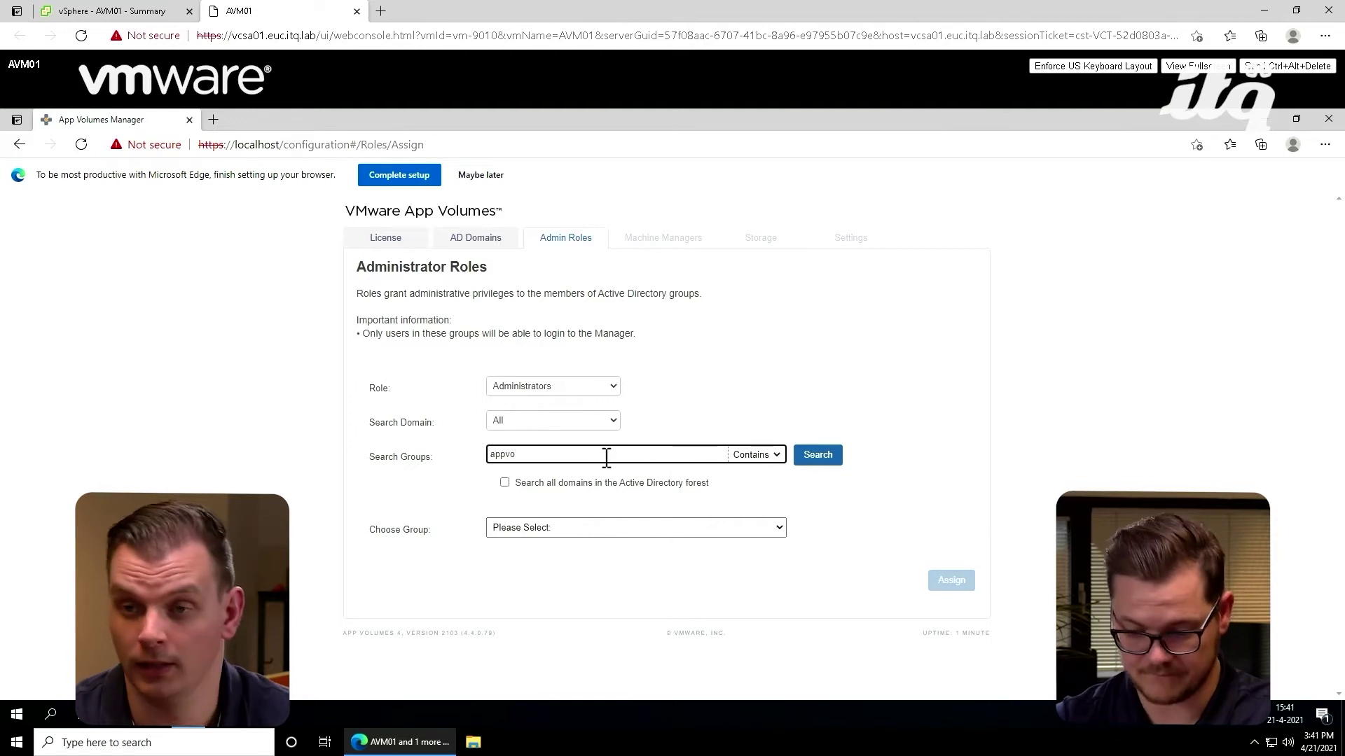
{"action": "type", "text": "mes-admins"}
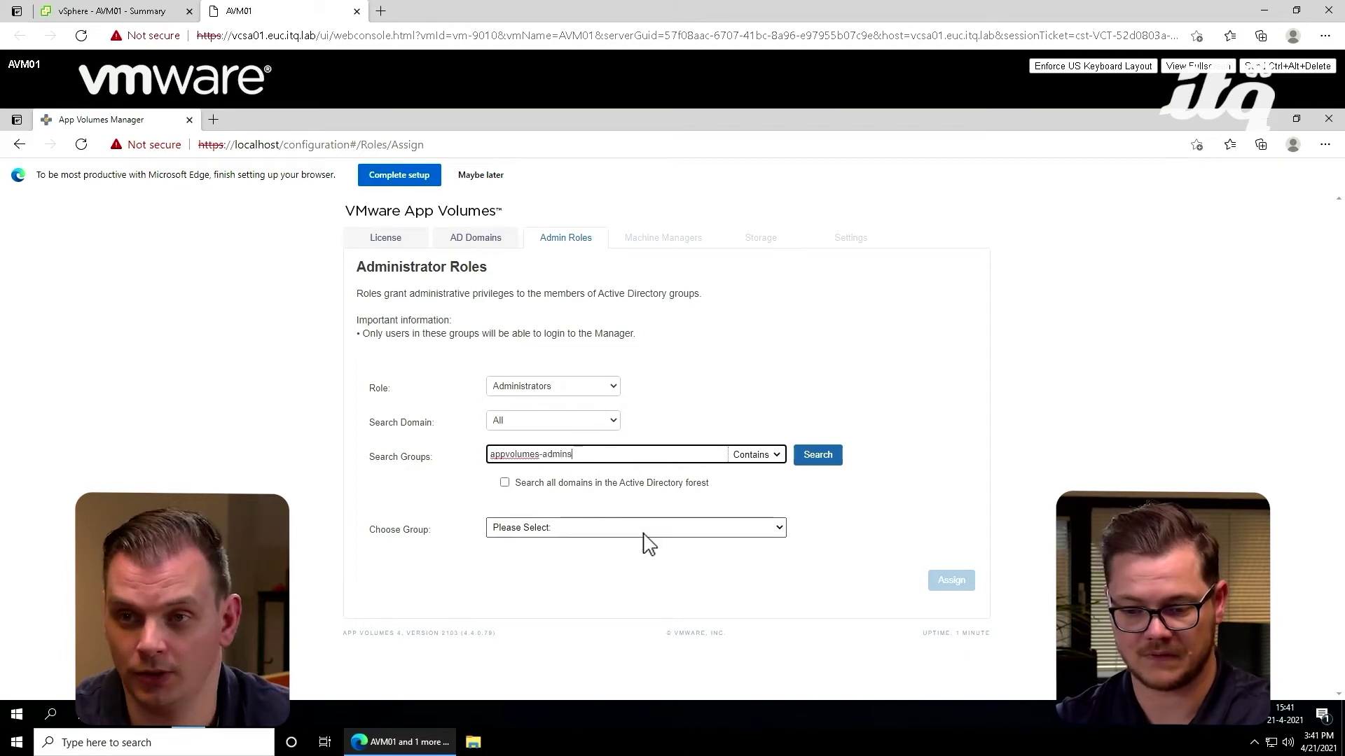
{"action": "left_click", "coordinate": [815, 460]}
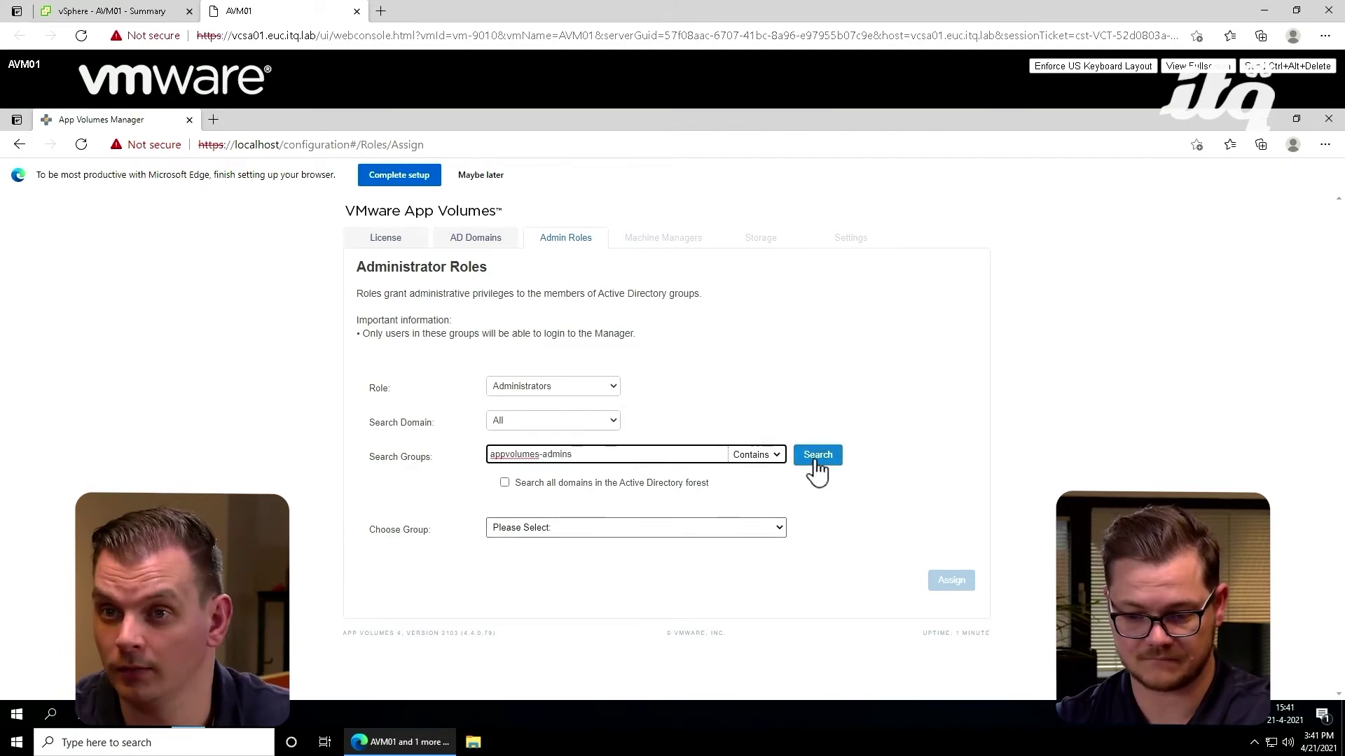
{"action": "left_click", "coordinate": [728, 531]}
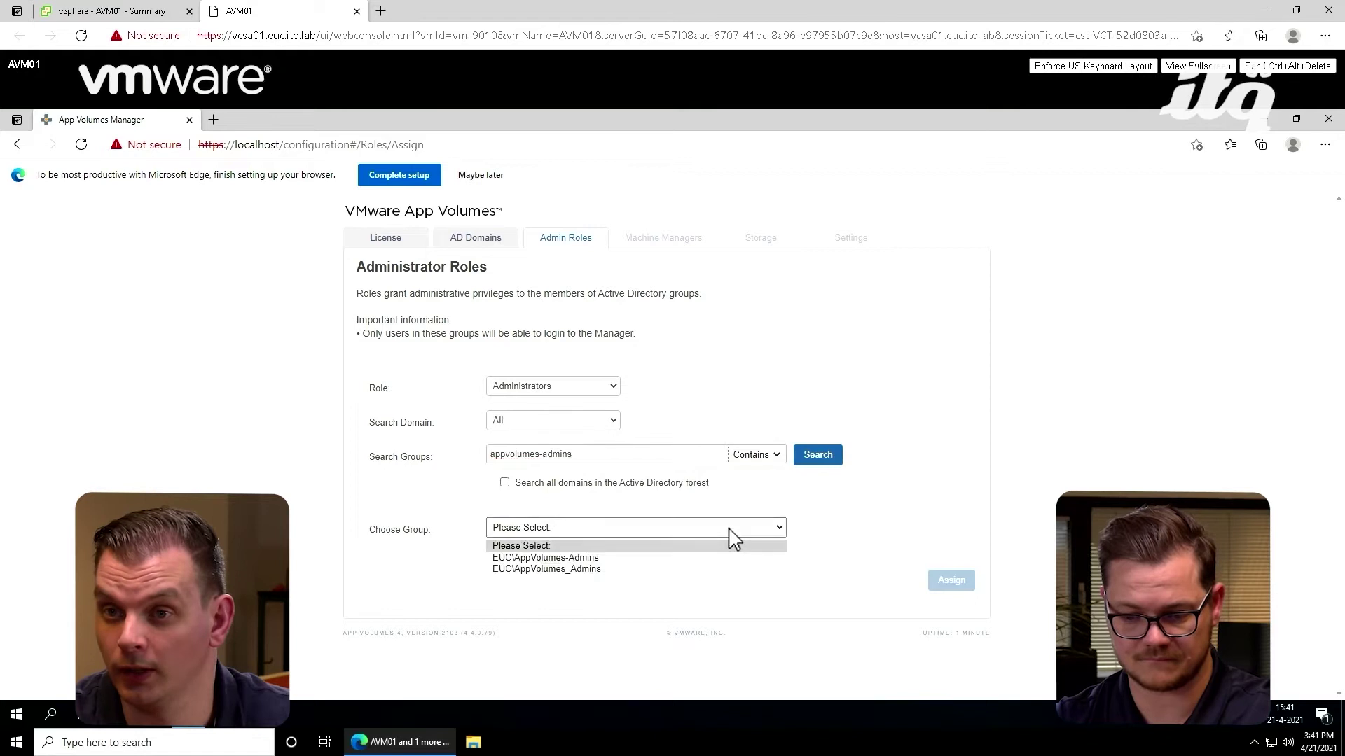
{"action": "left_click", "coordinate": [664, 558]}
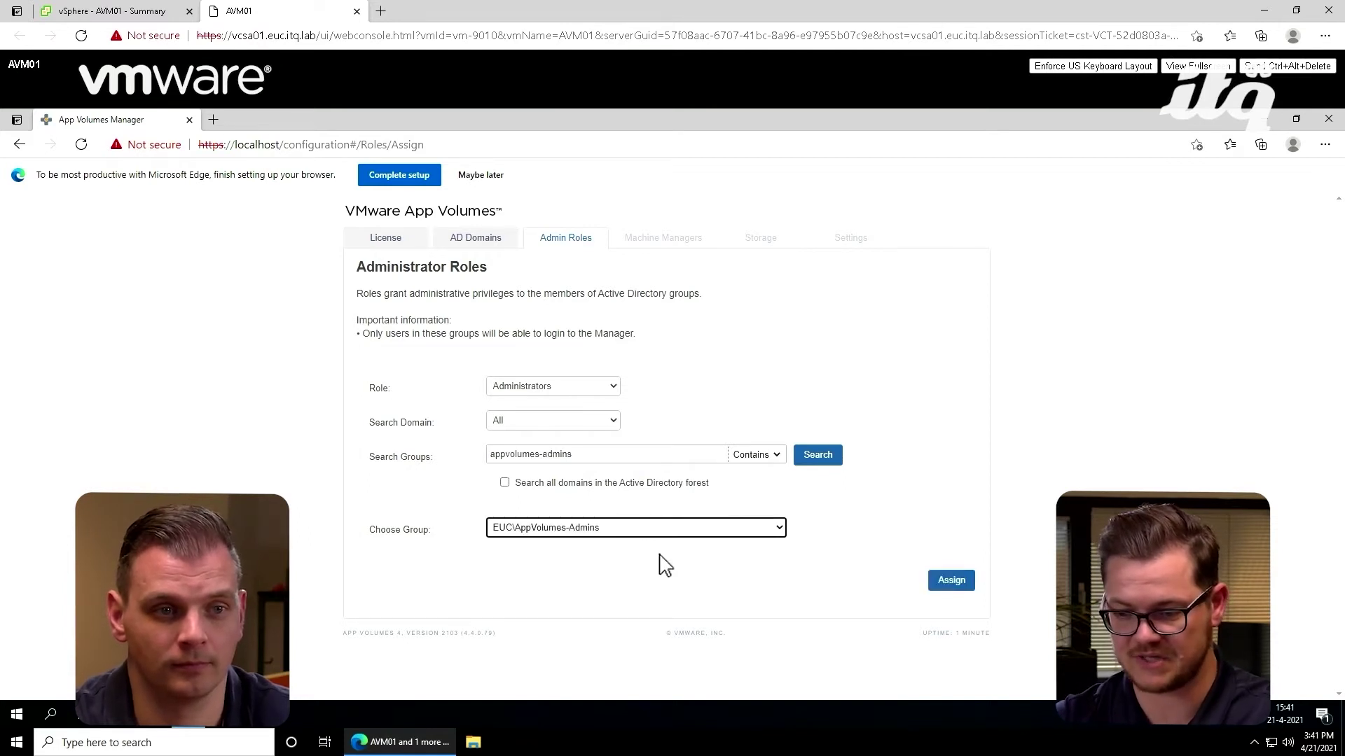
{"action": "left_click", "coordinate": [957, 583]}
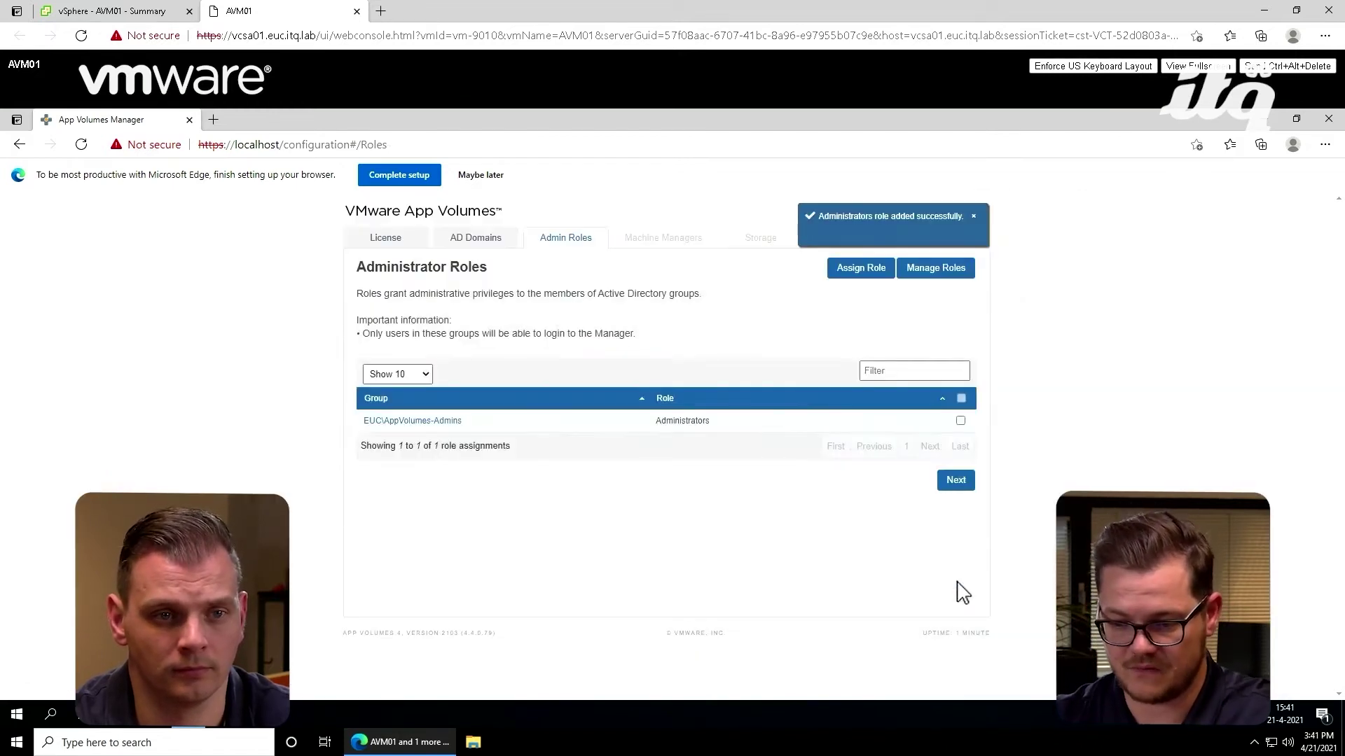
Proceed to the machine managers and enter vCenter Server hostname vcsa01.euc.itq.lab, username EUC\sa_appvolumes and the service account password
{"action": "left_click", "coordinate": [956, 482]}
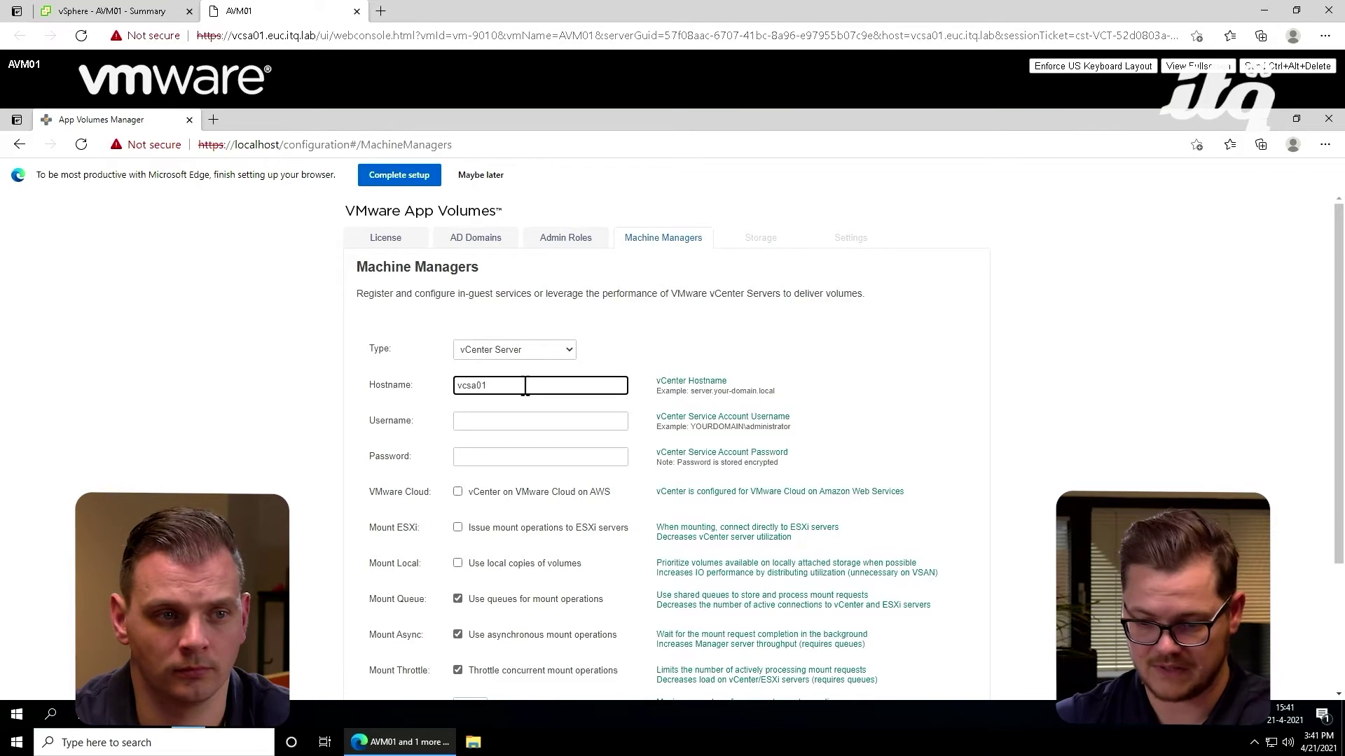
{"action": "type", "text": "uc.itq.lab"}
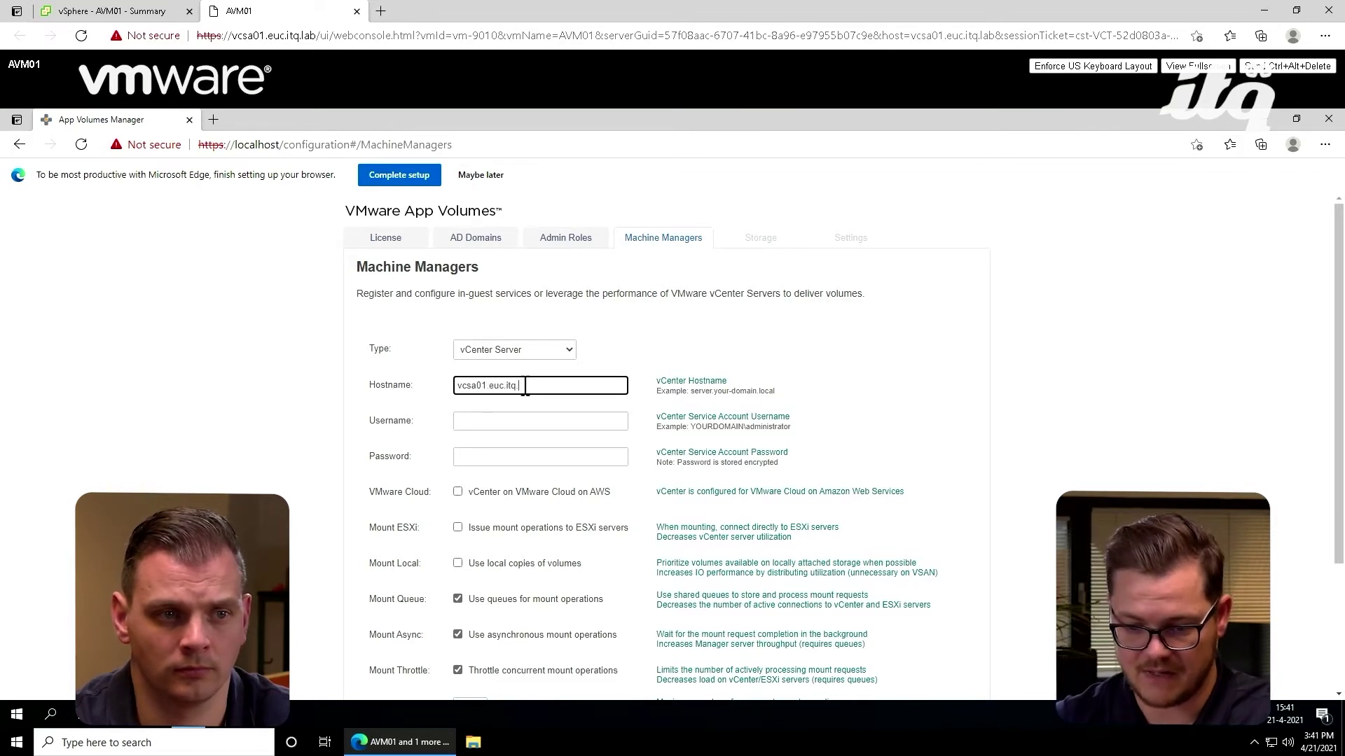
{"action": "left_click", "coordinate": [568, 422]}
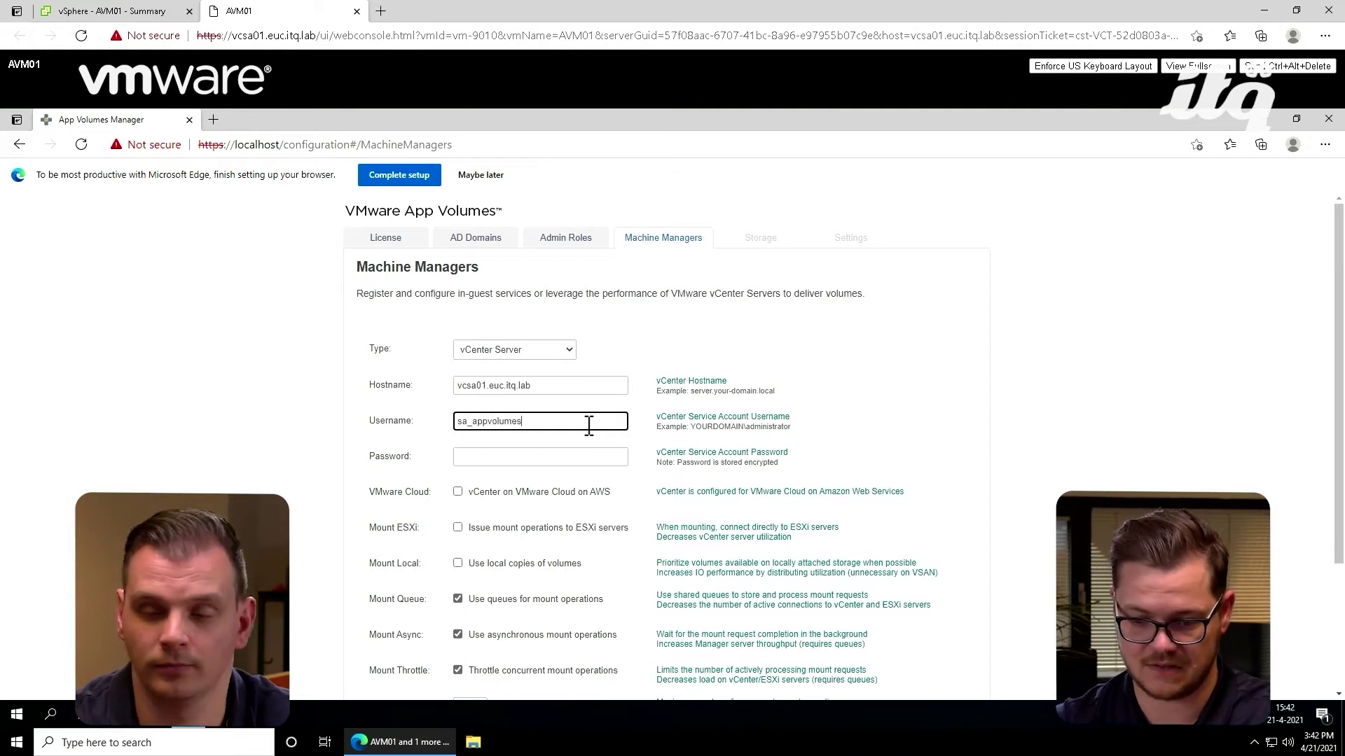
{"action": "type", "text": "EUC\\"}
{"action": "key", "text": "Tab"}
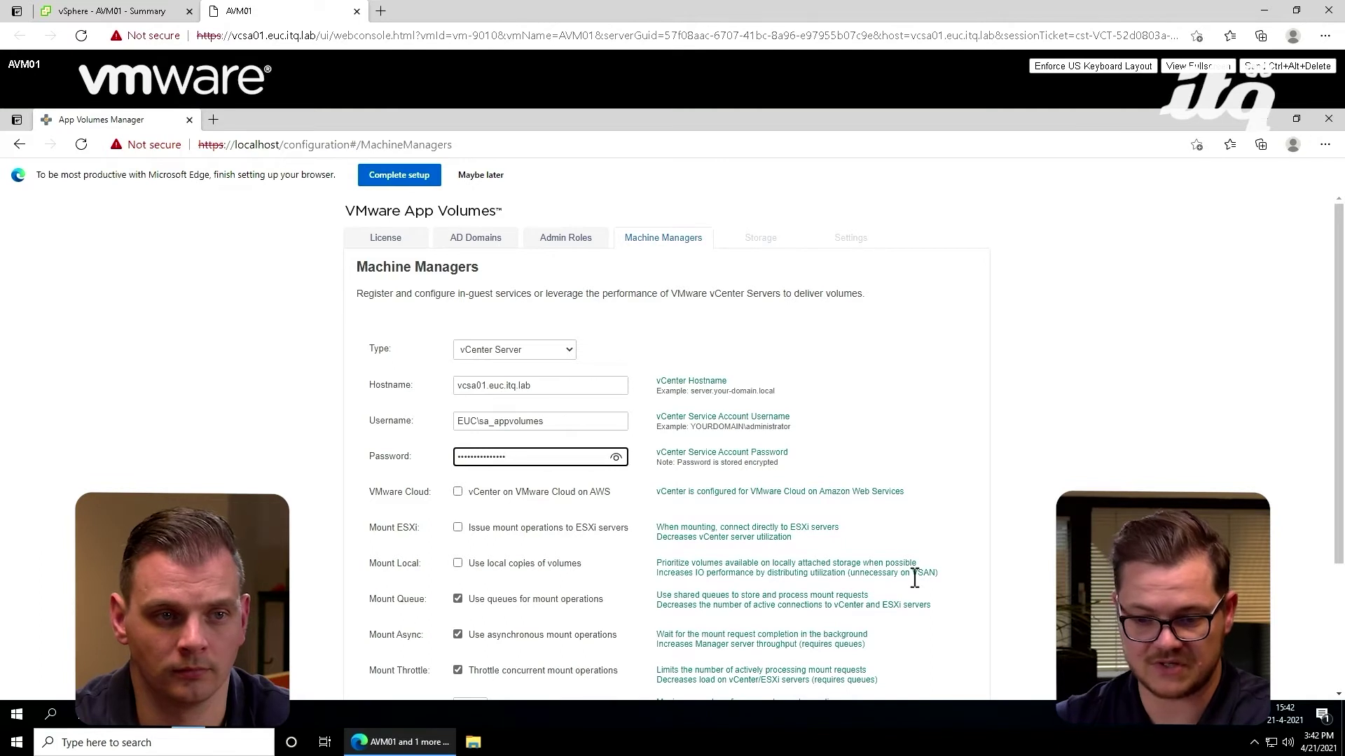
Save the vCenter machine manager with the default mount options and accept its untrusted certificate
{"action": "scroll", "coordinate": [914, 578], "scroll_direction": "down", "scroll_amount": 2}
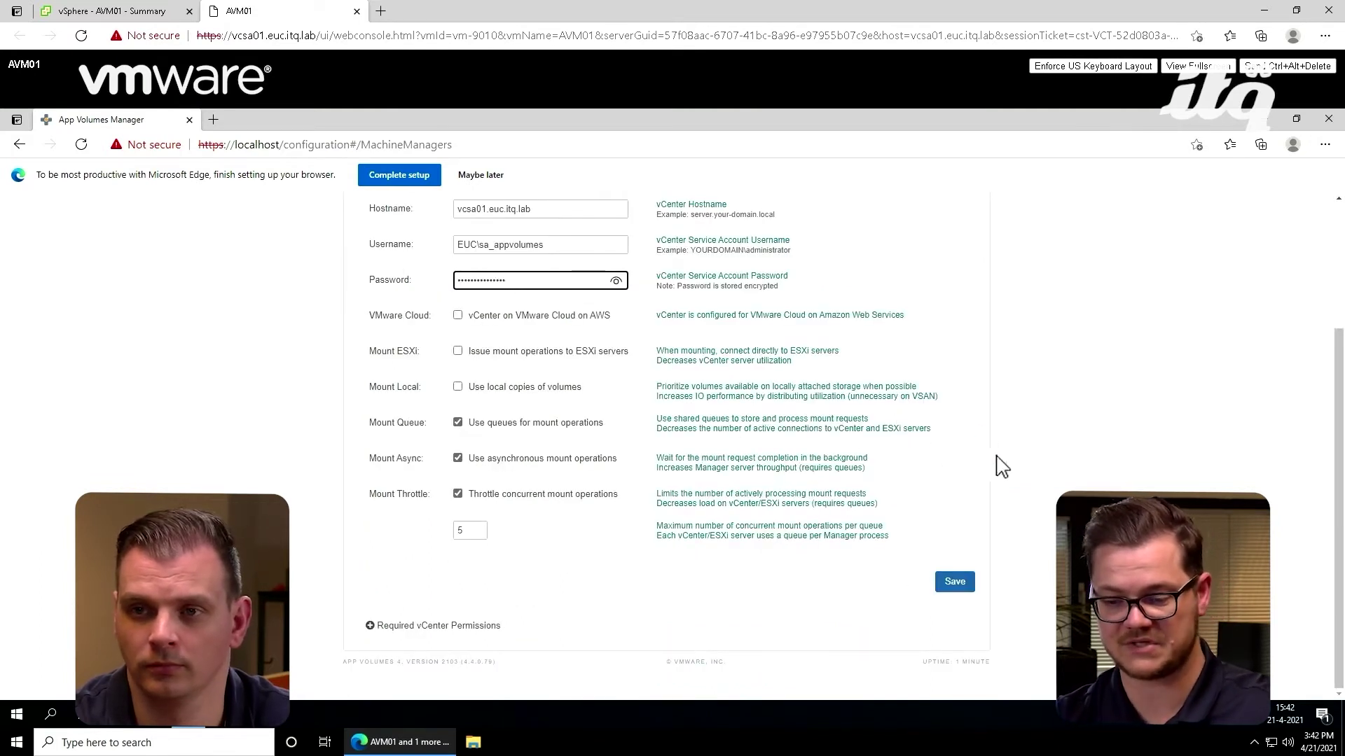
{"action": "left_click", "coordinate": [954, 586]}
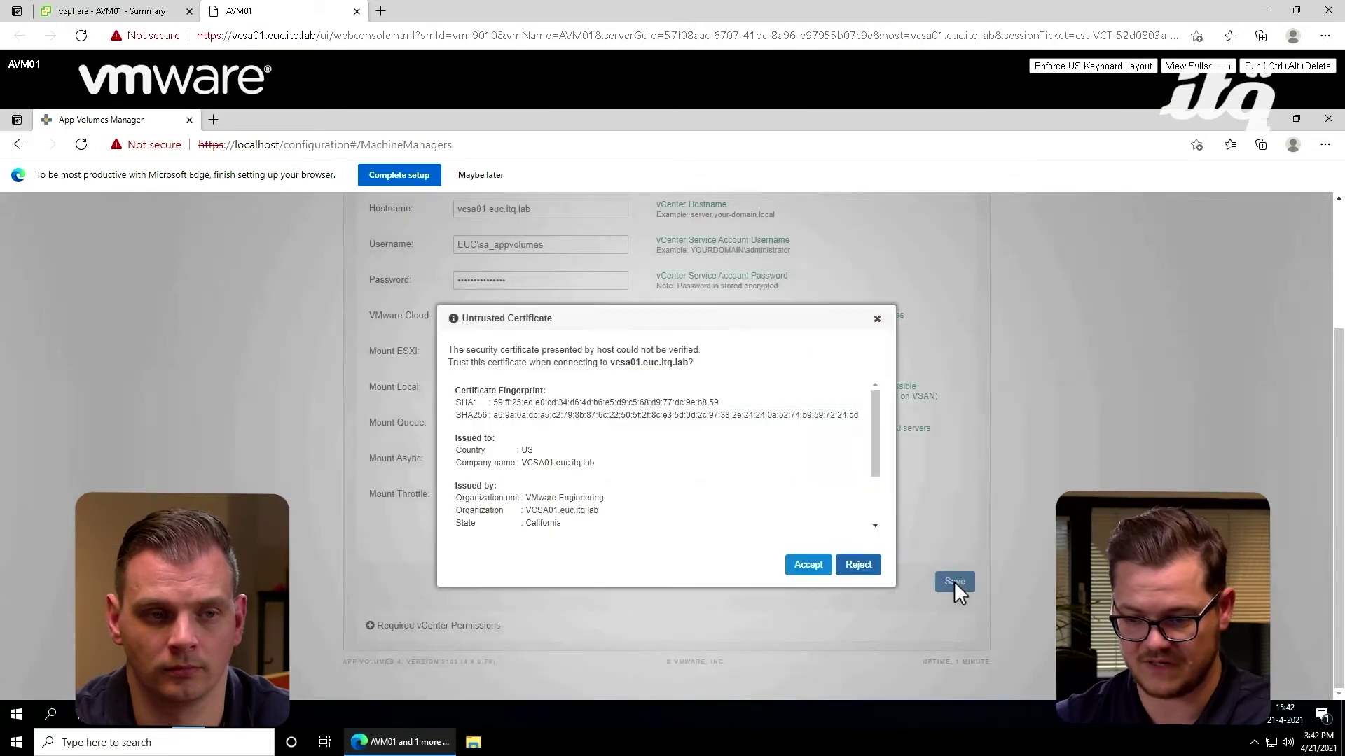
{"action": "left_click", "coordinate": [810, 571]}
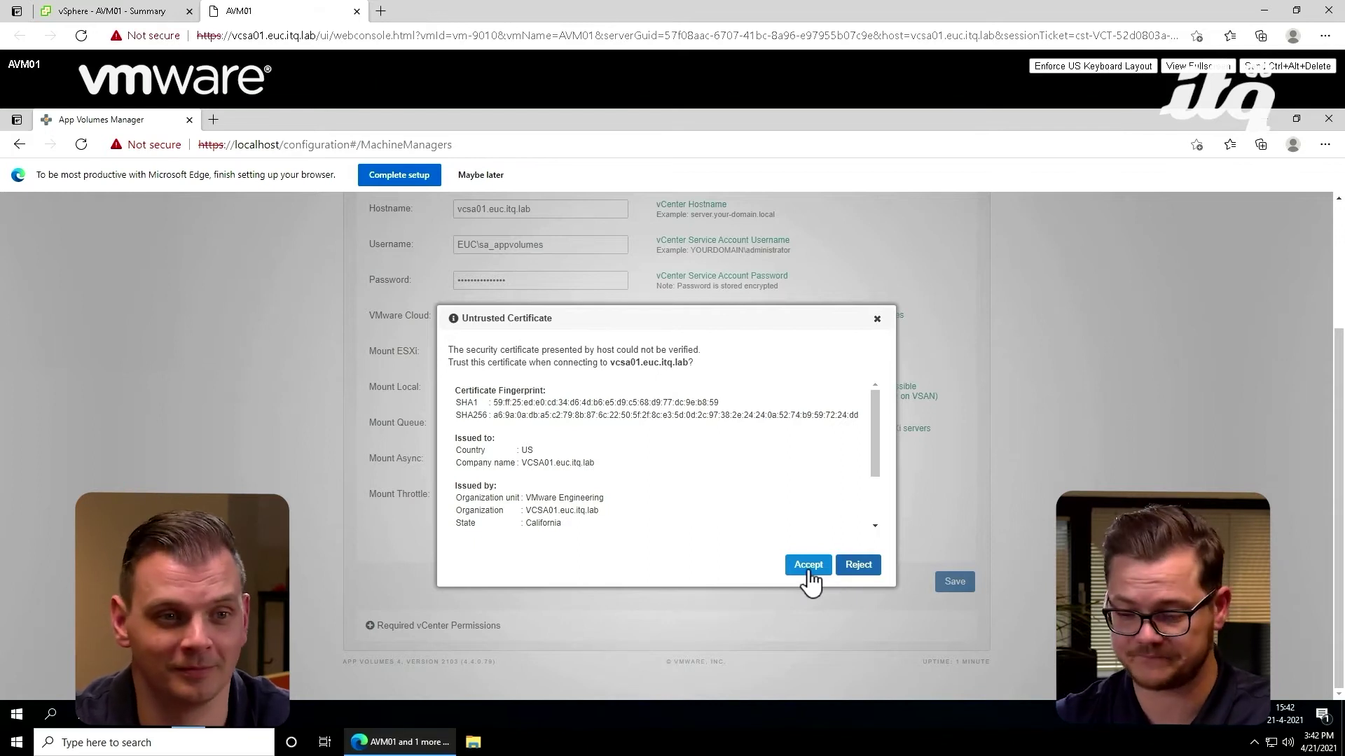
{"action": "left_click", "coordinate": [808, 566]}
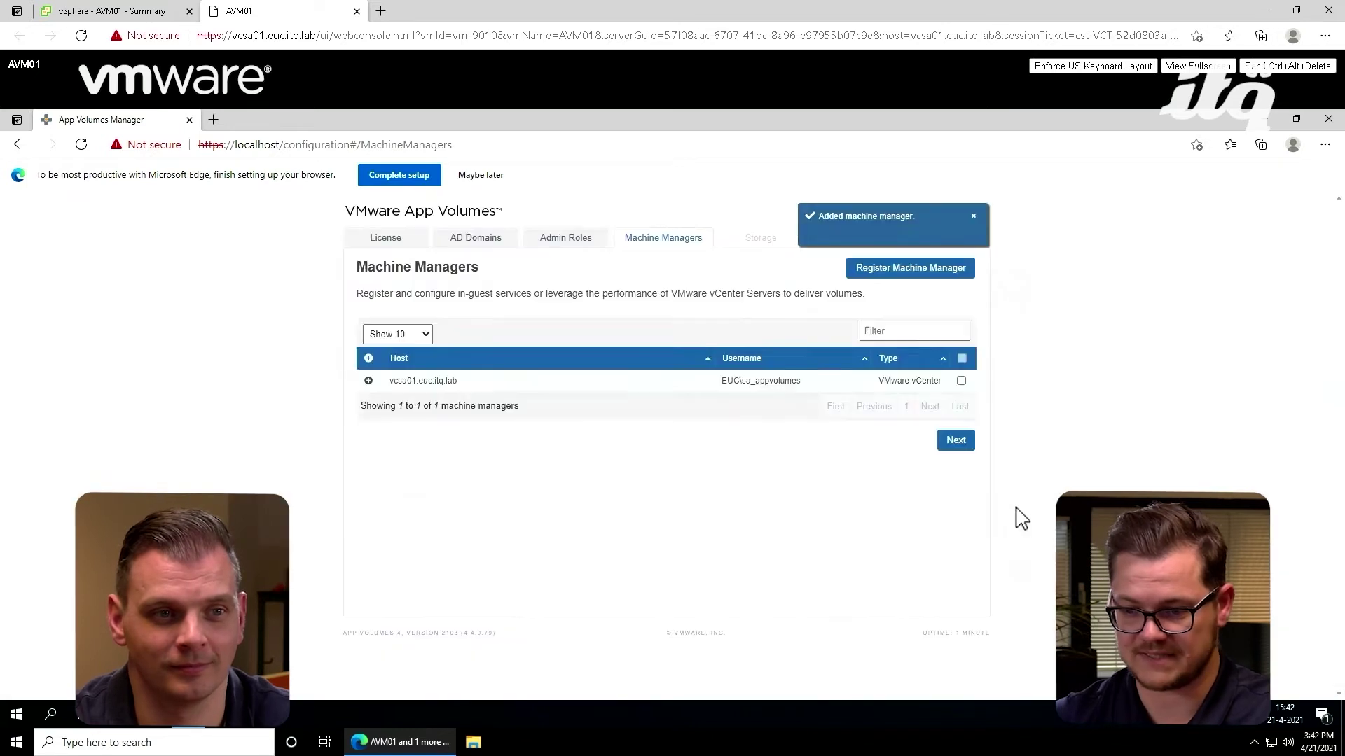
Proceed to storage and set vsanDatastore (vsan) as the default storage location for both Packages and Writable Volumes
{"action": "left_click", "coordinate": [956, 441]}
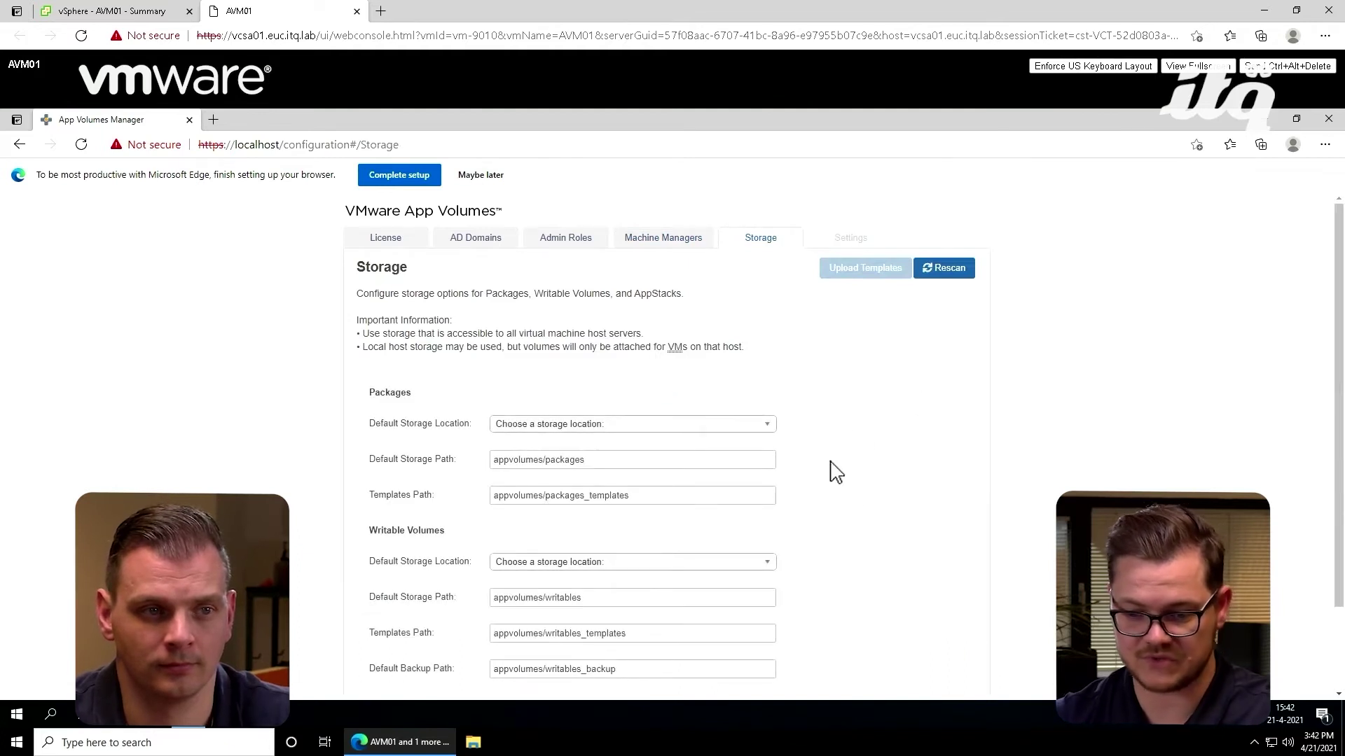
{"action": "scroll", "coordinate": [856, 508], "scroll_direction": "down", "scroll_amount": 3}
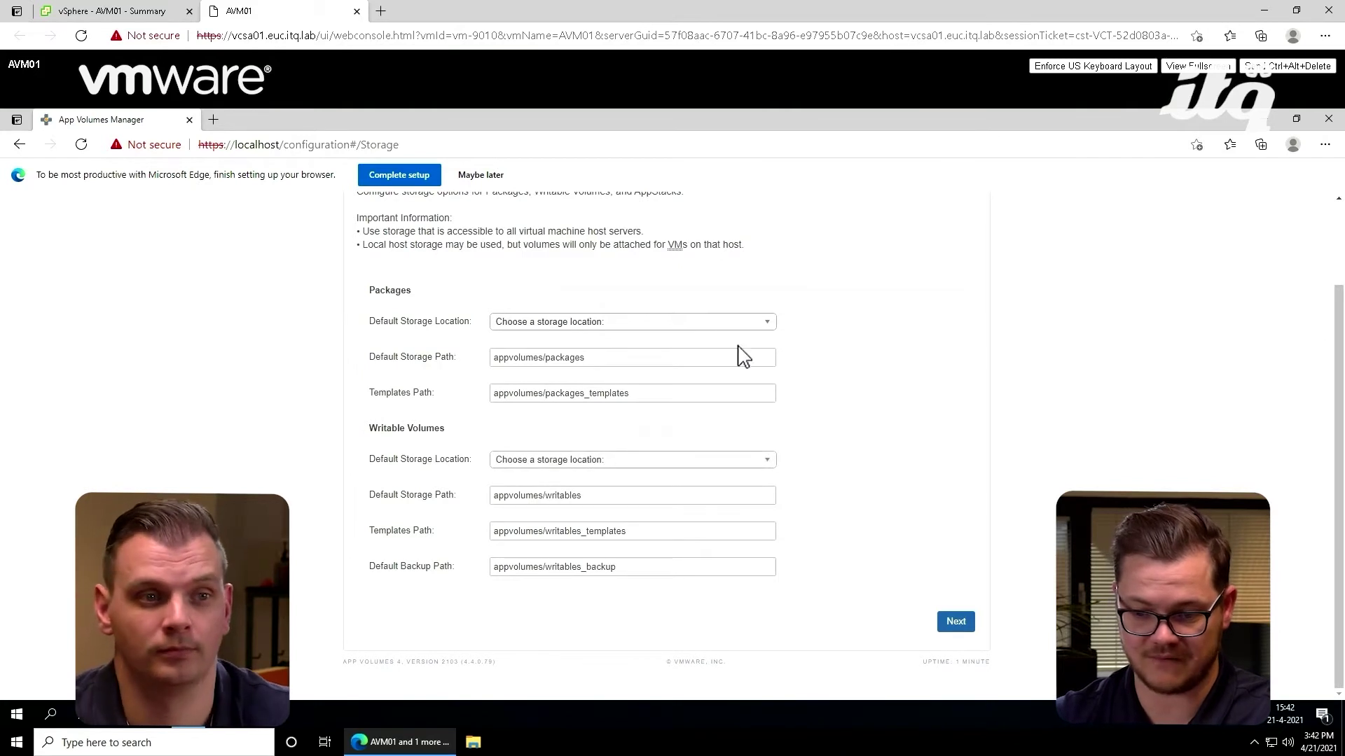
{"action": "left_click", "coordinate": [732, 324]}
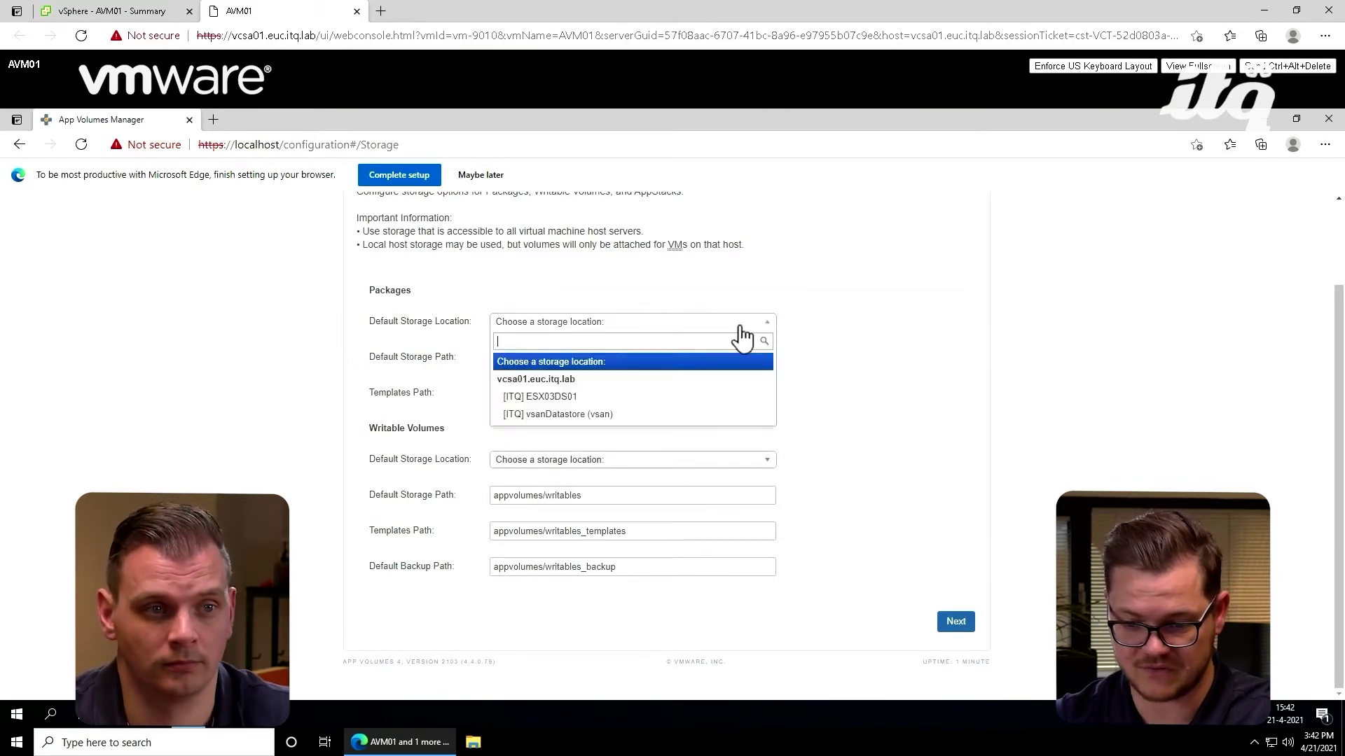
{"action": "left_click", "coordinate": [634, 415]}
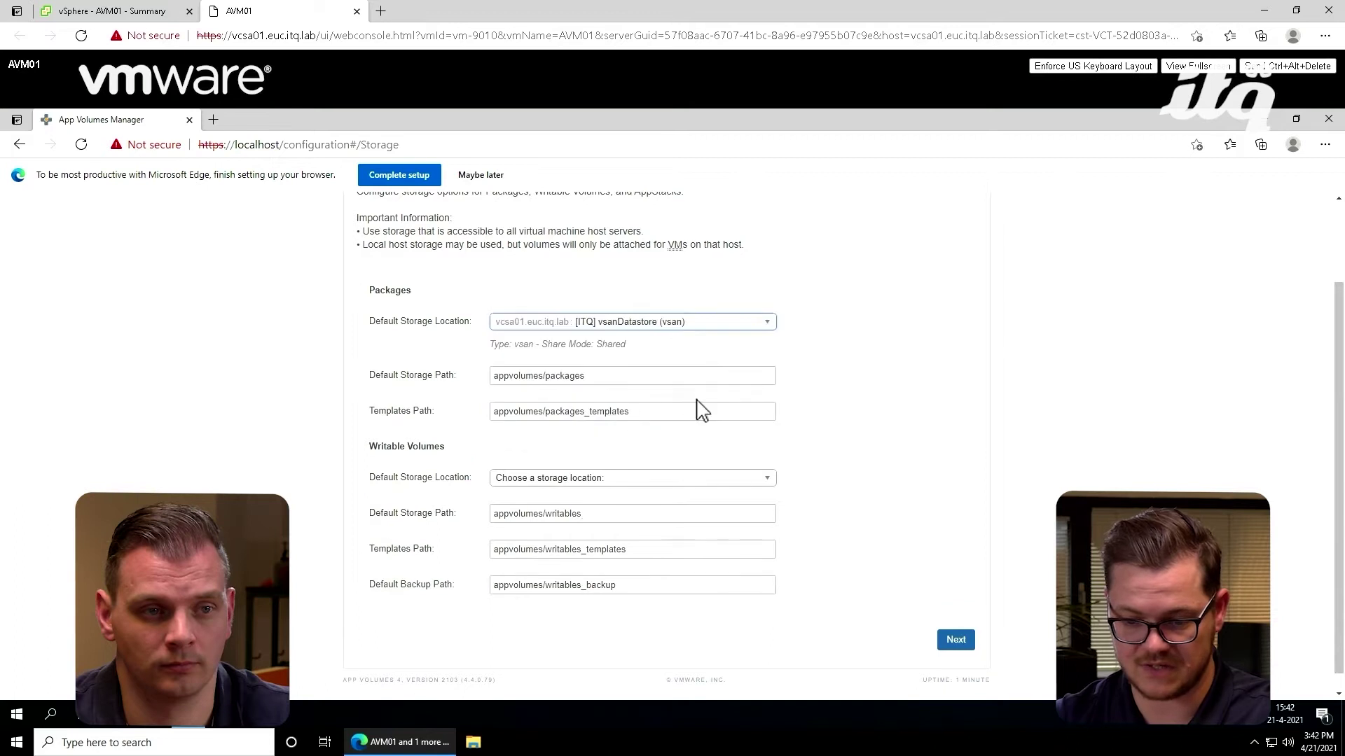
{"action": "left_click", "coordinate": [670, 483]}
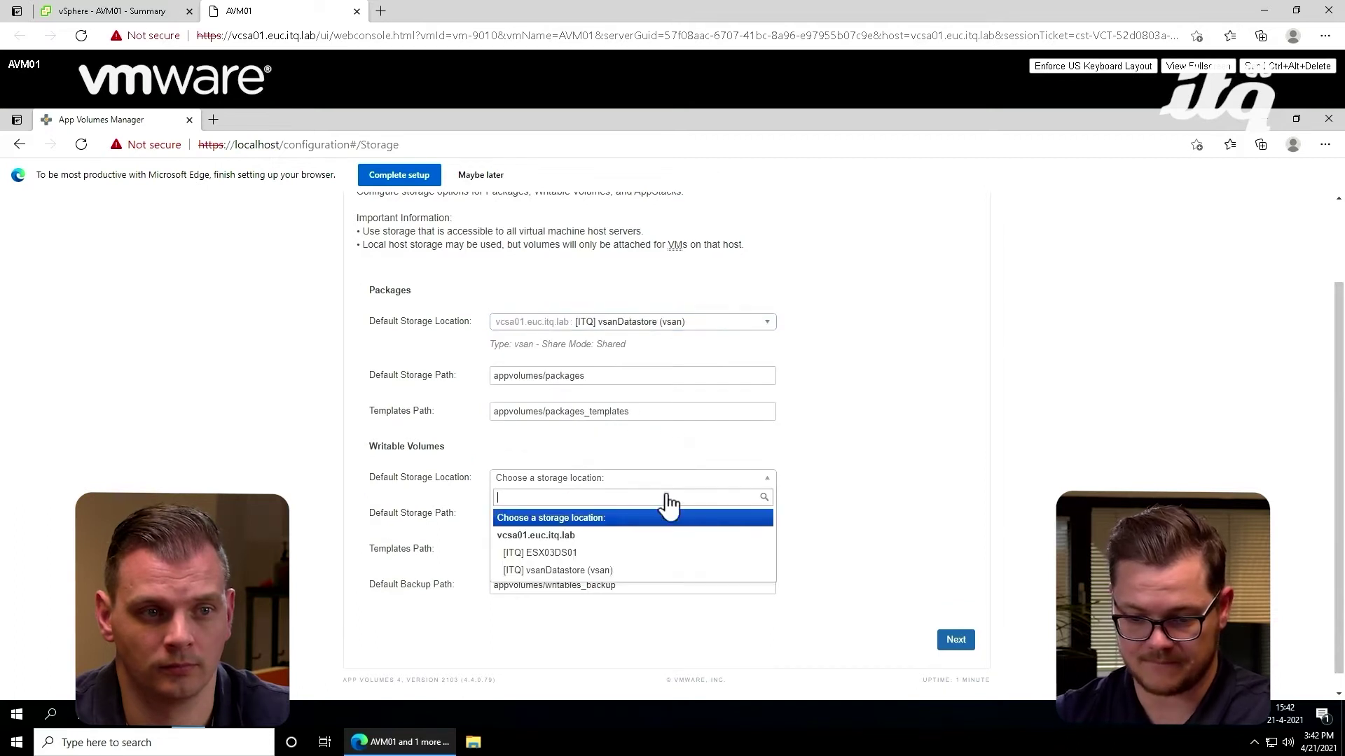
{"action": "left_click", "coordinate": [603, 568]}
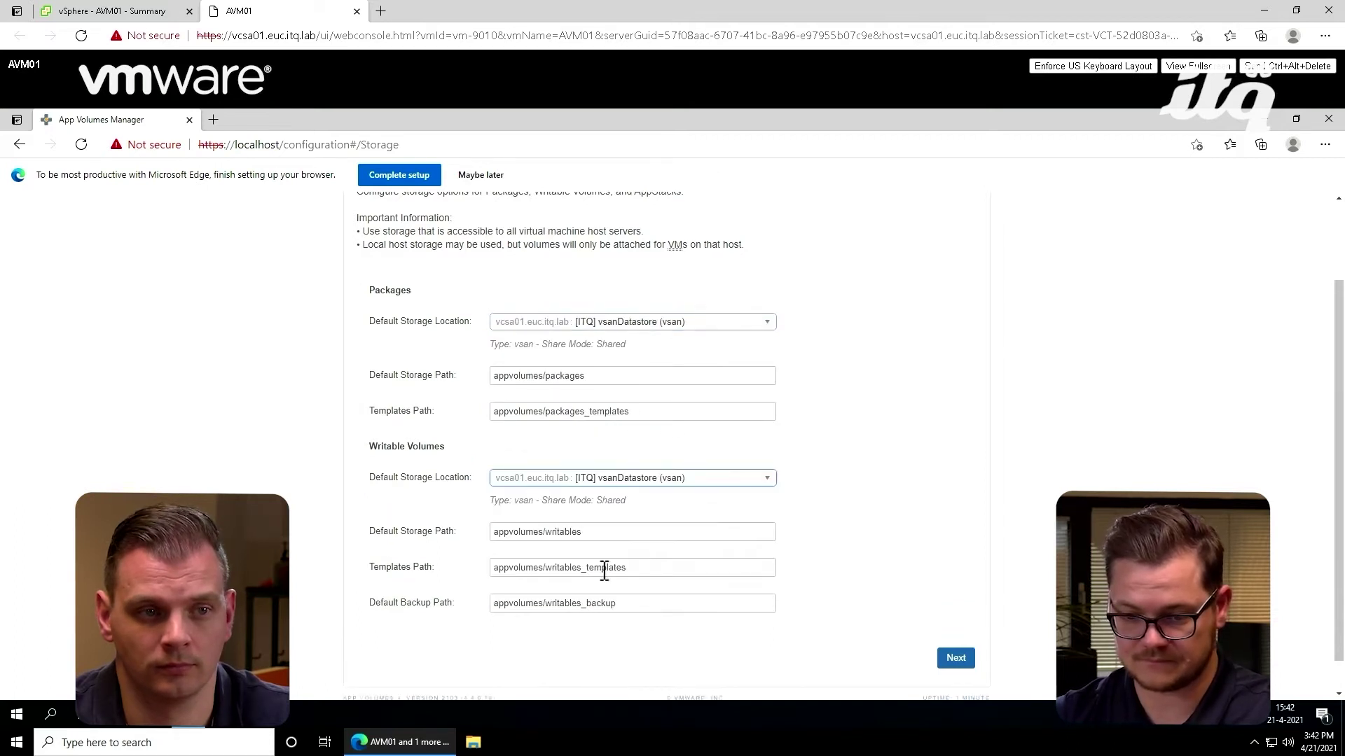
Confirm the storage settings as defaults with volumes imported immediately, and dismiss the notification
{"action": "left_click", "coordinate": [956, 660]}
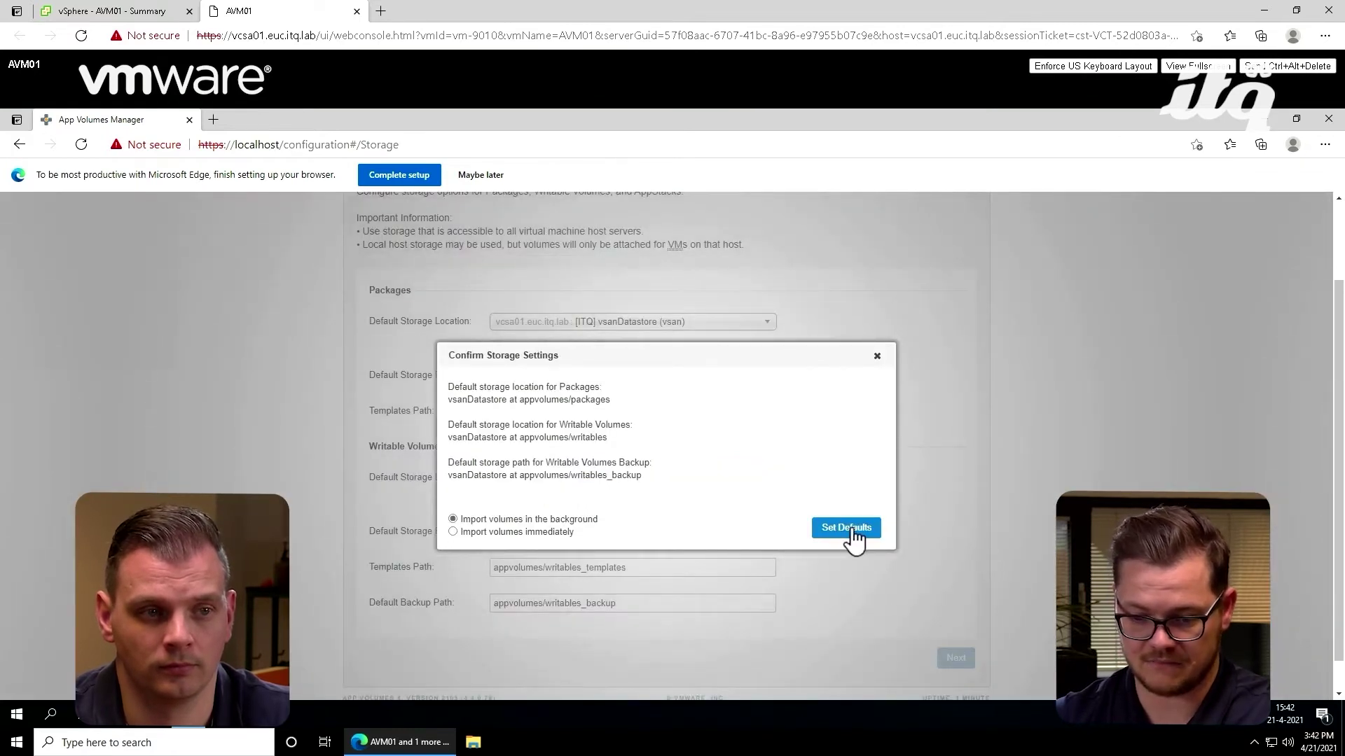
{"action": "left_click", "coordinate": [514, 535]}
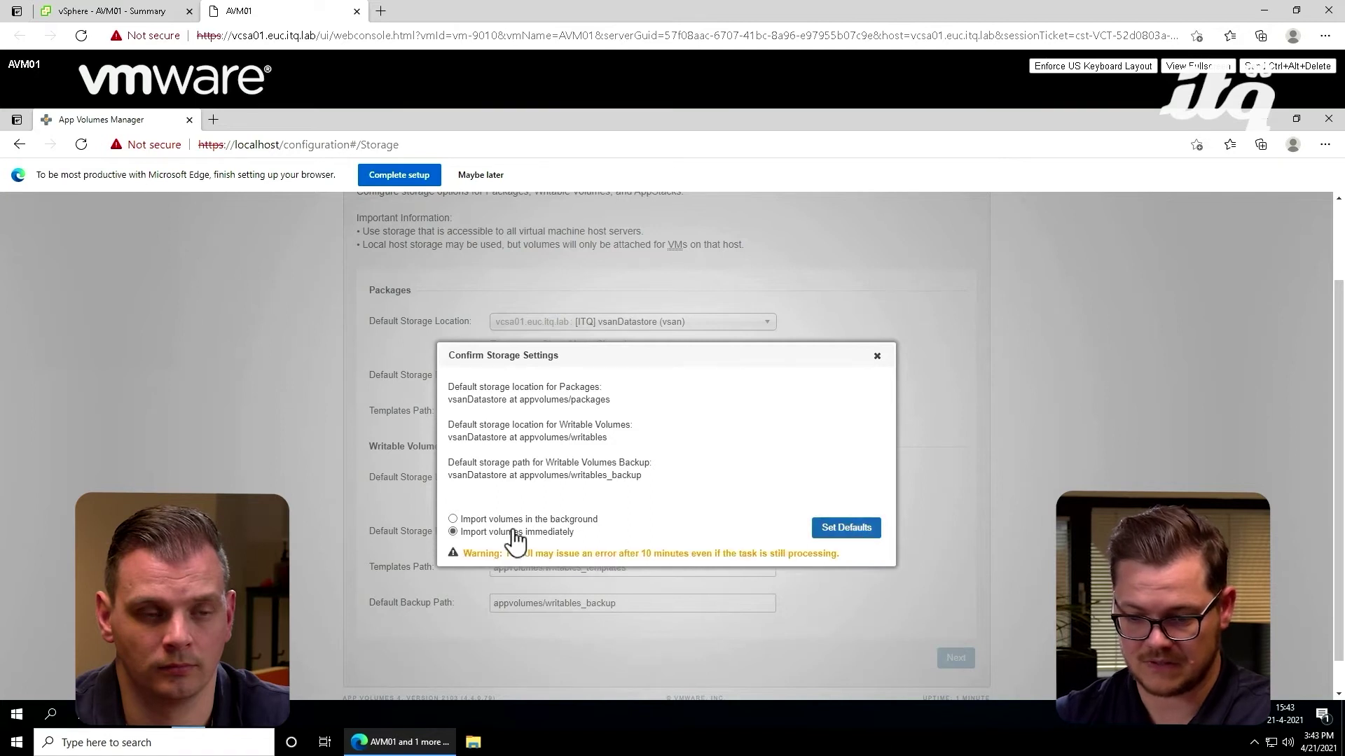
{"action": "left_click", "coordinate": [853, 530]}
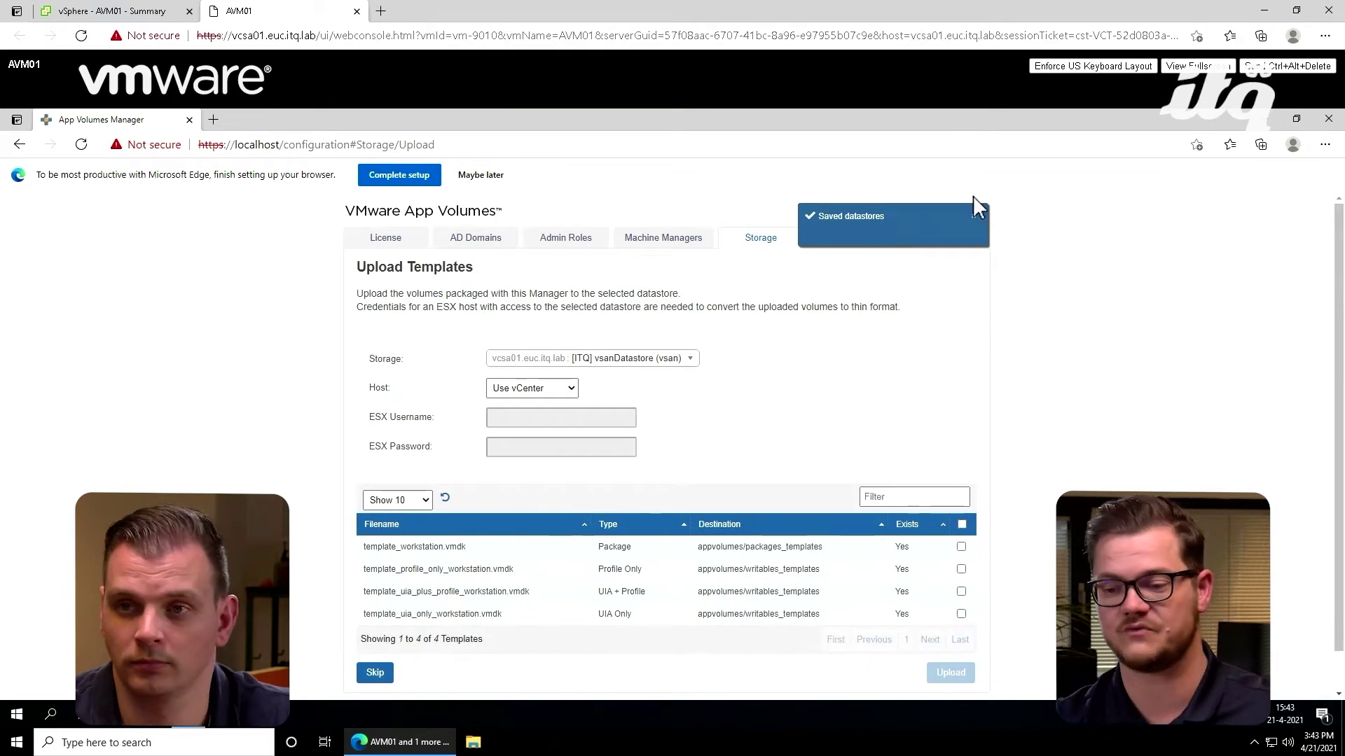
{"action": "left_click", "coordinate": [975, 217]}
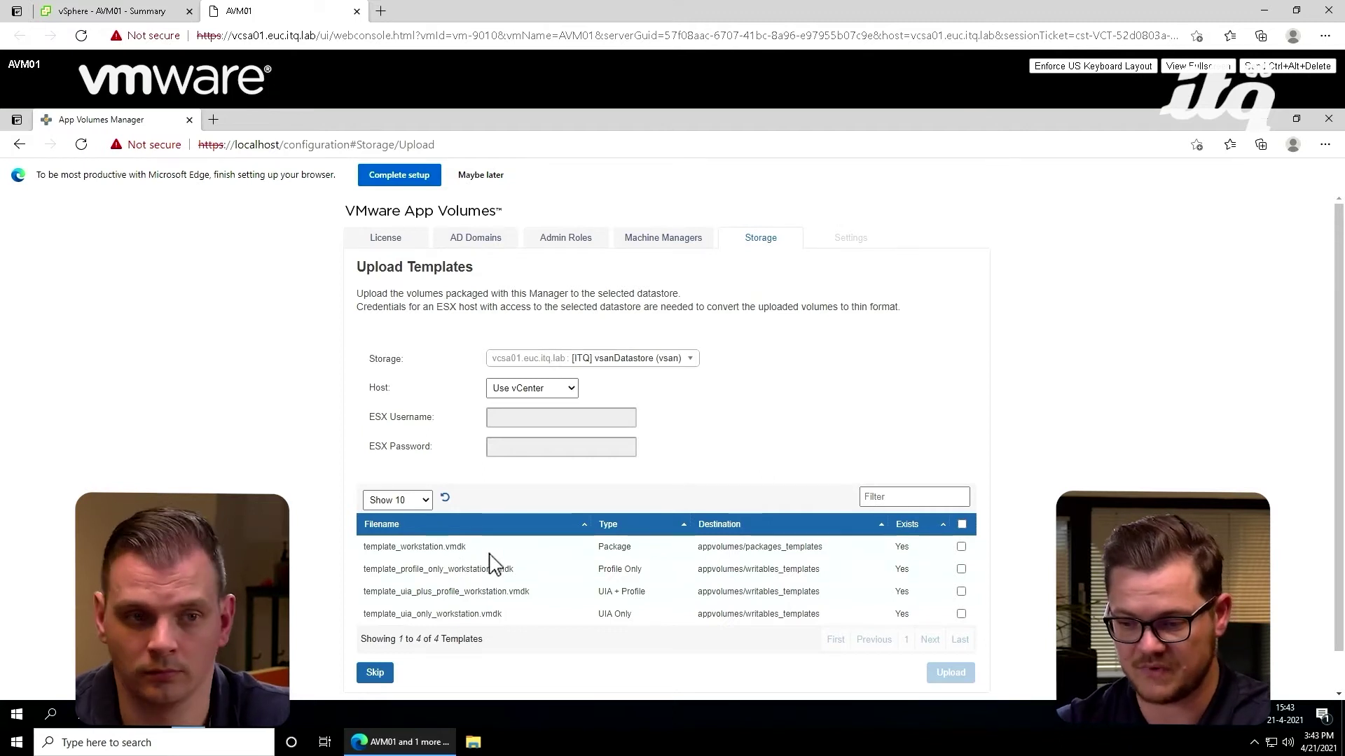
Upload the package template template_workstation.vmdk to vsanDatastore through vCenter and dismiss the notification
{"action": "left_click", "coordinate": [961, 548]}
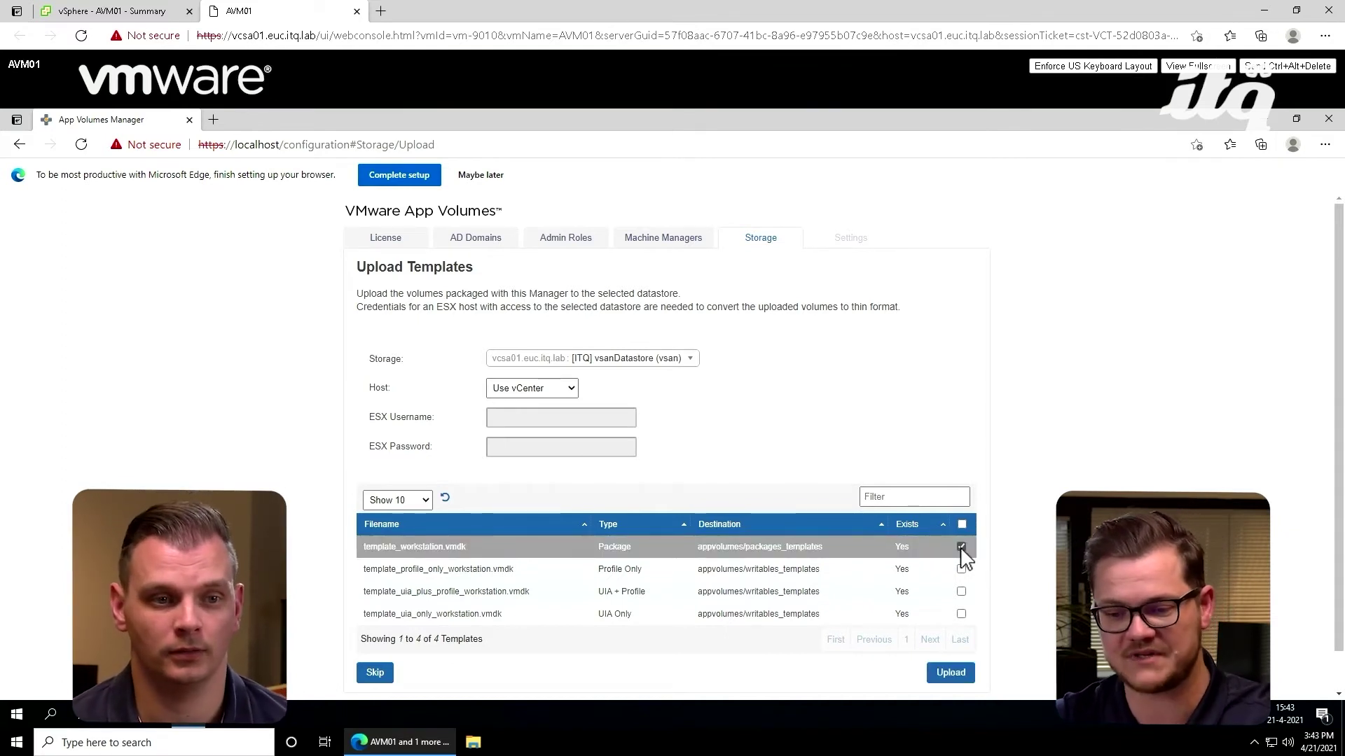
{"action": "left_click", "coordinate": [957, 675]}
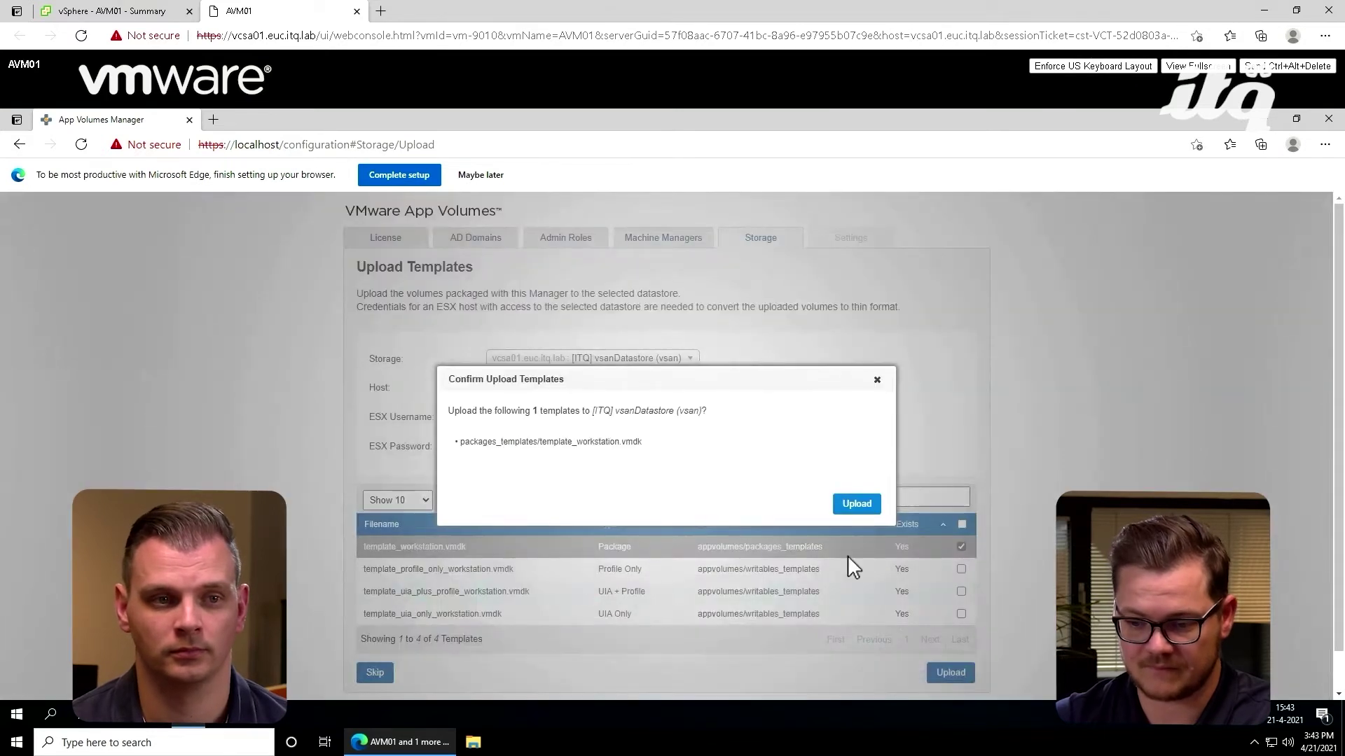
{"action": "left_click", "coordinate": [856, 505]}
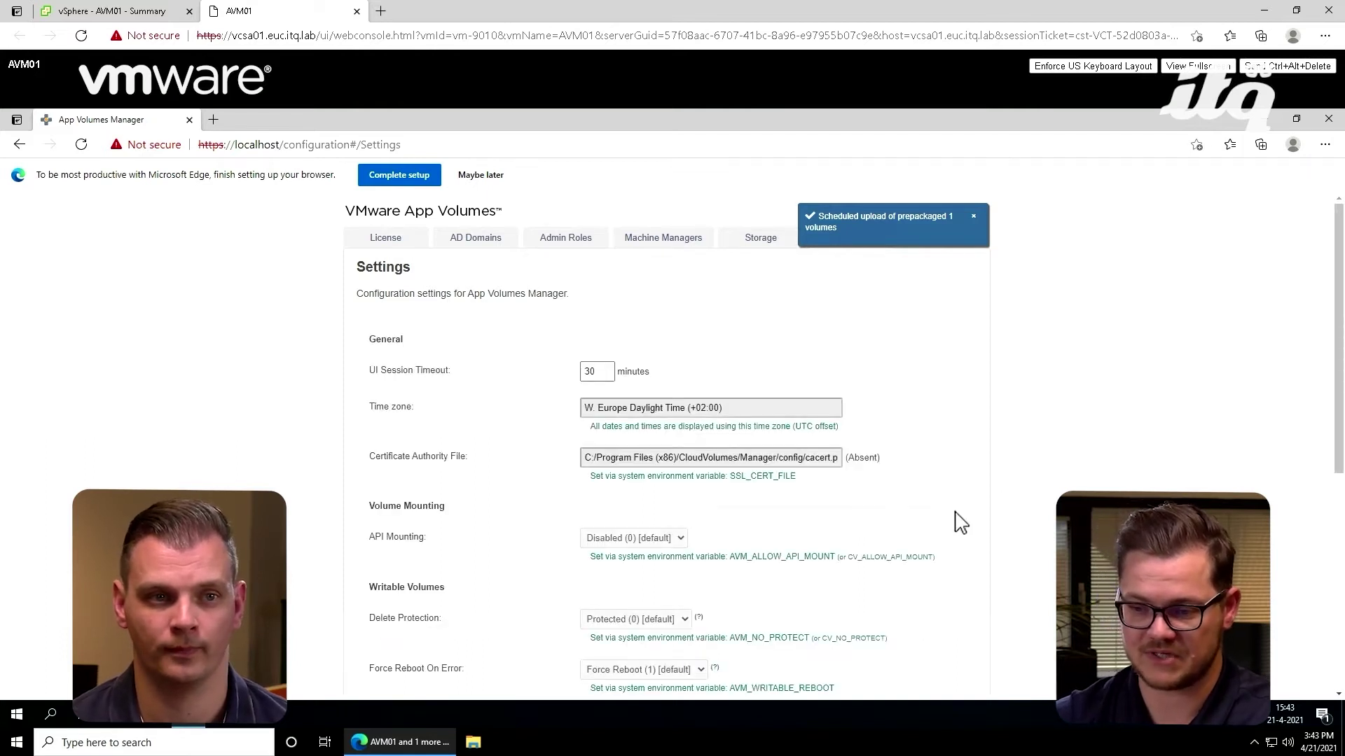
{"action": "left_click", "coordinate": [973, 217]}
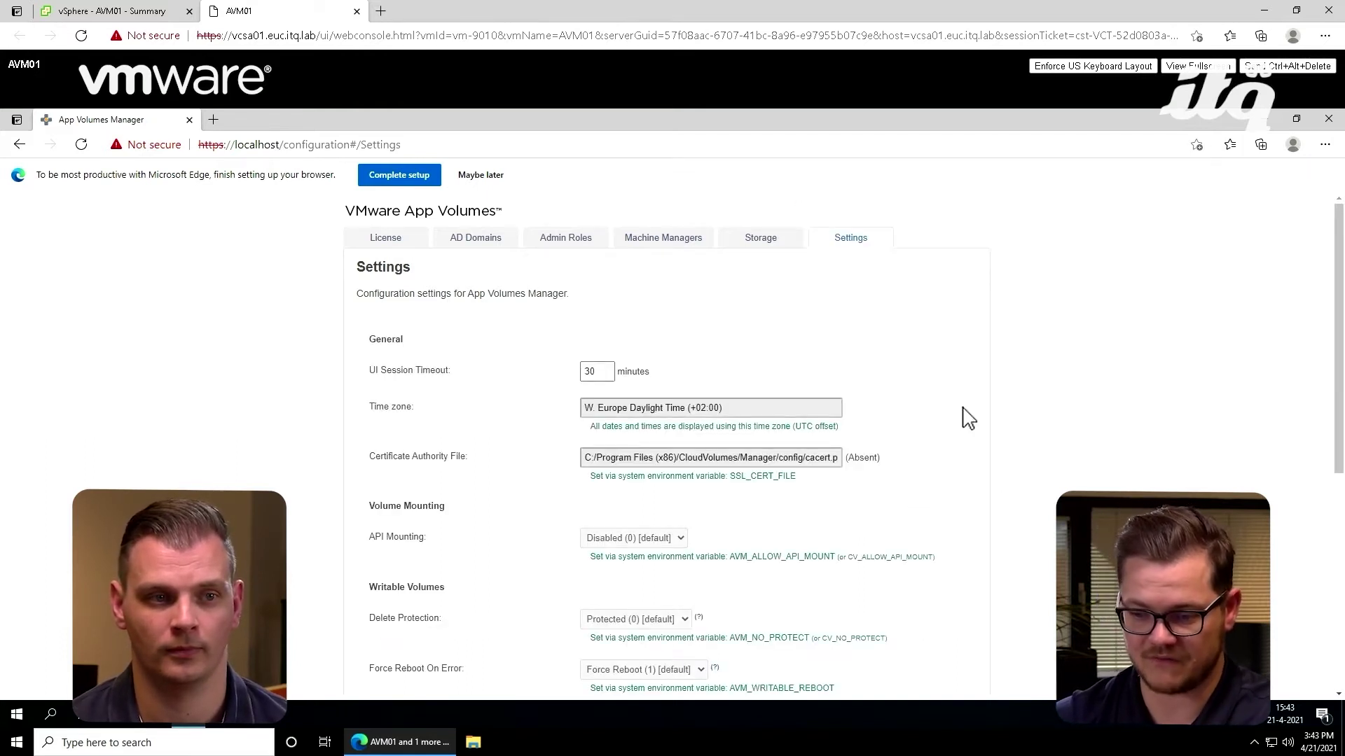
Save the App Volumes Manager settings with their defaults and opt out of the VMware Customer Experience Improvement Program
{"action": "scroll", "coordinate": [938, 520], "scroll_direction": "down", "scroll_amount": 6}
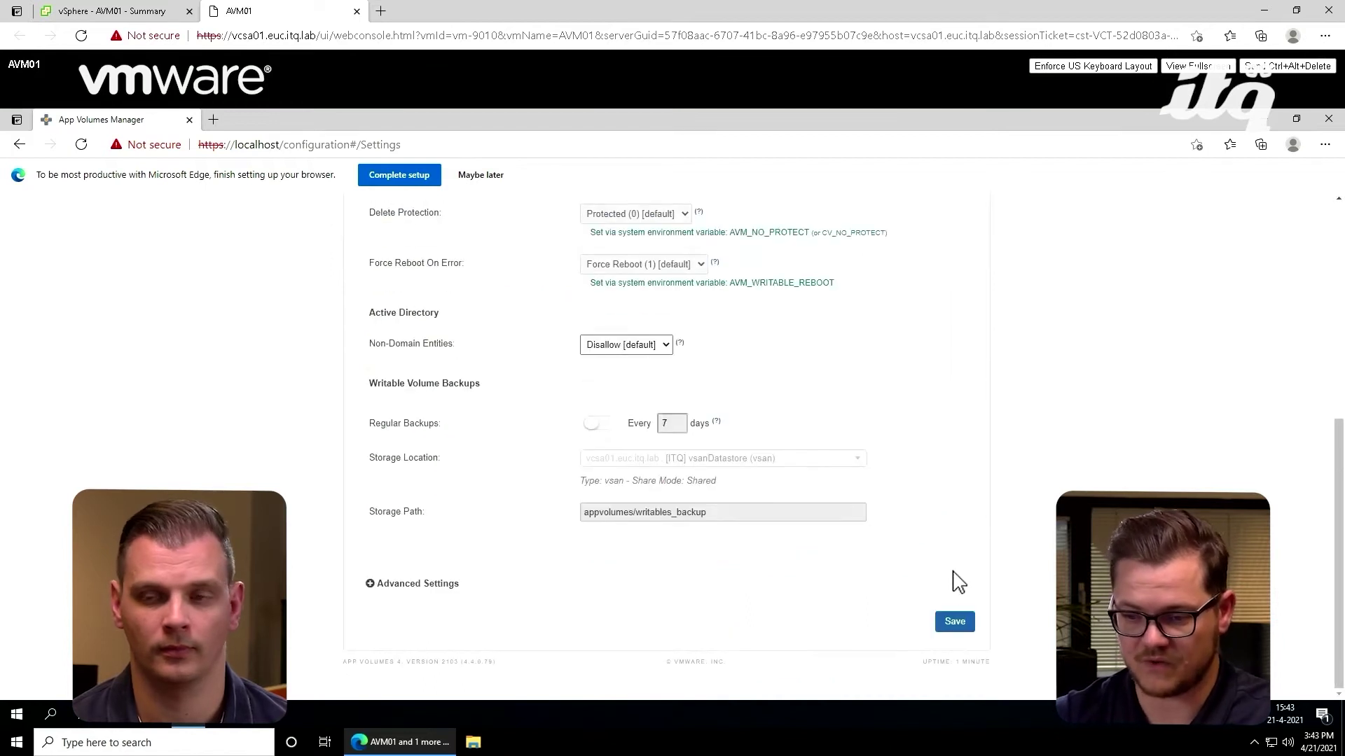
{"action": "left_click", "coordinate": [955, 622]}
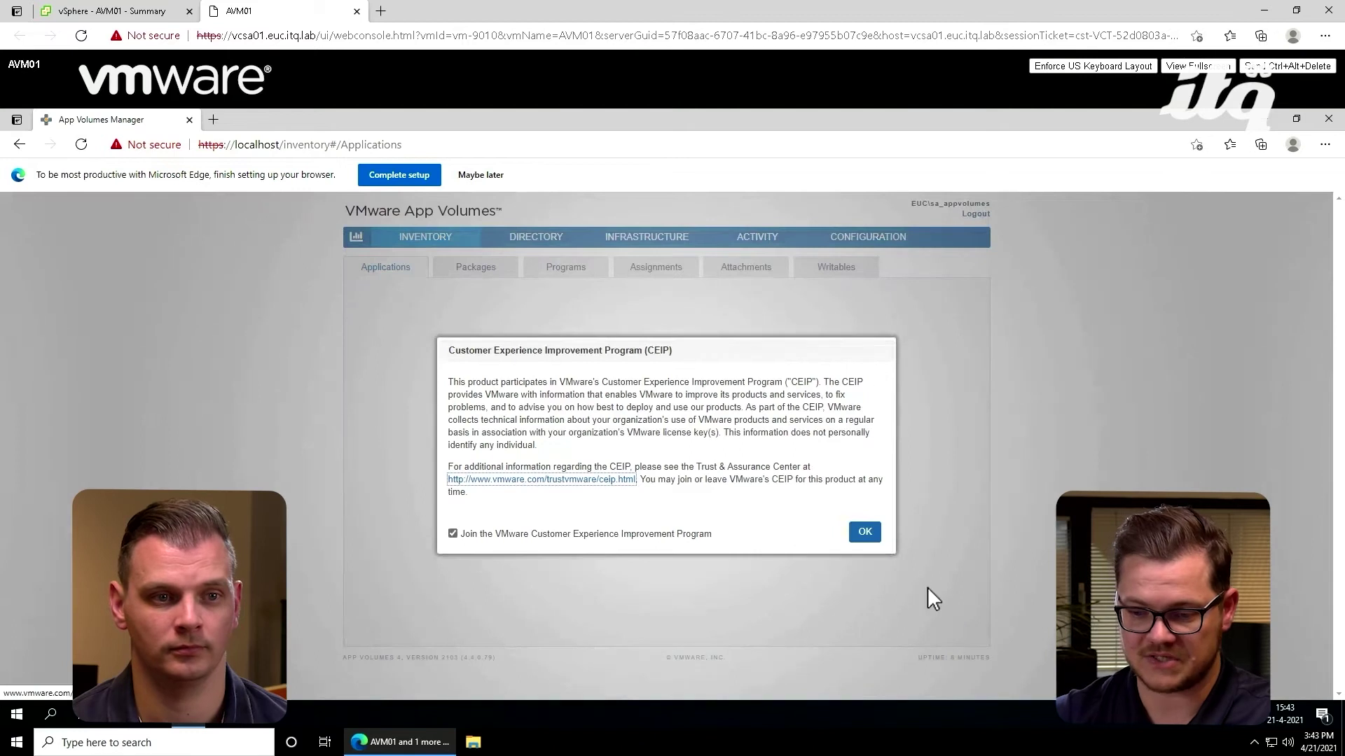
{"action": "left_click", "coordinate": [659, 544]}
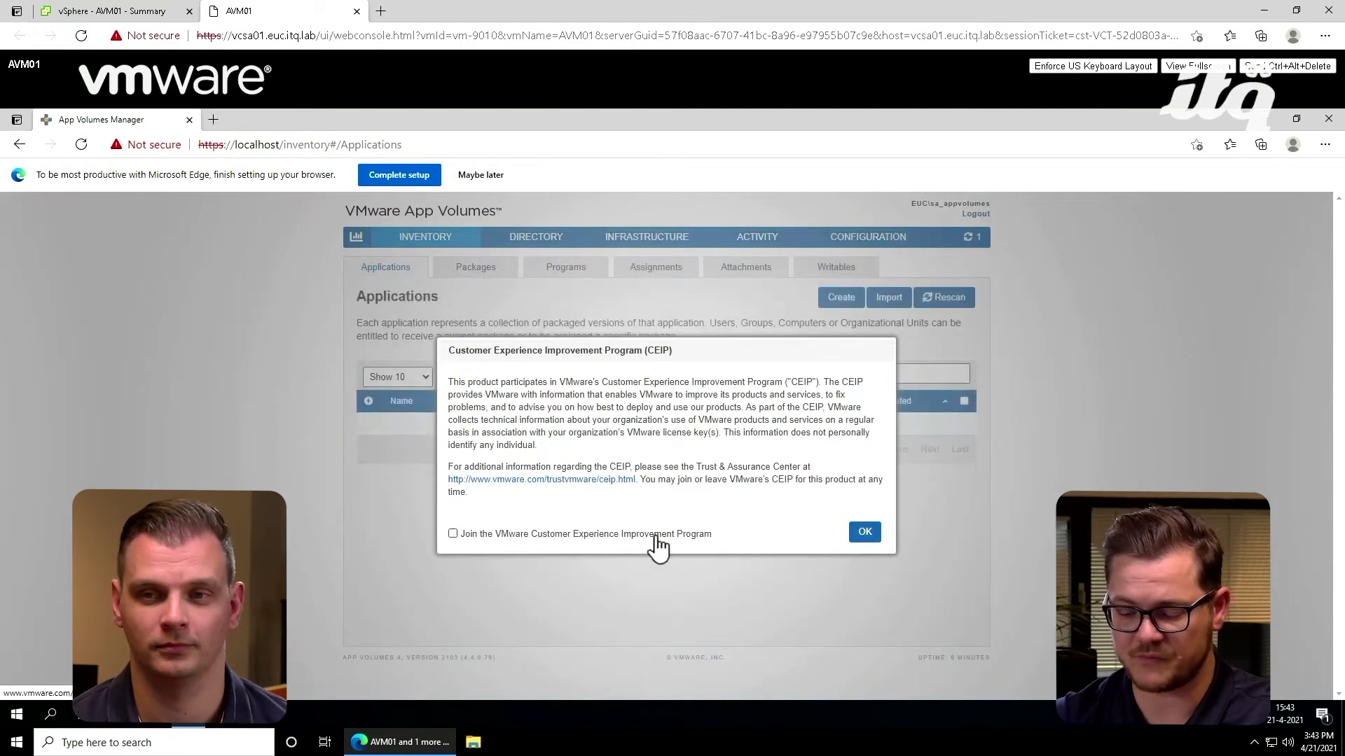
{"action": "left_click", "coordinate": [869, 535]}
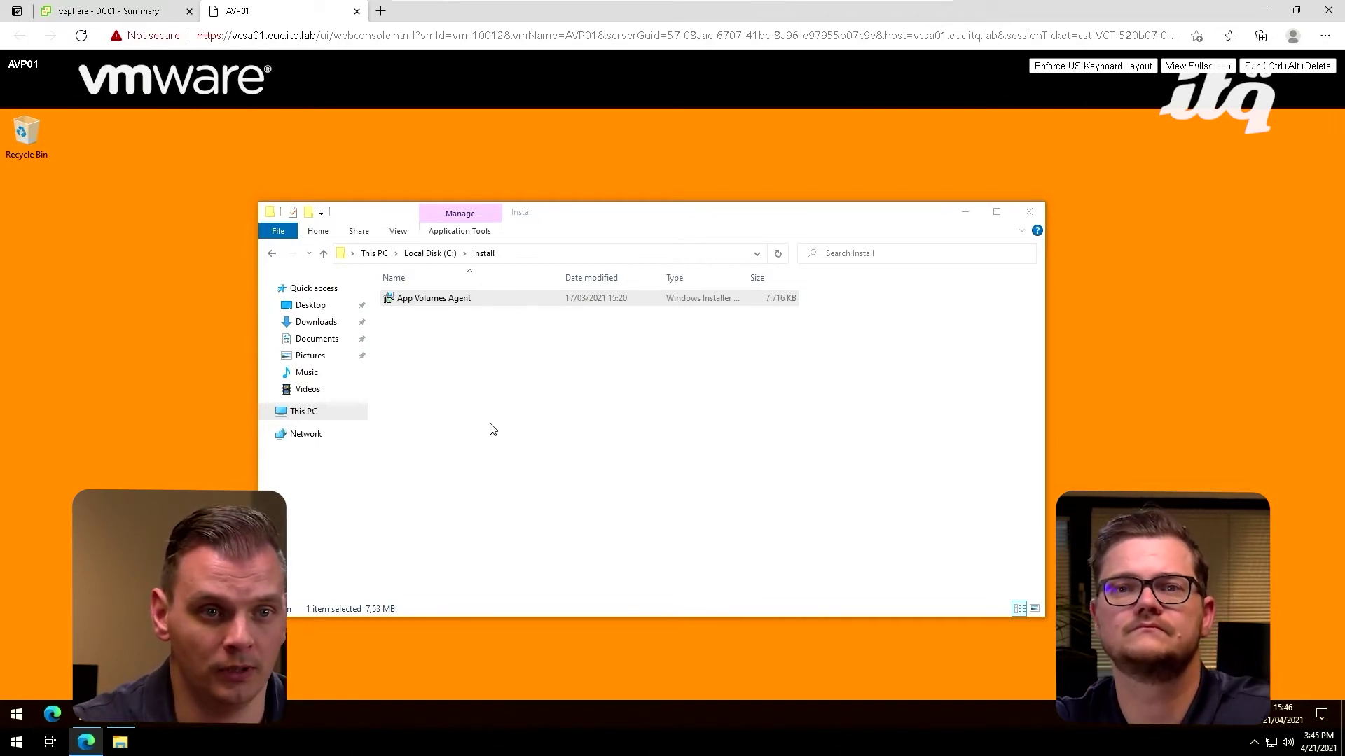
On AVP01, close the Install folder, launch C:\Install\App Volumes Agent.msi from an administrator Command Prompt, and close the prompt
{"action": "left_click", "coordinate": [1029, 211]}
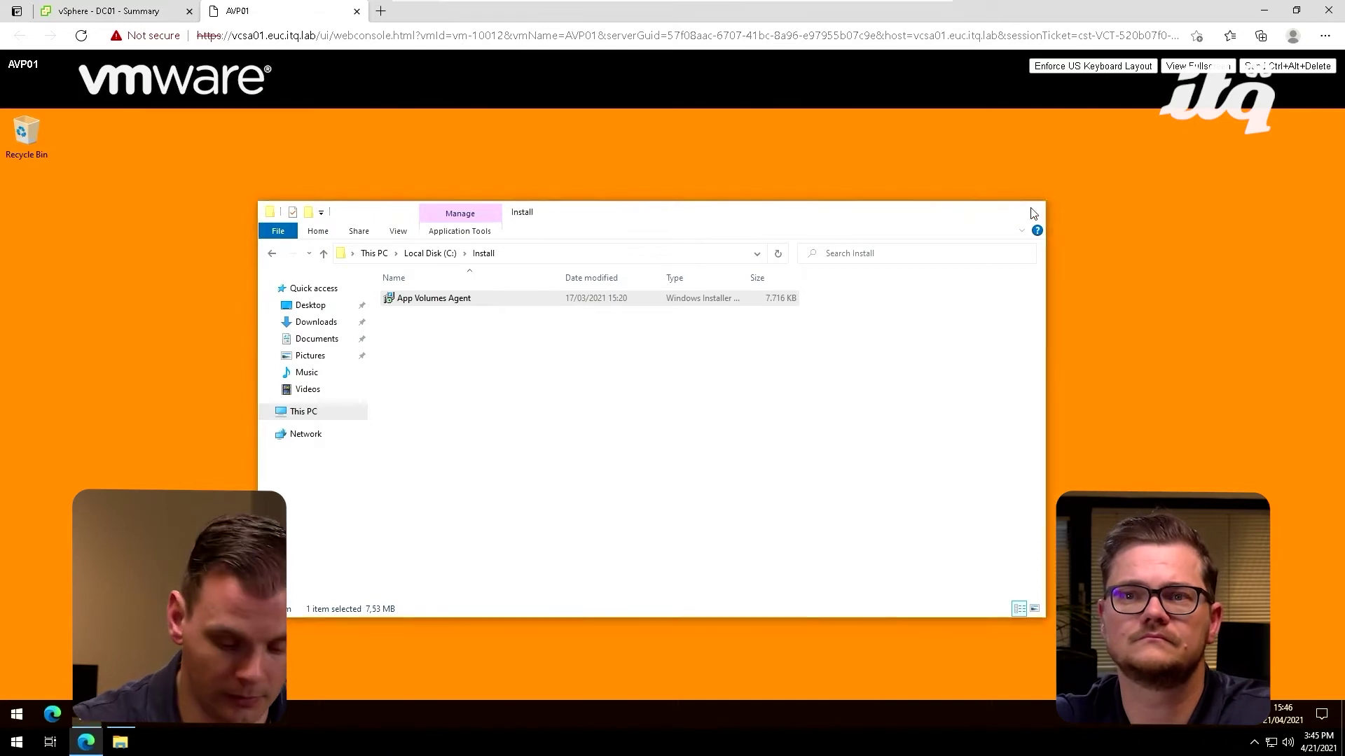
{"action": "left_click", "coordinate": [779, 329]}
{"action": "key", "text": "Escape"}
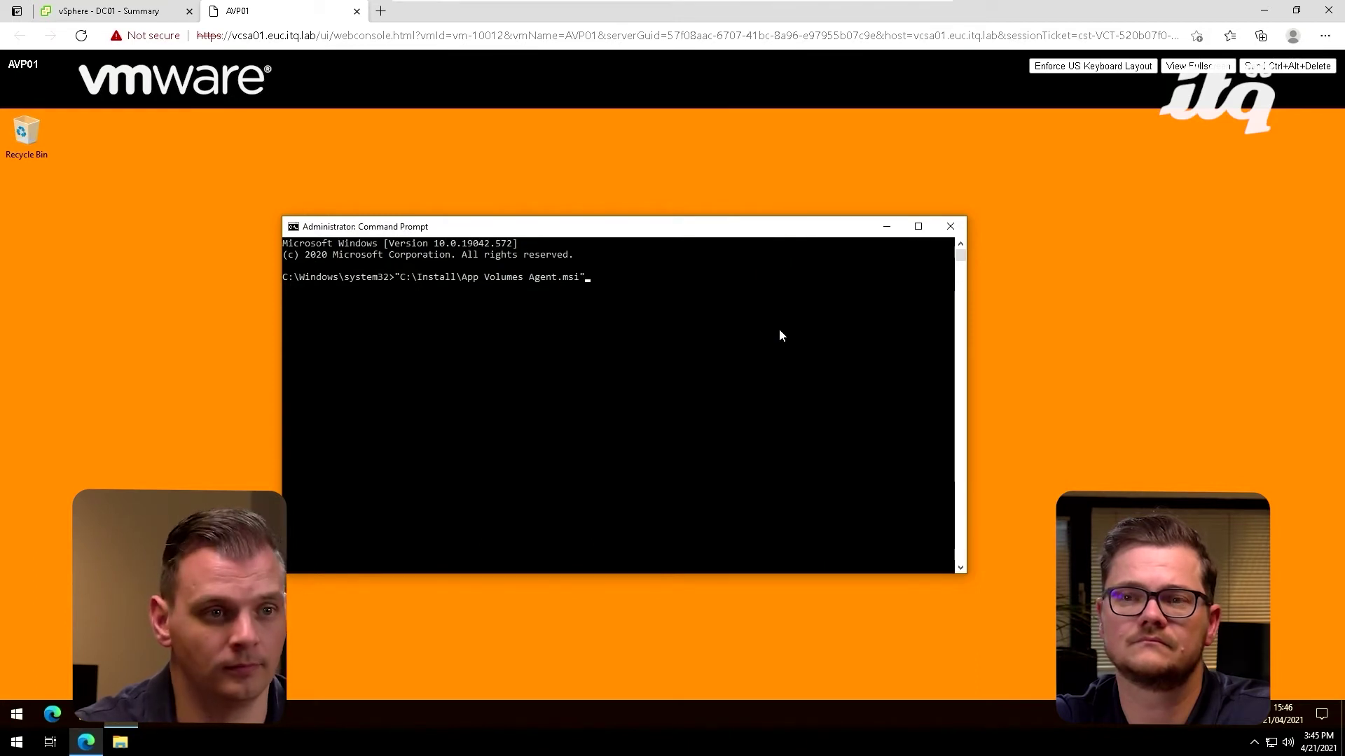
{"action": "key", "text": "Return"}
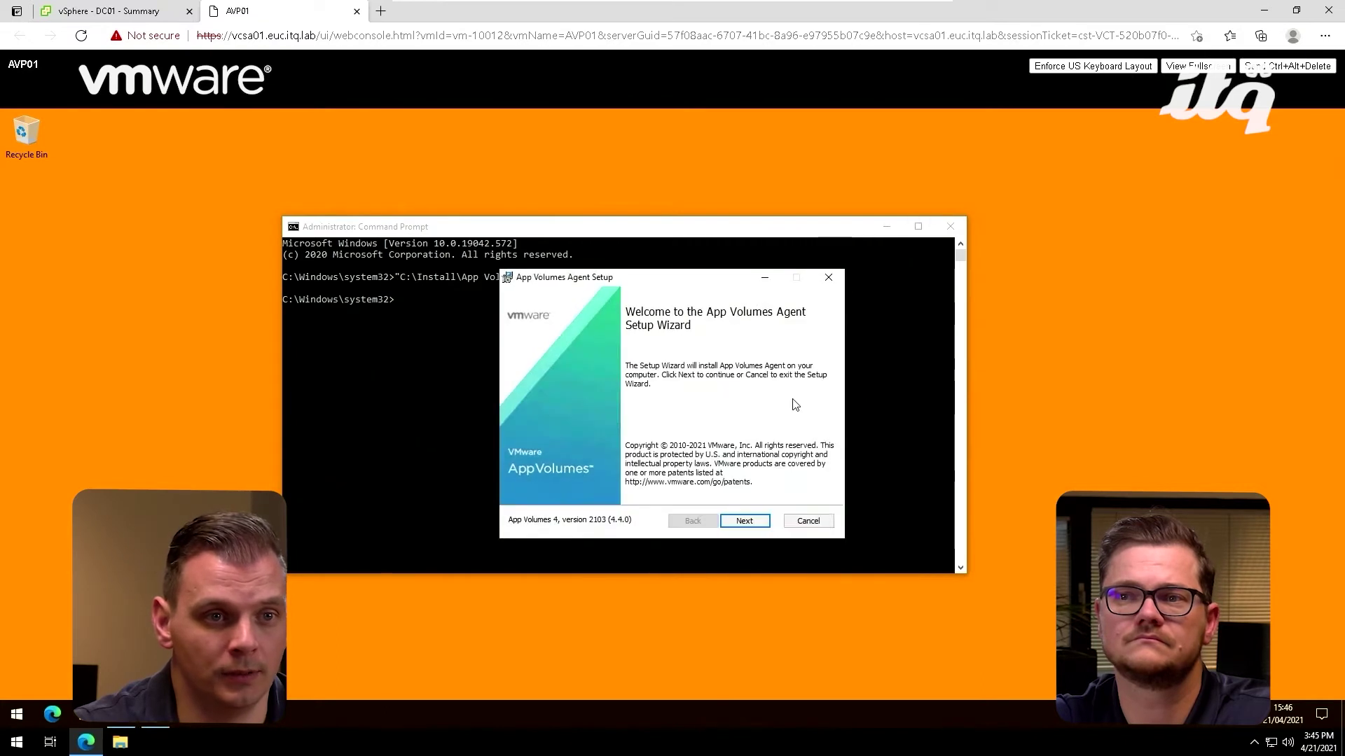
{"action": "left_click", "coordinate": [950, 227]}
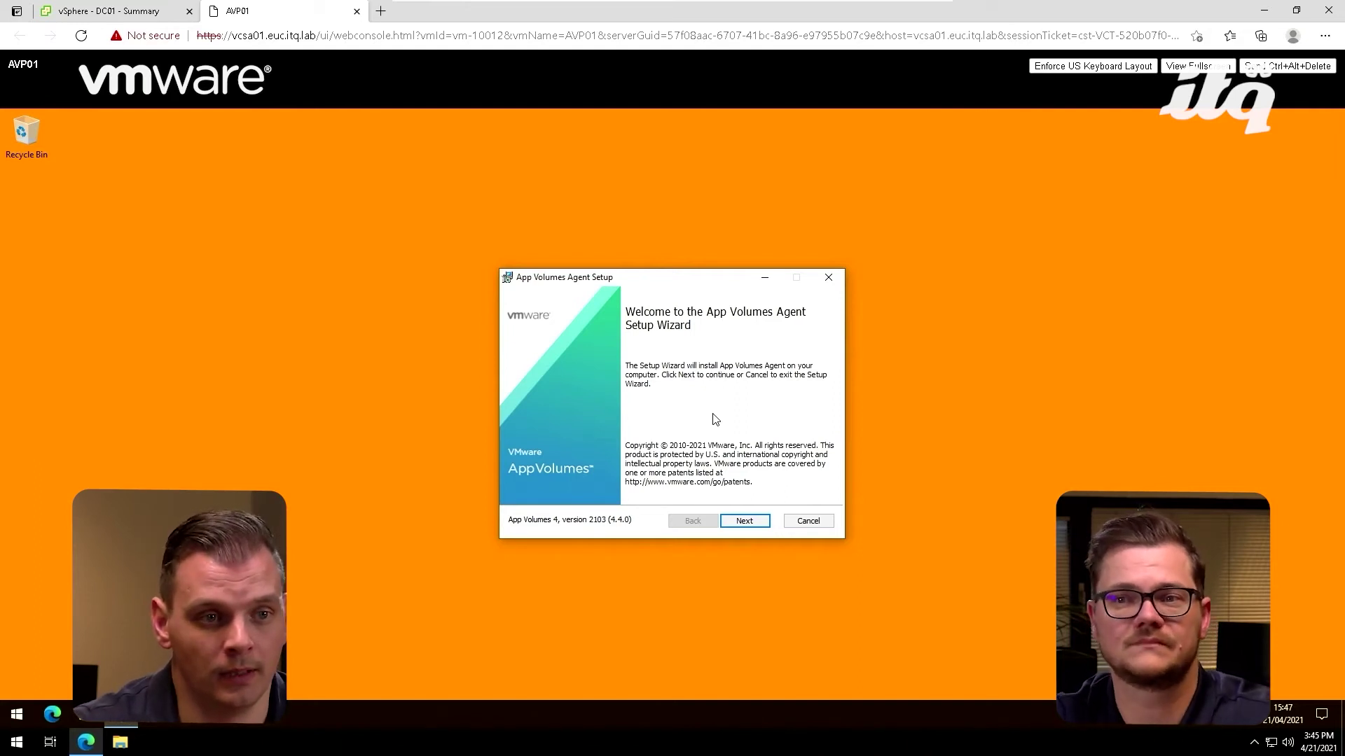
Accept the license agreement in the App Volumes Agent setup and continue to the server configuration
{"action": "left_click", "coordinate": [741, 523]}
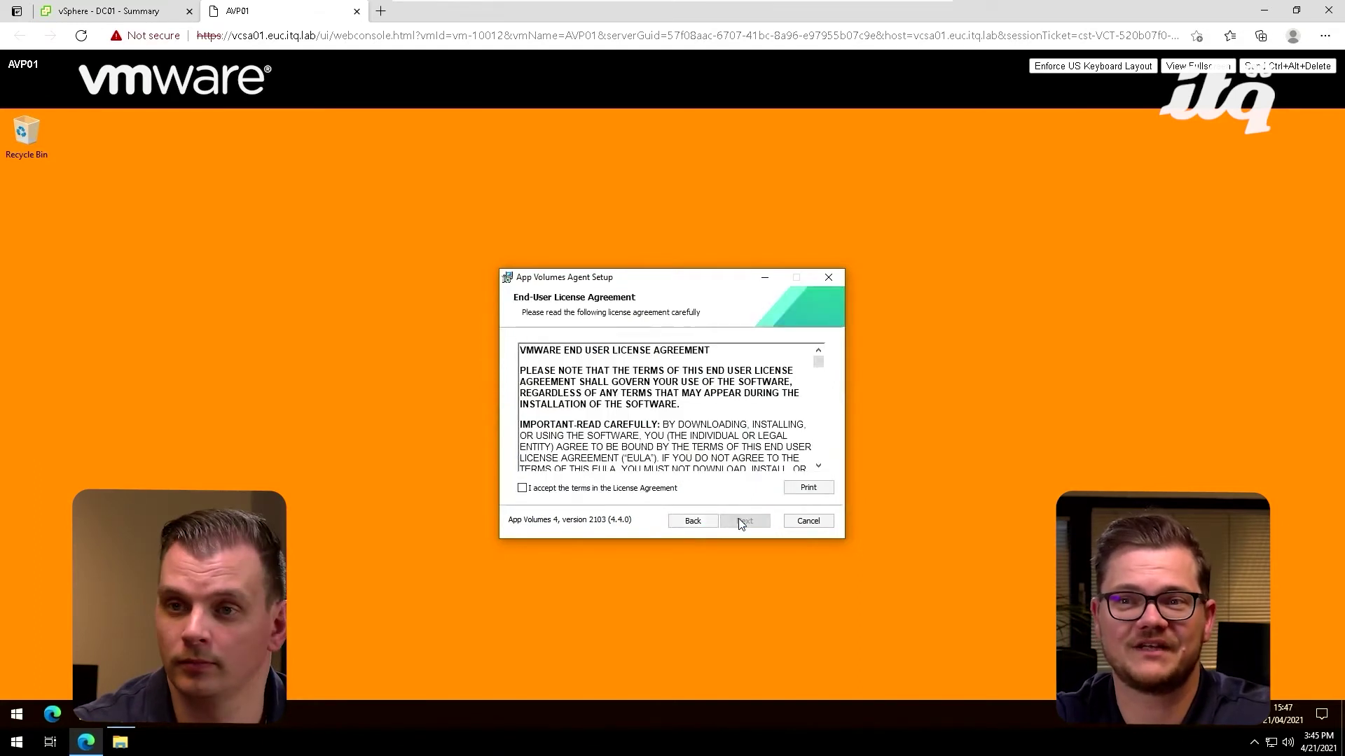
{"action": "left_click", "coordinate": [645, 491]}
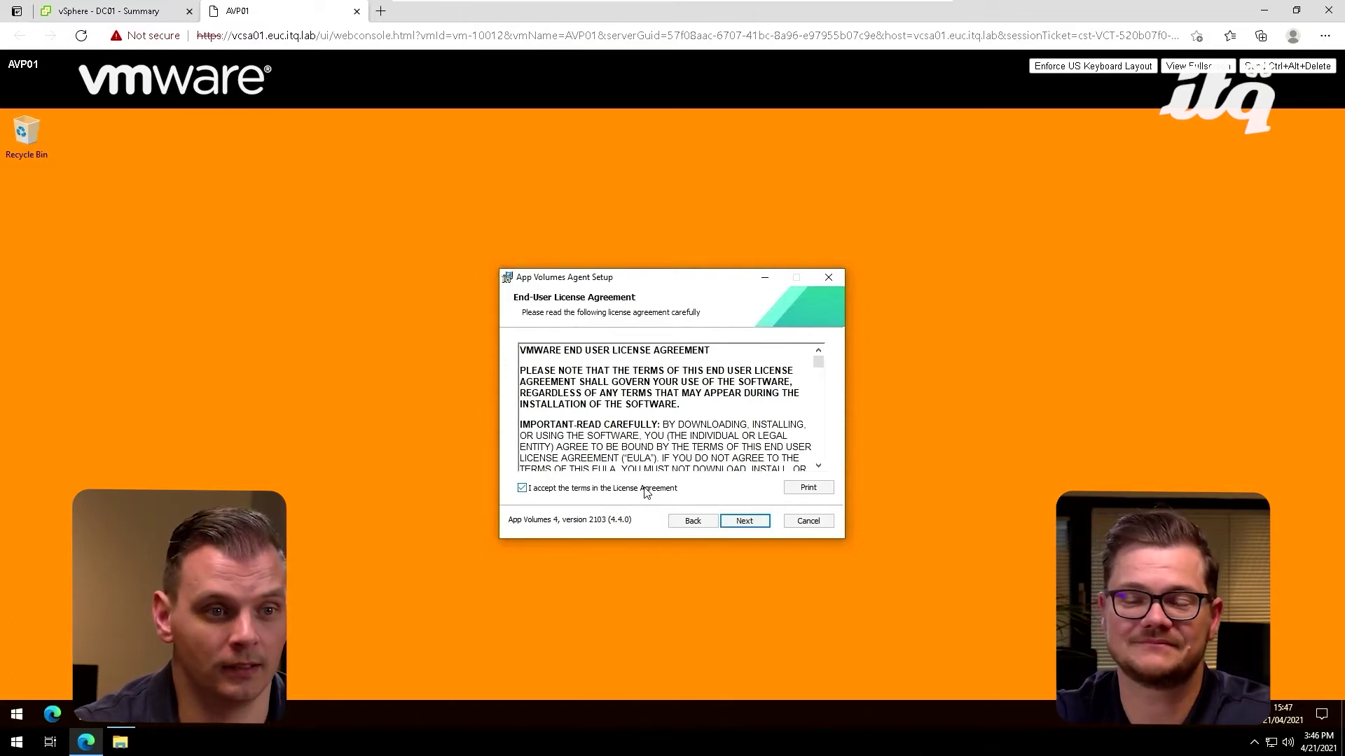
{"action": "left_click", "coordinate": [743, 526]}
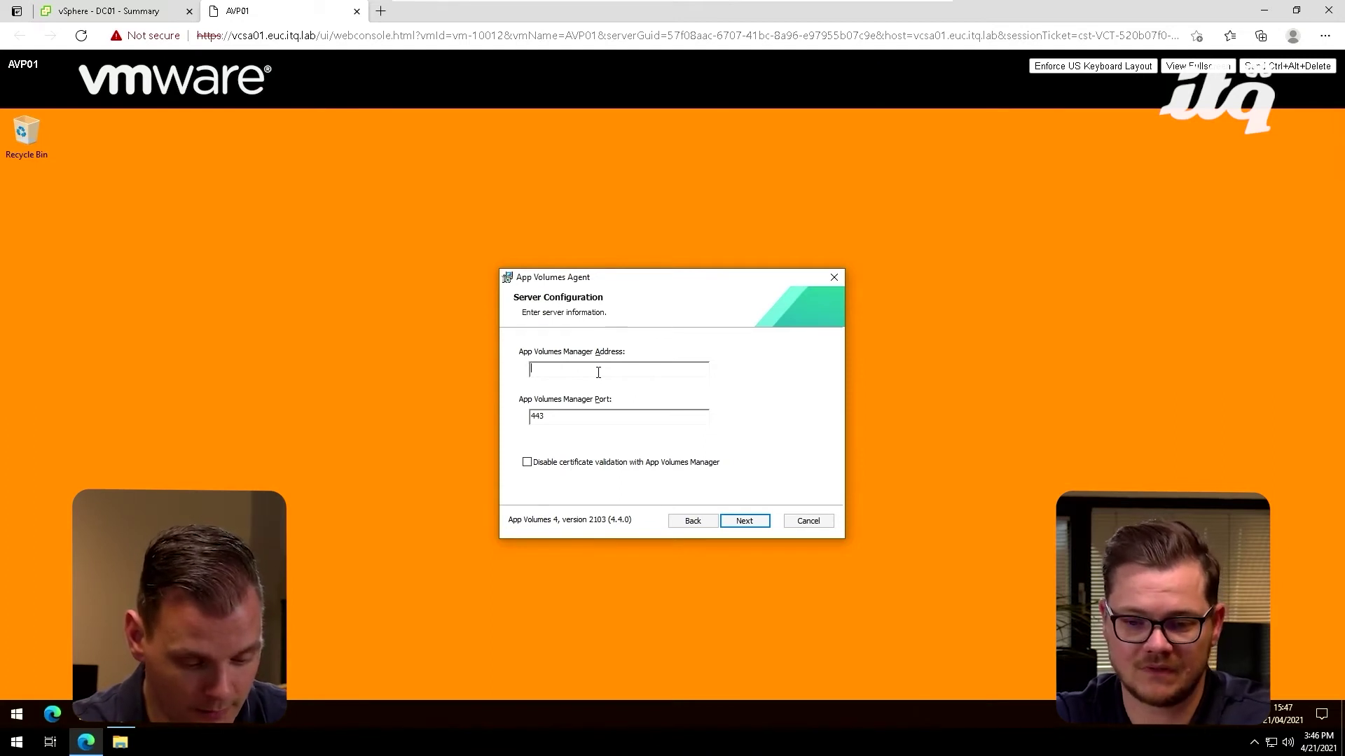
Set the App Volumes Manager address to avm01.euc.itq.lab on port 443, disable certificate validation and continue
{"action": "type", "text": "avm"}
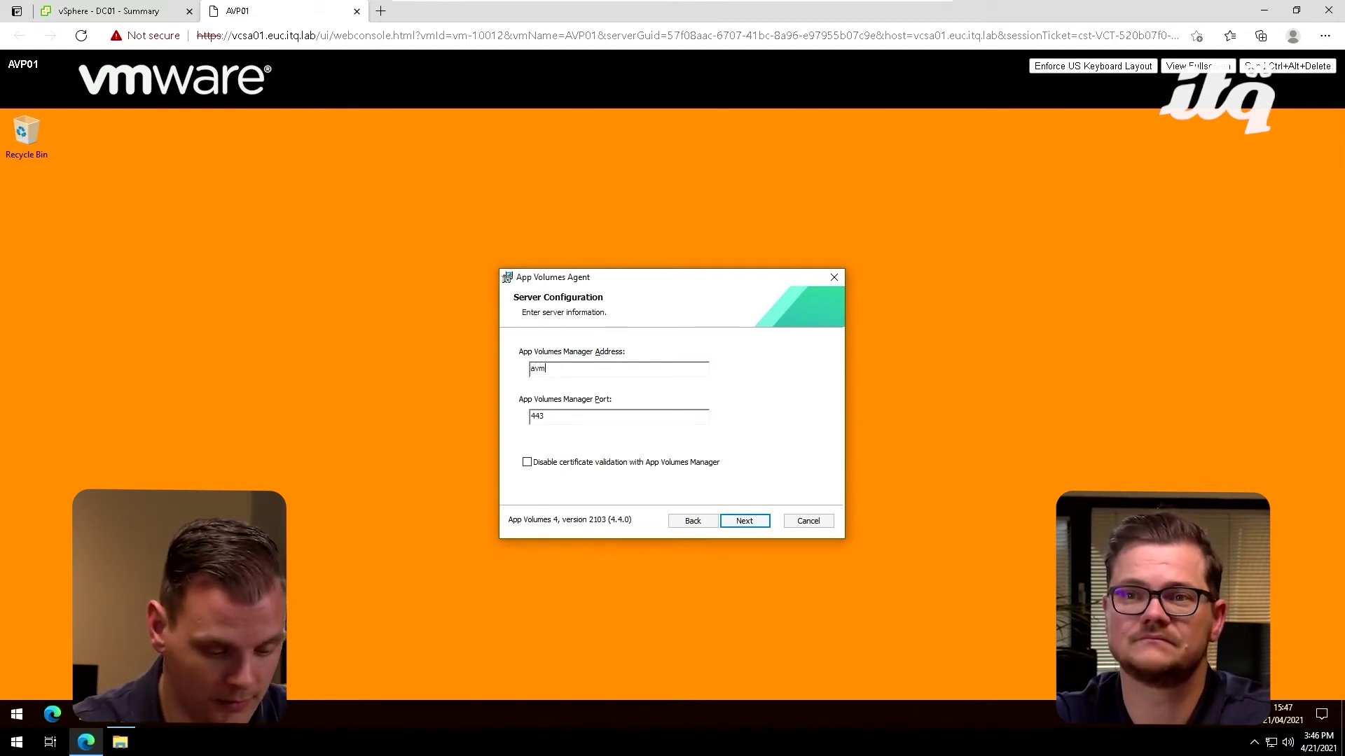
{"action": "type", "text": "01.euc"}
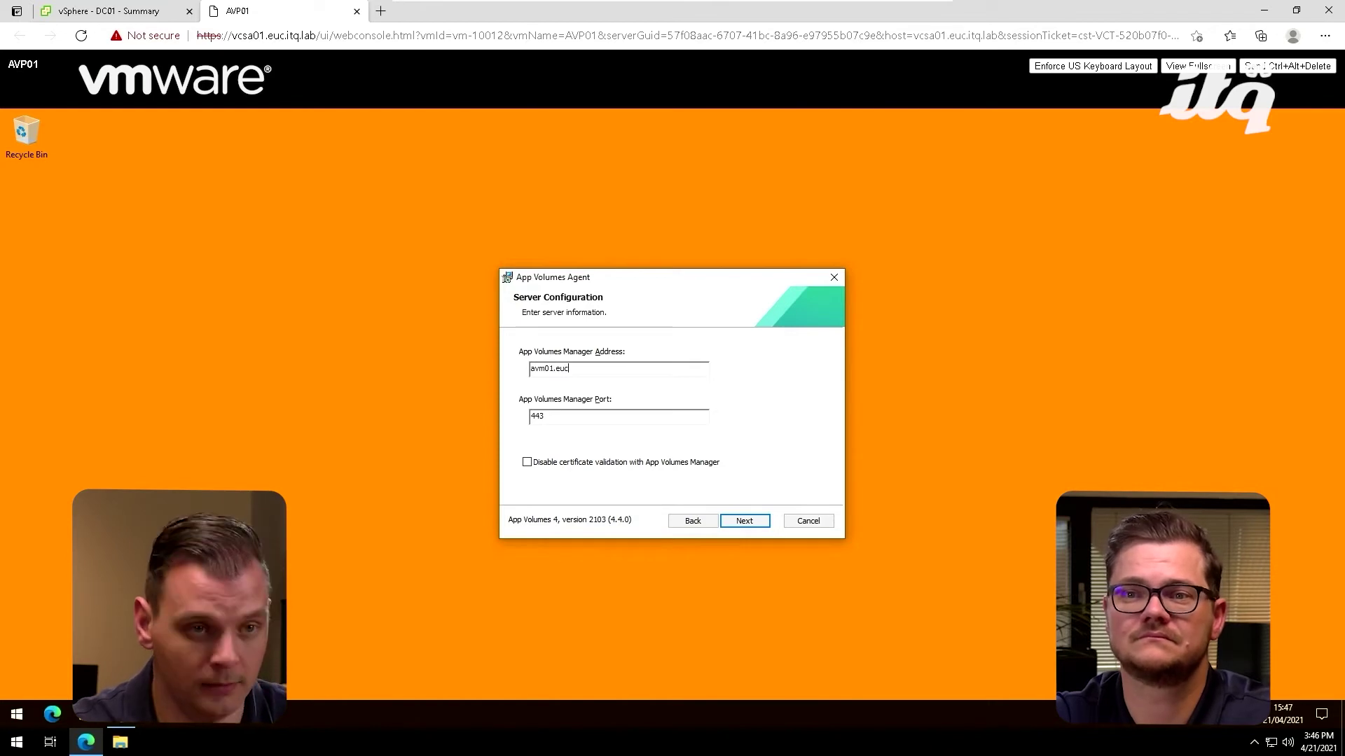
{"action": "type", "text": ".itq.lab"}
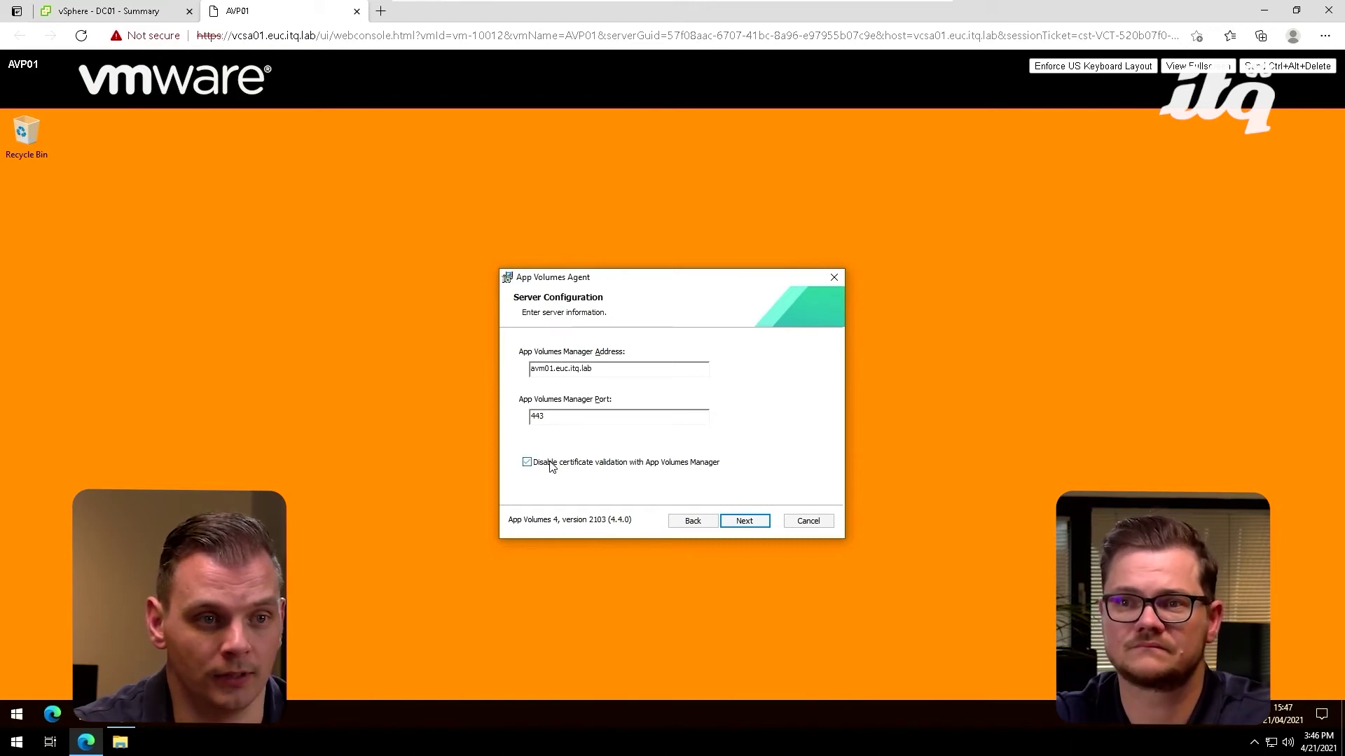
{"action": "left_click", "coordinate": [743, 526]}
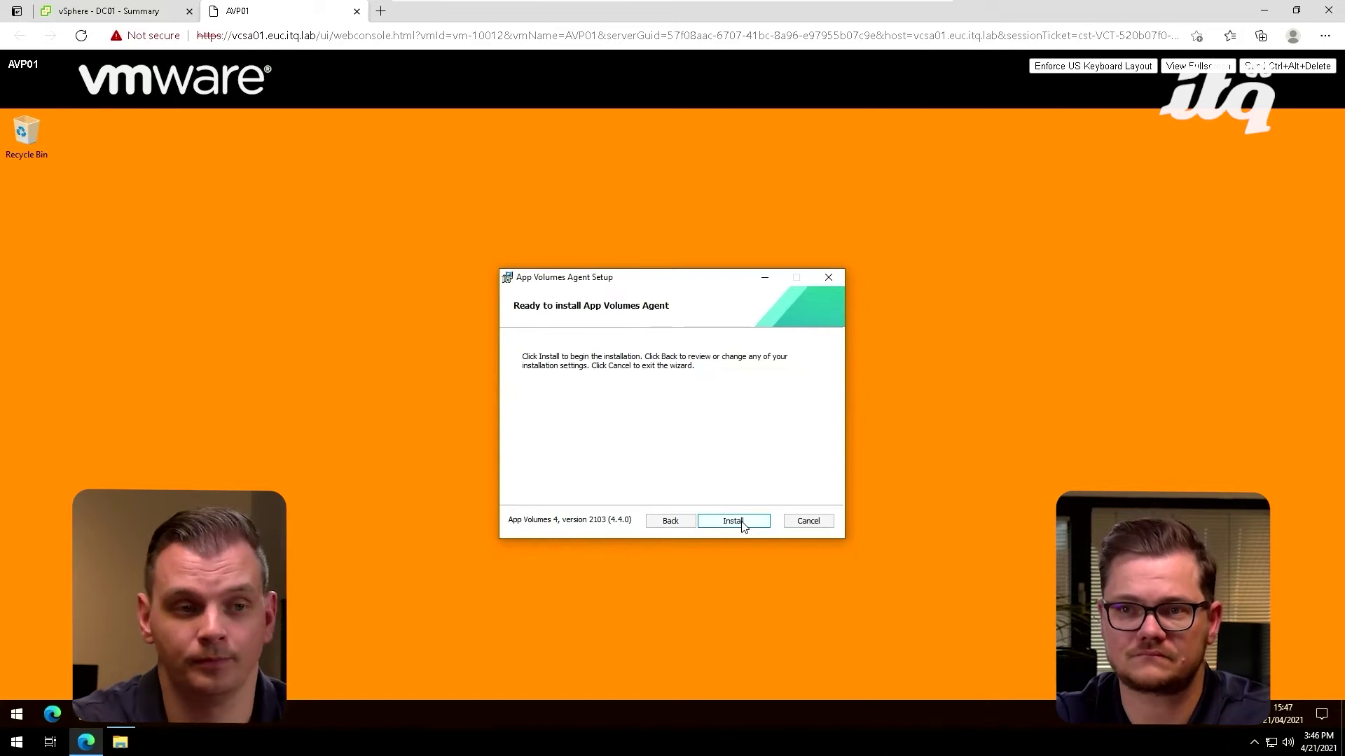
Install the App Volumes Agent, finish the setup wizard and restart the AVP01 machine
{"action": "left_click", "coordinate": [743, 526]}
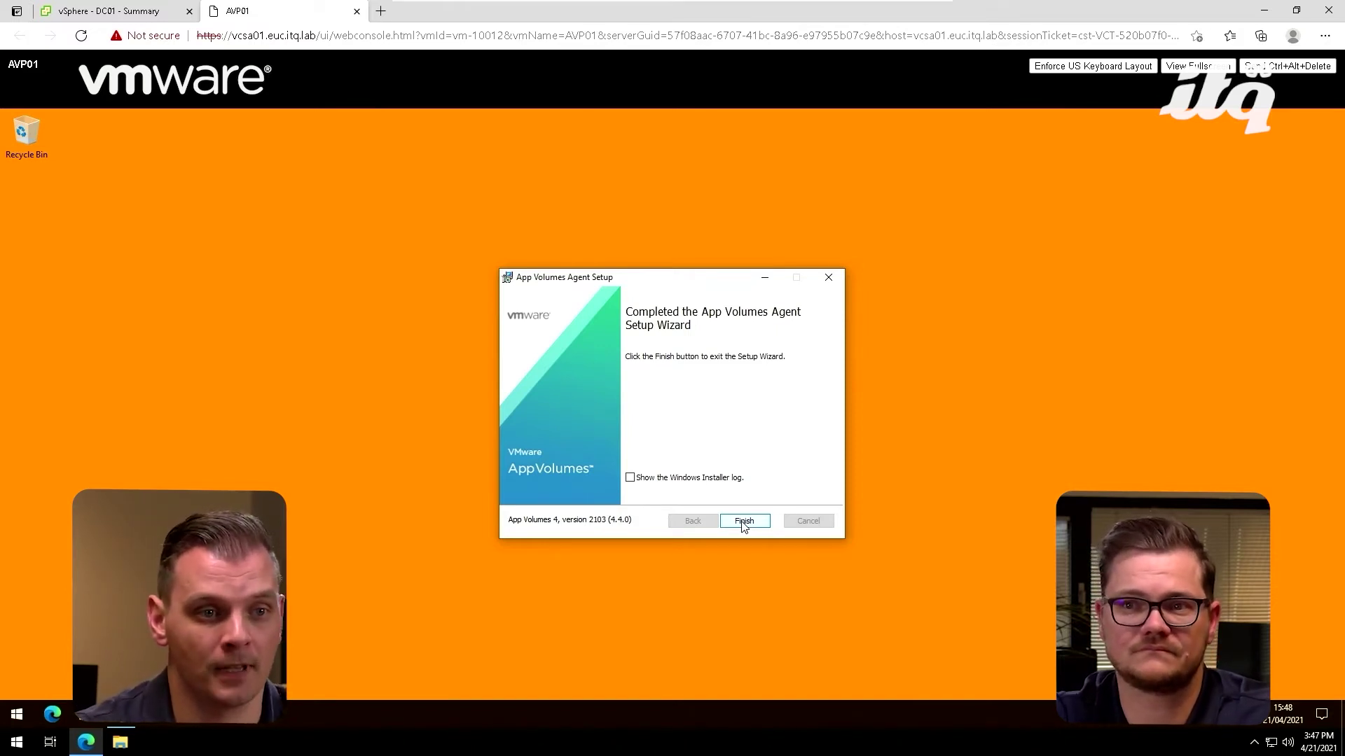
{"action": "left_click", "coordinate": [744, 522]}
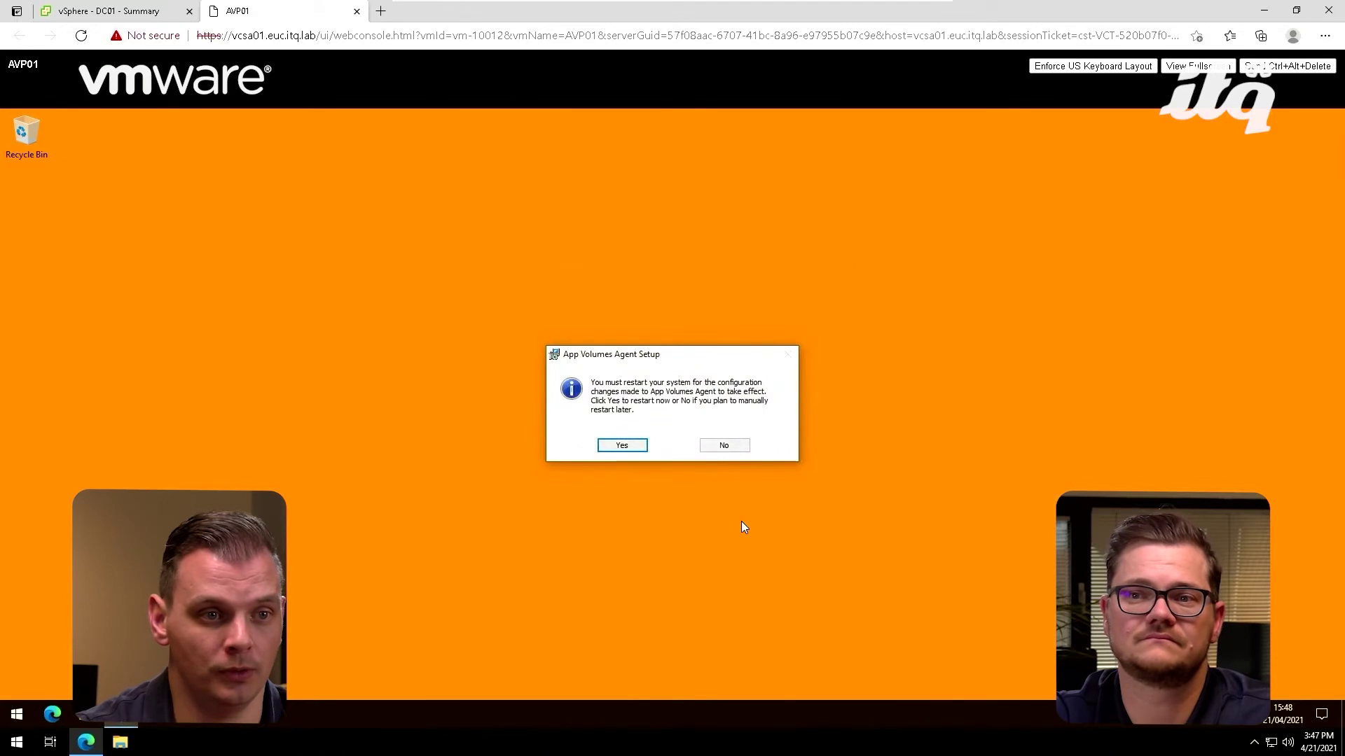
{"action": "left_click", "coordinate": [622, 447]}
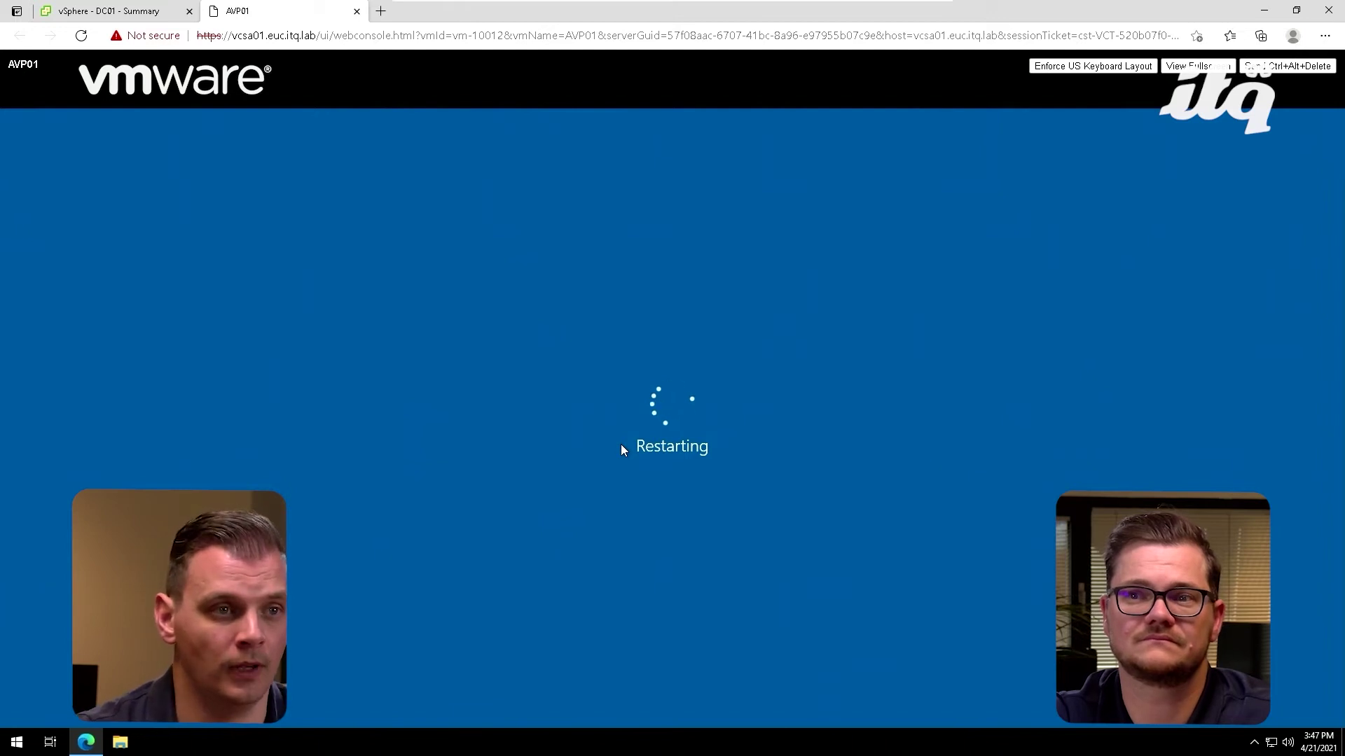
{"action": "left_click", "coordinate": [381, 11]}
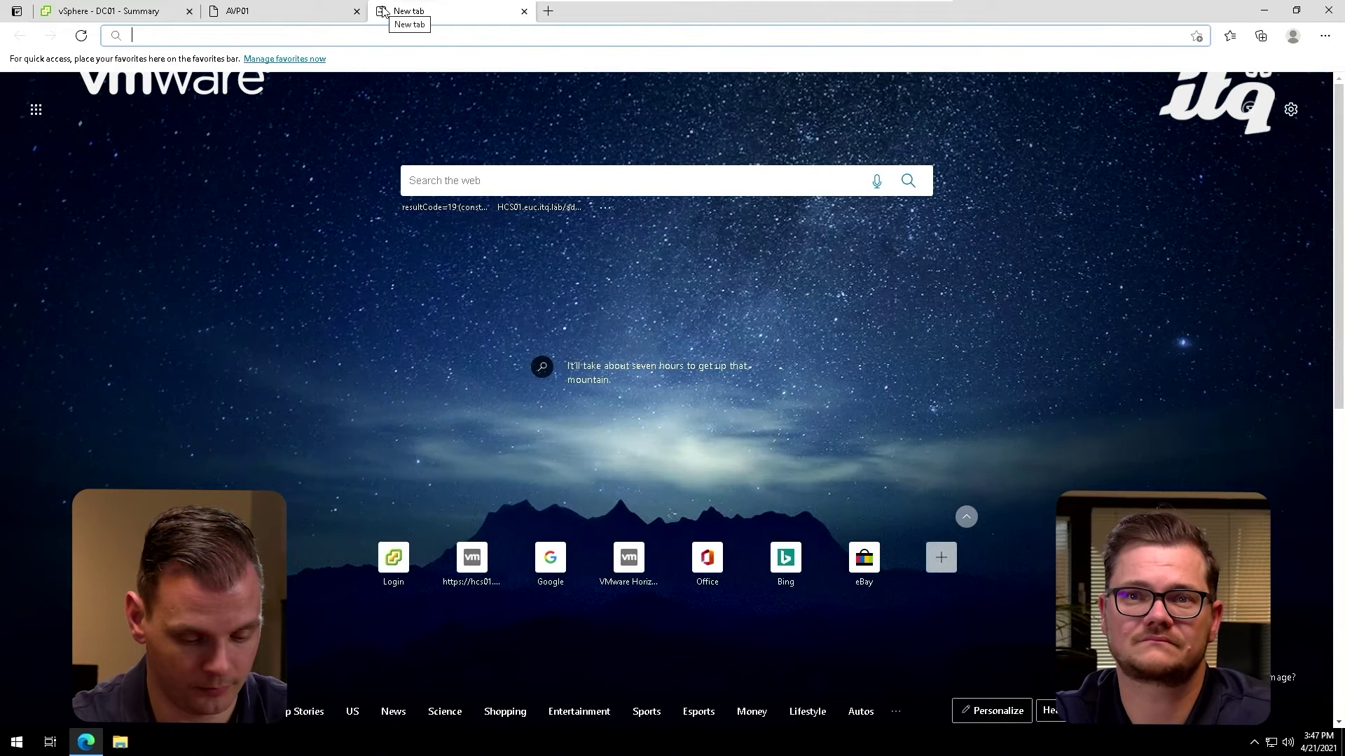
{"action": "type", "text": "https://avm01"}
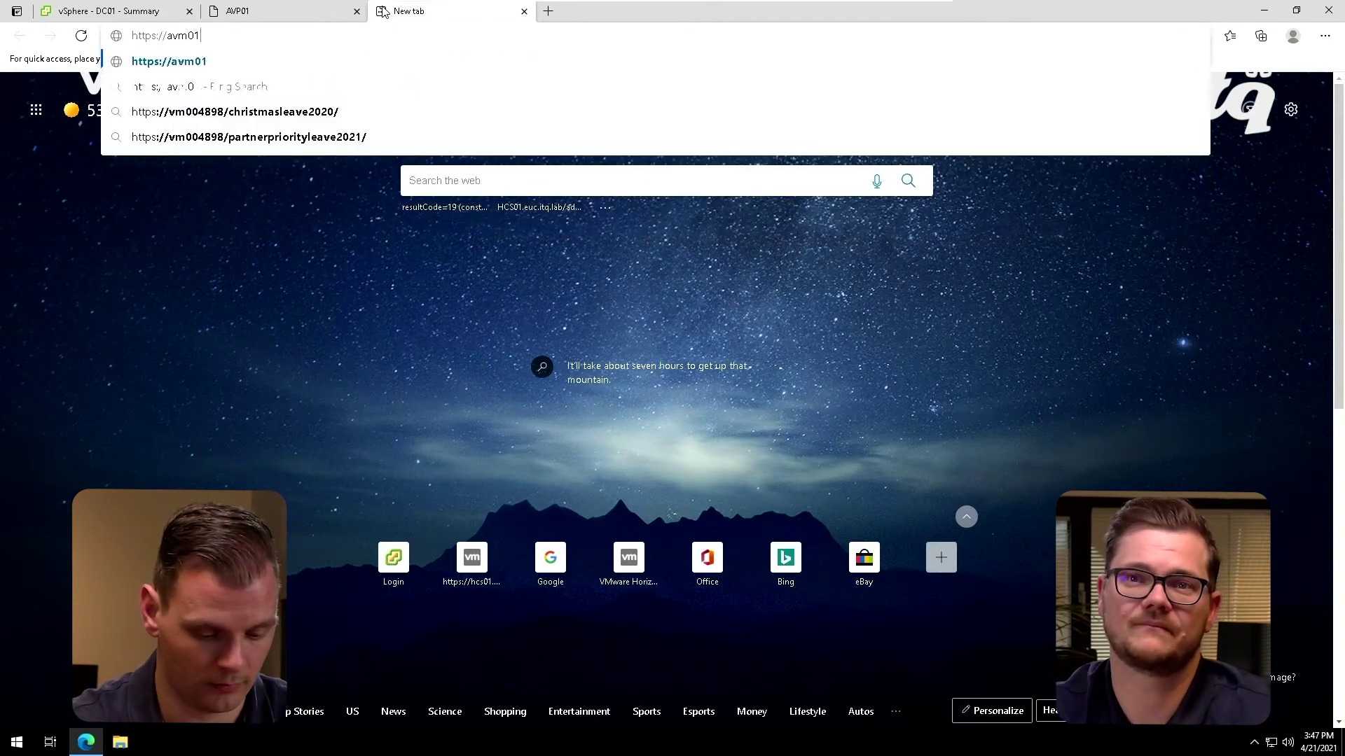
{"action": "type", "text": ".euc.i"}
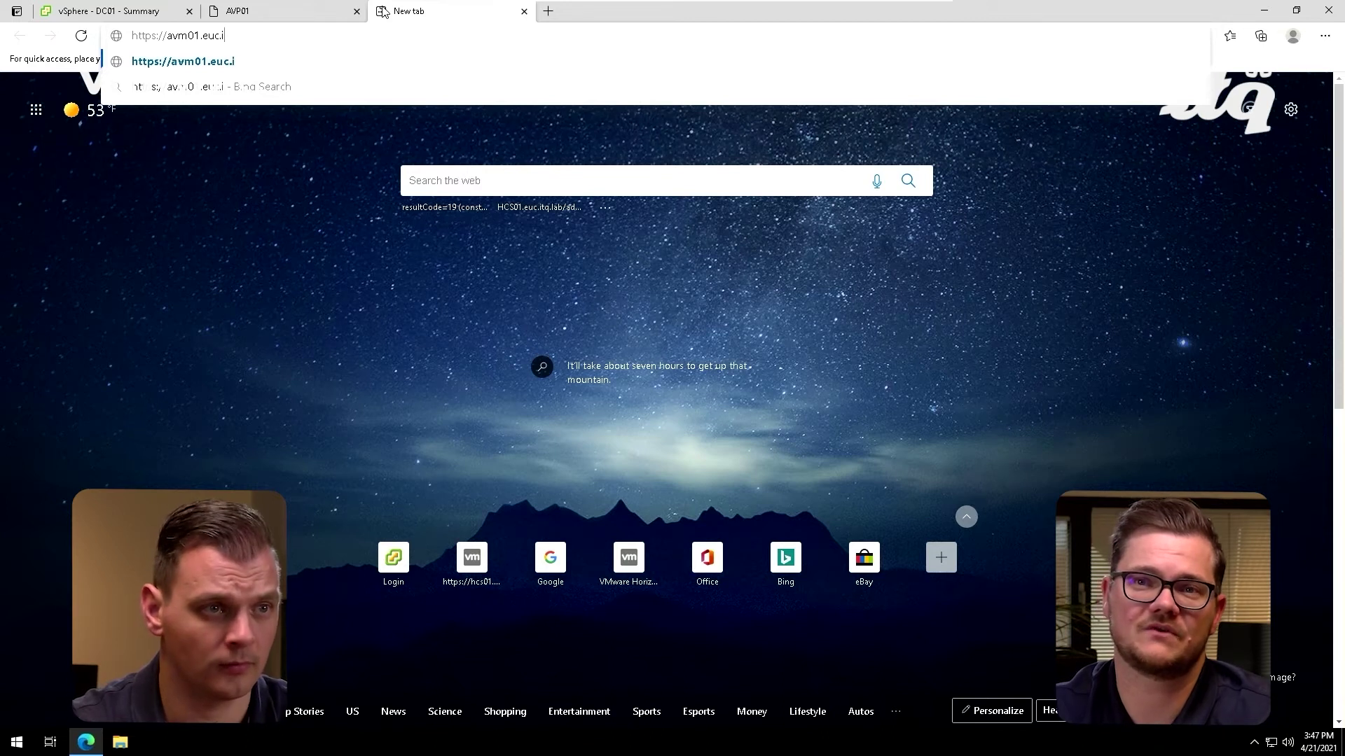
{"action": "type", "text": "tq.lab"}
{"action": "key", "text": "Return"}
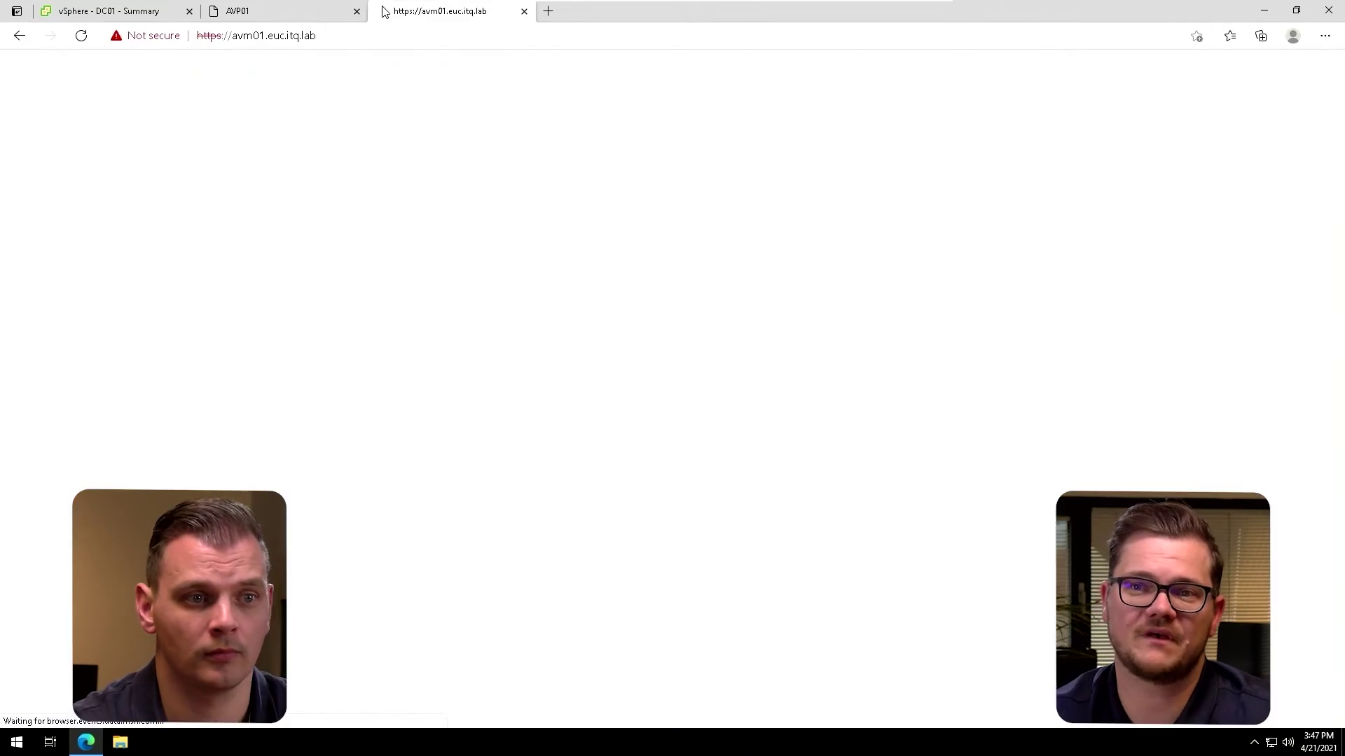
{"action": "left_click", "coordinate": [479, 362]}
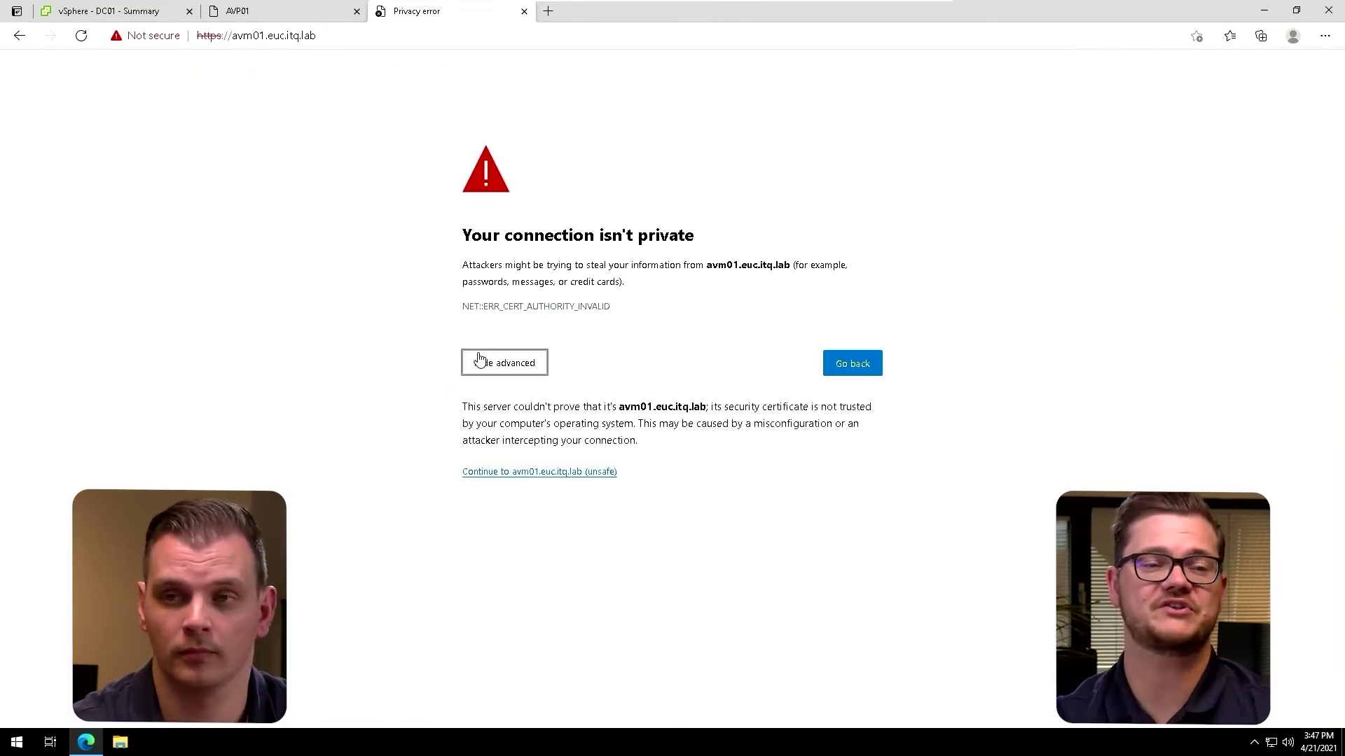
{"action": "left_click", "coordinate": [497, 473]}
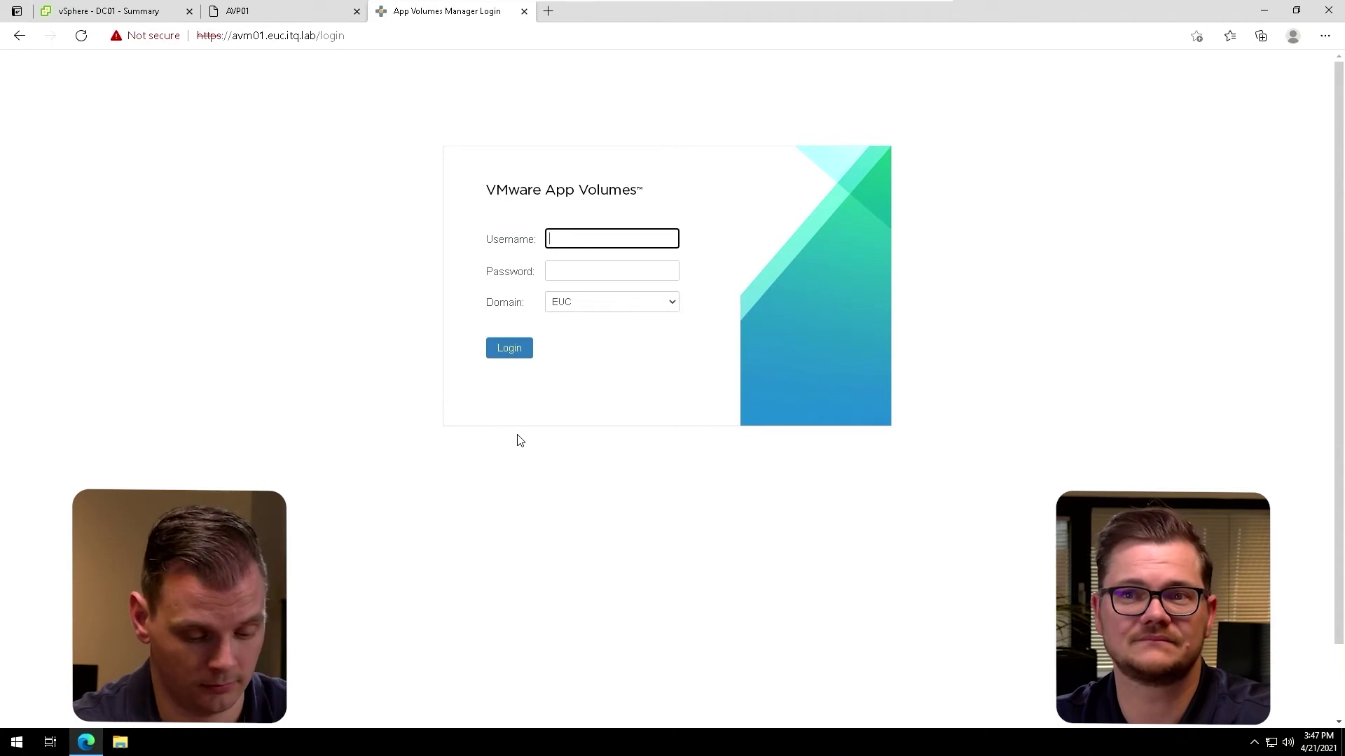
Log in to App Volumes Manager on the EUC domain with the administrator's username and password, and dismiss the SSL certificate notice
{"action": "type", "text": "adm_age"}
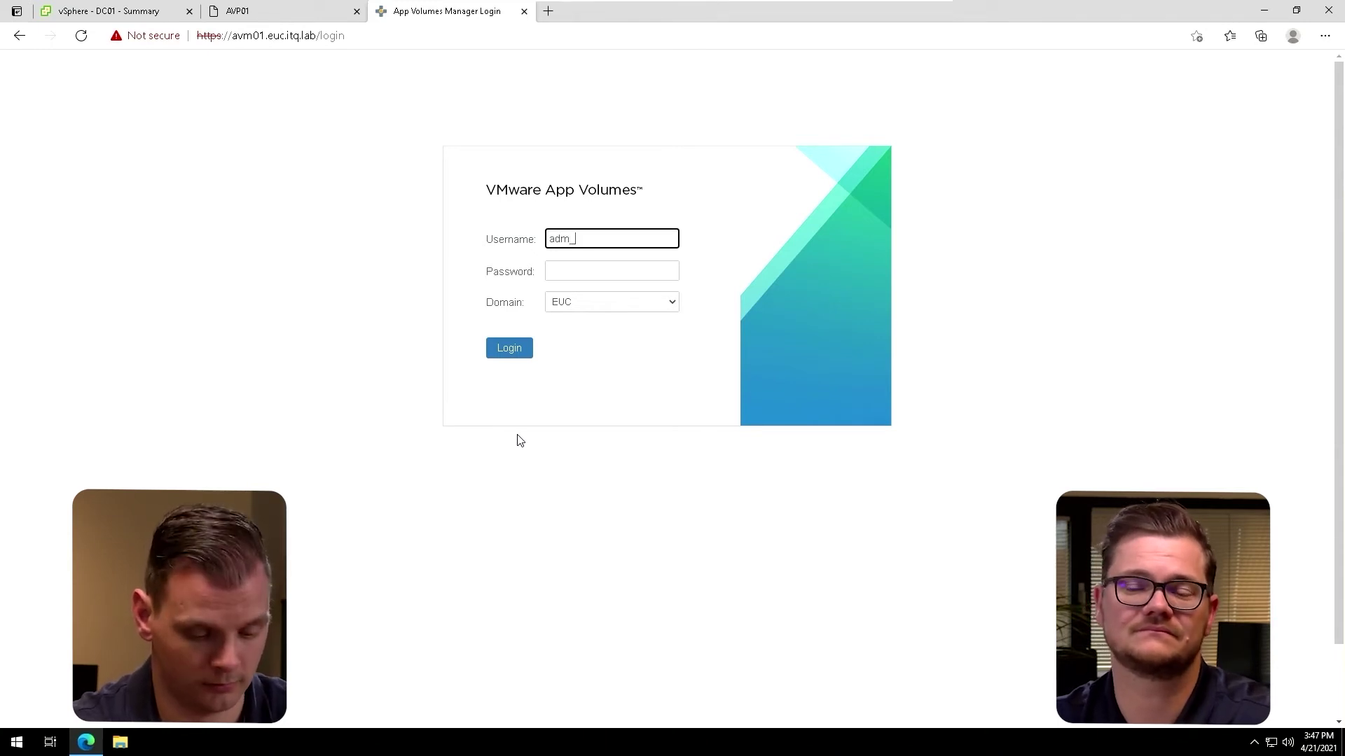
{"action": "key", "text": "Tab"}
{"action": "type", "text": "•••••••••••"}
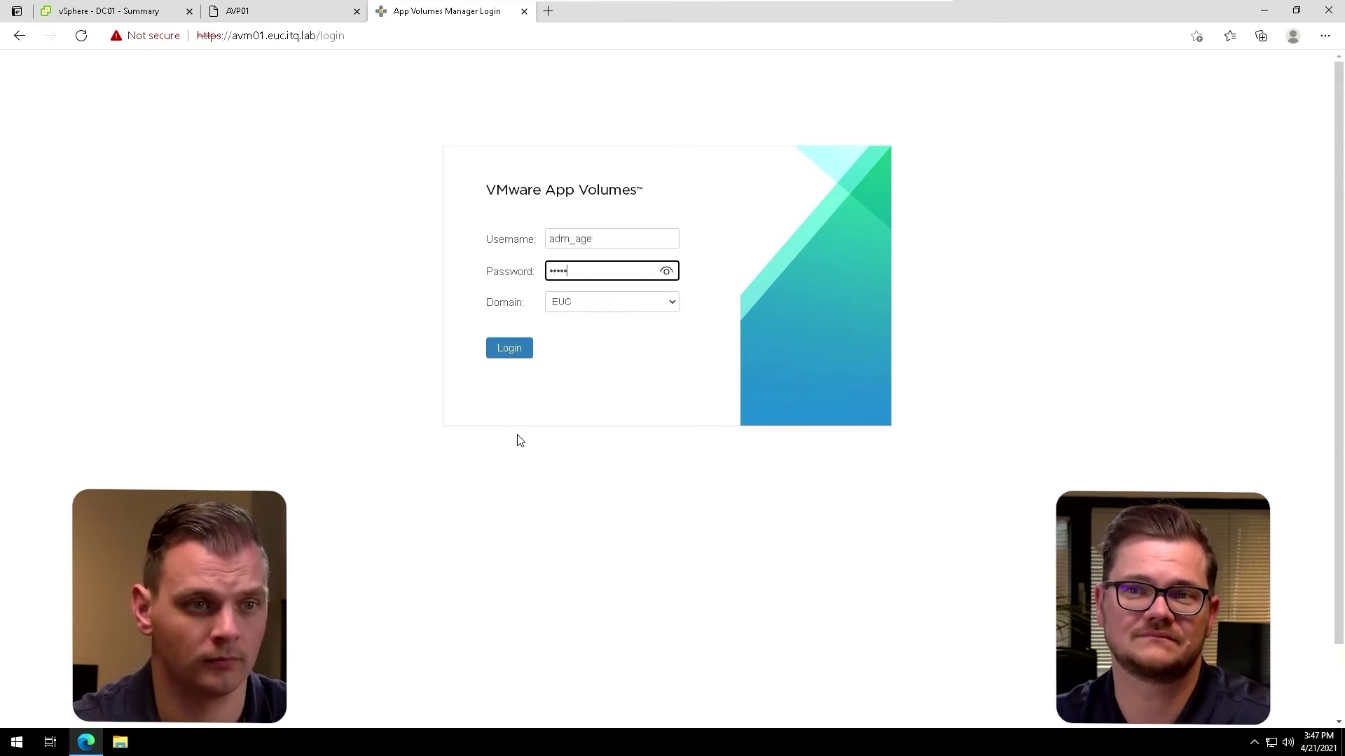
{"action": "key", "text": "Return"}
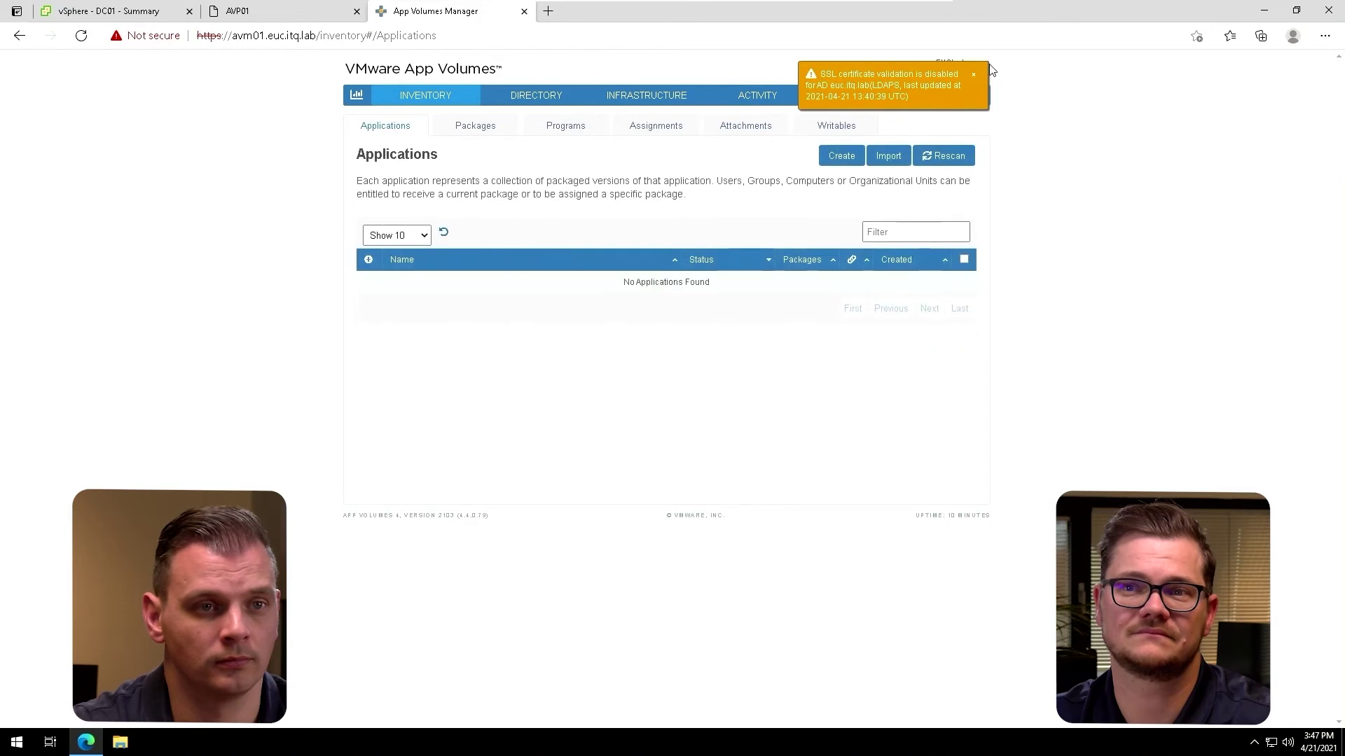
{"action": "left_click", "coordinate": [975, 76]}
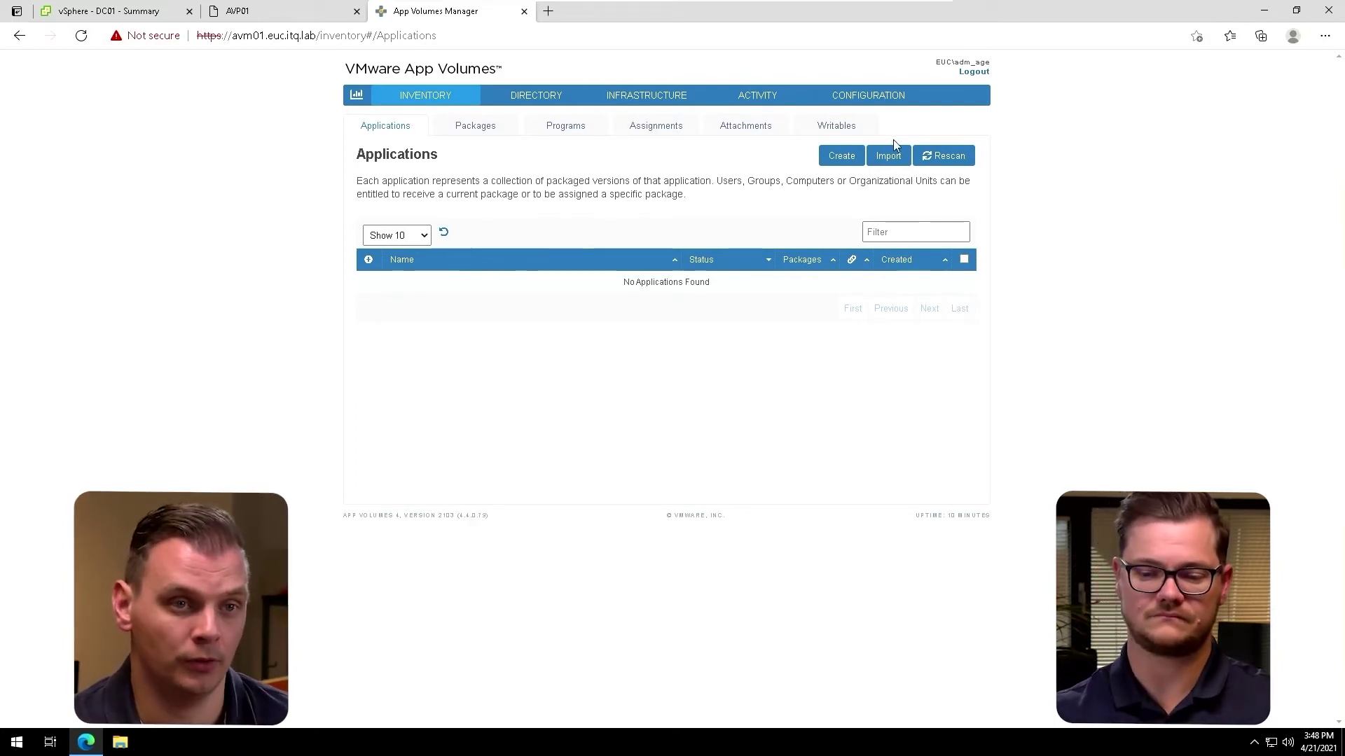
Create an application named 7-Zip with the Create a Package option kept on, and confirm its creation
{"action": "left_click", "coordinate": [846, 158]}
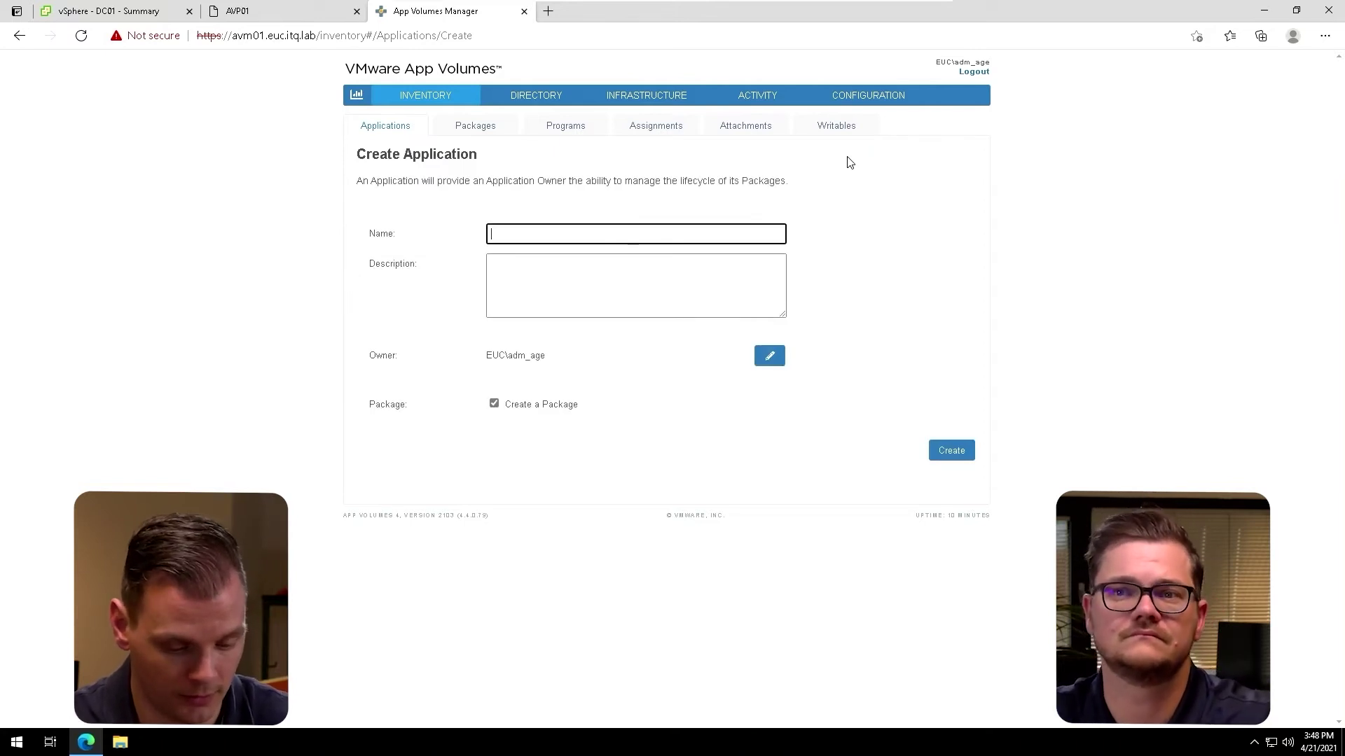
{"action": "type", "text": "7-Zi"}
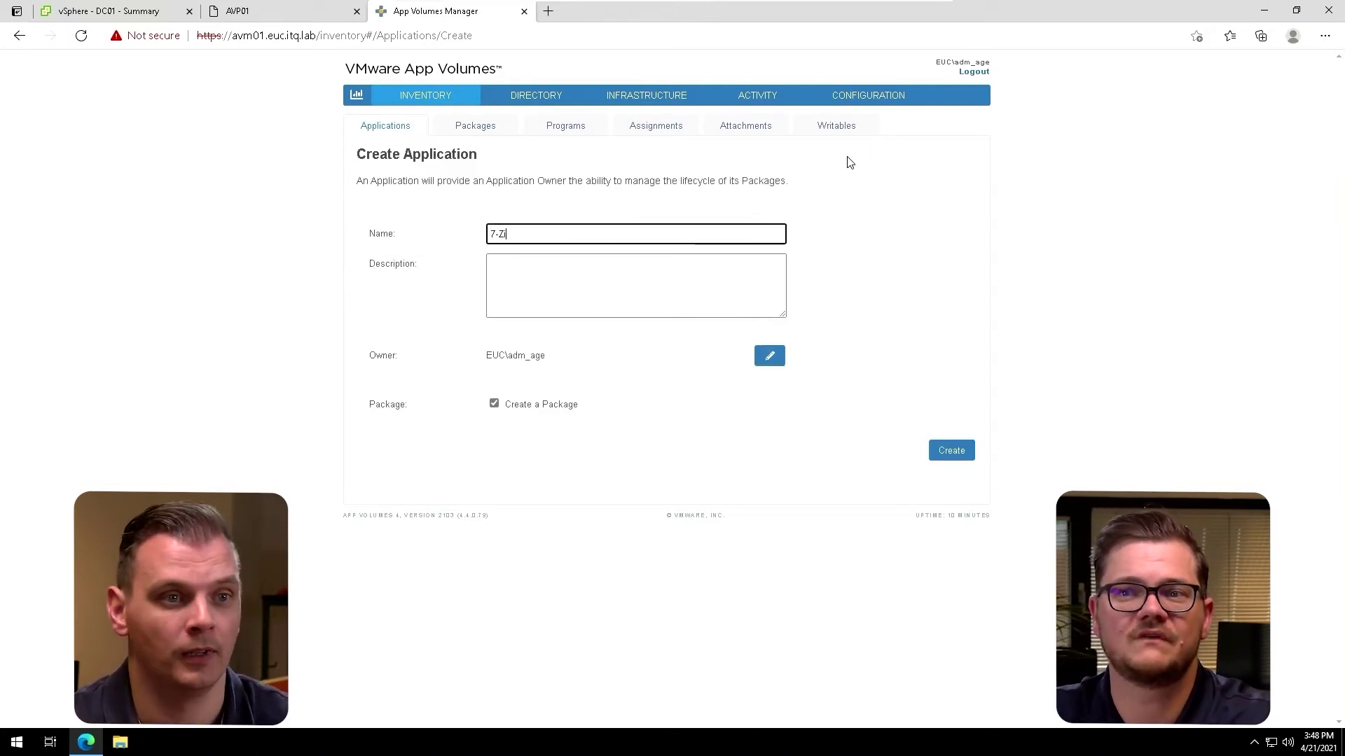
{"action": "type", "text": "p"}
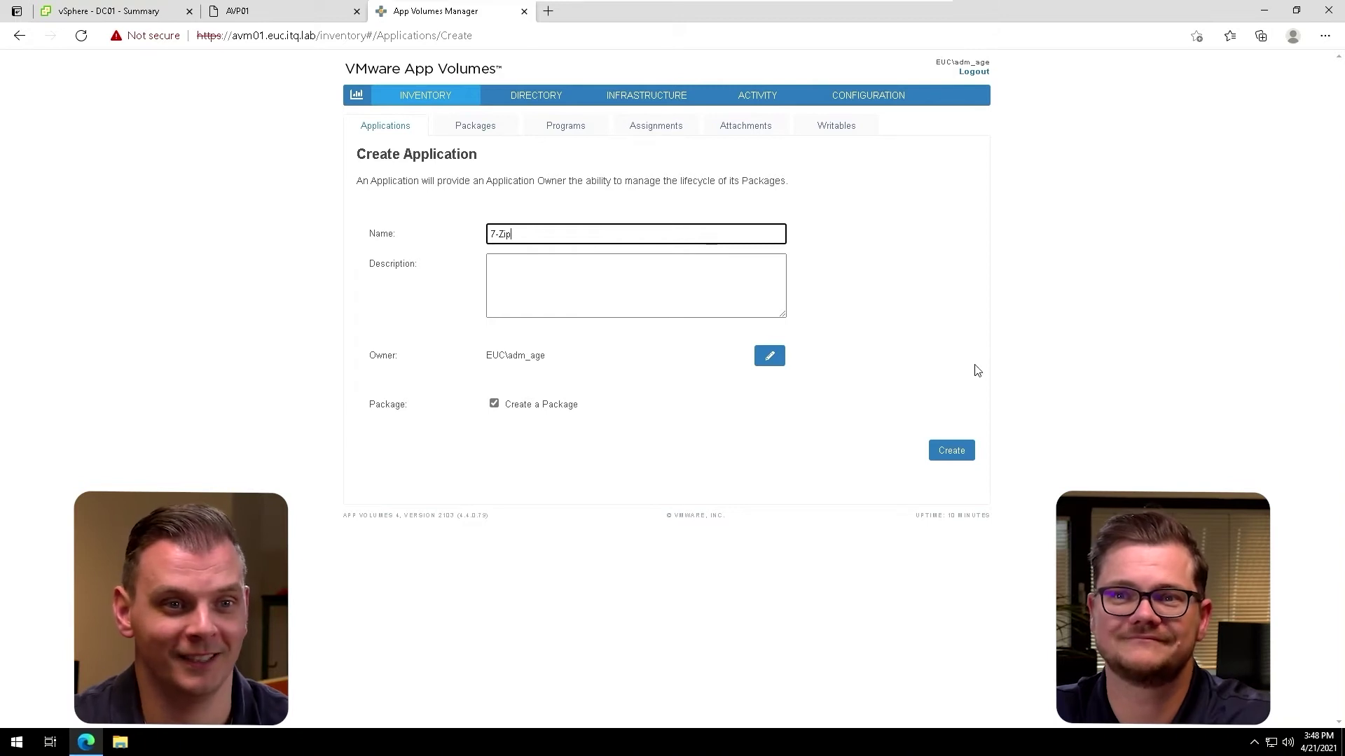
{"action": "left_click", "coordinate": [953, 452]}
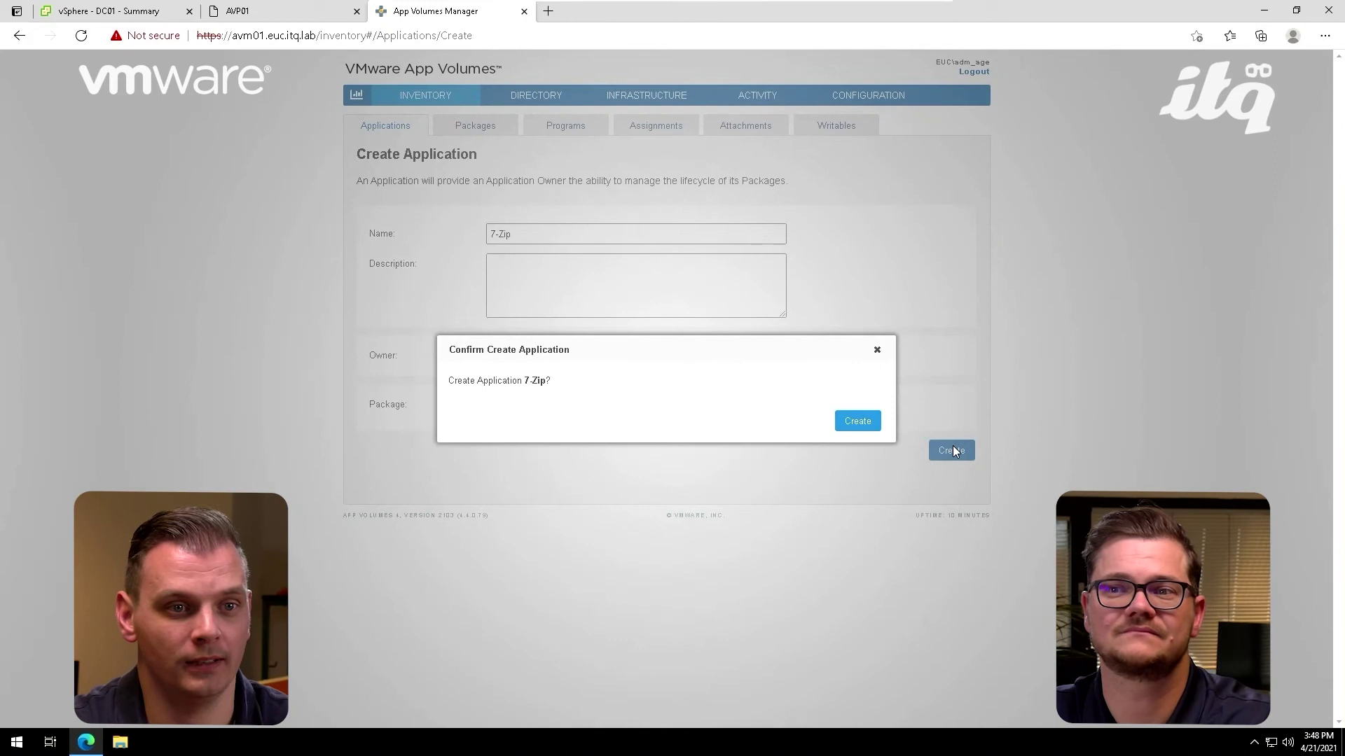
{"action": "left_click", "coordinate": [857, 424]}
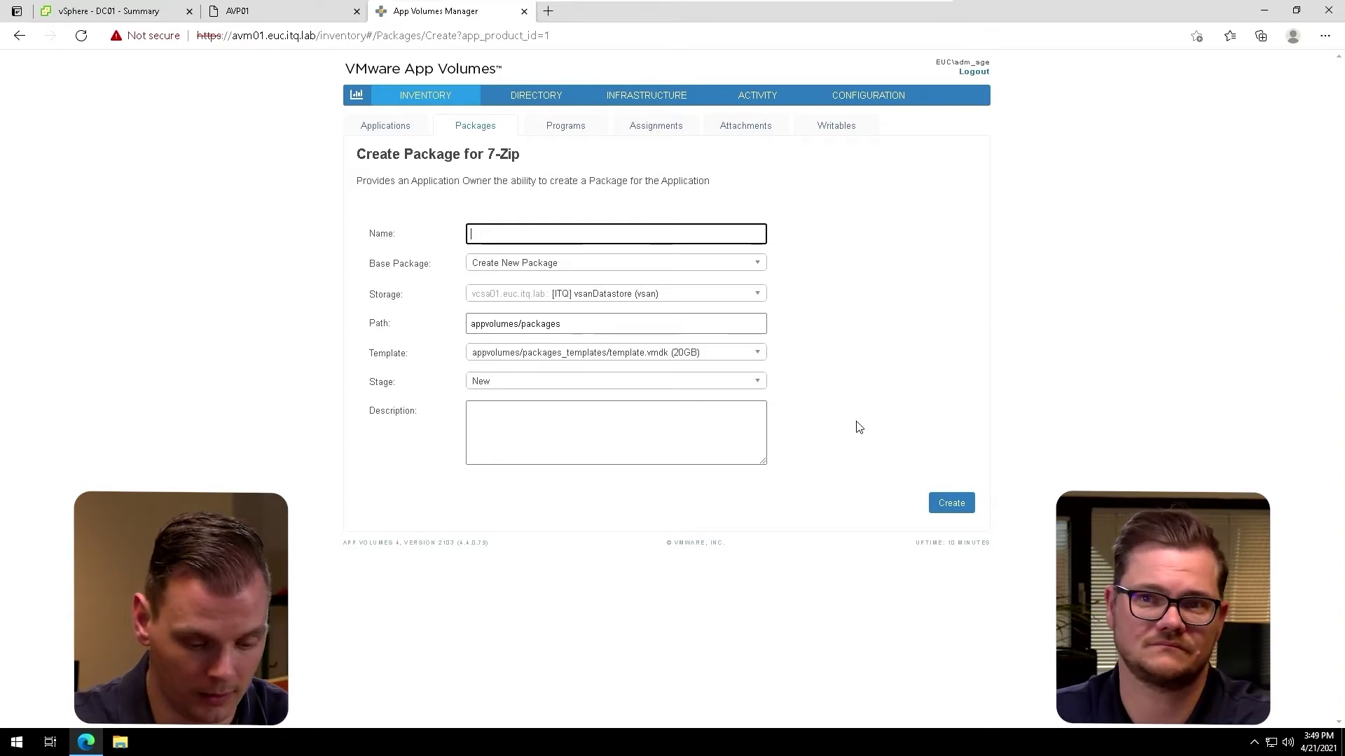
Name the new package for the 7-Zip application 7-Zip_1900
{"action": "type", "text": "7"}
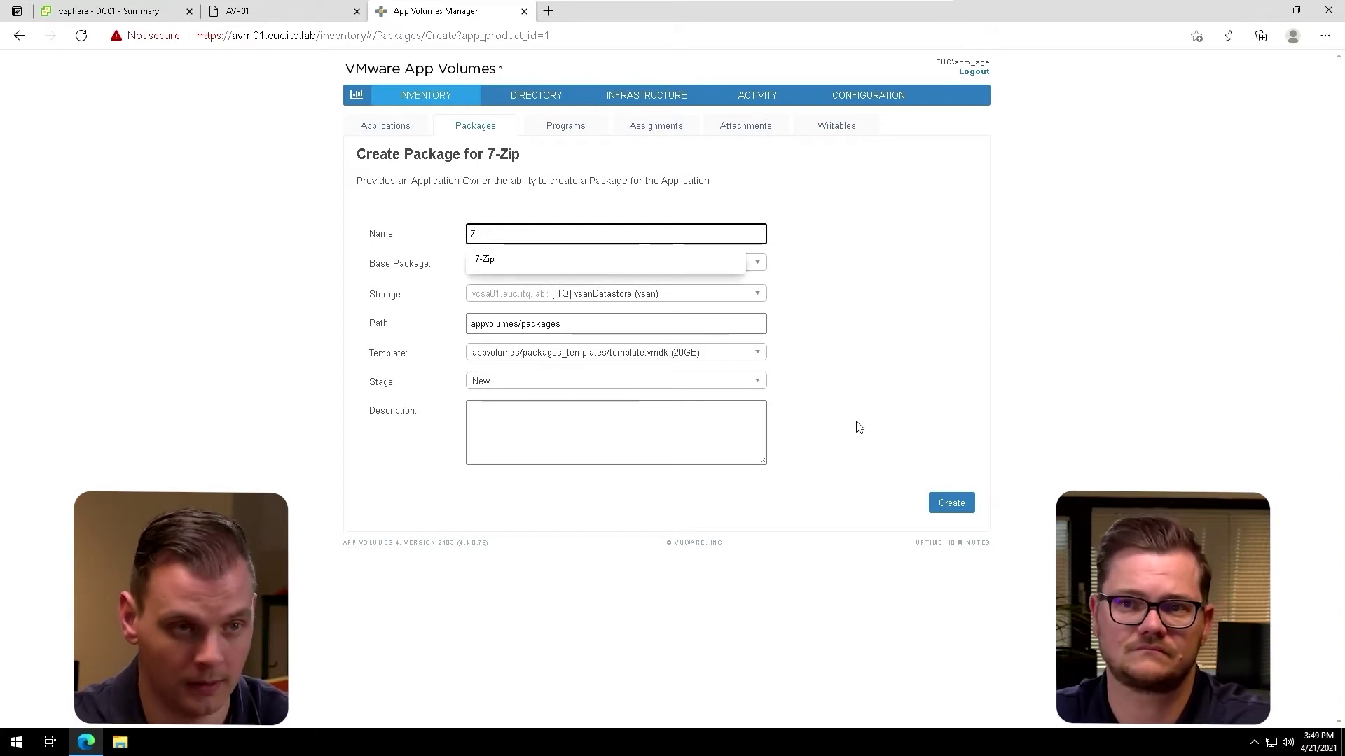
{"action": "type", "text": "-zip"}
{"action": "key", "text": "BackSpace"}
{"action": "key", "text": "BackSpace"}
{"action": "key", "text": "BackSpace"}
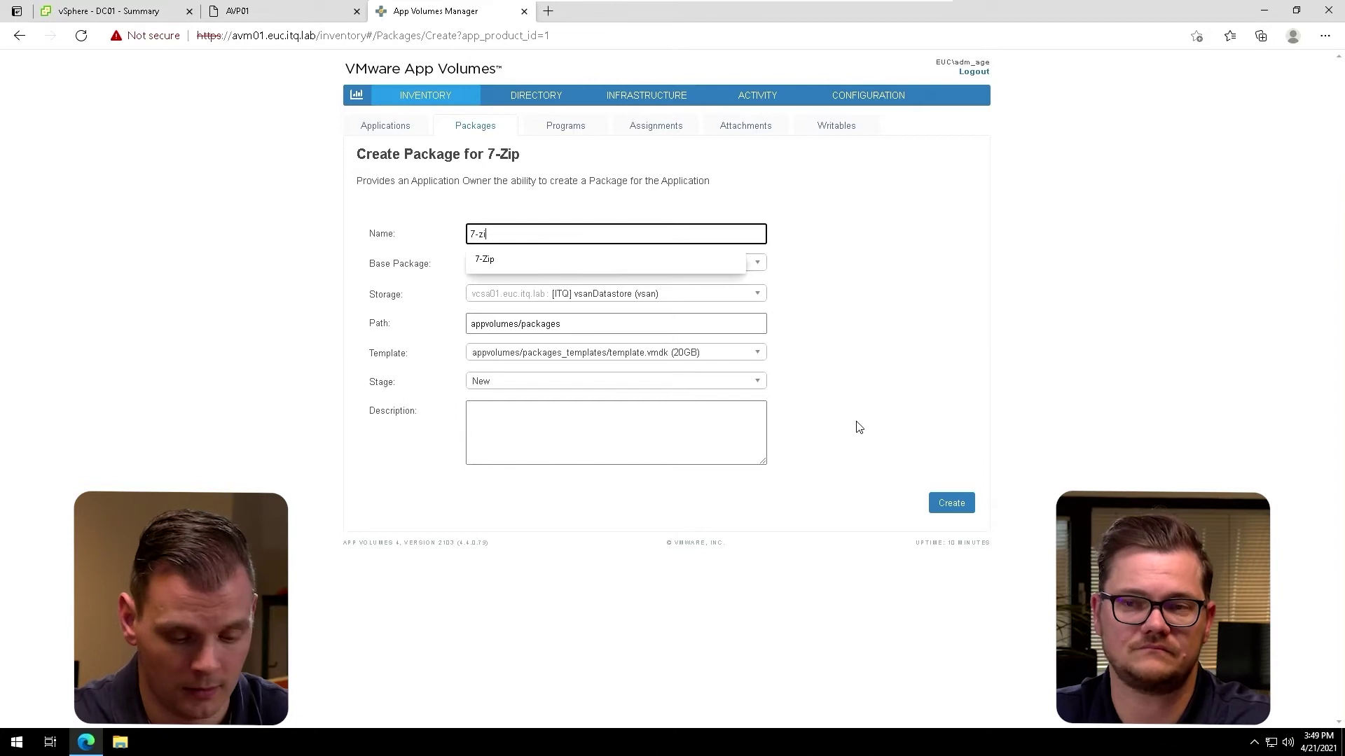
{"action": "type", "text": "Zip"}
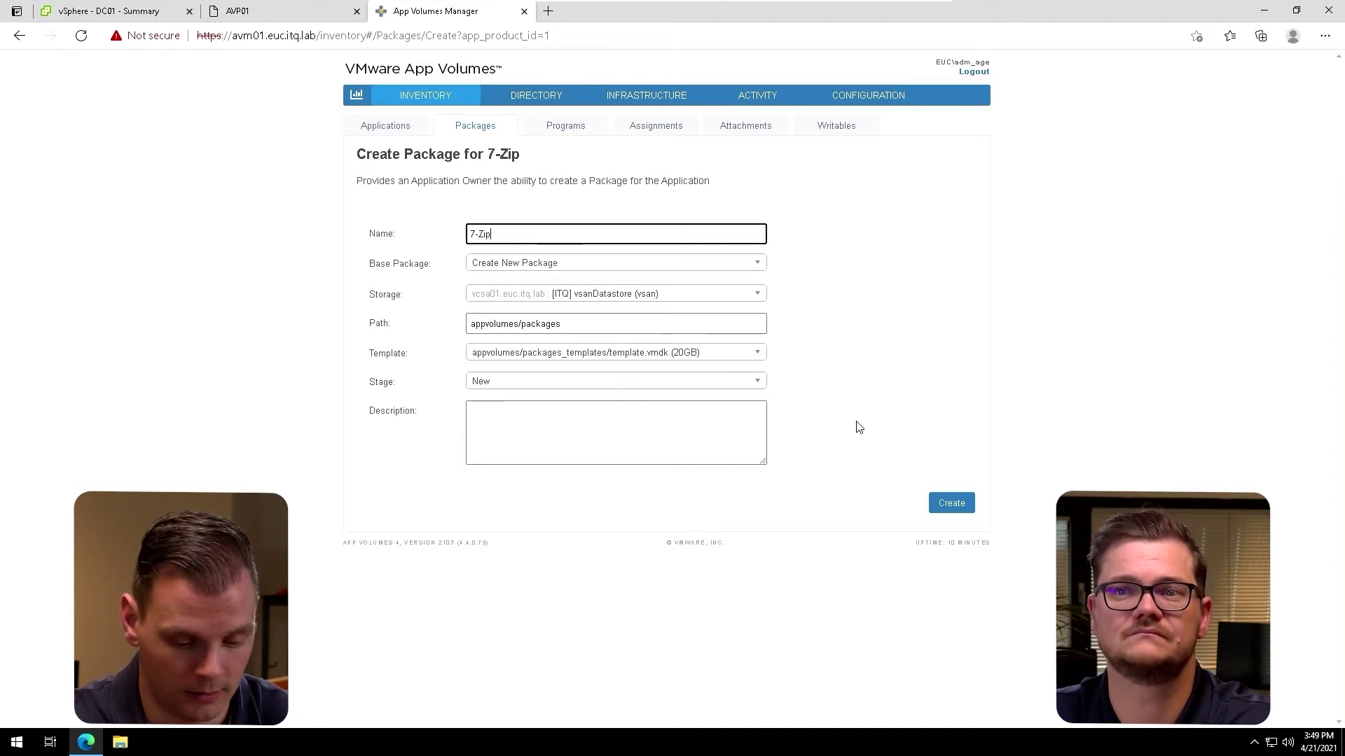
{"action": "type", "text": "_19"}
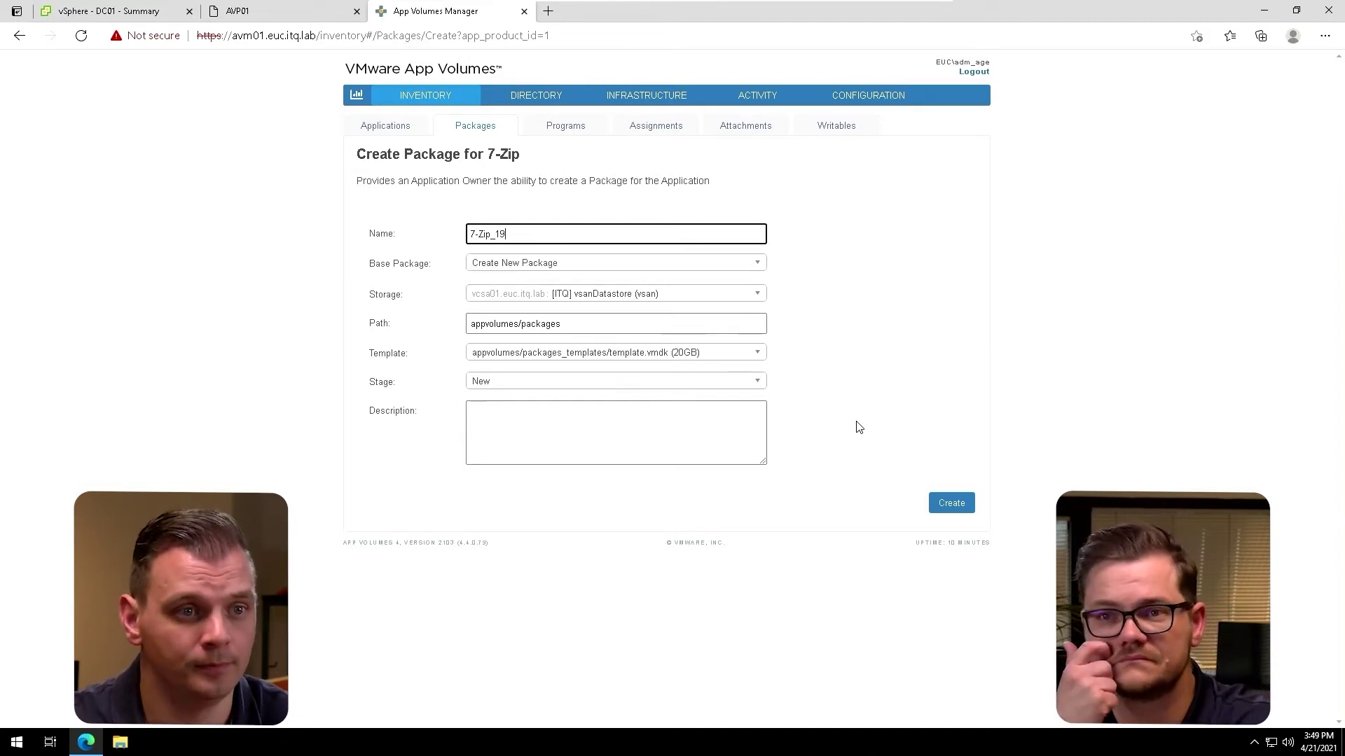
{"action": "type", "text": "00"}
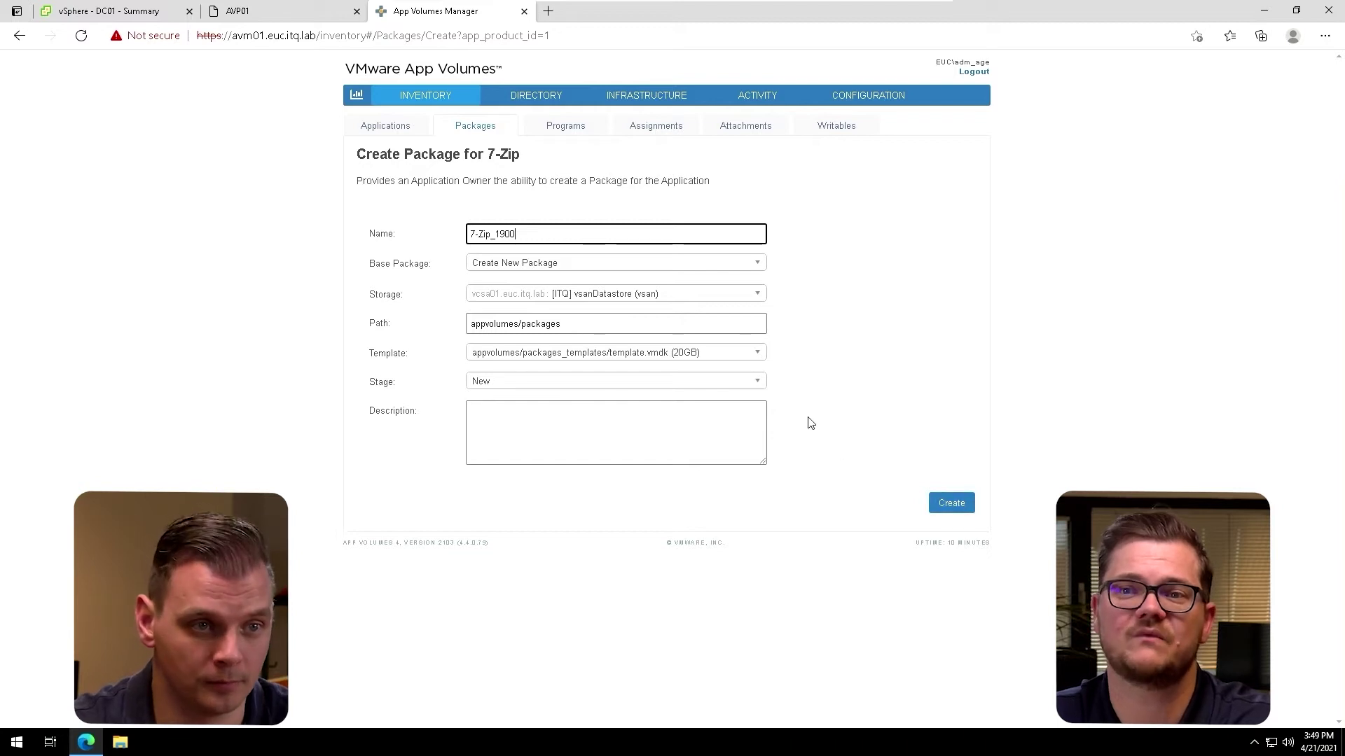
Keep the package stage at New and create the 7-Zip_1900 package in the background
{"action": "left_click", "coordinate": [762, 388]}
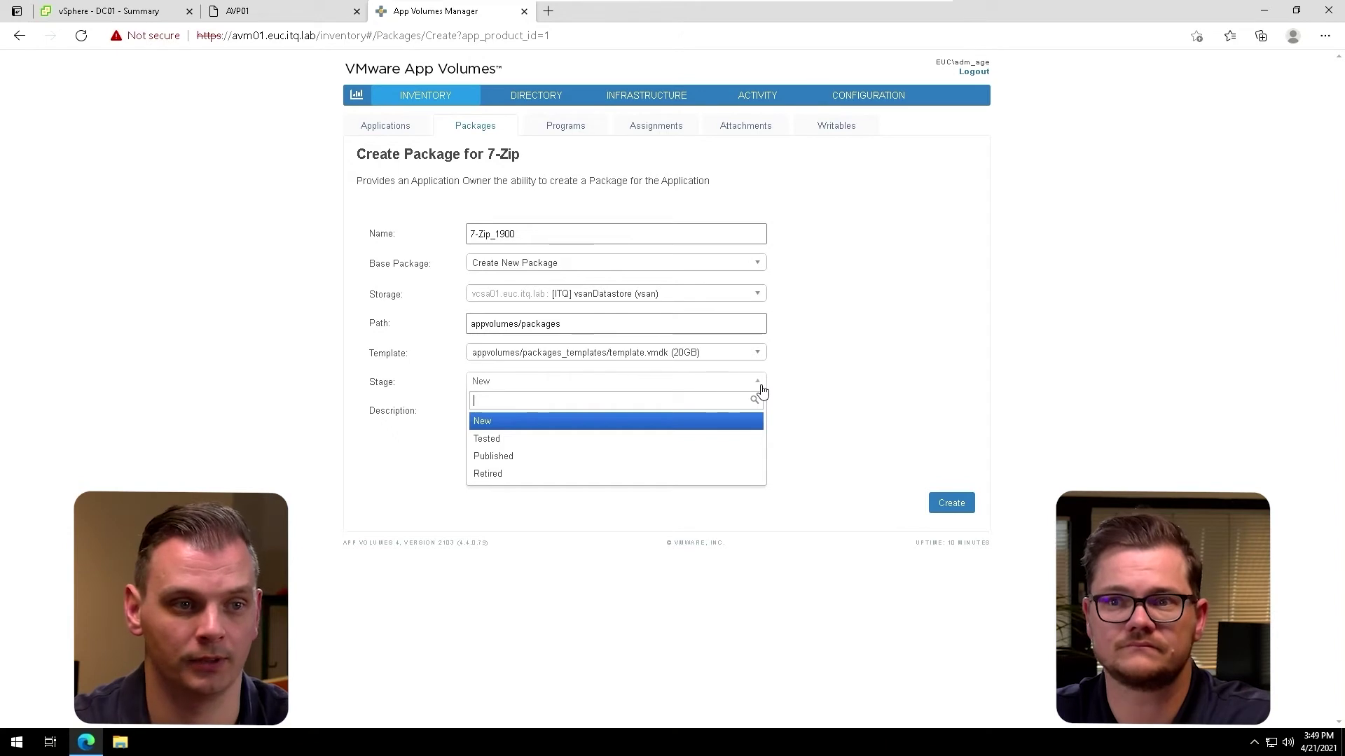
{"action": "left_click", "coordinate": [762, 390]}
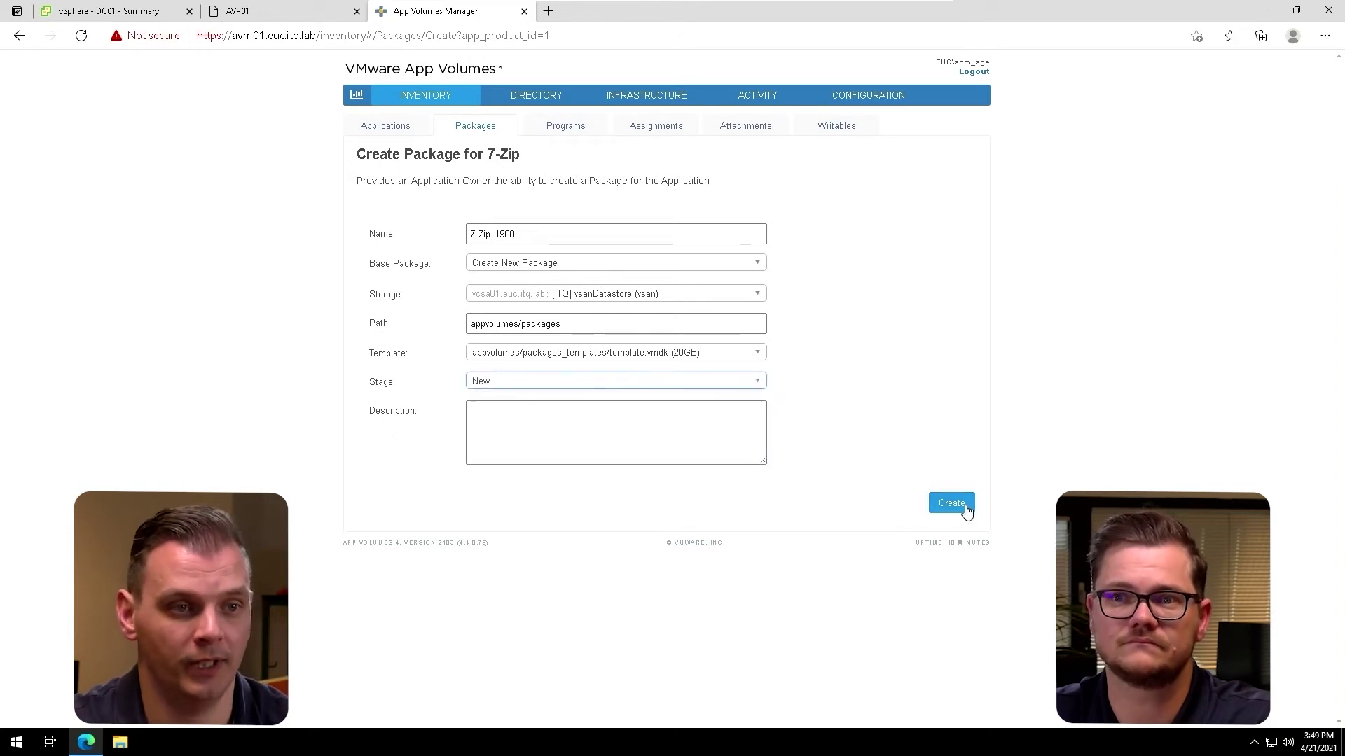
{"action": "left_click", "coordinate": [952, 504]}
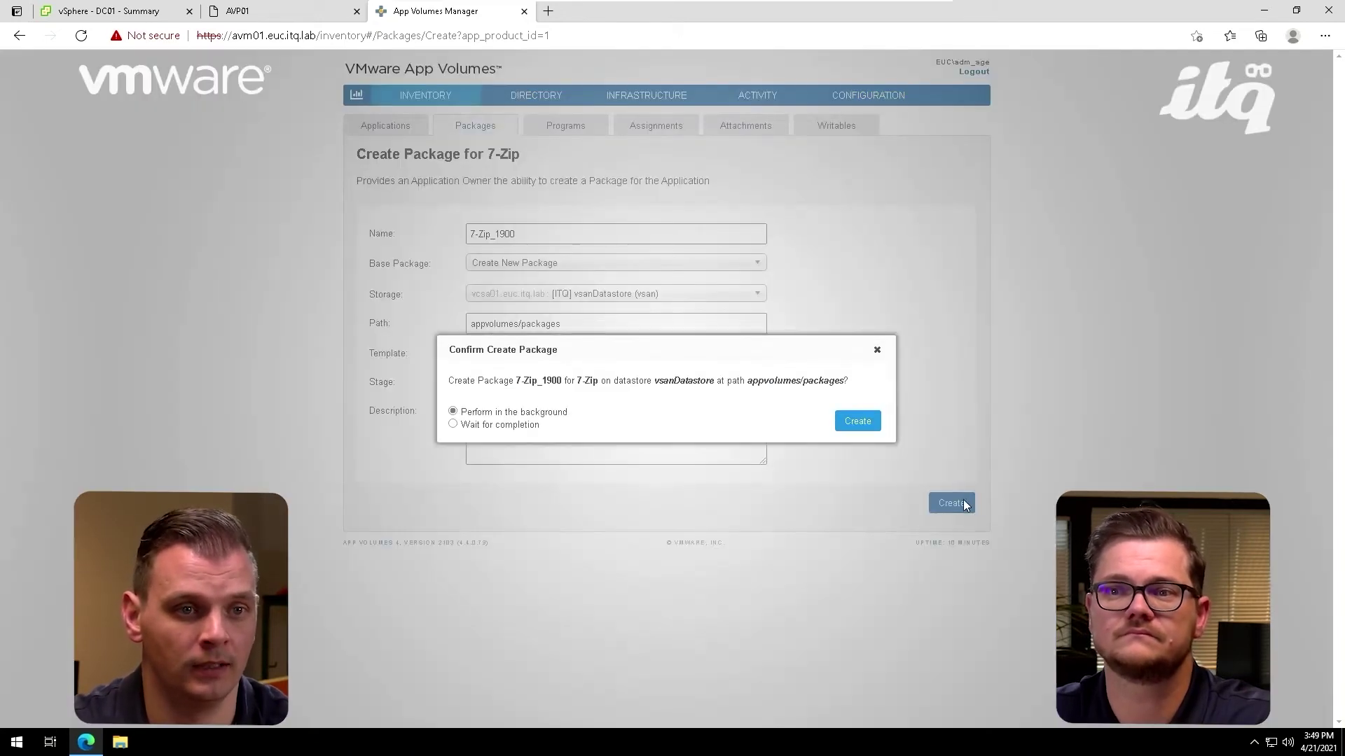
{"action": "left_click", "coordinate": [859, 421]}
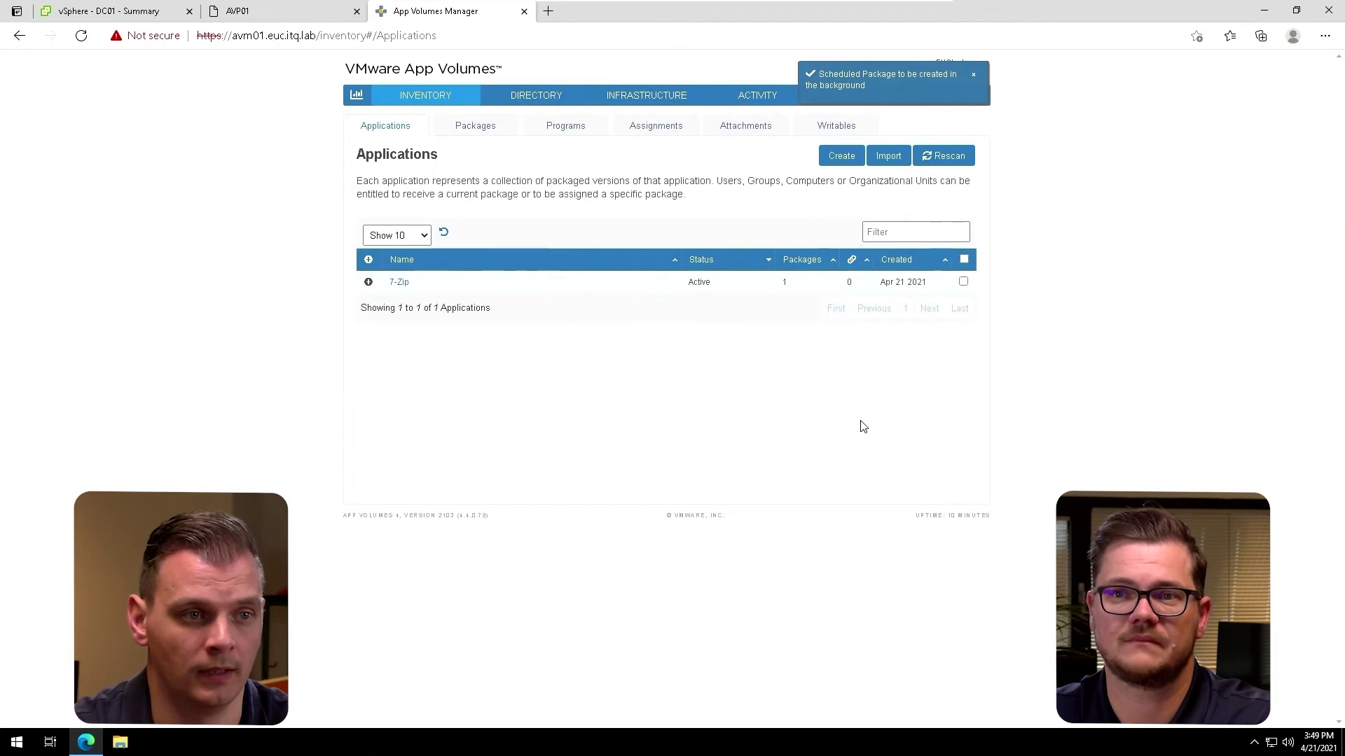
Expand the 7-Zip application, show its packages and open the details of the 7-Zip_1900 package
{"action": "left_click", "coordinate": [368, 283]}
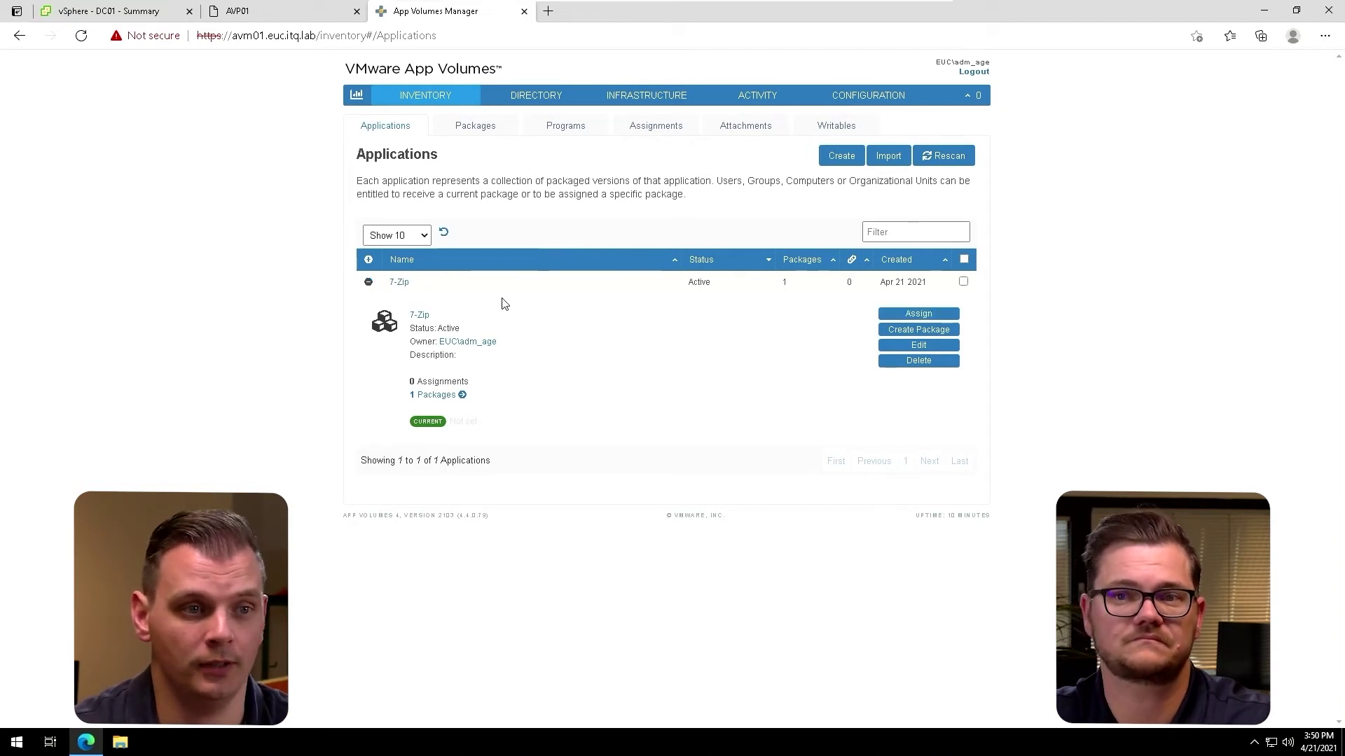
{"action": "left_click", "coordinate": [426, 396]}
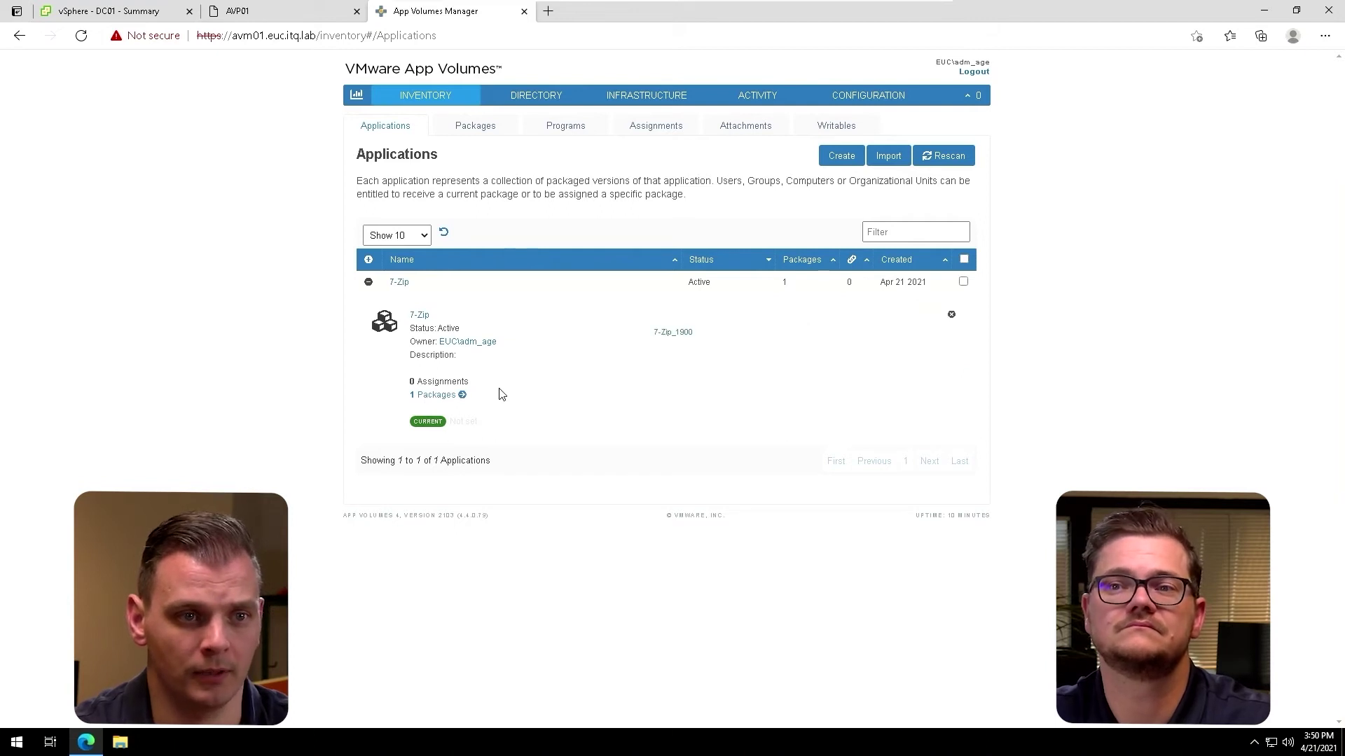
{"action": "left_click", "coordinate": [678, 334]}
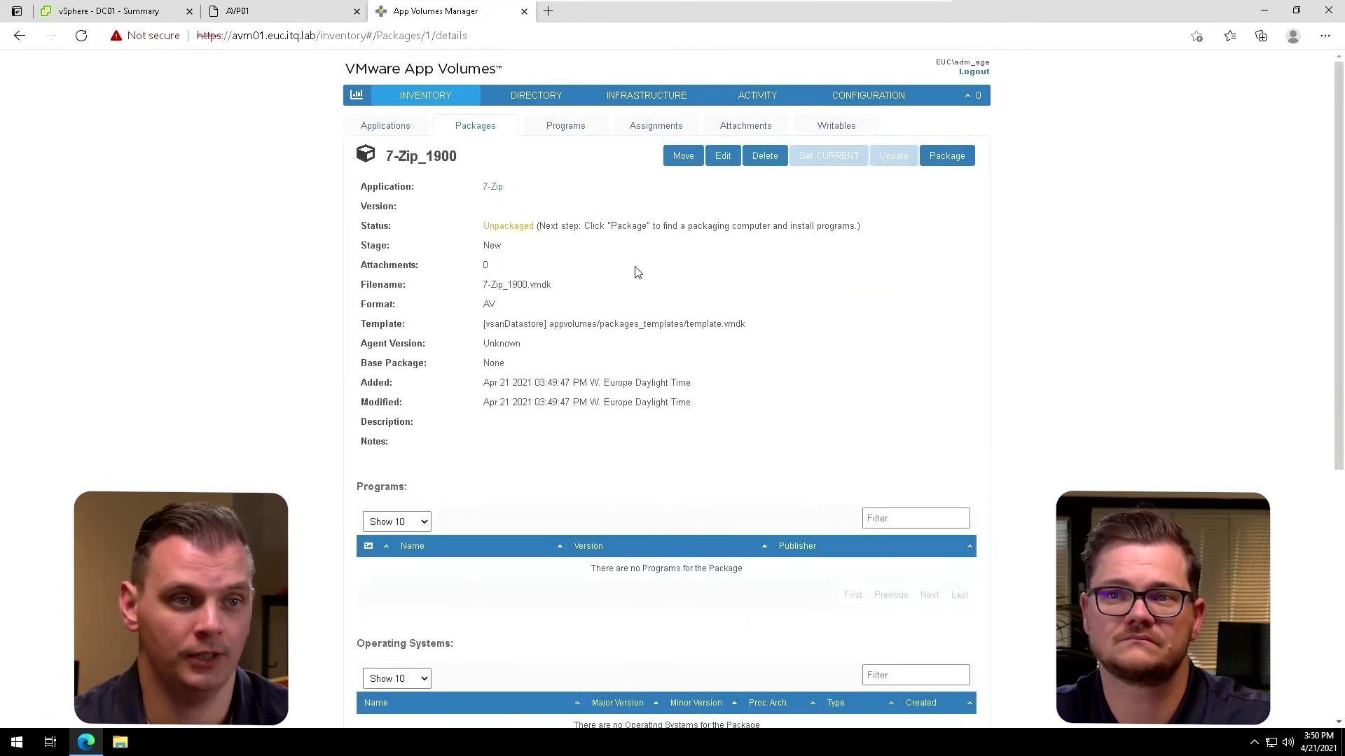
{"action": "scroll", "coordinate": [711, 283], "scroll_direction": "down", "scroll_amount": 2}
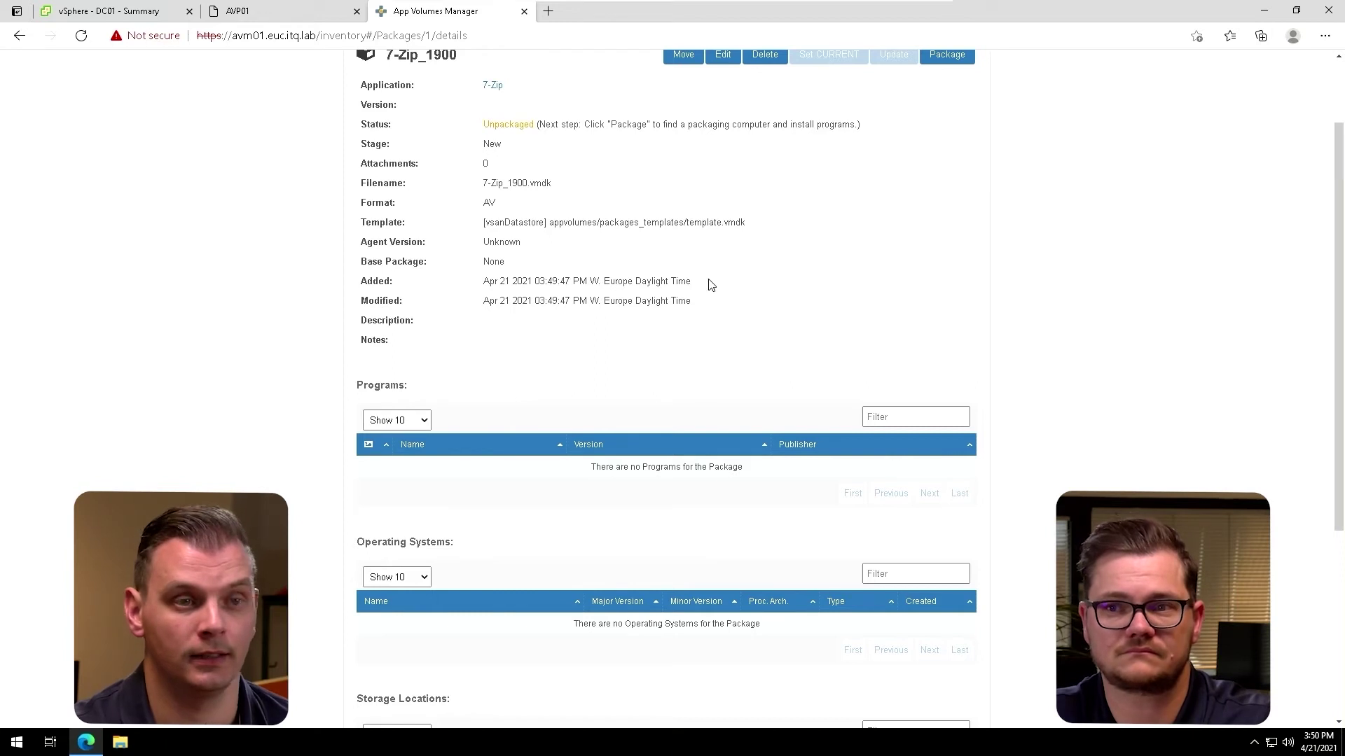
Switch to the AVP01 console and sign in to Windows with the account password
{"action": "left_click", "coordinate": [227, 13]}
{"action": "left_click", "coordinate": [1244, 68]}
{"action": "type", "text": "********"}
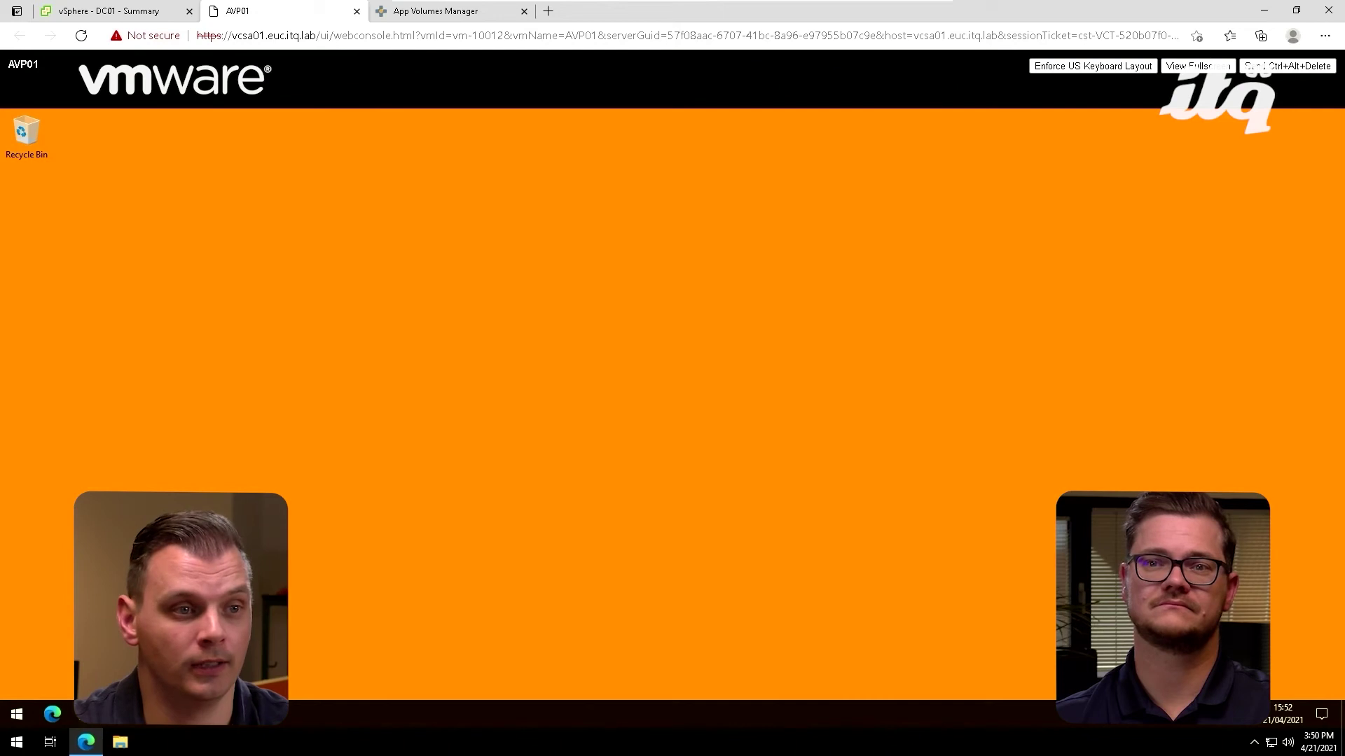
Open the Downloads folder on AVP01 in File Explorer and launch the 7z1900-x64 installer
{"action": "key", "text": "super+e"}
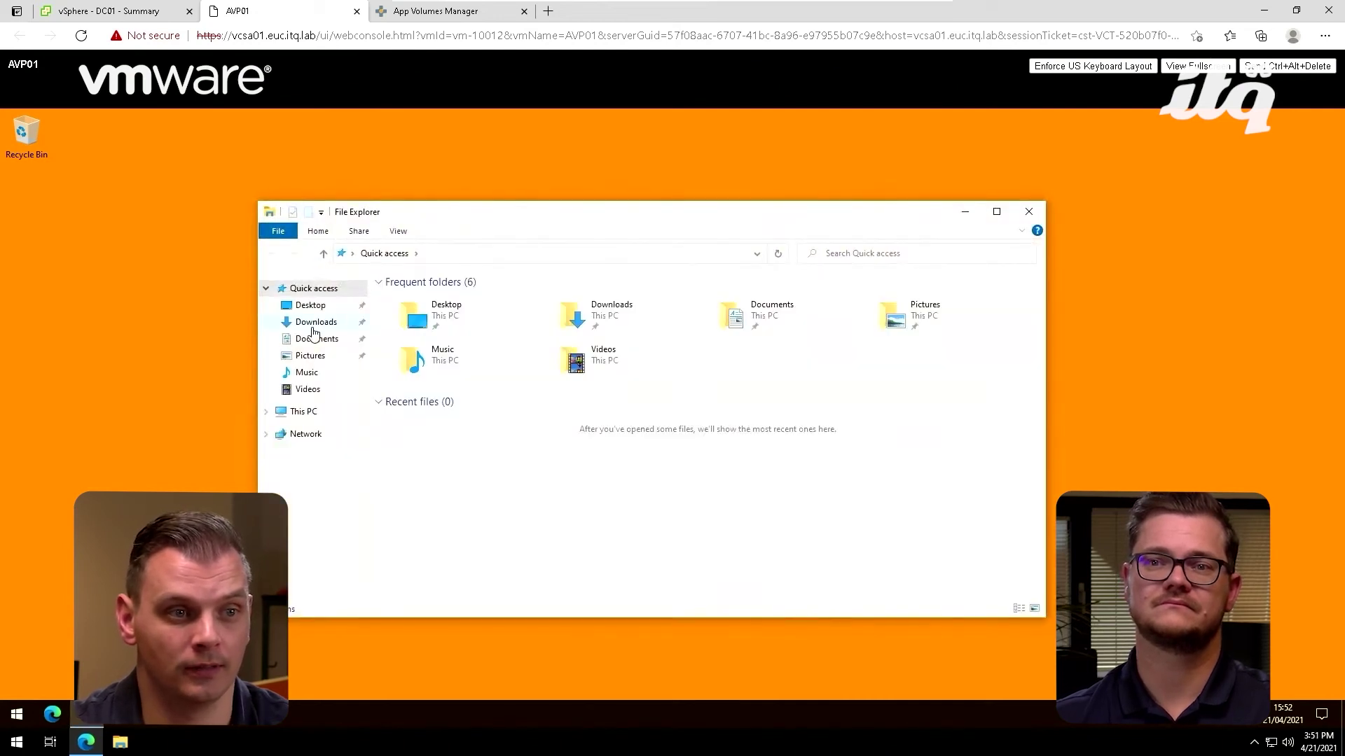
{"action": "left_click", "coordinate": [313, 326]}
{"action": "double_click", "coordinate": [437, 322]}
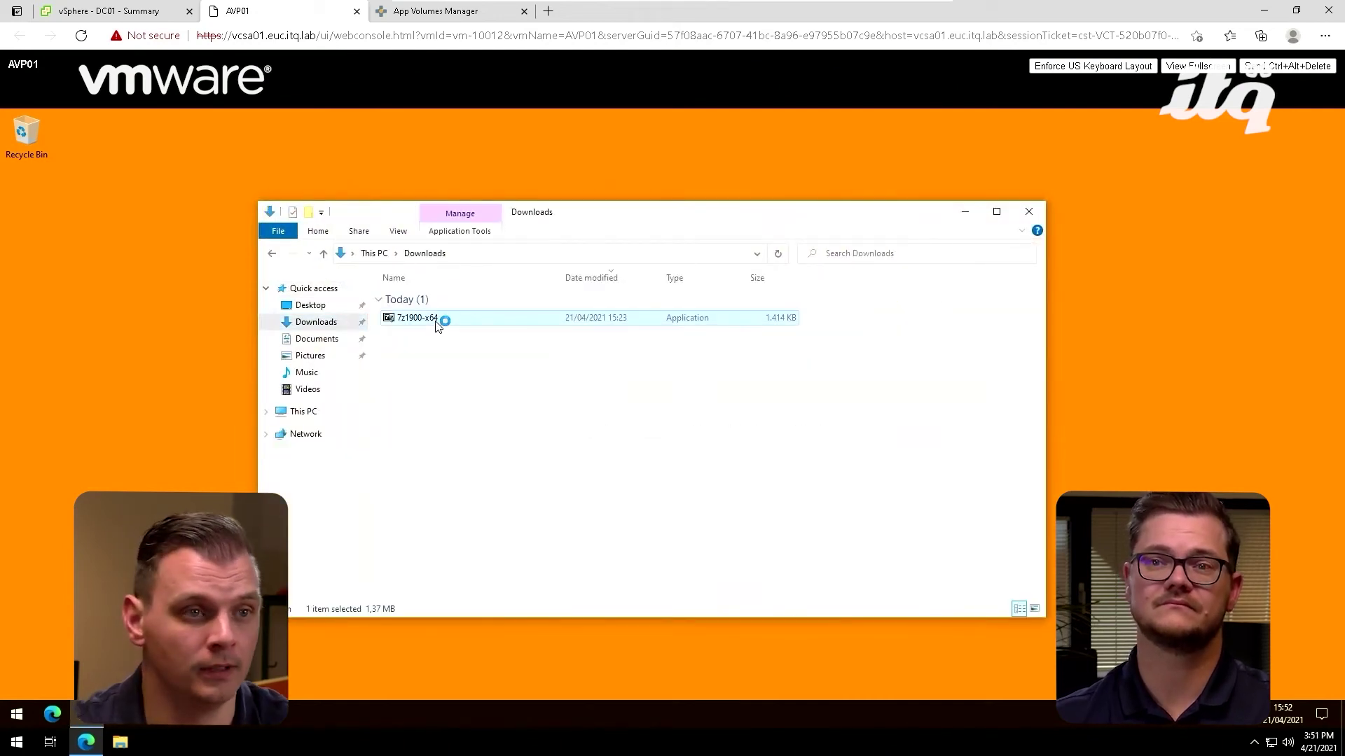
Switch to App Volumes Manager, find packaging computer avp01 and start packaging 7-Zip_1900 on EUC\AVP01$
{"action": "left_click", "coordinate": [418, 15]}
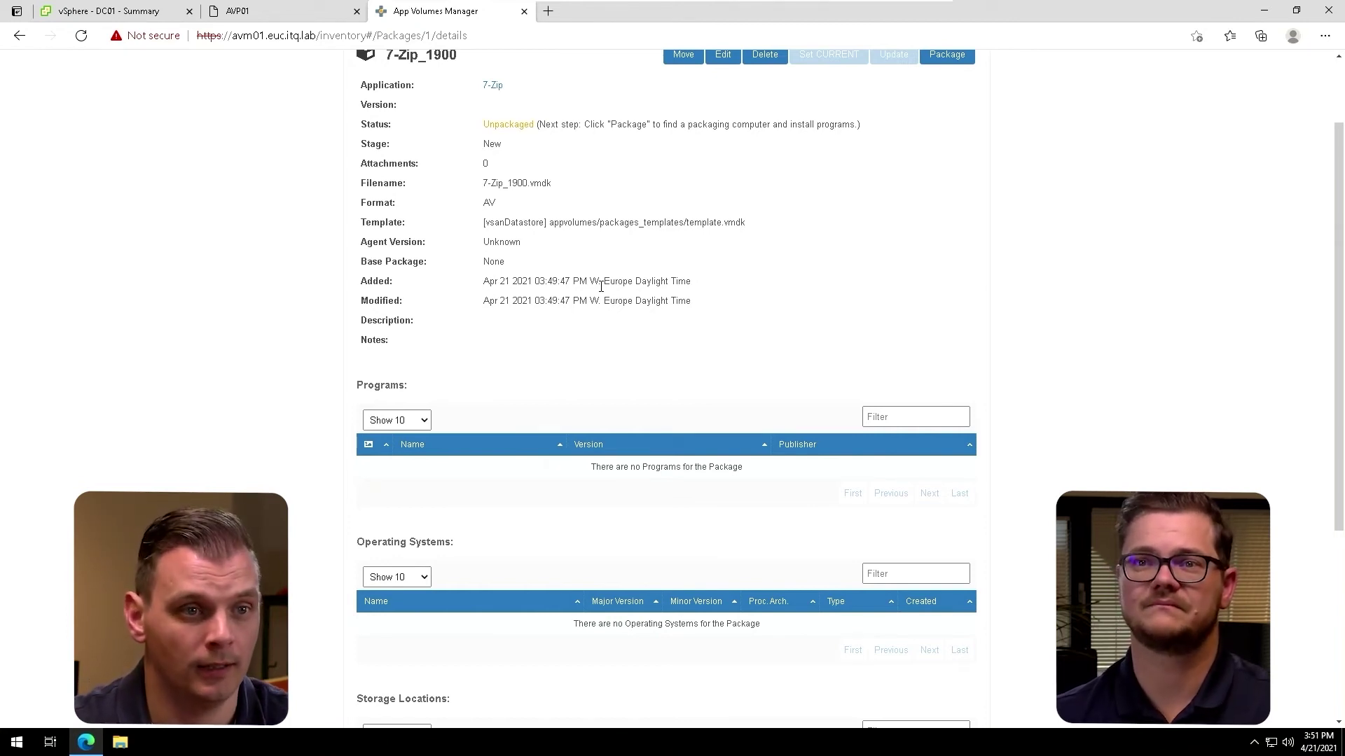
{"action": "scroll", "coordinate": [705, 265], "scroll_direction": "up", "scroll_amount": 2}
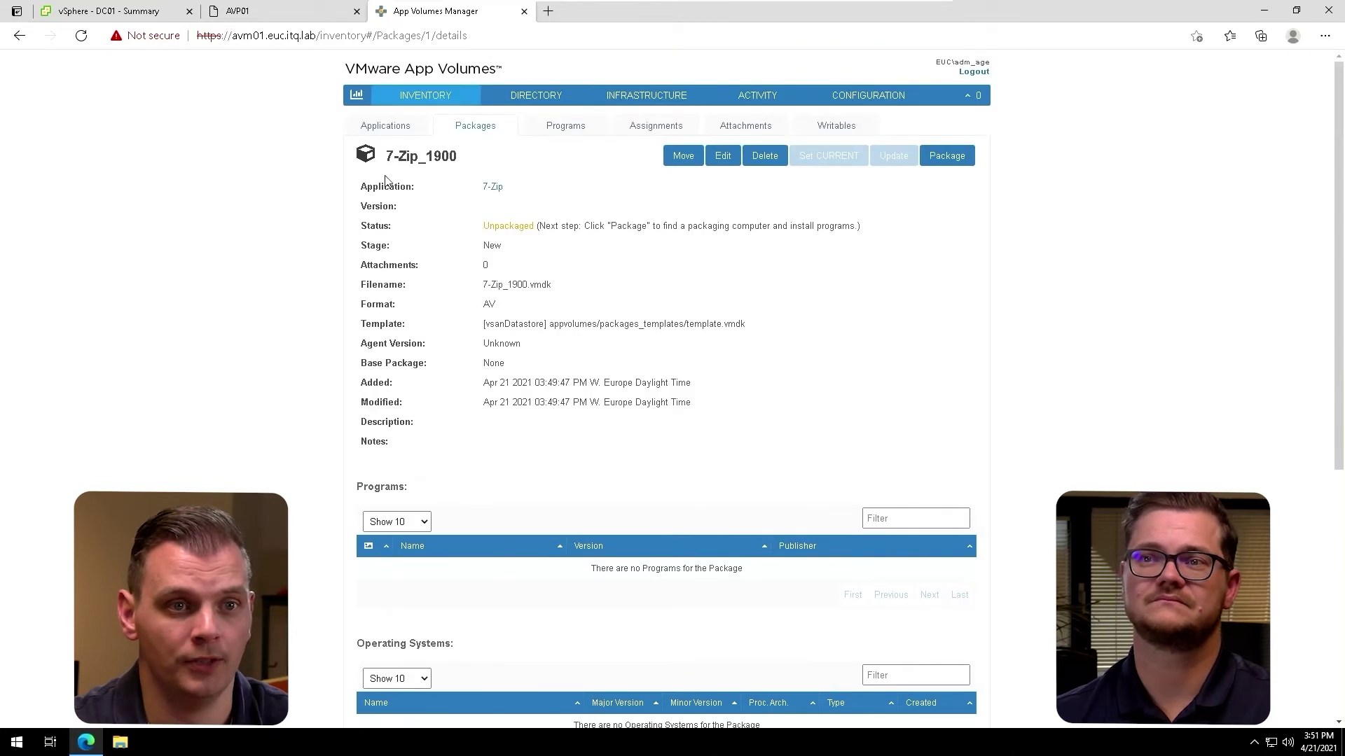
{"action": "left_click", "coordinate": [945, 156]}
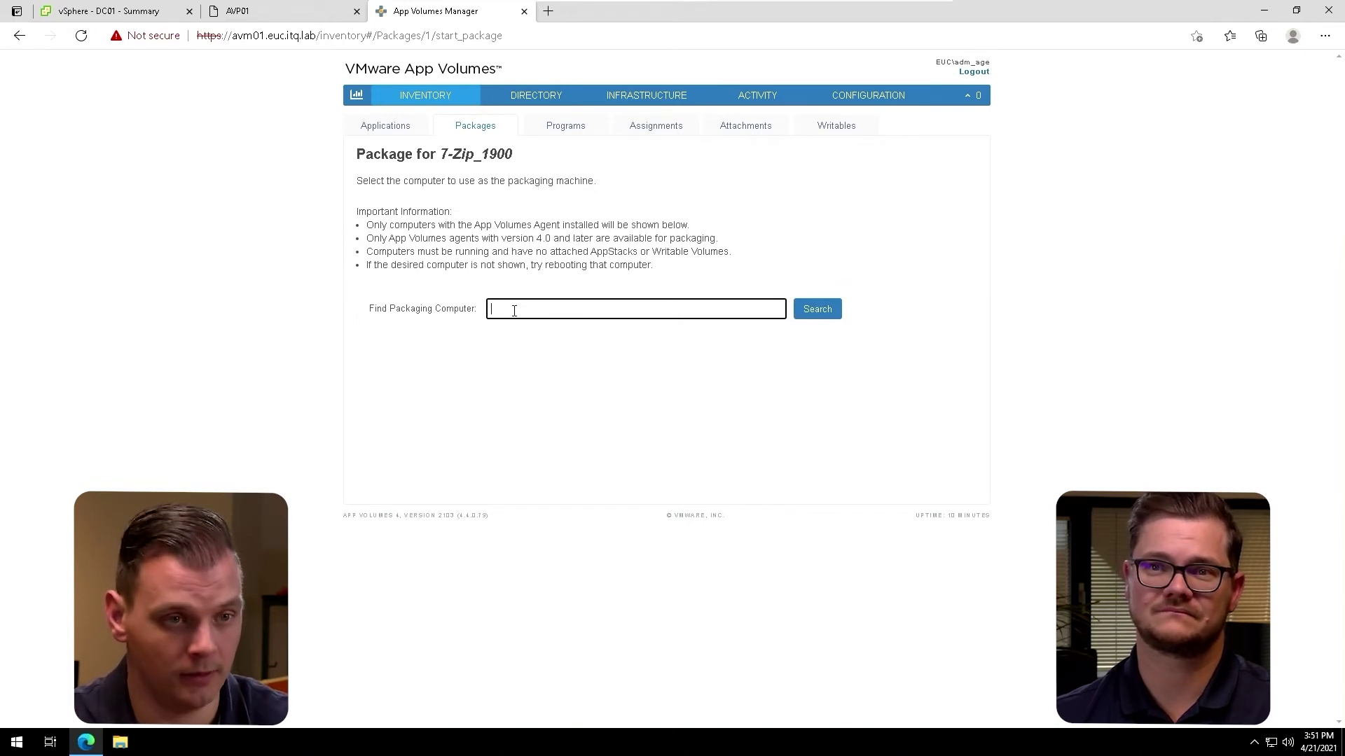
{"action": "type", "text": "avp01"}
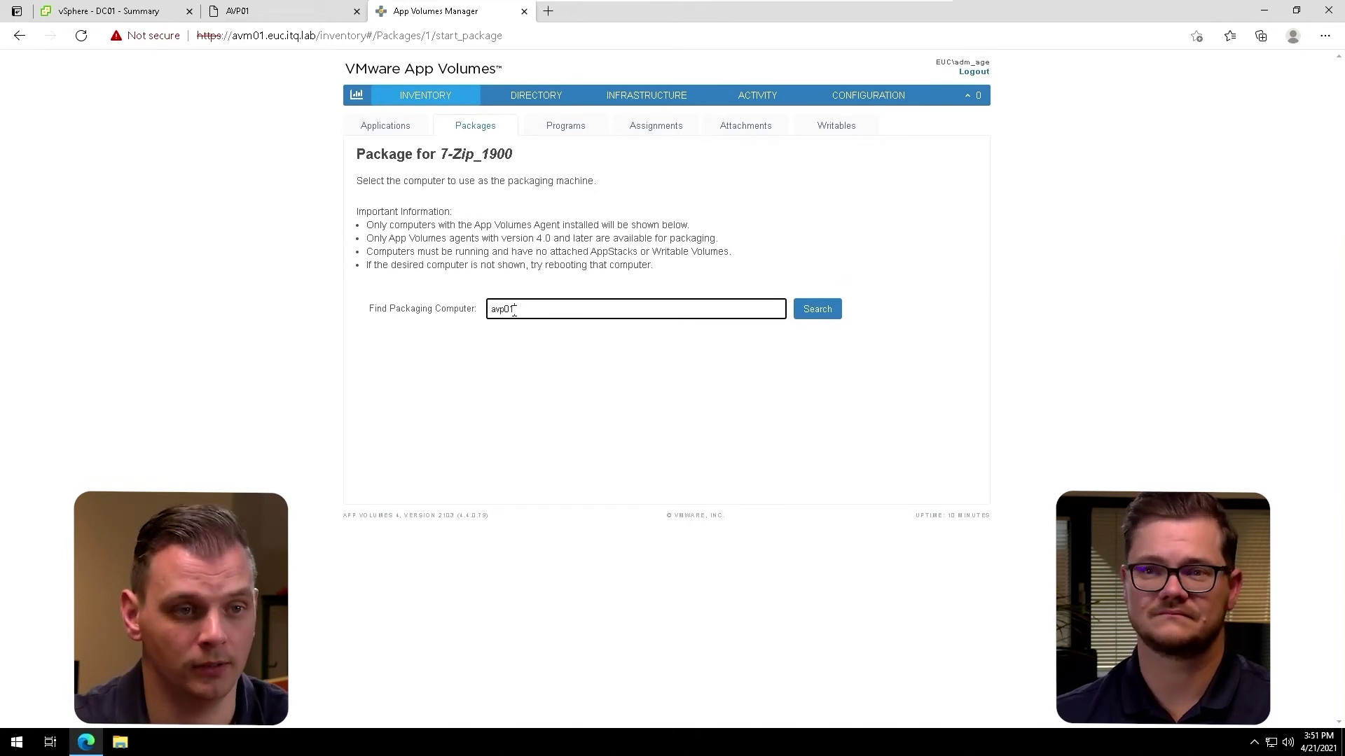
{"action": "left_click", "coordinate": [813, 312]}
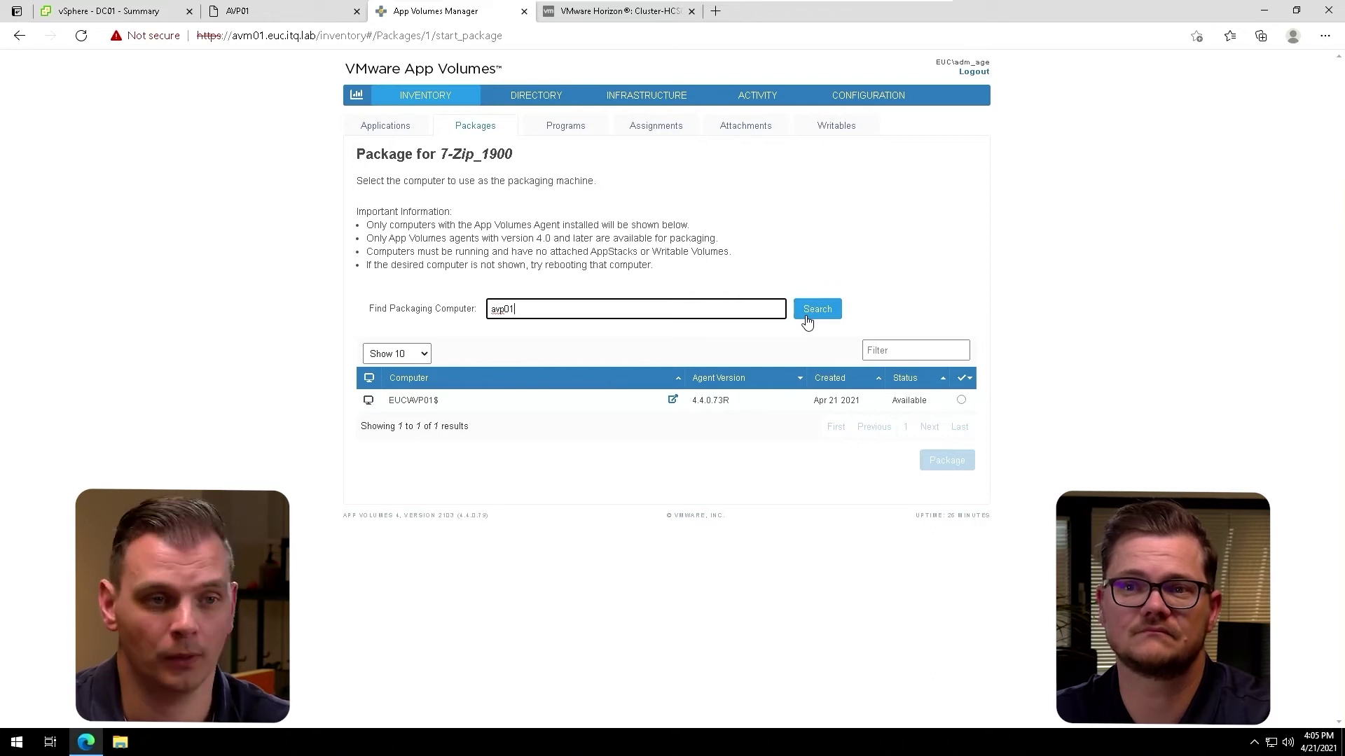
{"action": "left_click", "coordinate": [961, 402]}
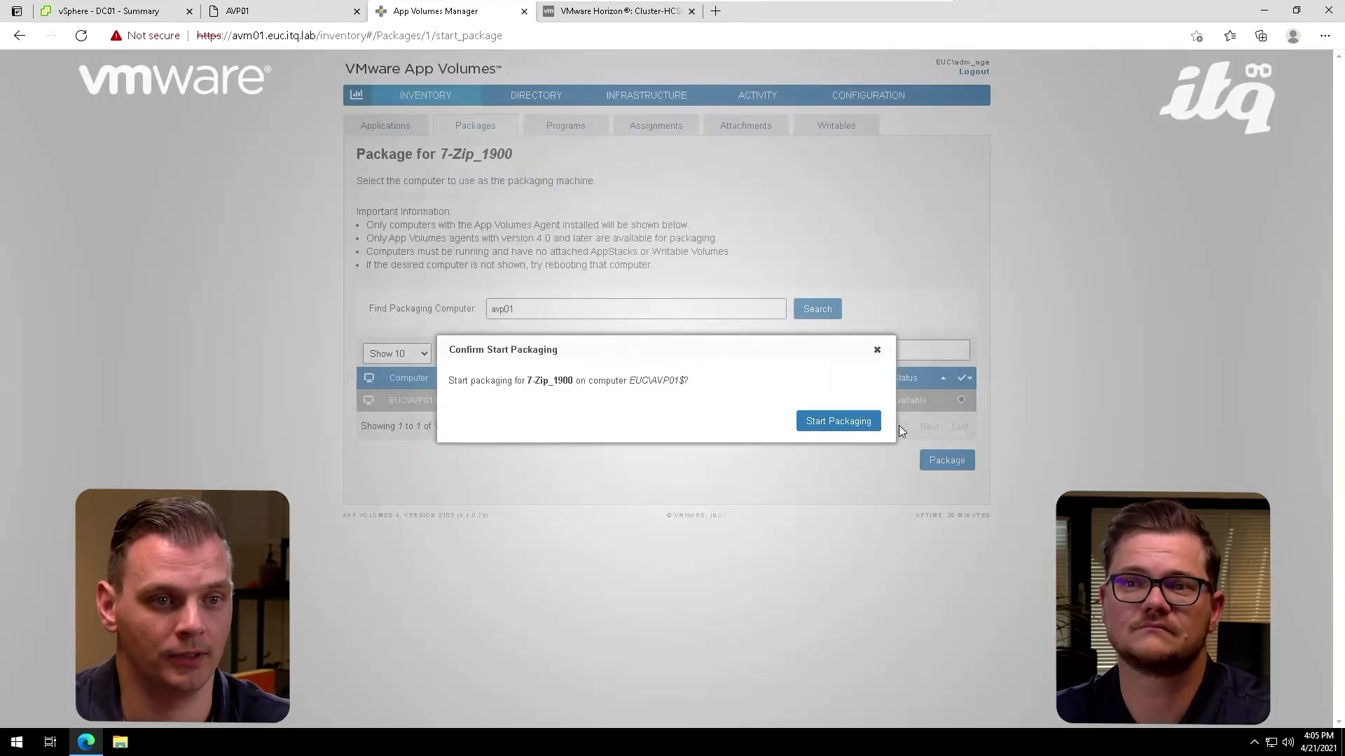
{"action": "left_click", "coordinate": [839, 422]}
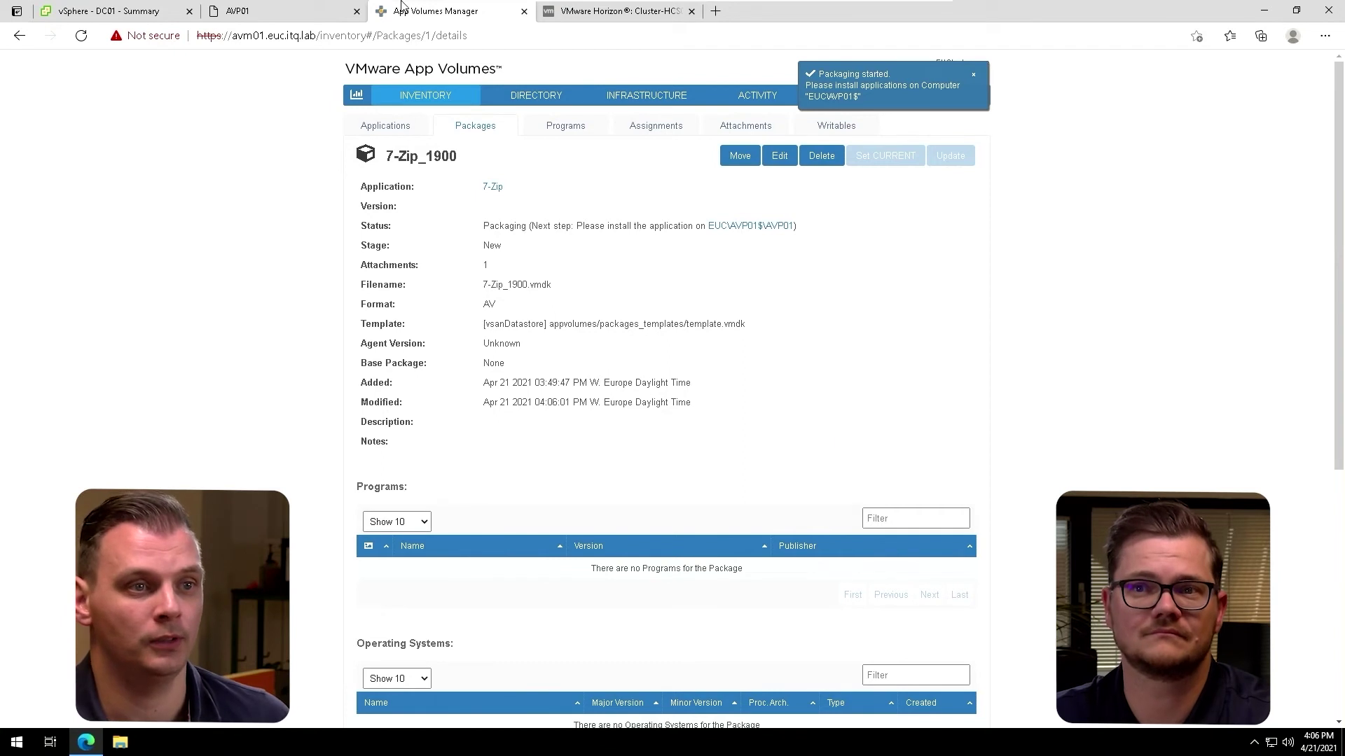
Switch to the AVP01 console and install 7-Zip 19.00 from 7z1900-x64 into C:\Program Files\7-Zip\, closing the installer when done
{"action": "left_click", "coordinate": [275, 10]}
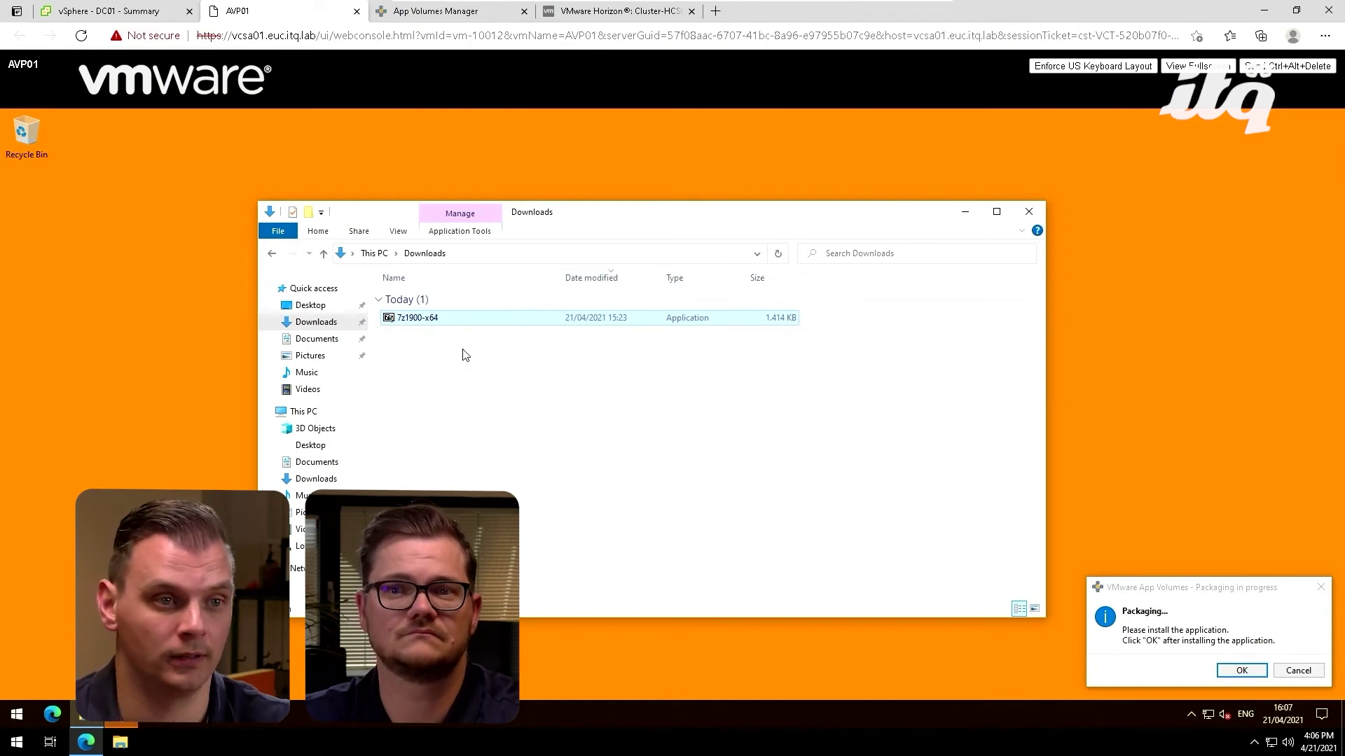
{"action": "double_click", "coordinate": [433, 326]}
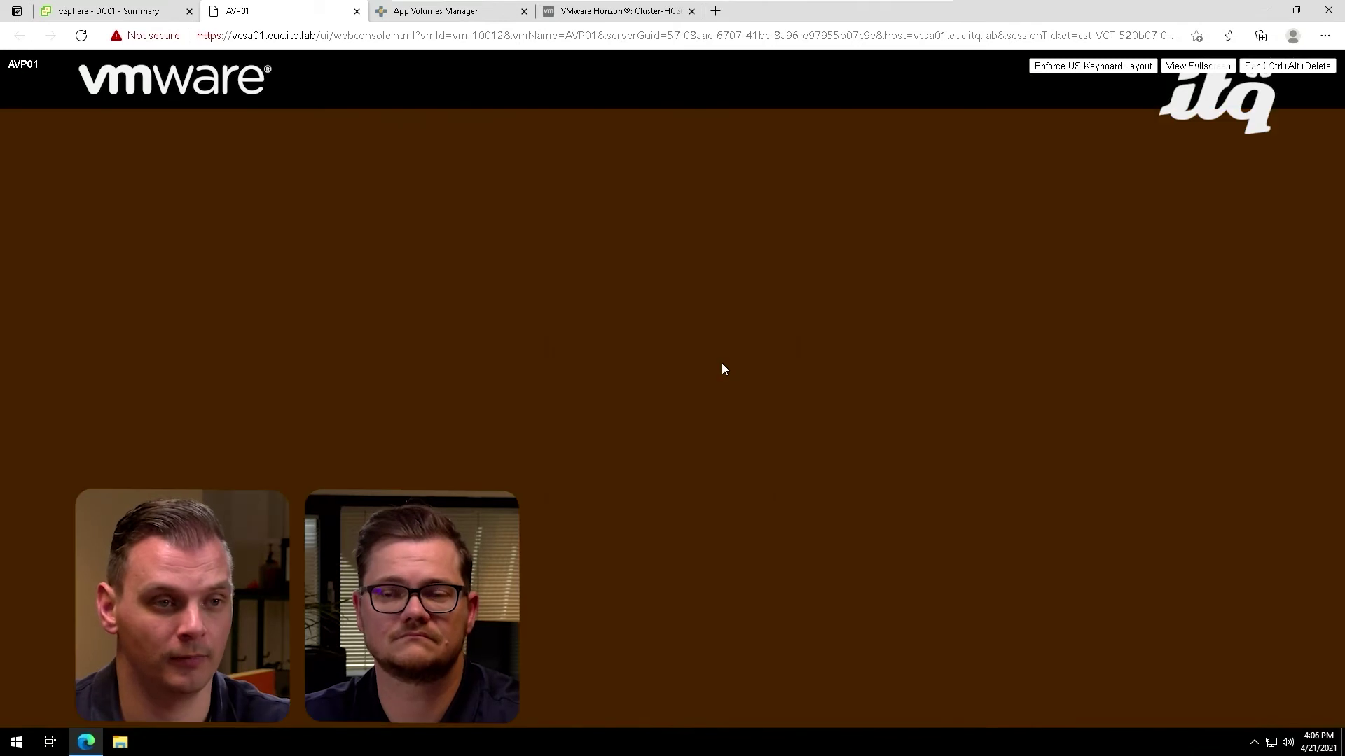
{"action": "left_click", "coordinate": [613, 517]}
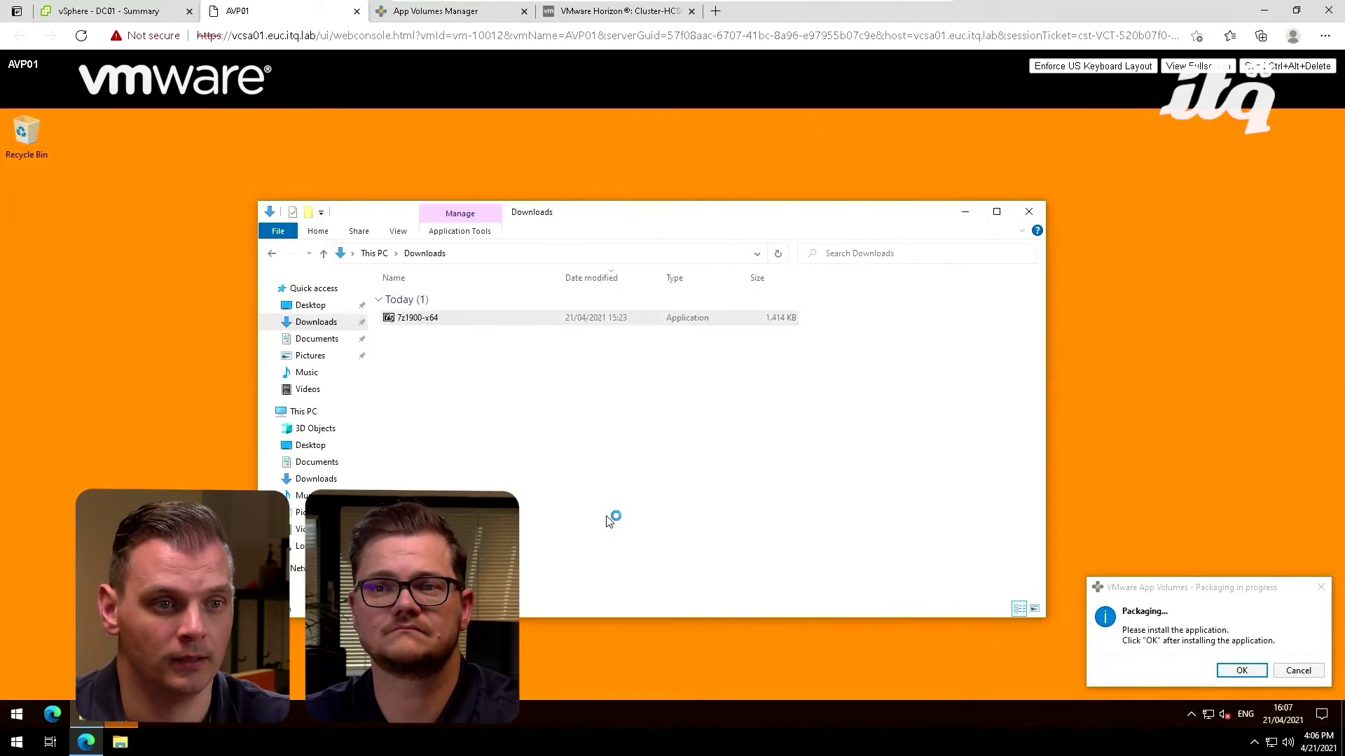
{"action": "left_click", "coordinate": [659, 460]}
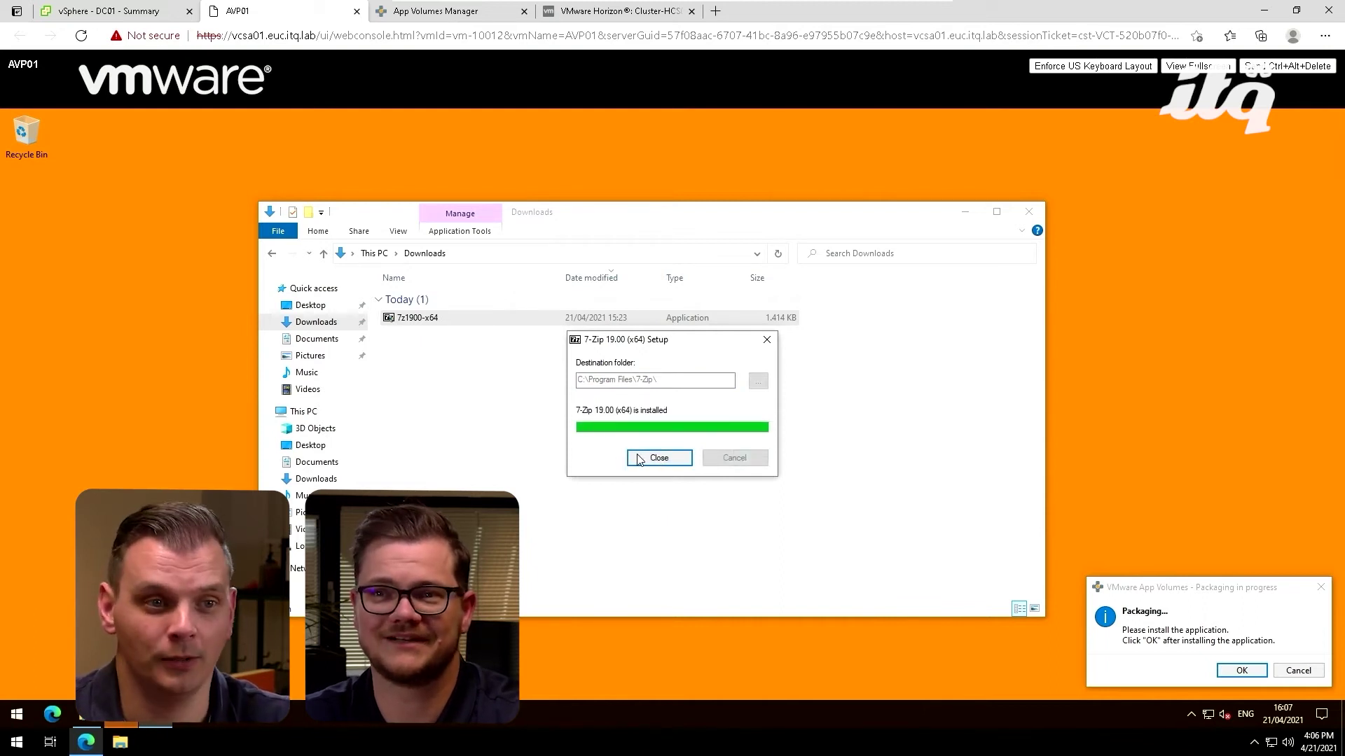
{"action": "left_click", "coordinate": [640, 459]}
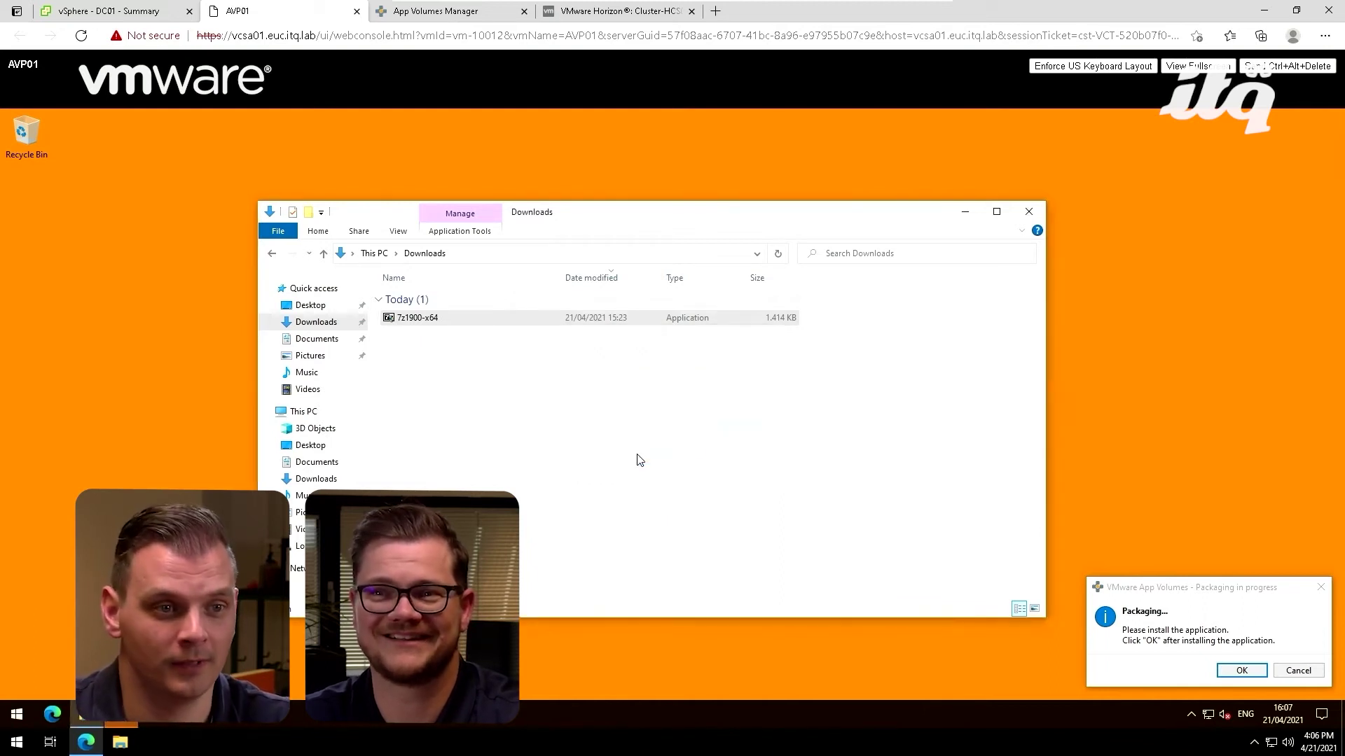
Launch the installed 7-Zip File Manager once on AVP01 to check that it runs, and close it
{"action": "left_click", "coordinate": [16, 714]}
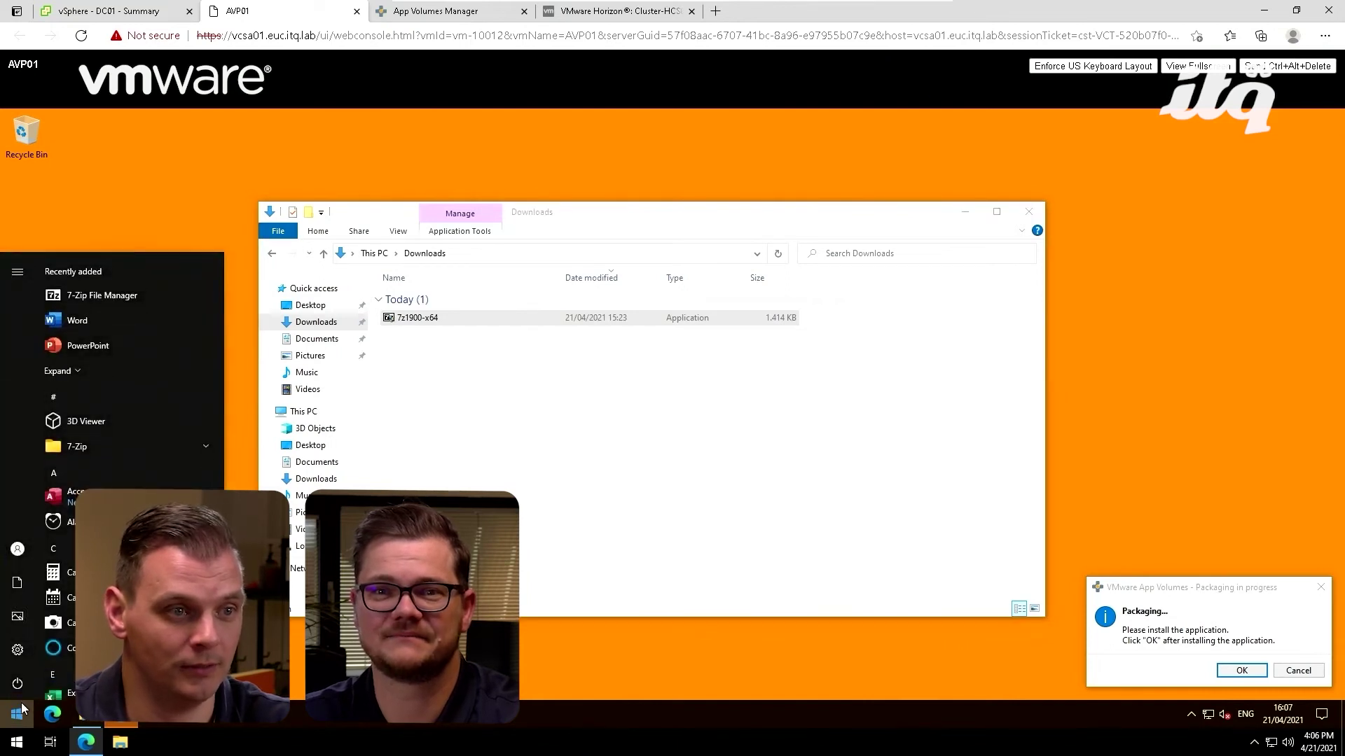
{"action": "left_click", "coordinate": [75, 447]}
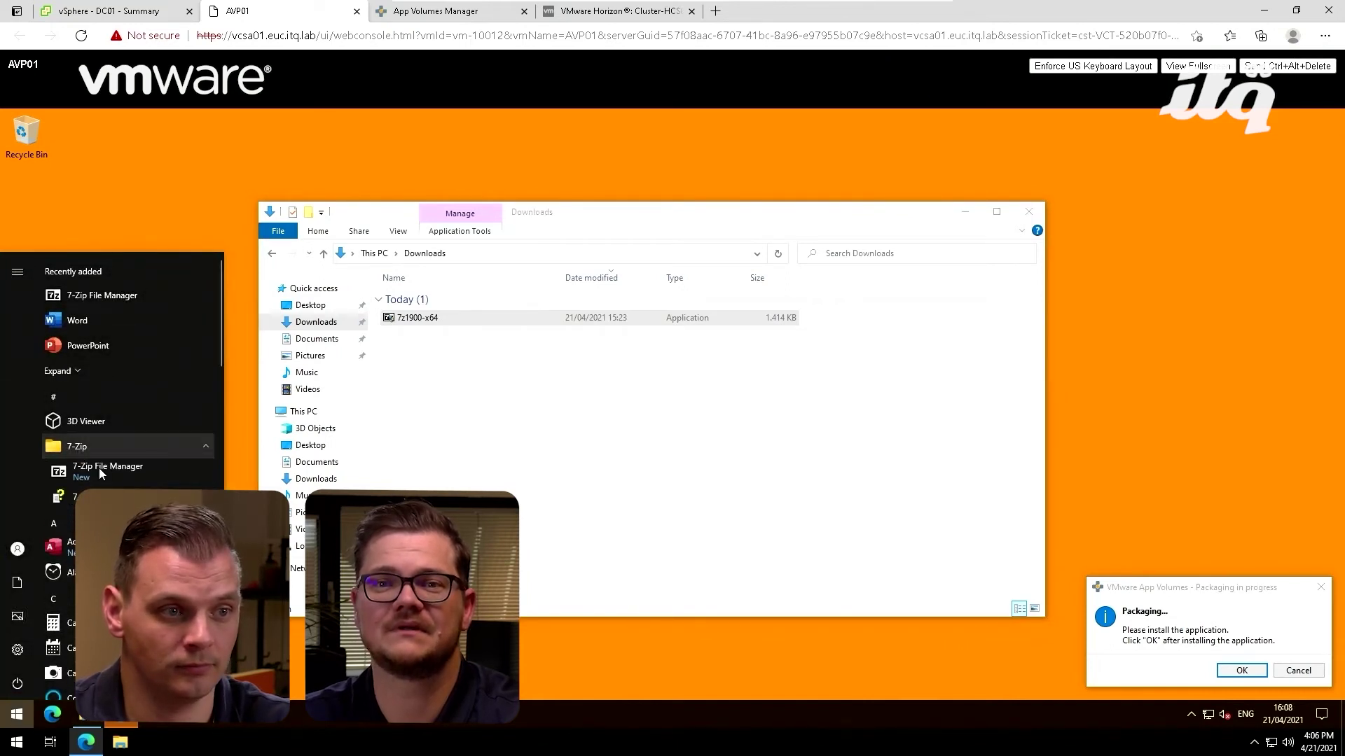
{"action": "left_click", "coordinate": [99, 477]}
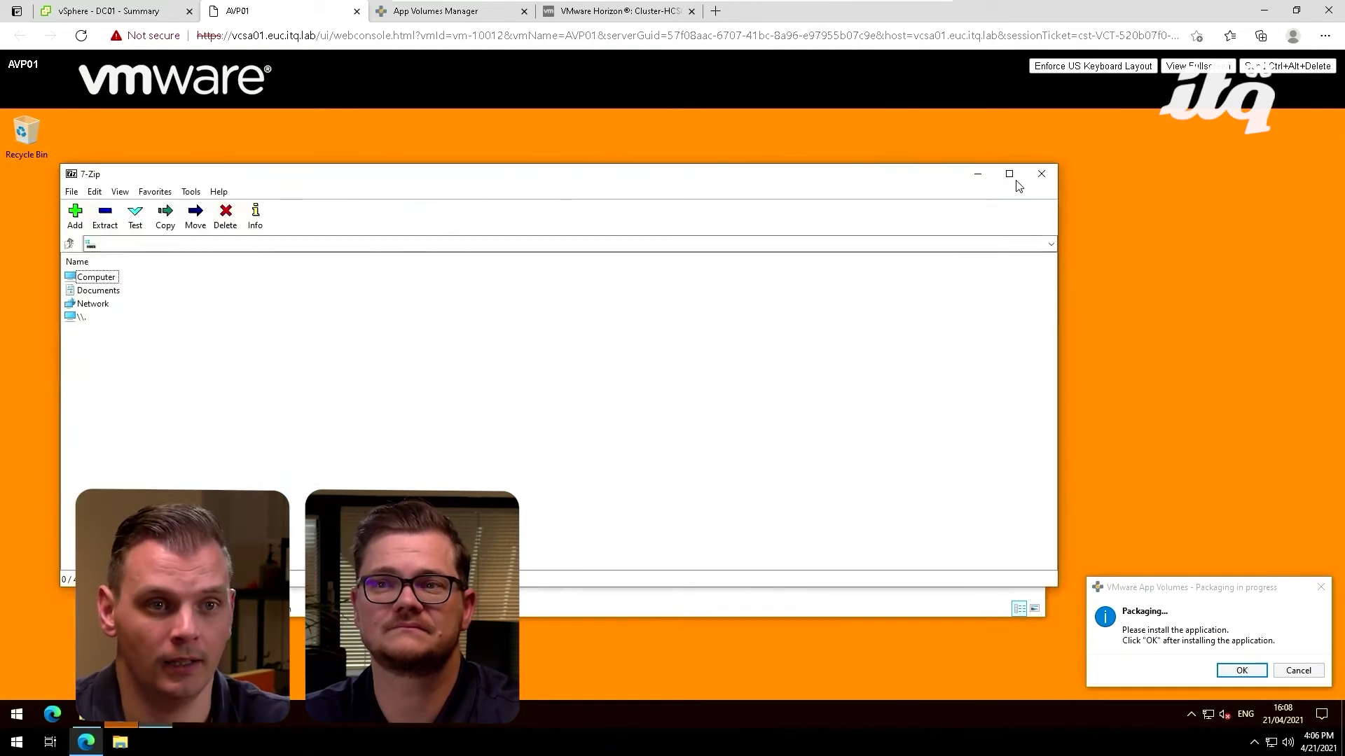
{"action": "left_click", "coordinate": [1042, 175]}
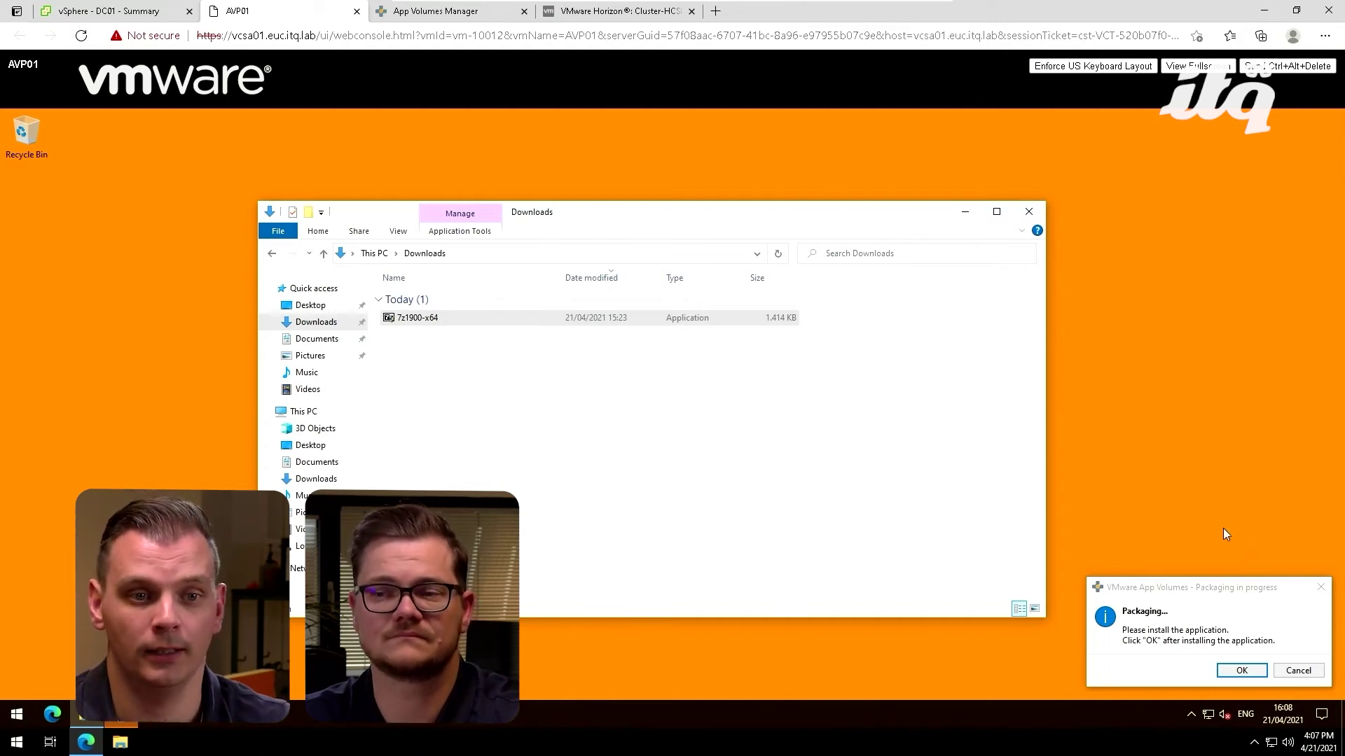
Confirm the installation is complete, finalize the package as 7-Zip 19.00 (x64), version 19.00, without notes, and restart AVP01
{"action": "left_click", "coordinate": [1211, 596]}
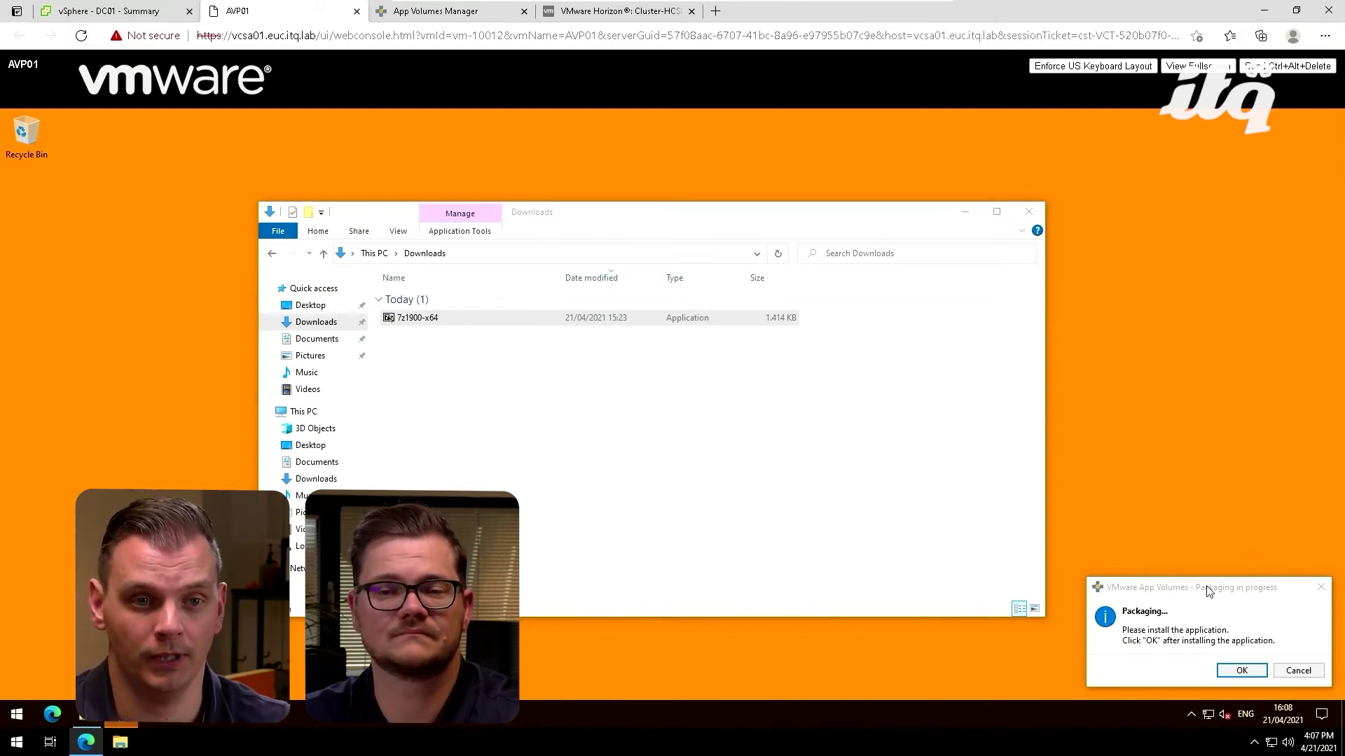
{"action": "left_click", "coordinate": [1234, 670]}
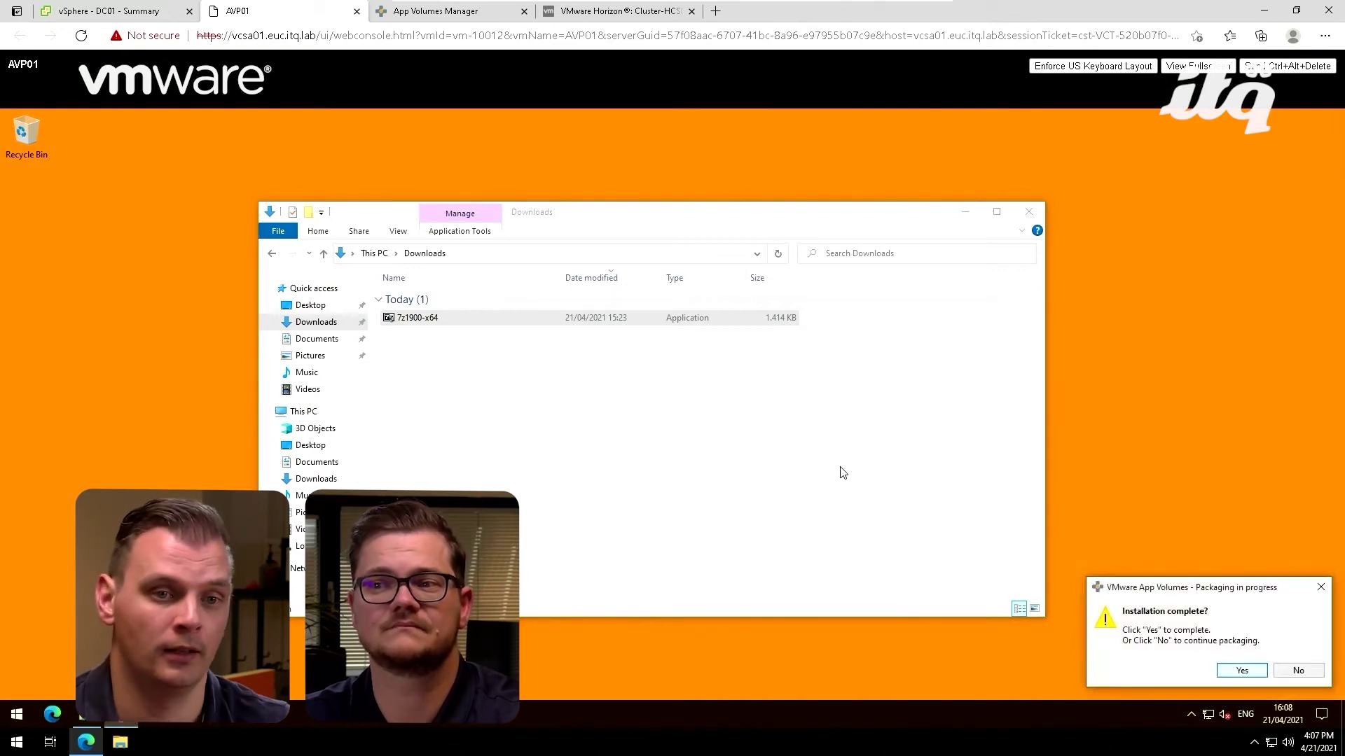
{"action": "left_click", "coordinate": [1234, 670]}
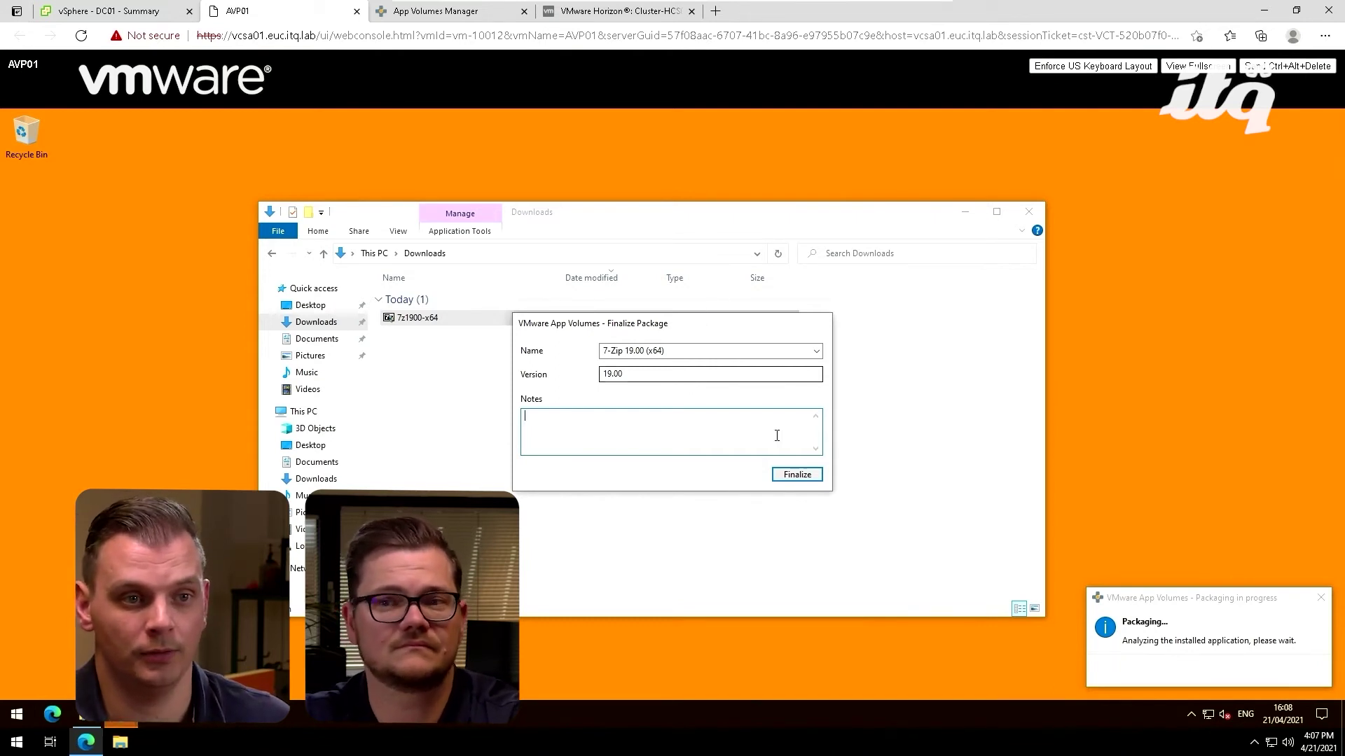
{"action": "left_click", "coordinate": [787, 475]}
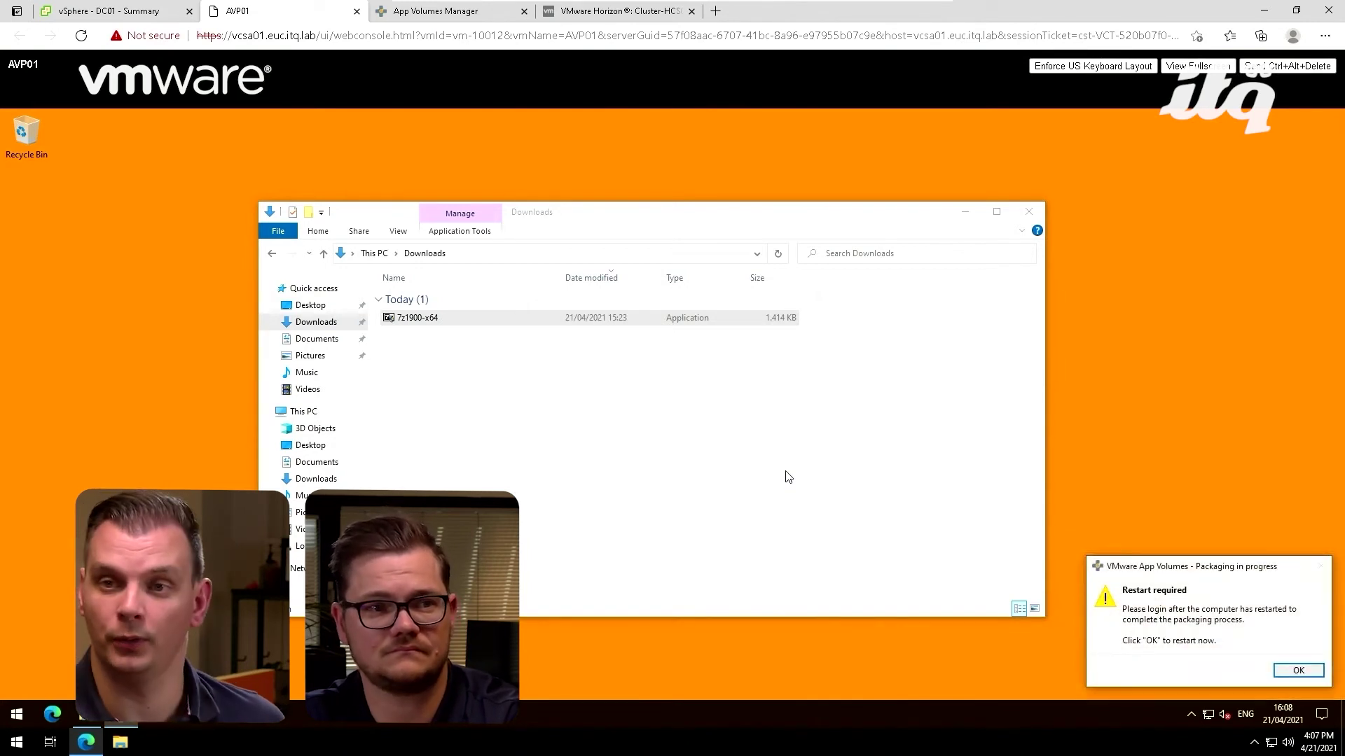
{"action": "left_click", "coordinate": [1310, 675]}
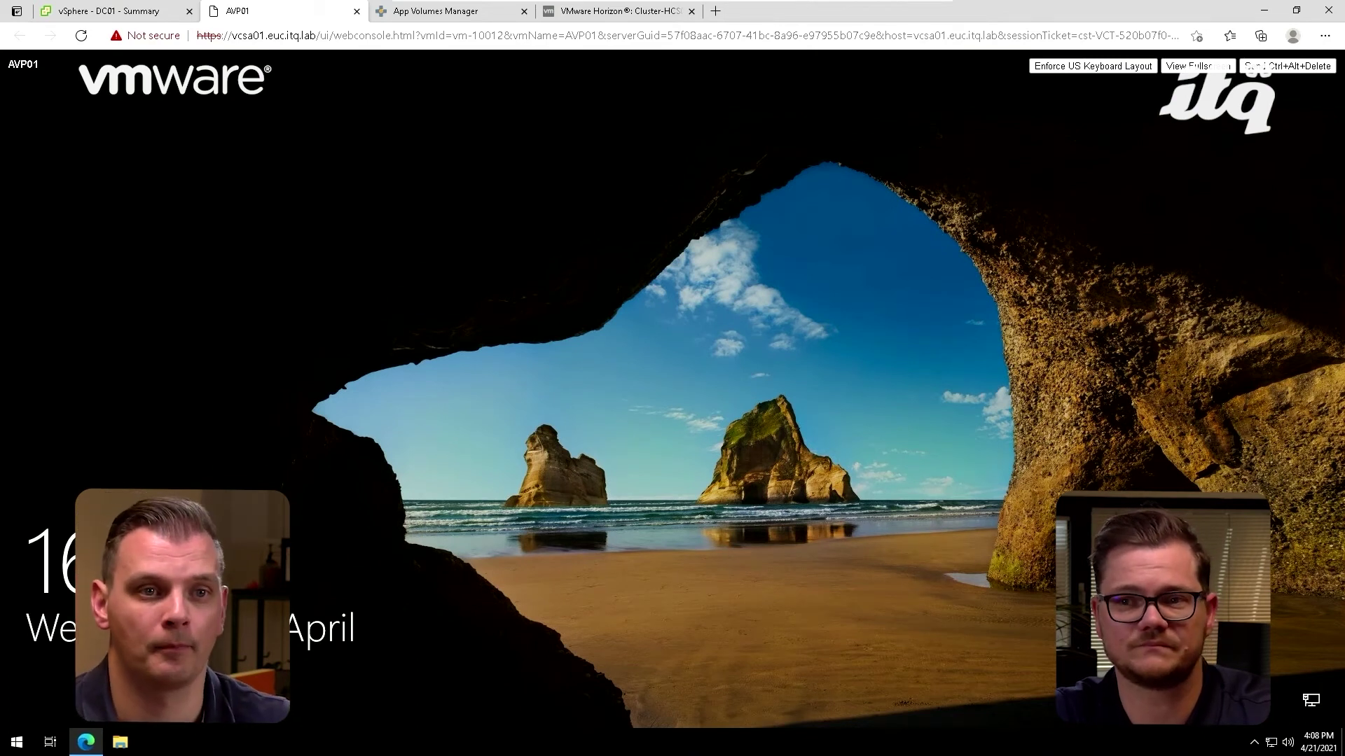
Sign in to the restarted AVP01 to complete the packaging process and dismiss the App Volumes packaging notice
{"action": "left_click", "coordinate": [1257, 67]}
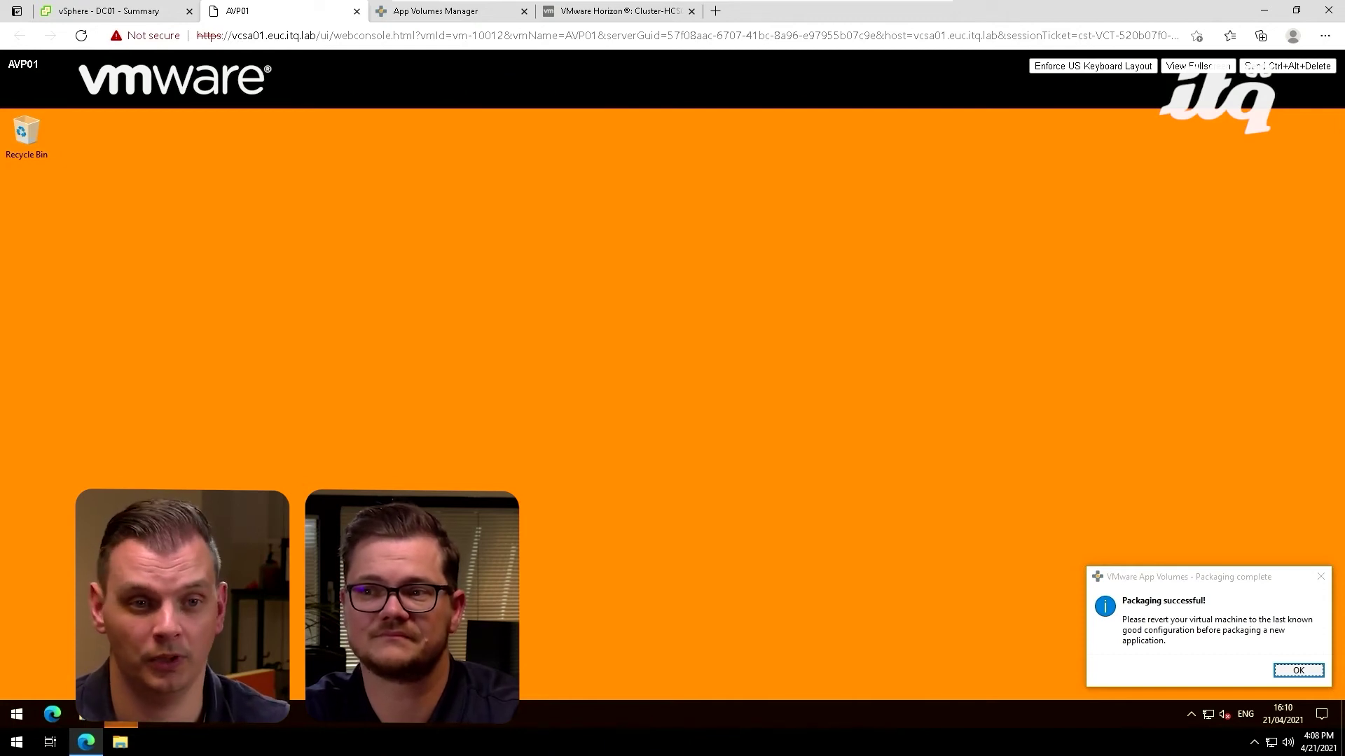
{"action": "left_click", "coordinate": [1304, 673]}
{"action": "left_click", "coordinate": [1299, 671]}
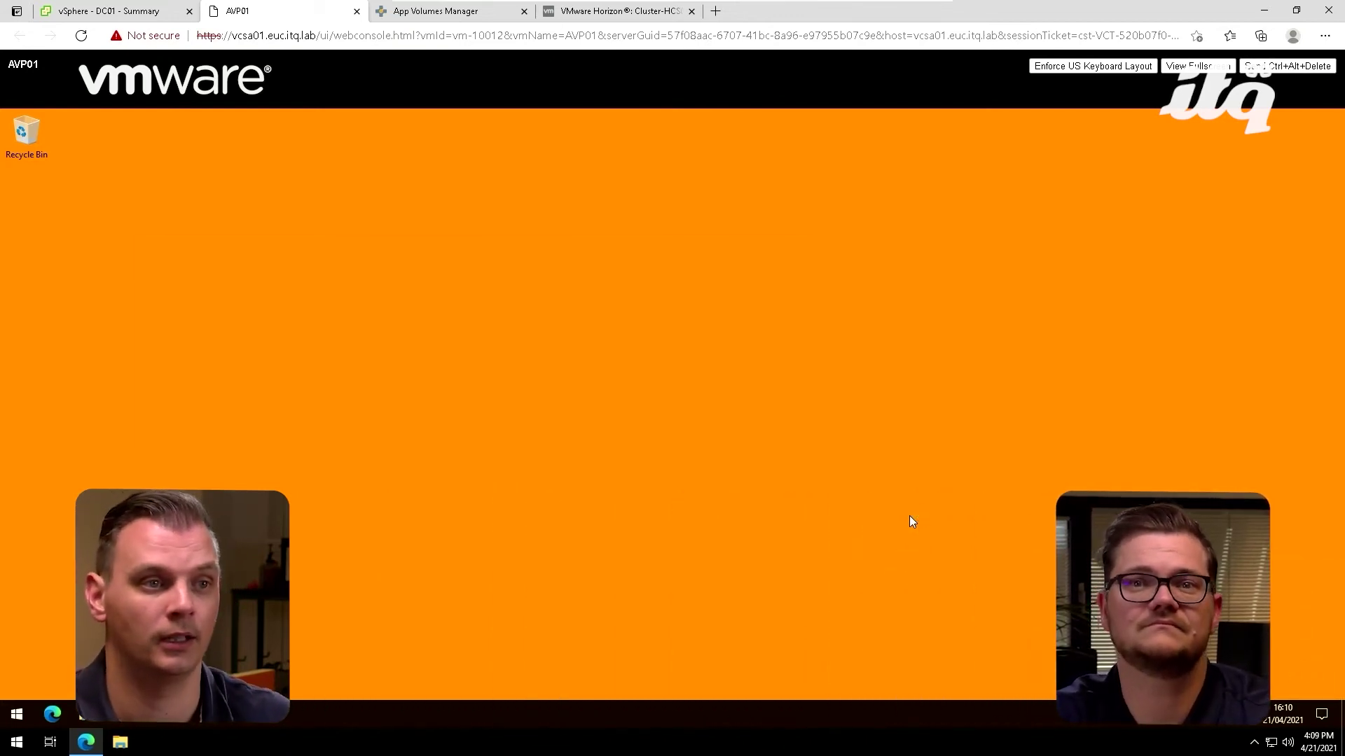
Switch to App Volumes Manager and check the 7-Zip_1900 package's status in the packages list and its details
{"action": "left_click", "coordinate": [411, 12]}
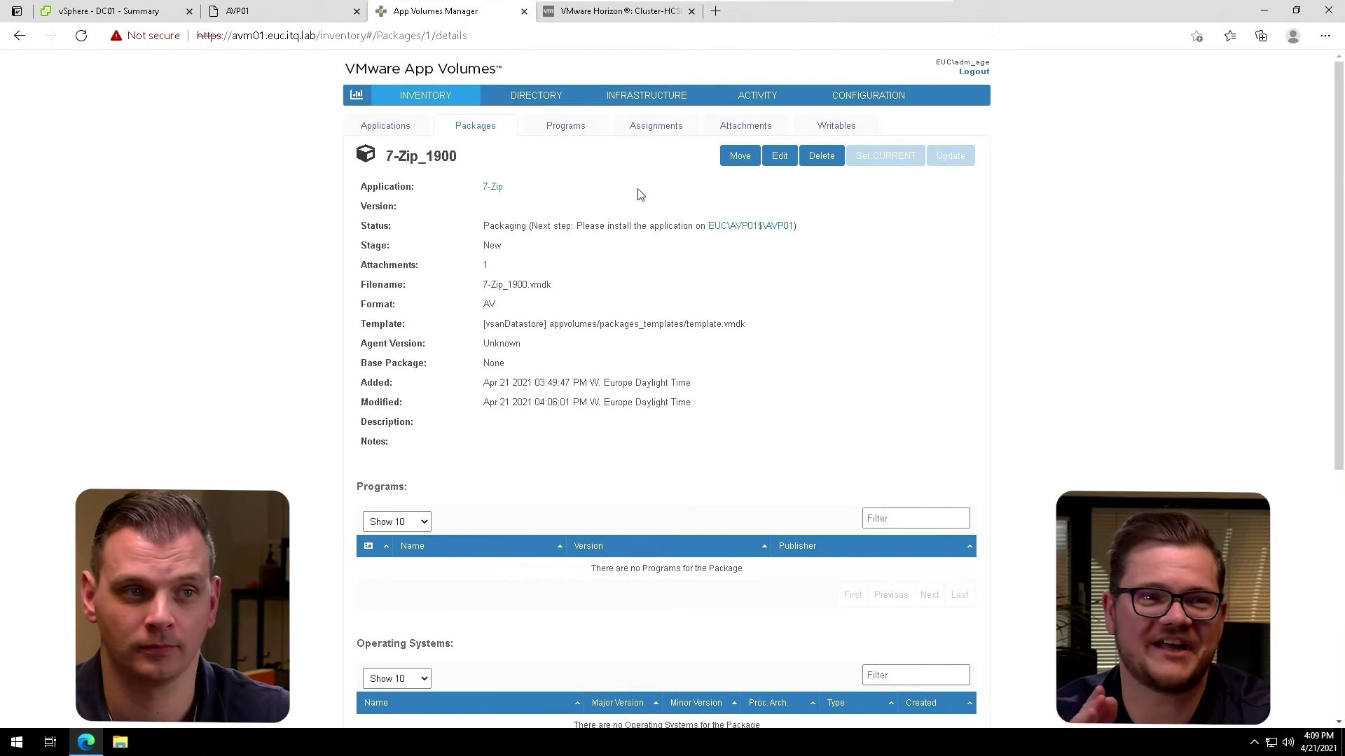
{"action": "left_click", "coordinate": [487, 130]}
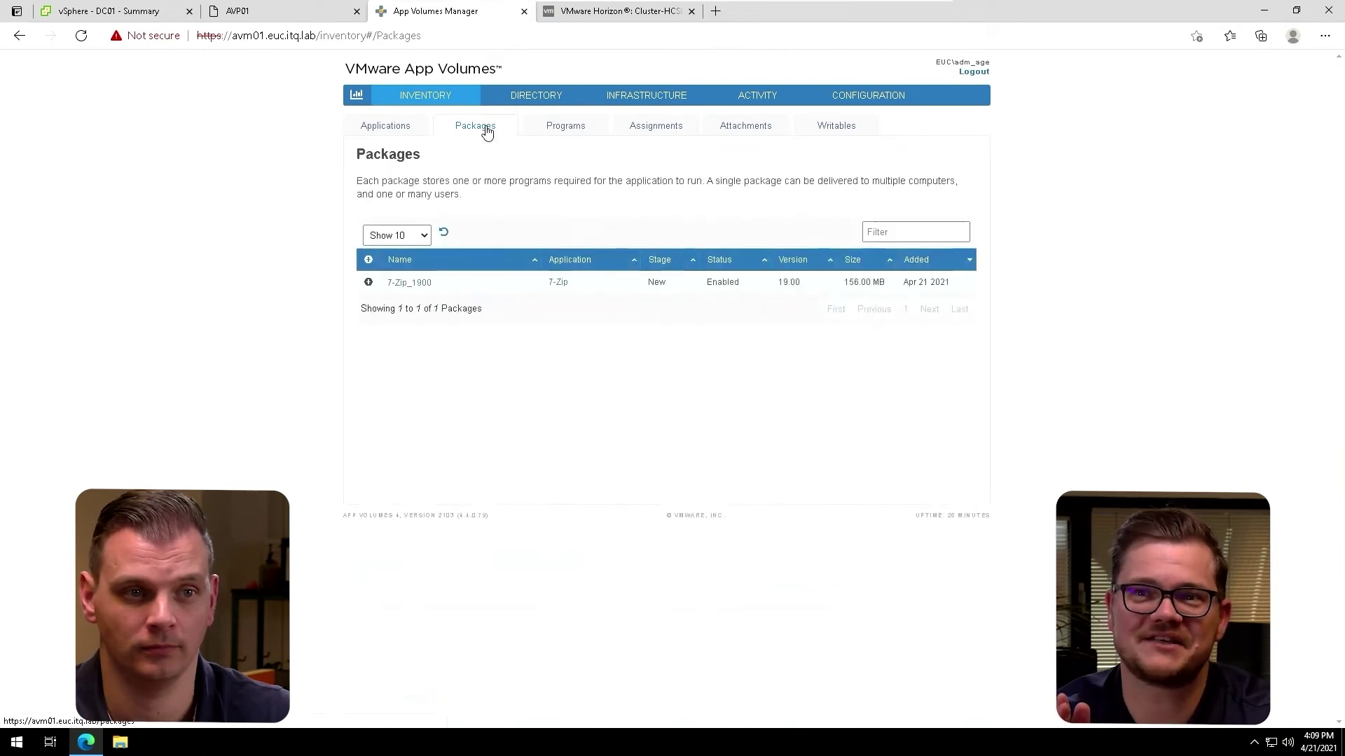
{"action": "left_click", "coordinate": [418, 285]}
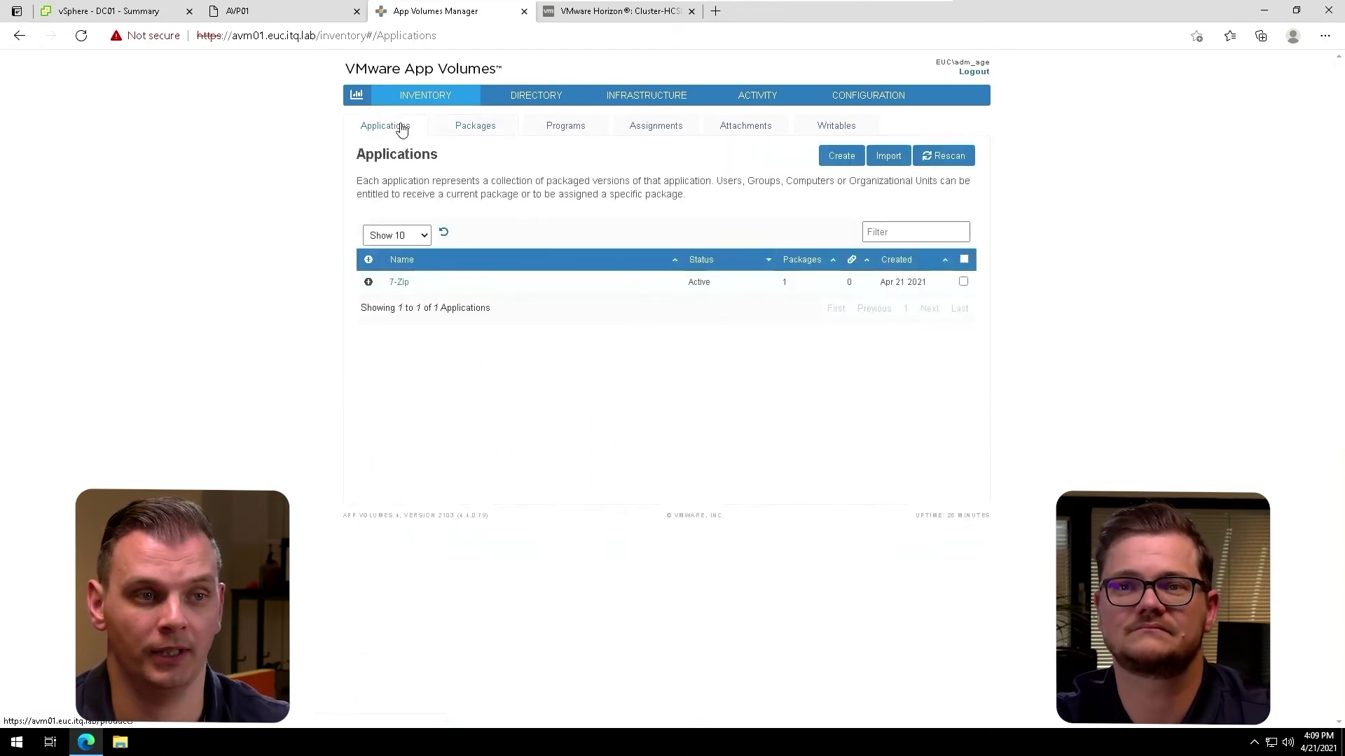
Search Active Directory for "domain use" and assign the 7-Zip application to EUC\Domain Users with the Marker assignment type and CURRENT marker
{"action": "left_click", "coordinate": [368, 282]}
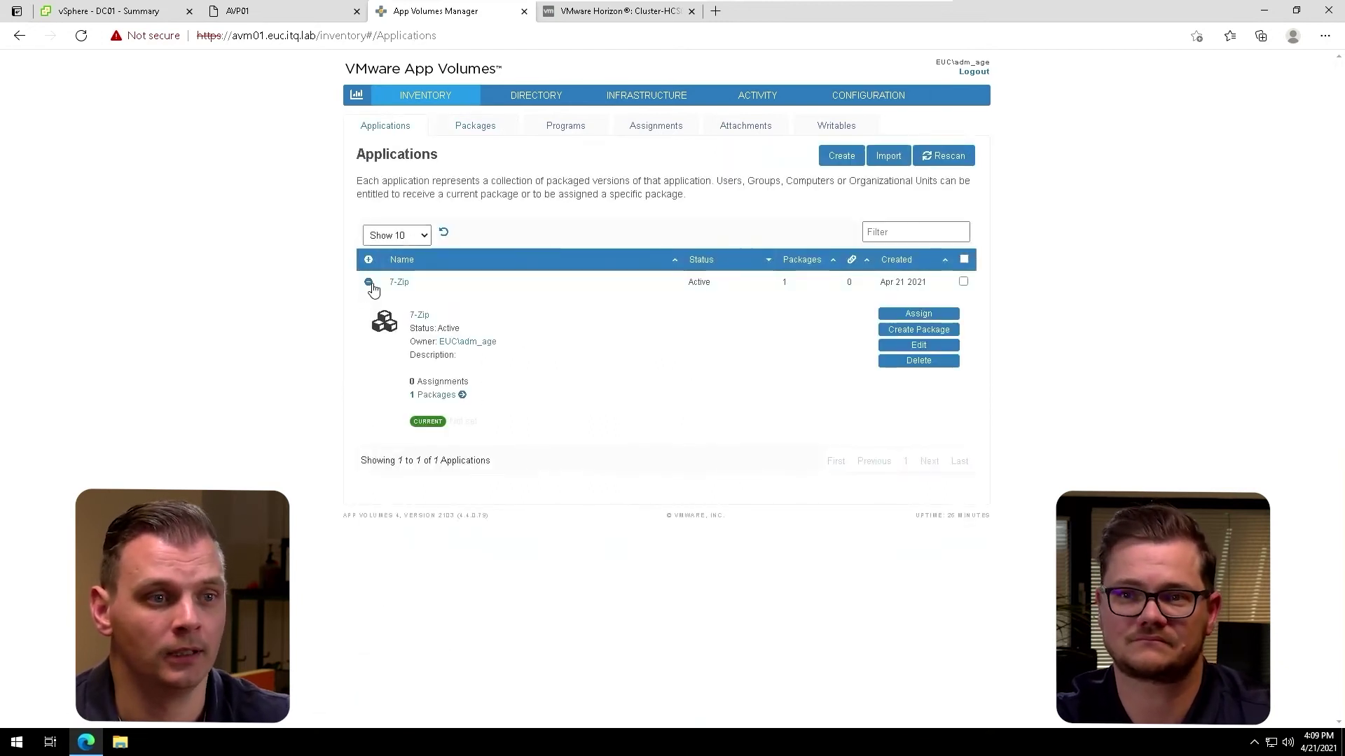
{"action": "left_click", "coordinate": [902, 316]}
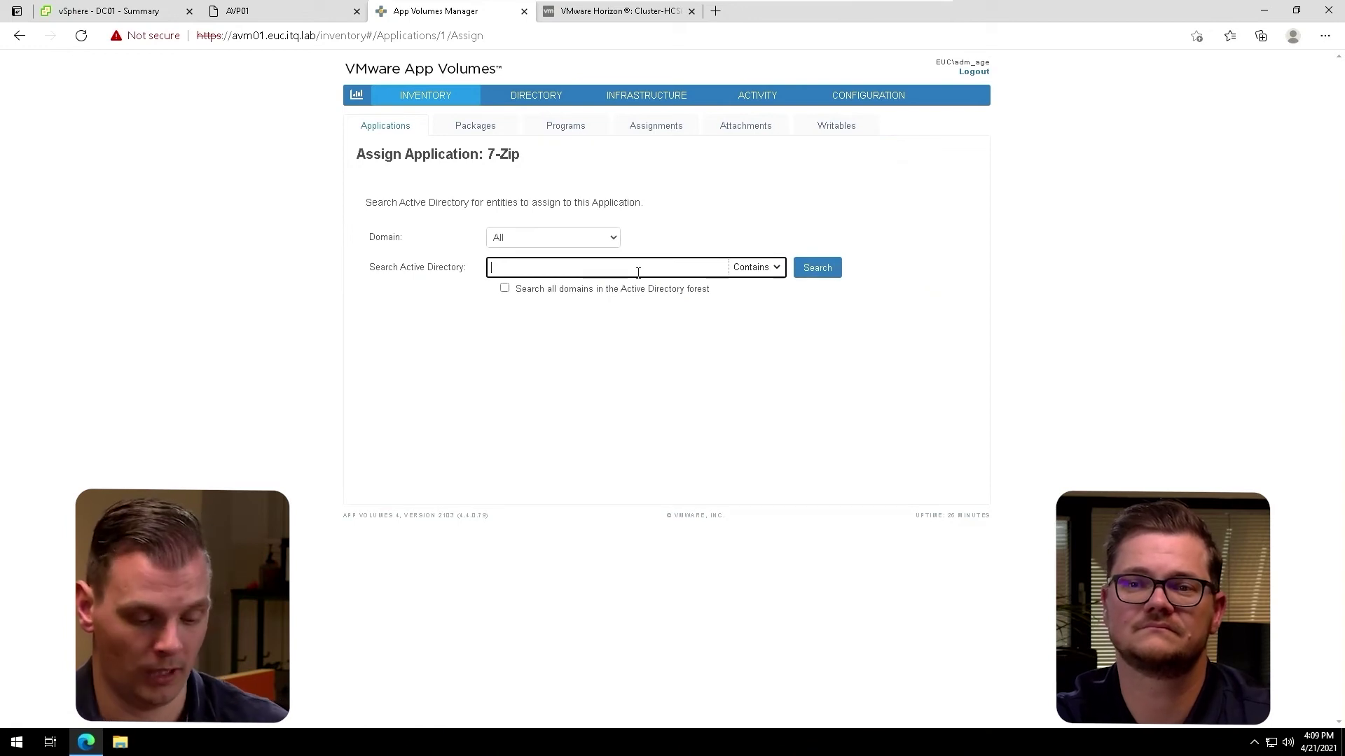
{"action": "type", "text": "d"}
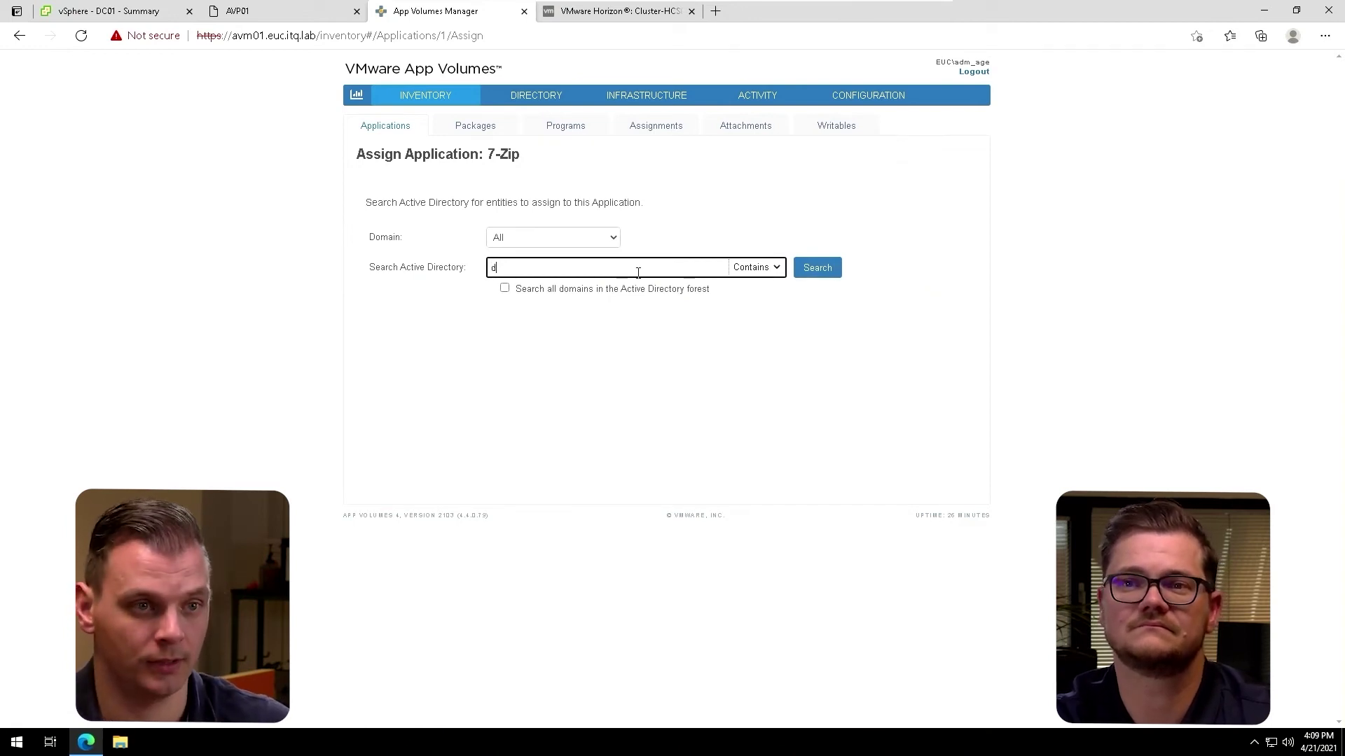
{"action": "type", "text": "omain use"}
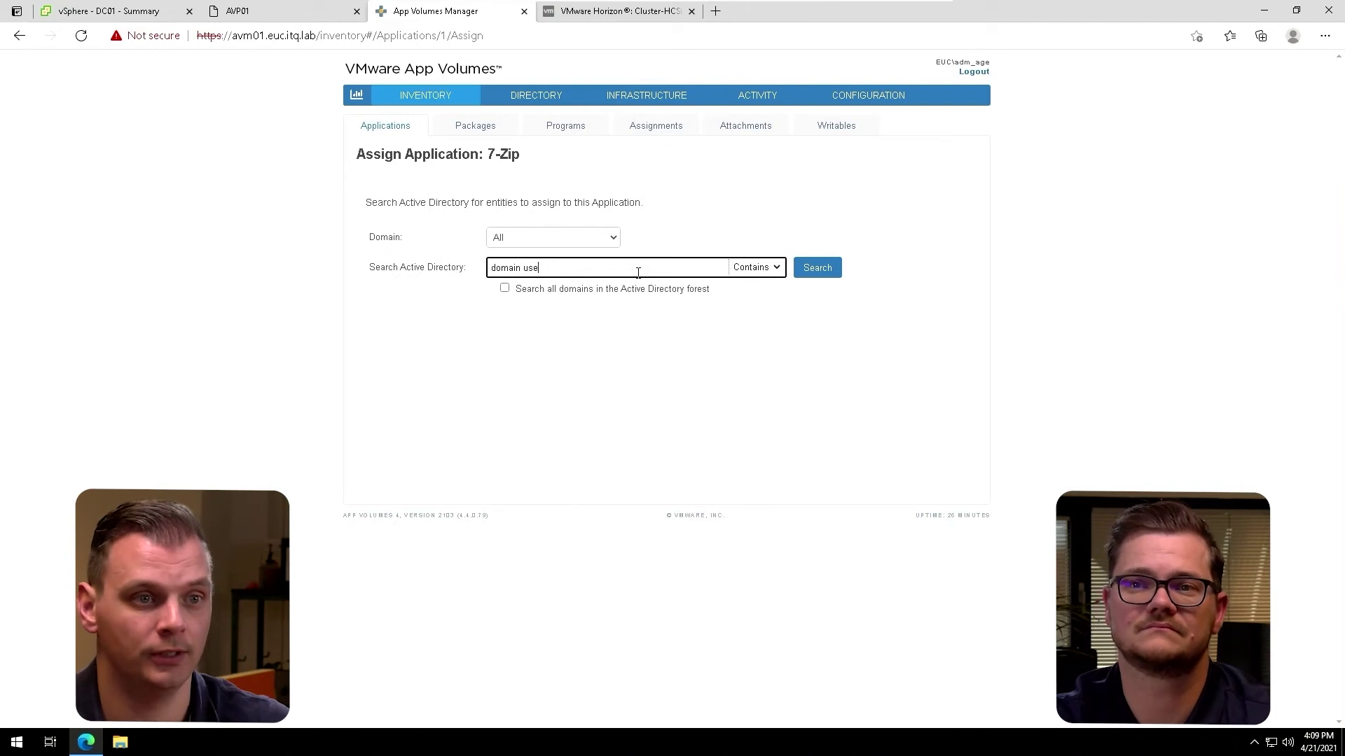
{"action": "key", "text": "Return"}
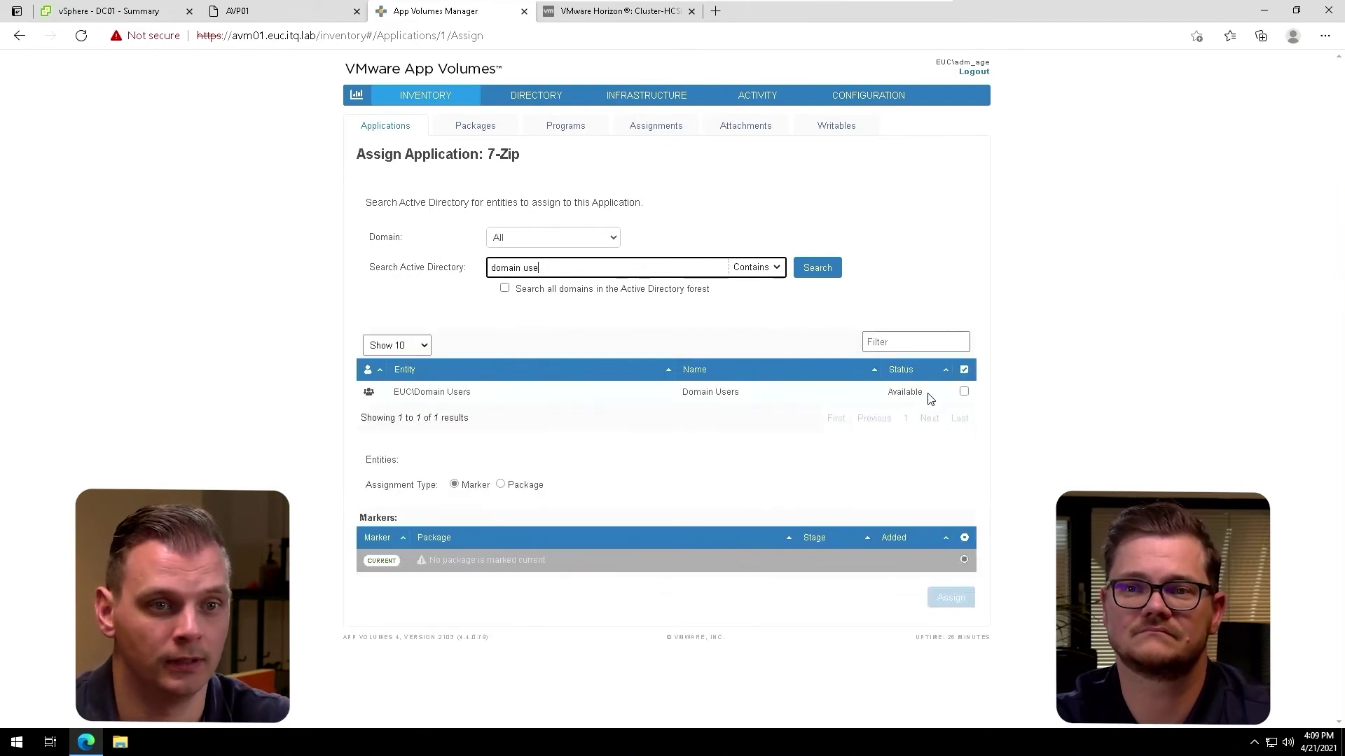
{"action": "left_click", "coordinate": [964, 392]}
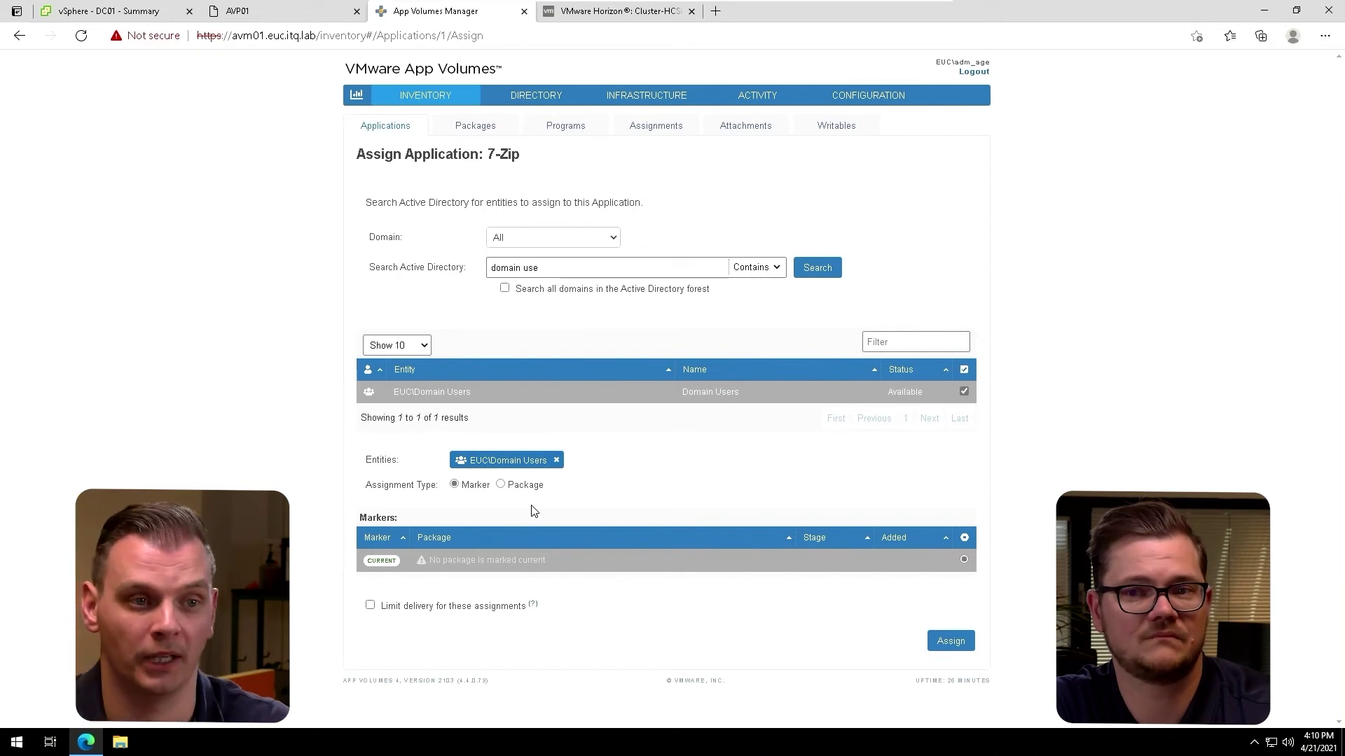
{"action": "left_click", "coordinate": [952, 648]}
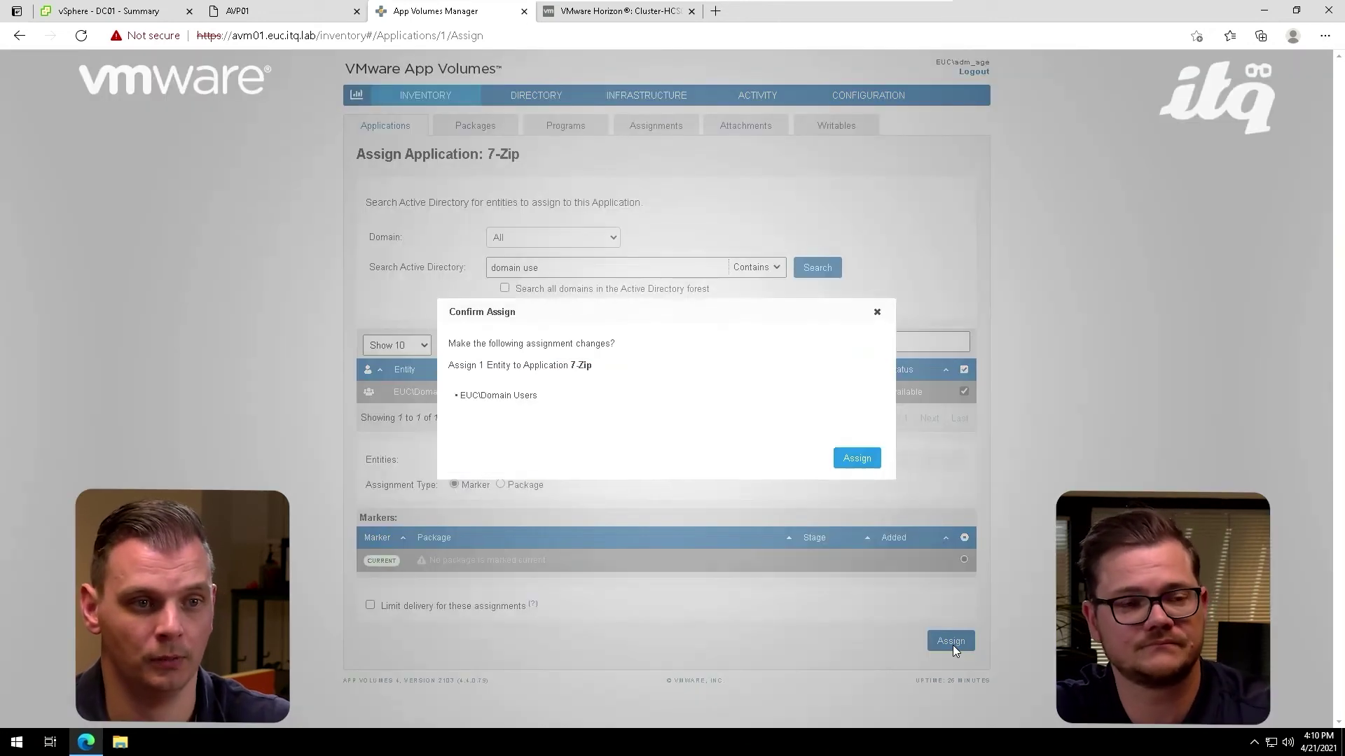
{"action": "left_click", "coordinate": [856, 456]}
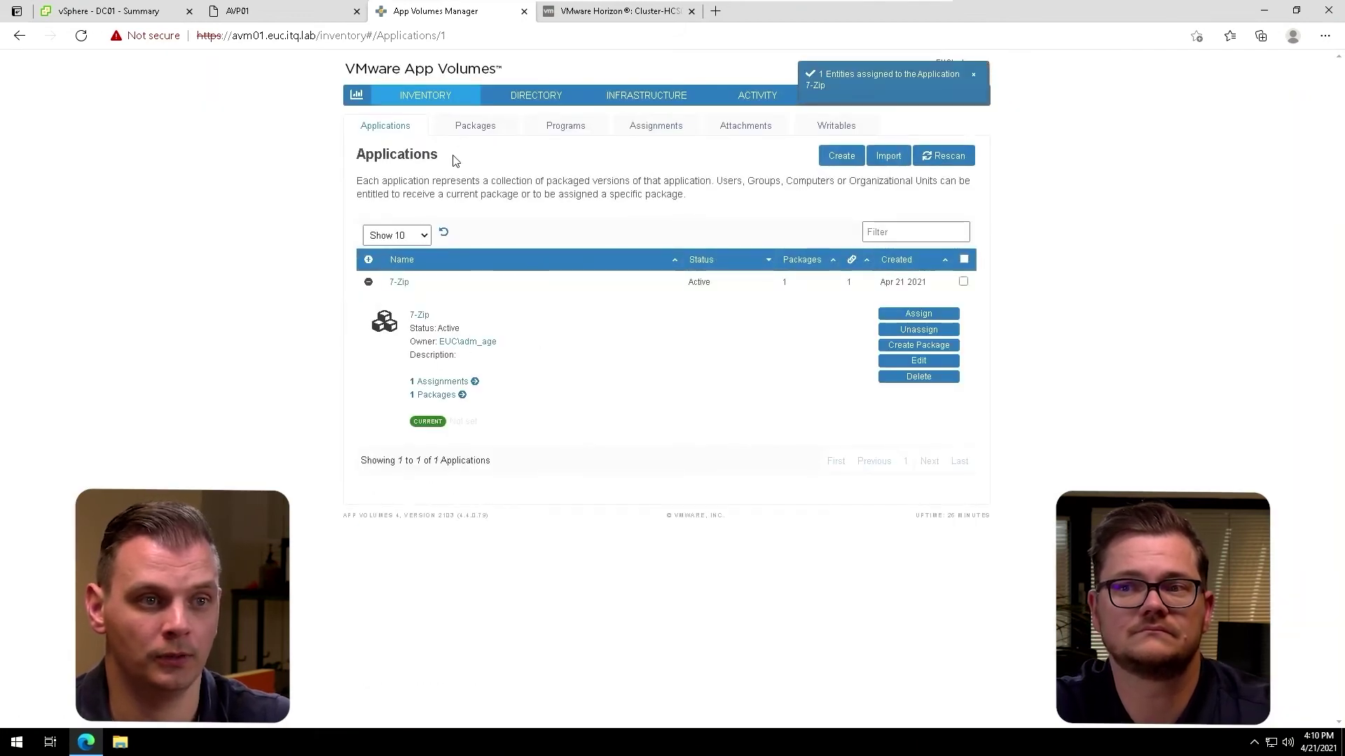
Open the 7-Zip_1900 package's details and set it as the CURRENT package for the 7-Zip application
{"action": "left_click", "coordinate": [456, 129]}
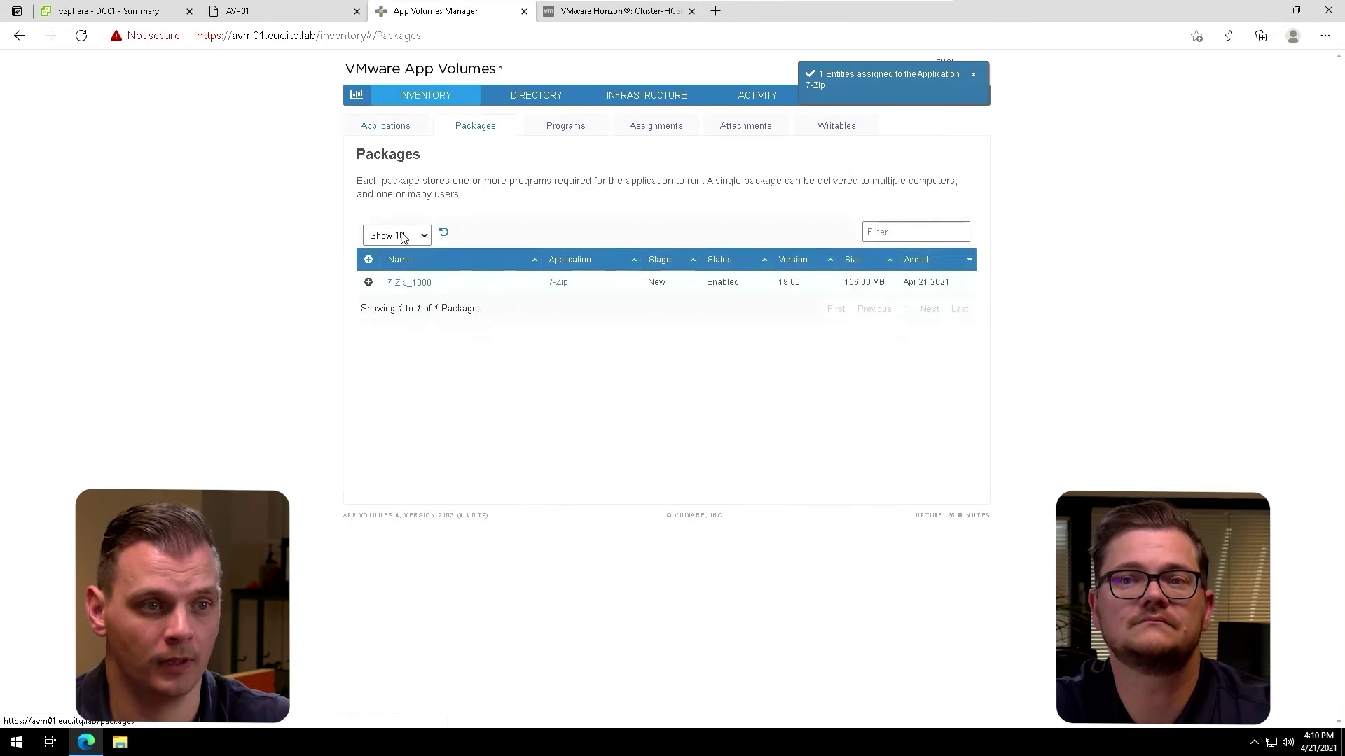
{"action": "left_click", "coordinate": [409, 284]}
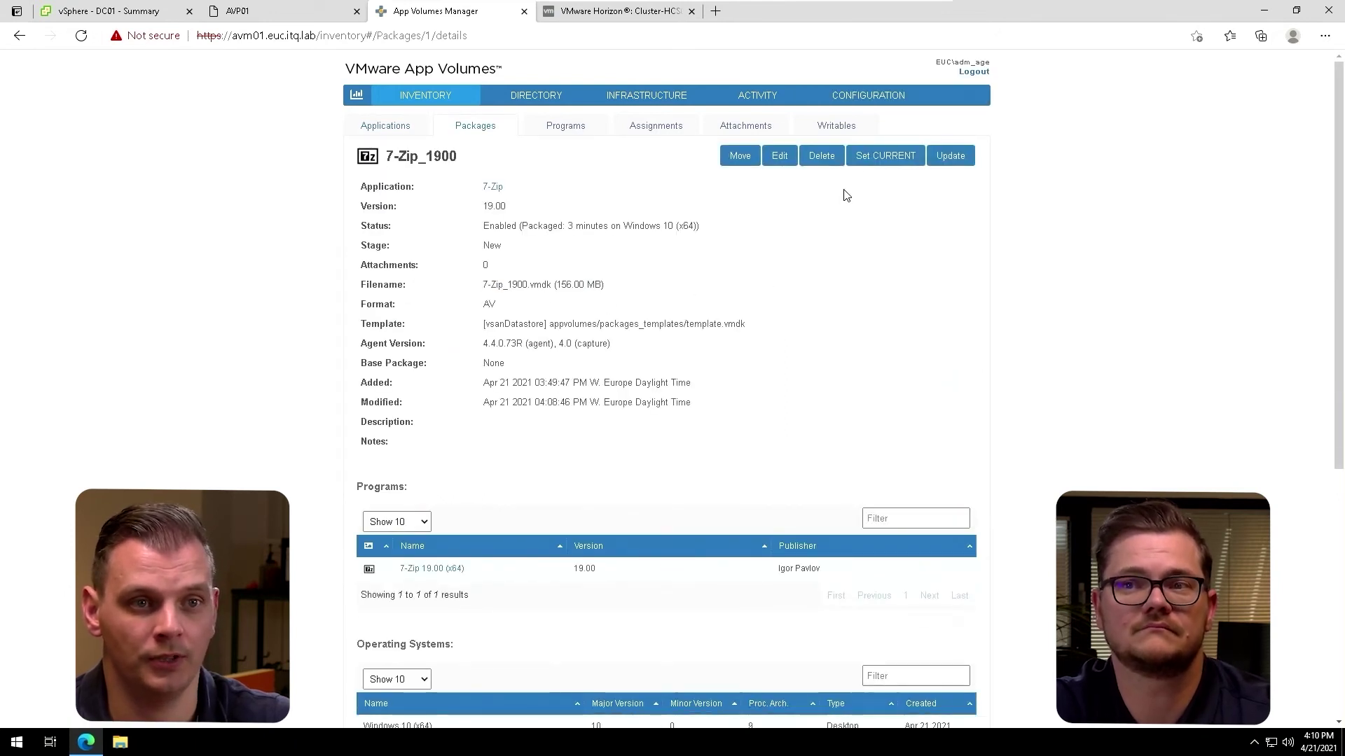
{"action": "left_click", "coordinate": [868, 157]}
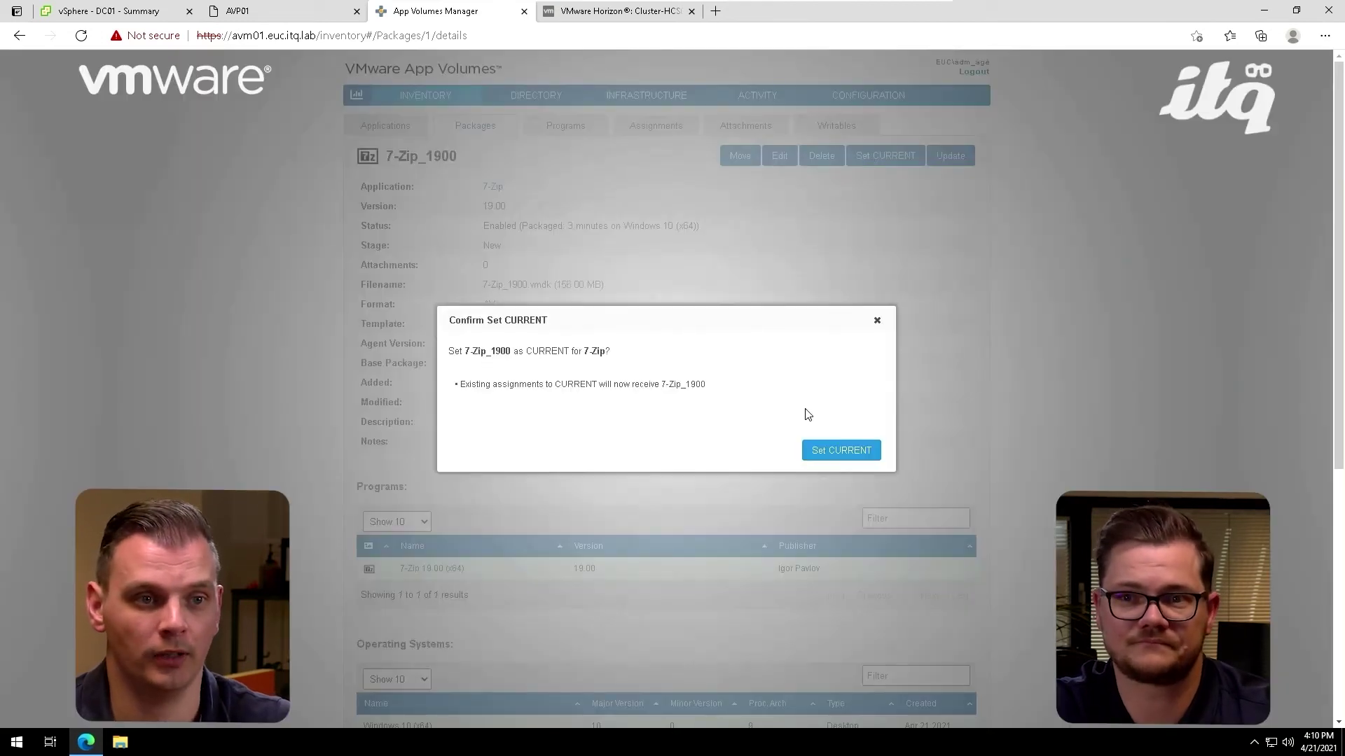
{"action": "left_click", "coordinate": [833, 451]}
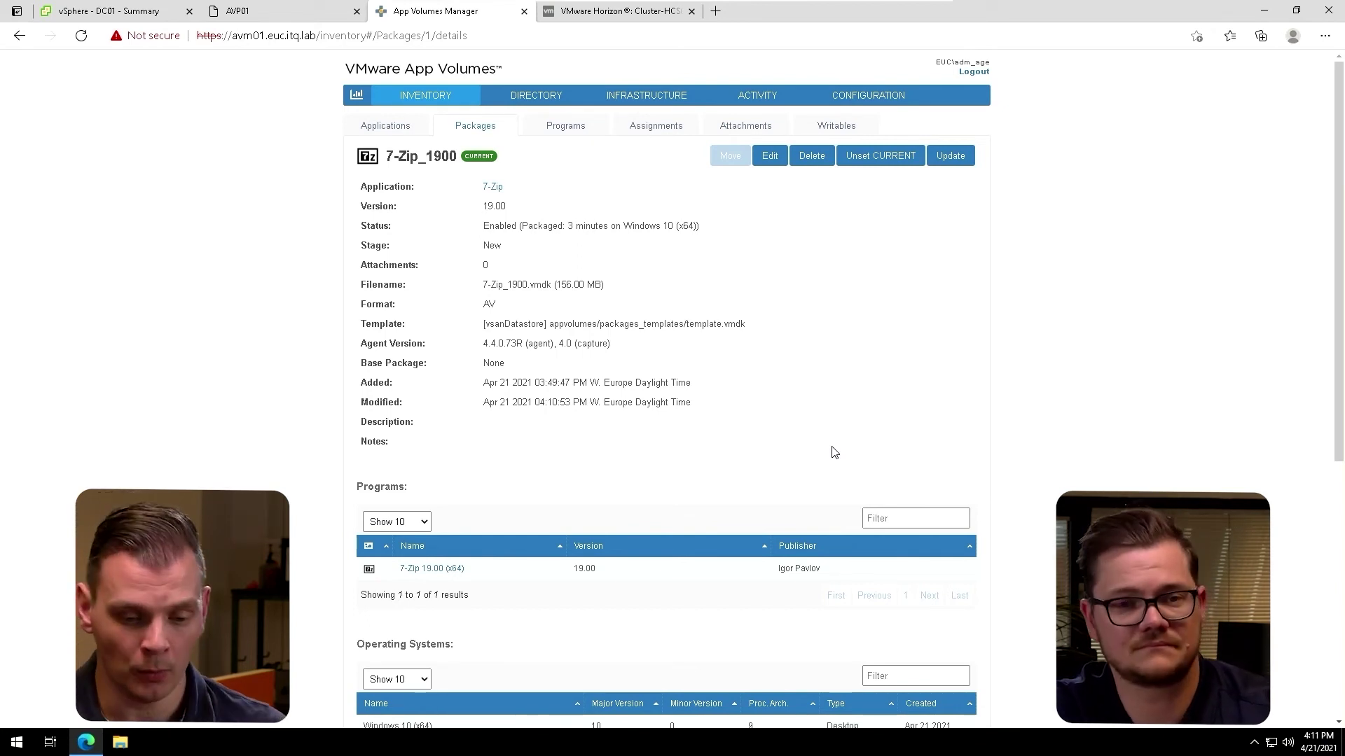
Open the VMware Horizon portal at hcs01.euc.itq.lab in a new browser tab and choose HTML Access
{"action": "left_click", "coordinate": [715, 11]}
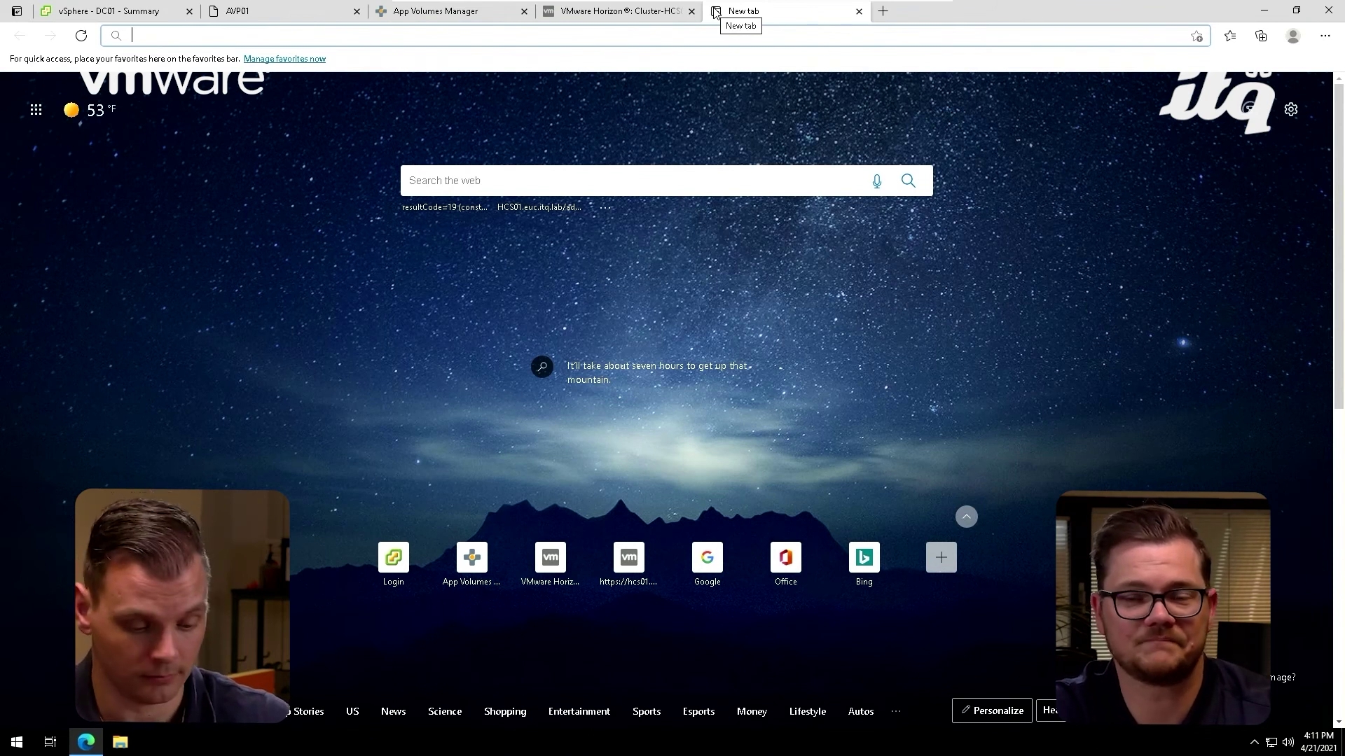
{"action": "type", "text": "hcs"}
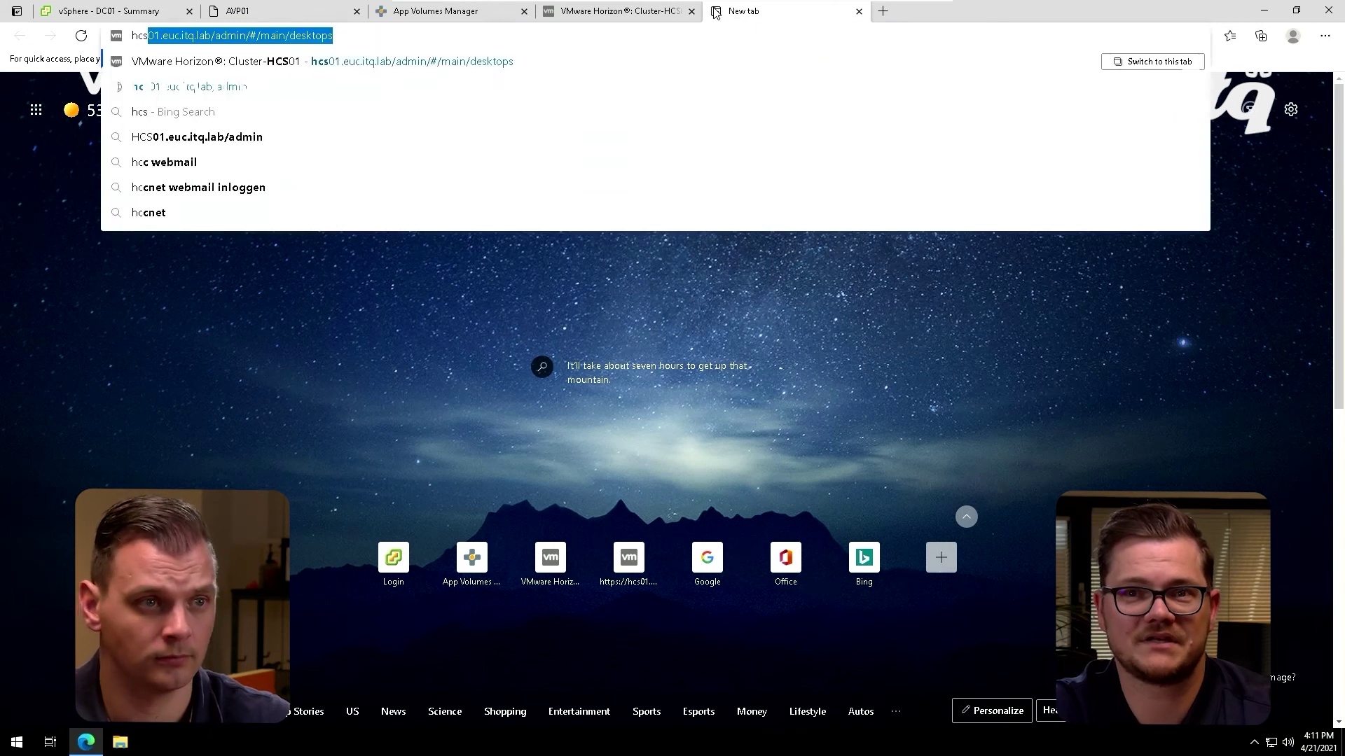
{"action": "key", "text": "End"}
{"action": "key", "text": "BackSpace"}
{"action": "key", "text": "BackSpace"}
{"action": "key", "text": "BackSpace"}
{"action": "key", "text": "BackSpace"}
{"action": "key", "text": "BackSpace"}
{"action": "key", "text": "BackSpace"}
{"action": "key", "text": "BackSpace"}
{"action": "key", "text": "BackSpace"}
{"action": "key", "text": "BackSpace"}
{"action": "key", "text": "BackSpace"}
{"action": "key", "text": "BackSpace"}
{"action": "key", "text": "BackSpace"}
{"action": "key", "text": "BackSpace"}
{"action": "key", "text": "BackSpace"}
{"action": "key", "text": "BackSpace"}
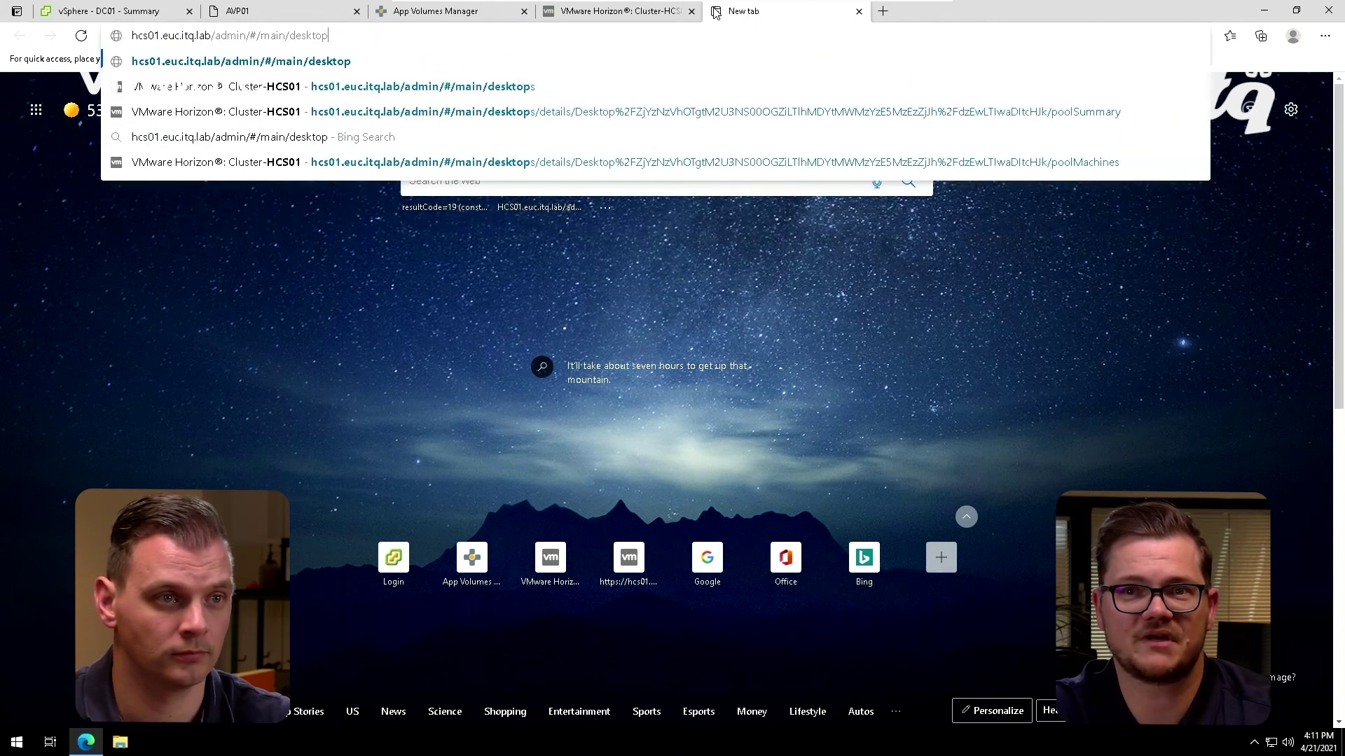
{"action": "key", "text": "BackSpace"}
{"action": "key", "text": "BackSpace"}
{"action": "key", "text": "BackSpace"}
{"action": "key", "text": "BackSpace"}
{"action": "key", "text": "BackSpace"}
{"action": "key", "text": "BackSpace"}
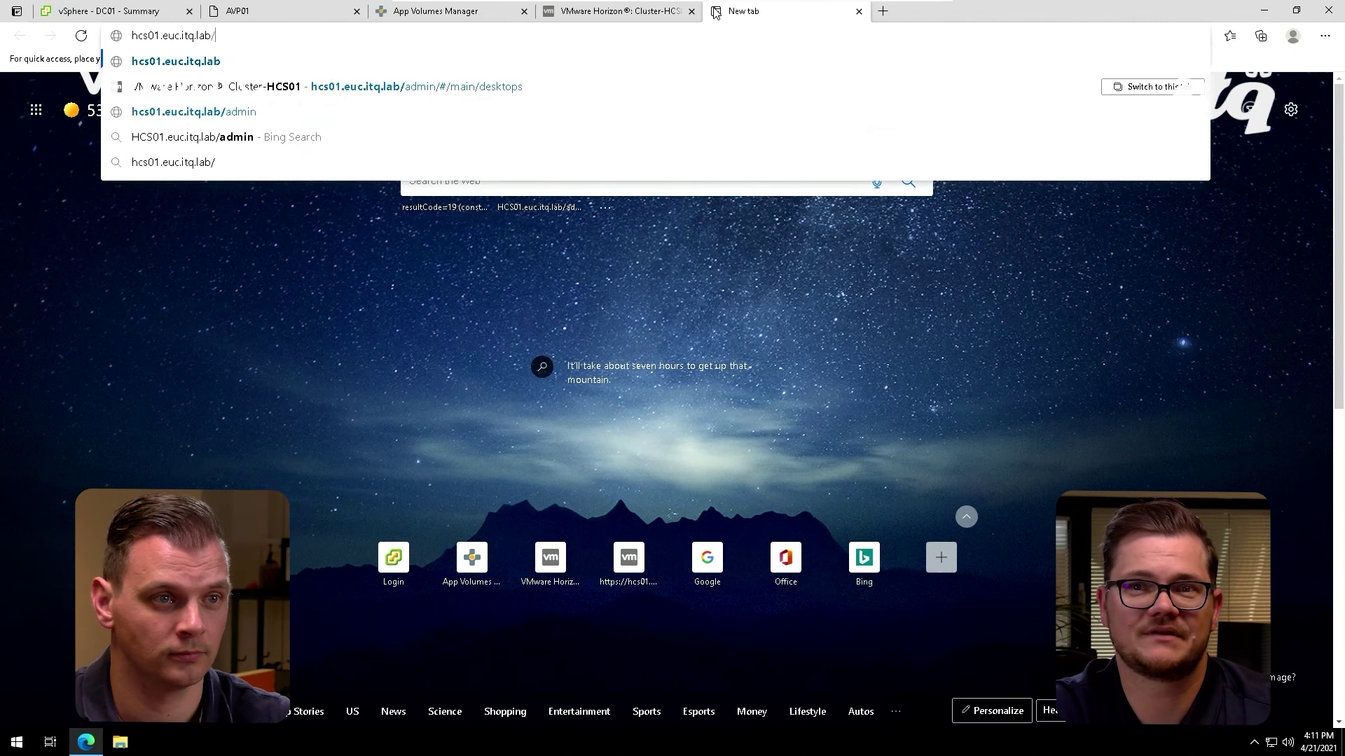
{"action": "key", "text": "Return"}
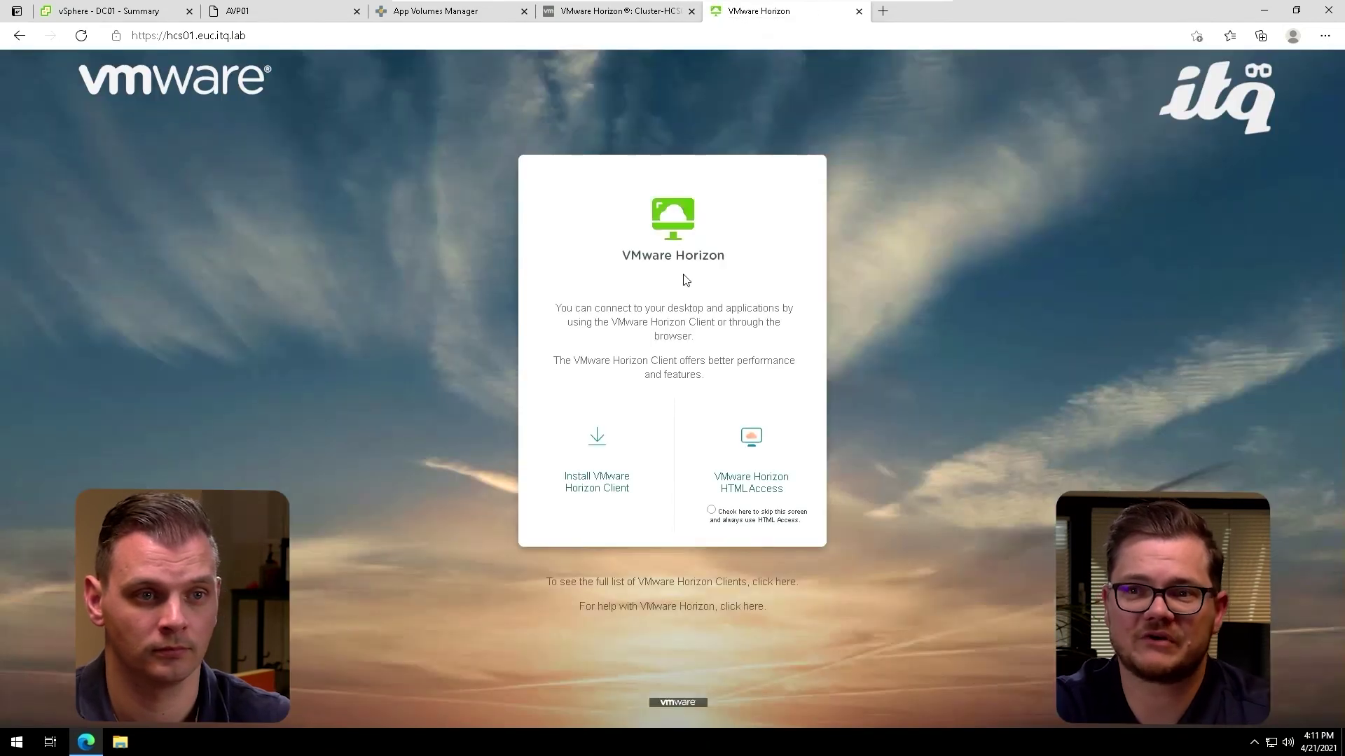
{"action": "left_click", "coordinate": [749, 450]}
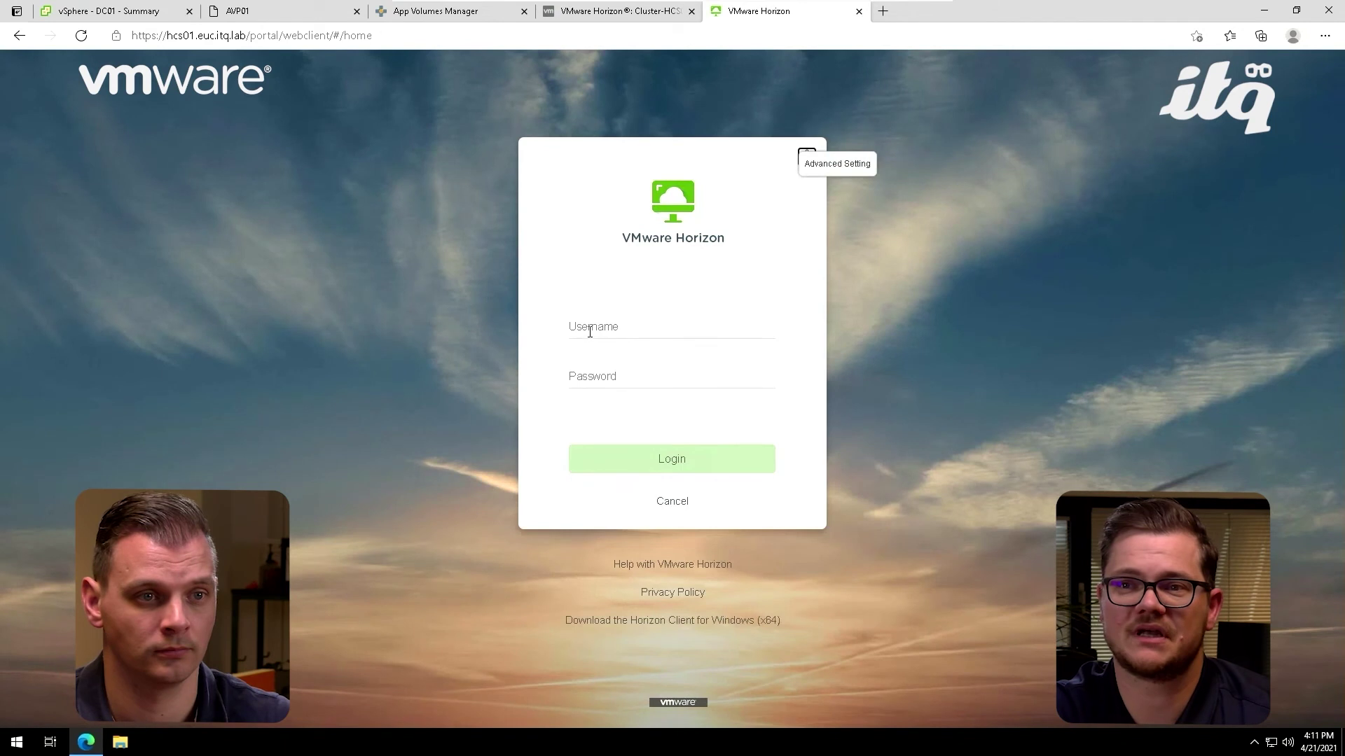
Sign in to VMware Horizon with the administrator's username and password, and launch the Windows 10 Production desktop
{"action": "left_click", "coordinate": [590, 332]}
{"action": "type", "text": "adm_age"}
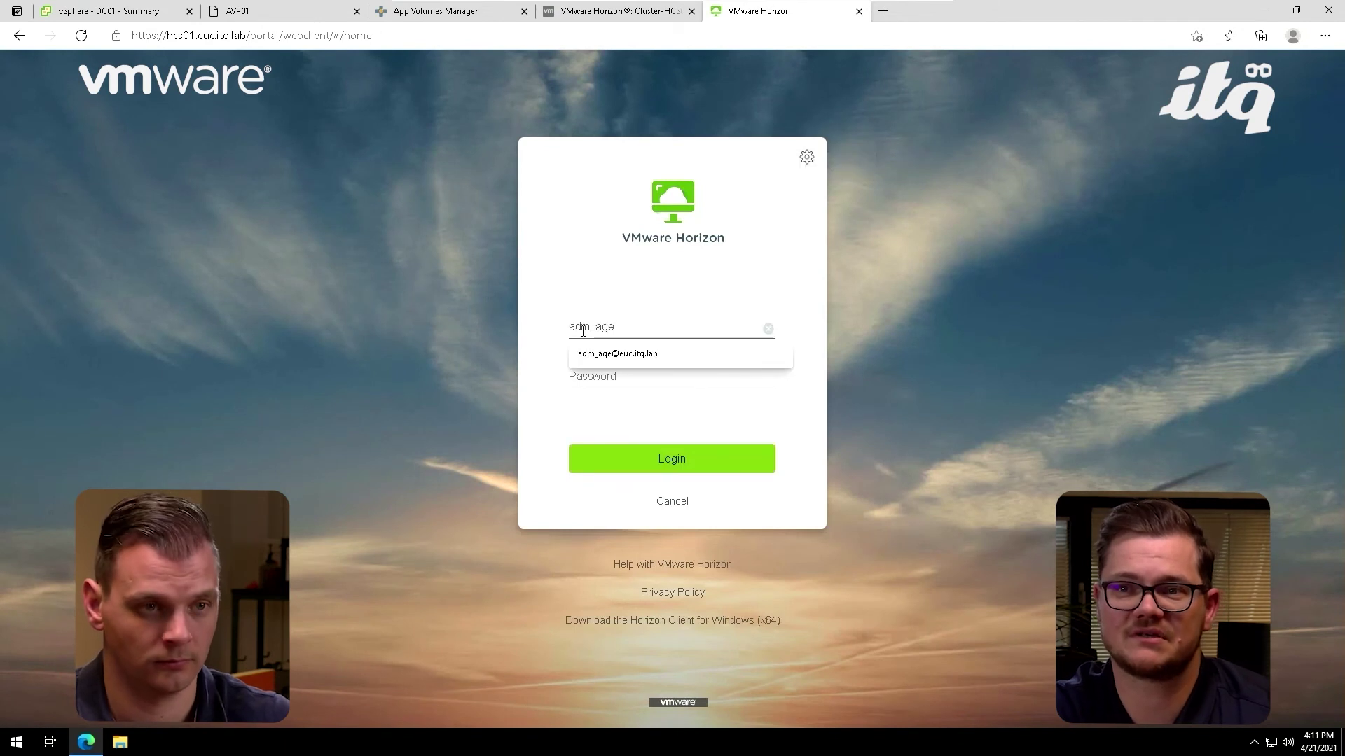
{"action": "key", "text": "Tab"}
{"action": "type", "text": "•••••••••••"}
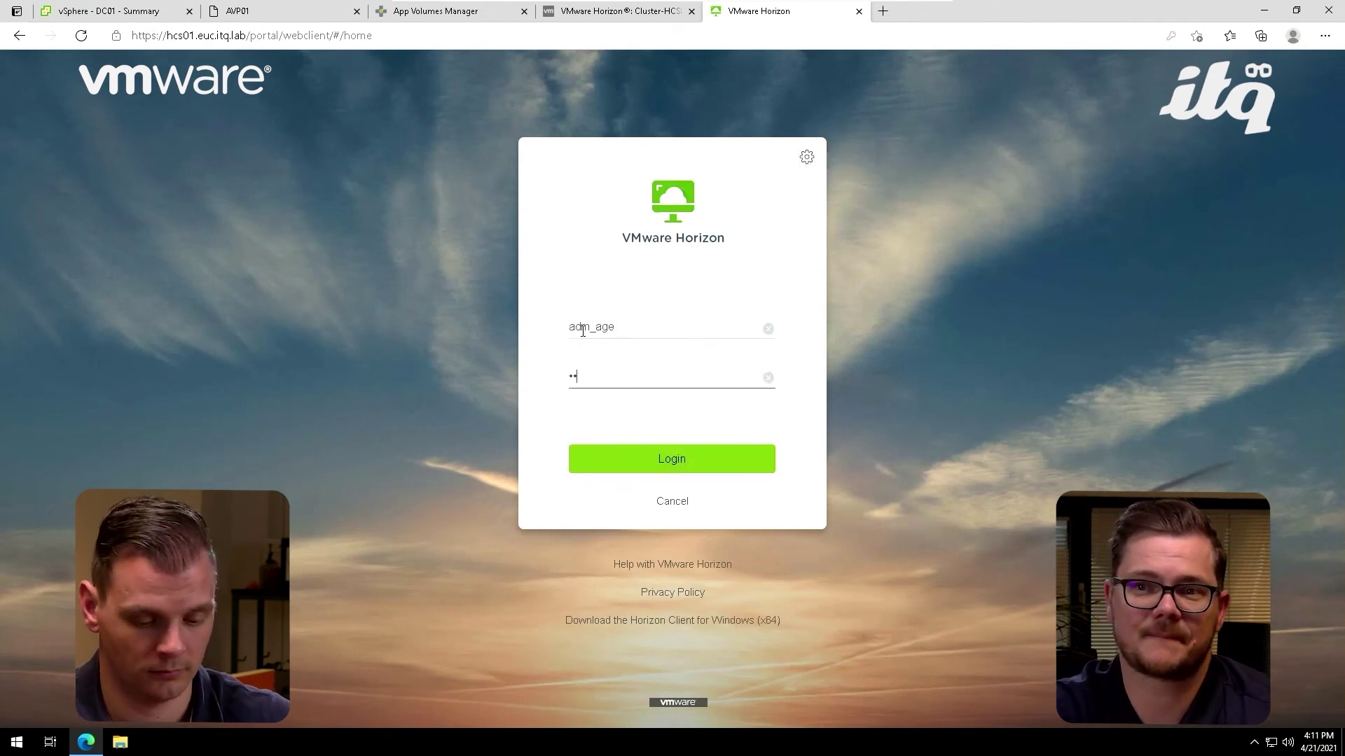
{"action": "key", "text": "Return"}
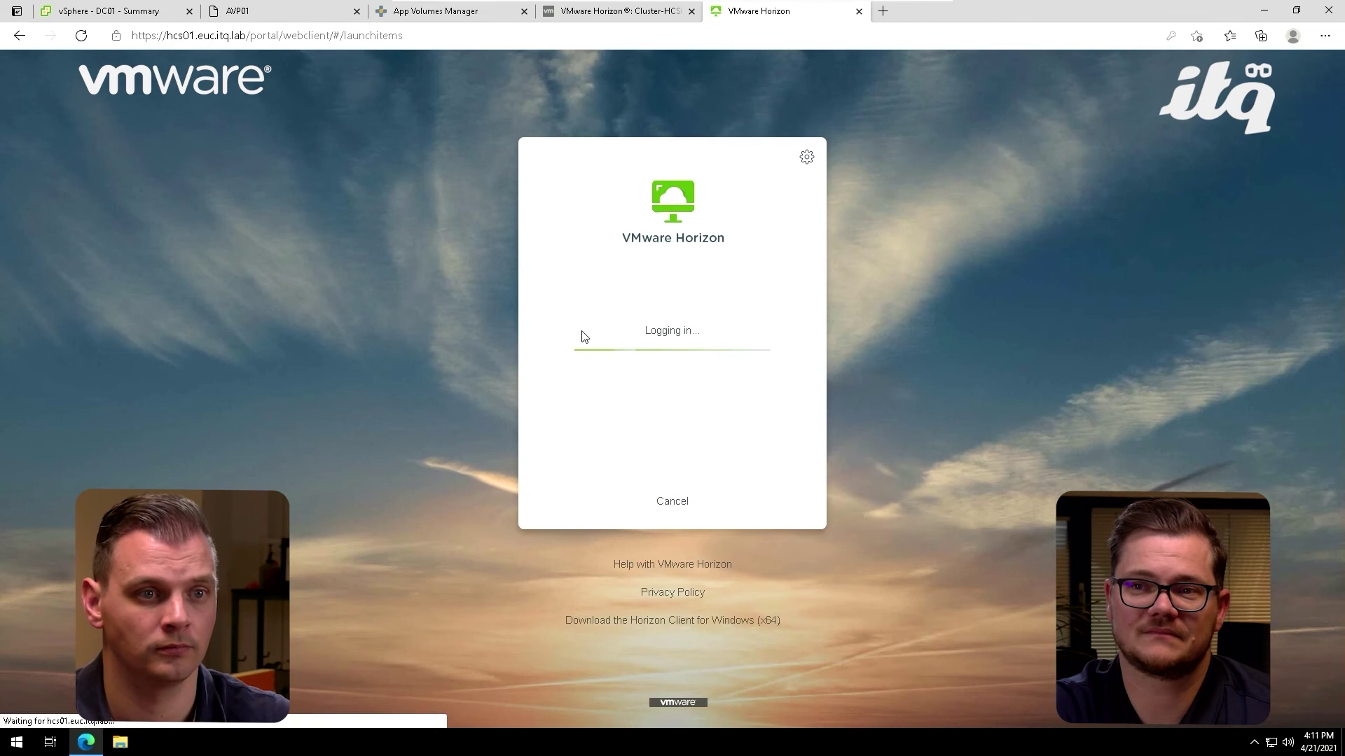
{"action": "left_click", "coordinate": [385, 213]}
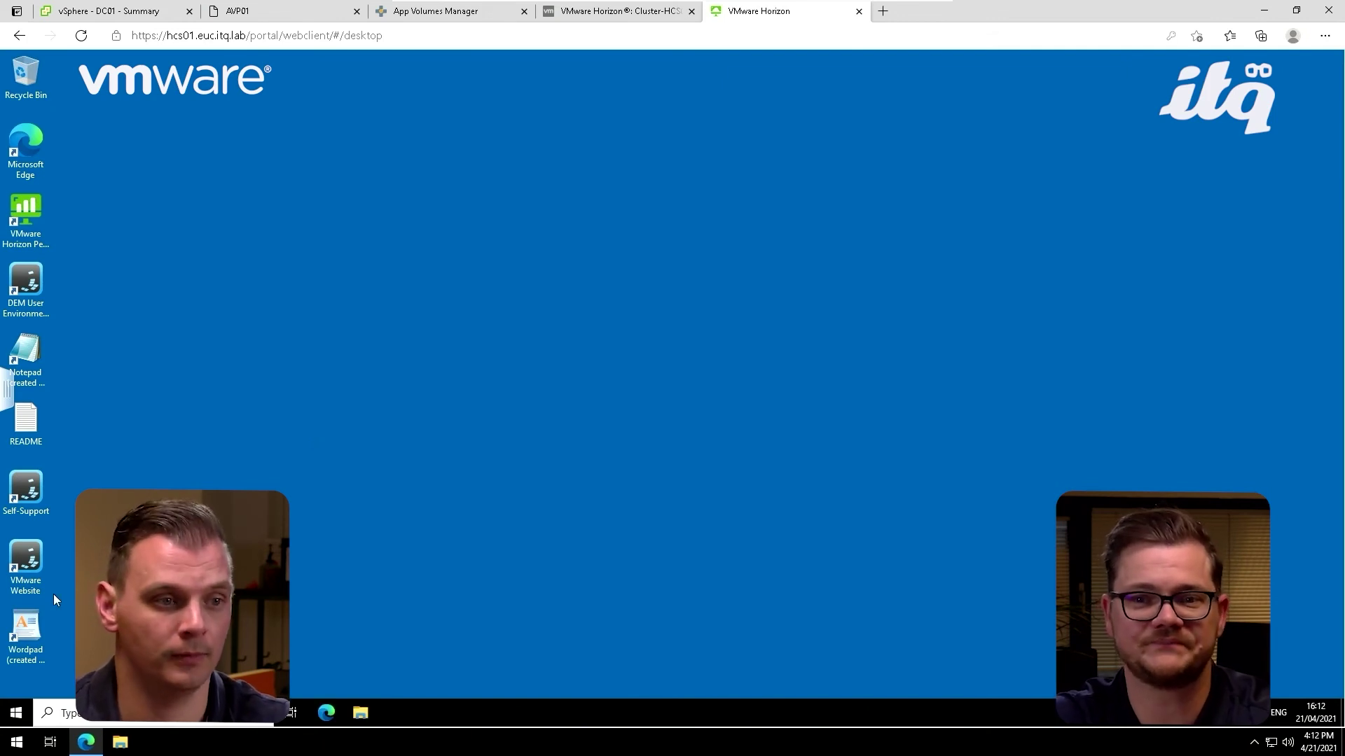
Open 7-Zip on the virtual desktop to check its delivery, and sign out of the desktop session
{"action": "left_click", "coordinate": [14, 713]}
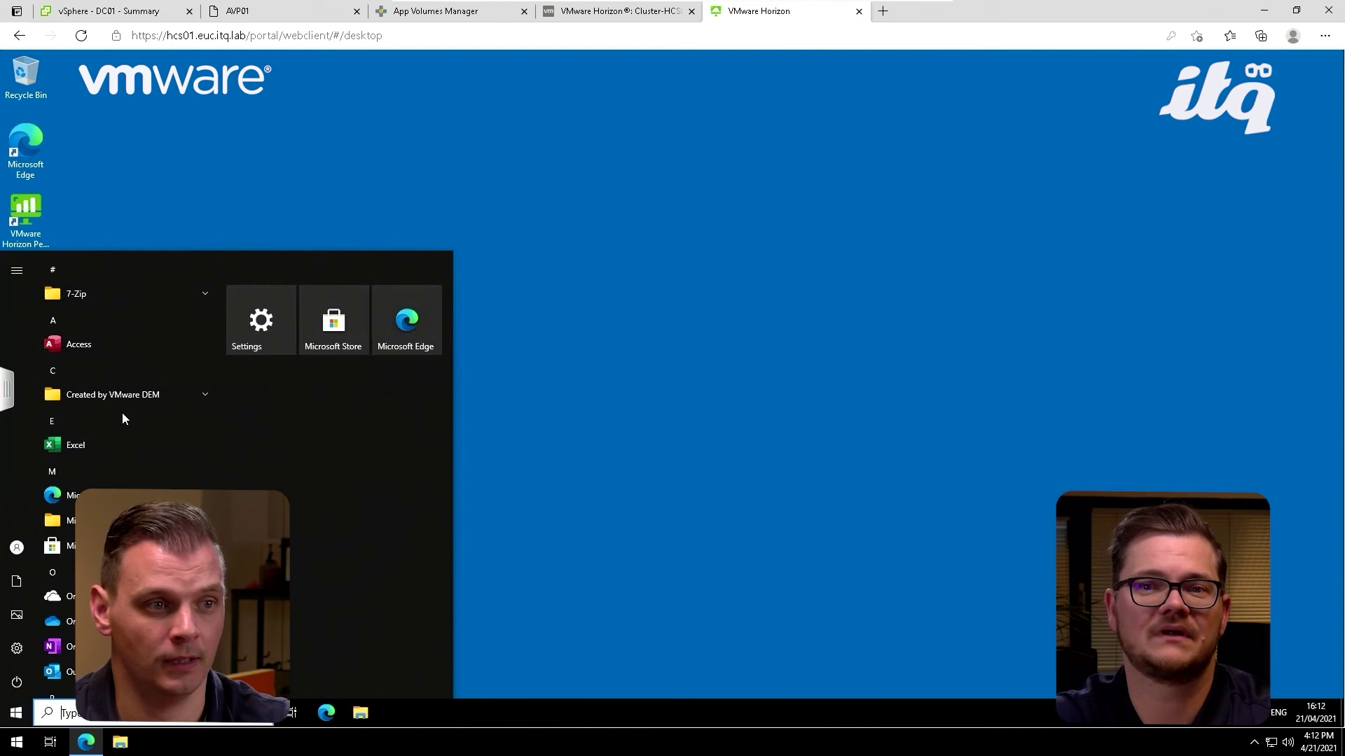
{"action": "left_click", "coordinate": [95, 301]}
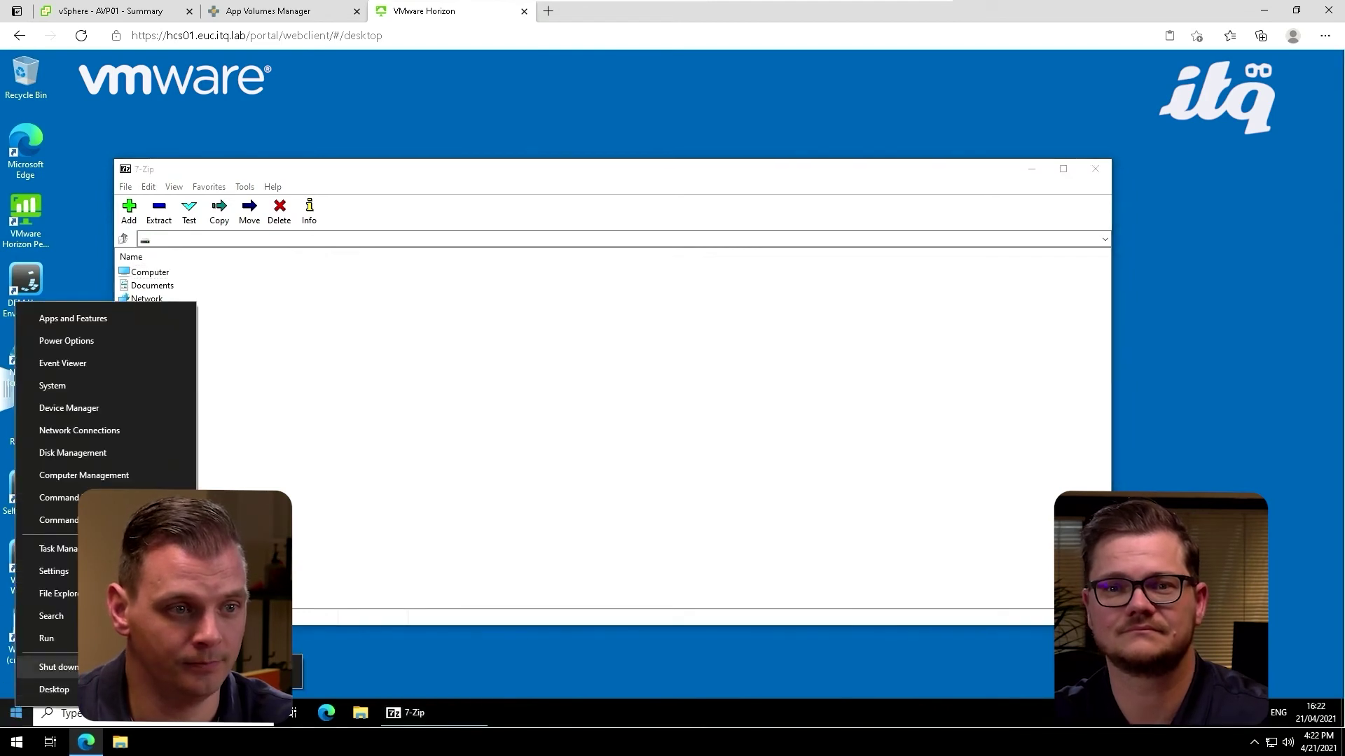
{"action": "left_click", "coordinate": [56, 689]}
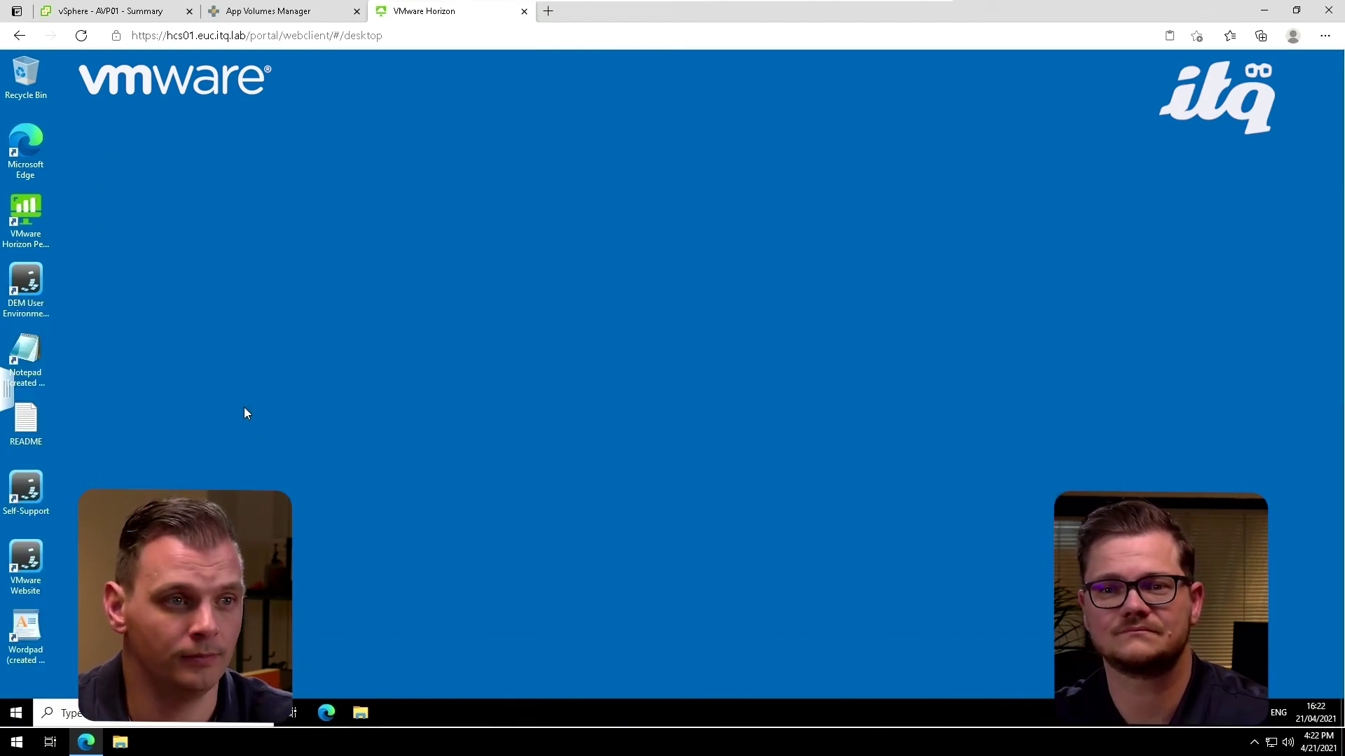
Switch to App Volumes Manager, start a new writable volume, and search Active Directory for the administrator account and select it
{"action": "left_click", "coordinate": [259, 14]}
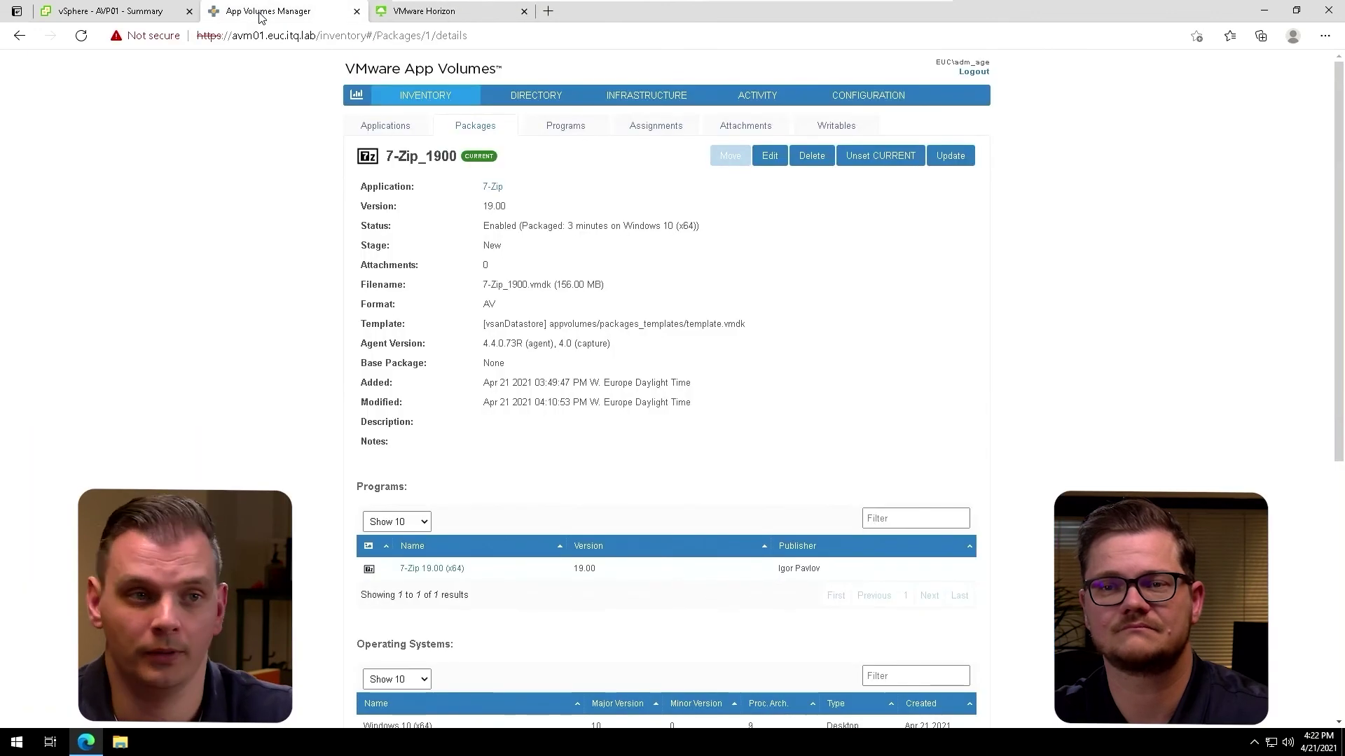
{"action": "left_click", "coordinate": [820, 132]}
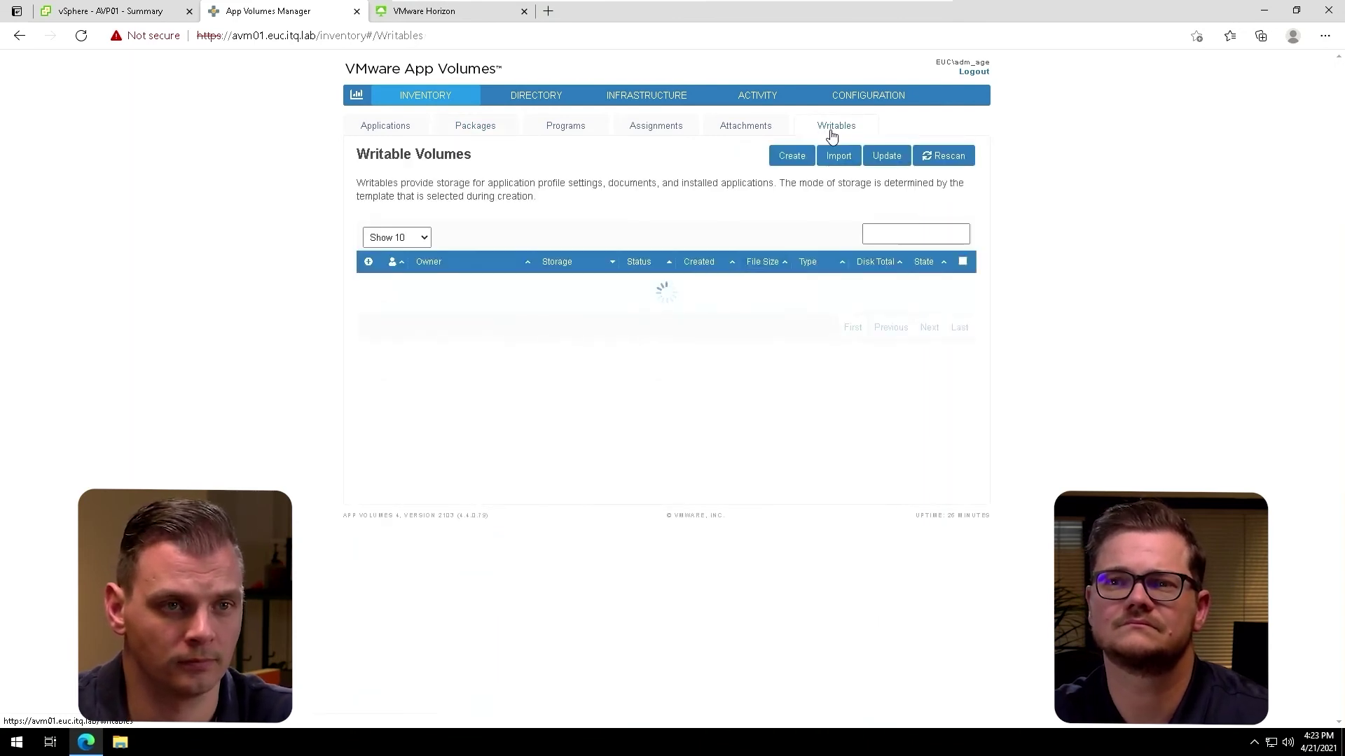
{"action": "left_click", "coordinate": [792, 156]}
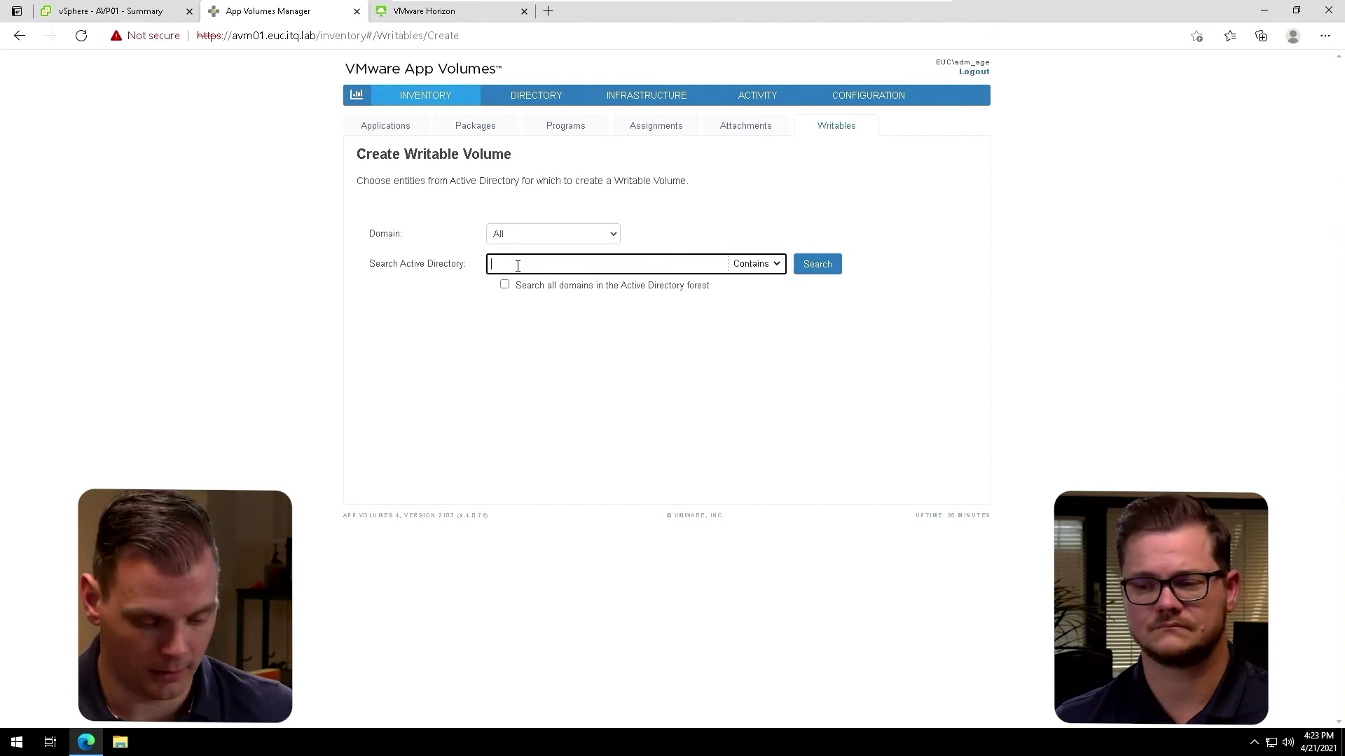
{"action": "type", "text": "adm_age"}
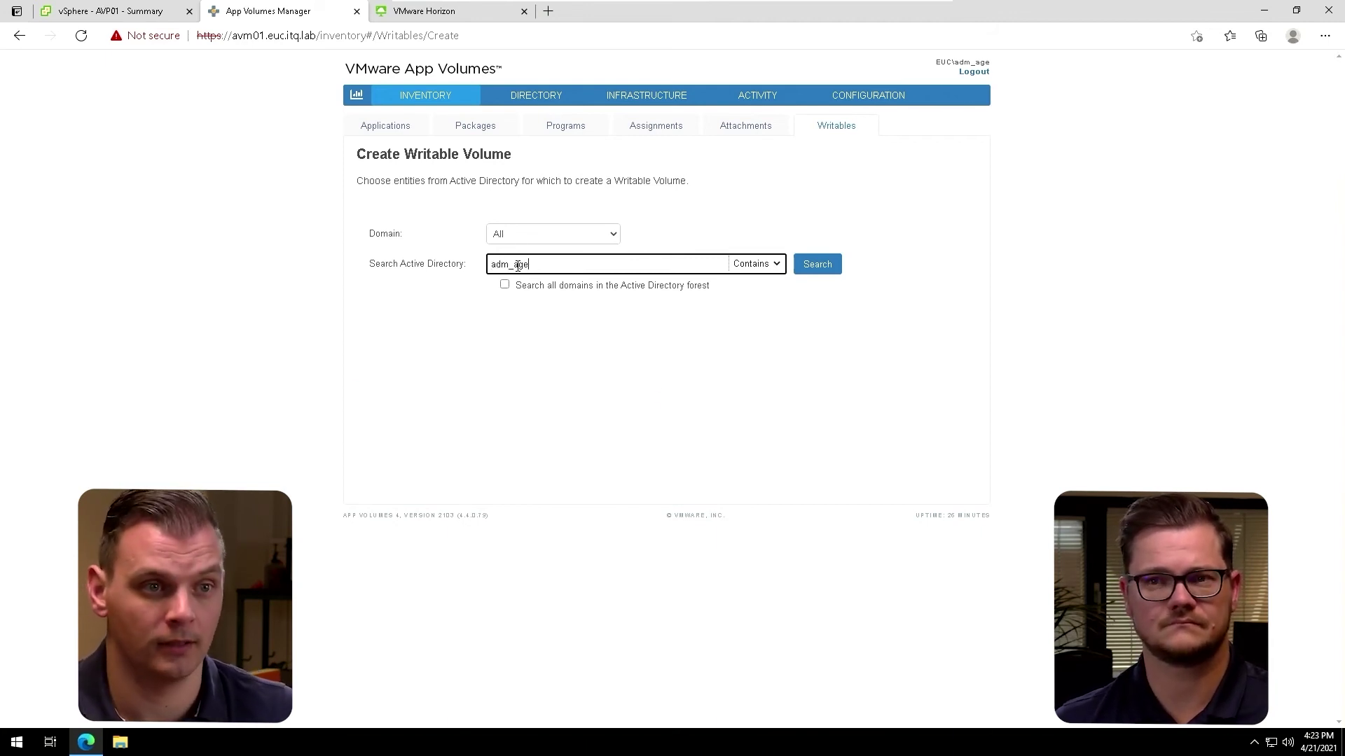
{"action": "key", "text": "Return"}
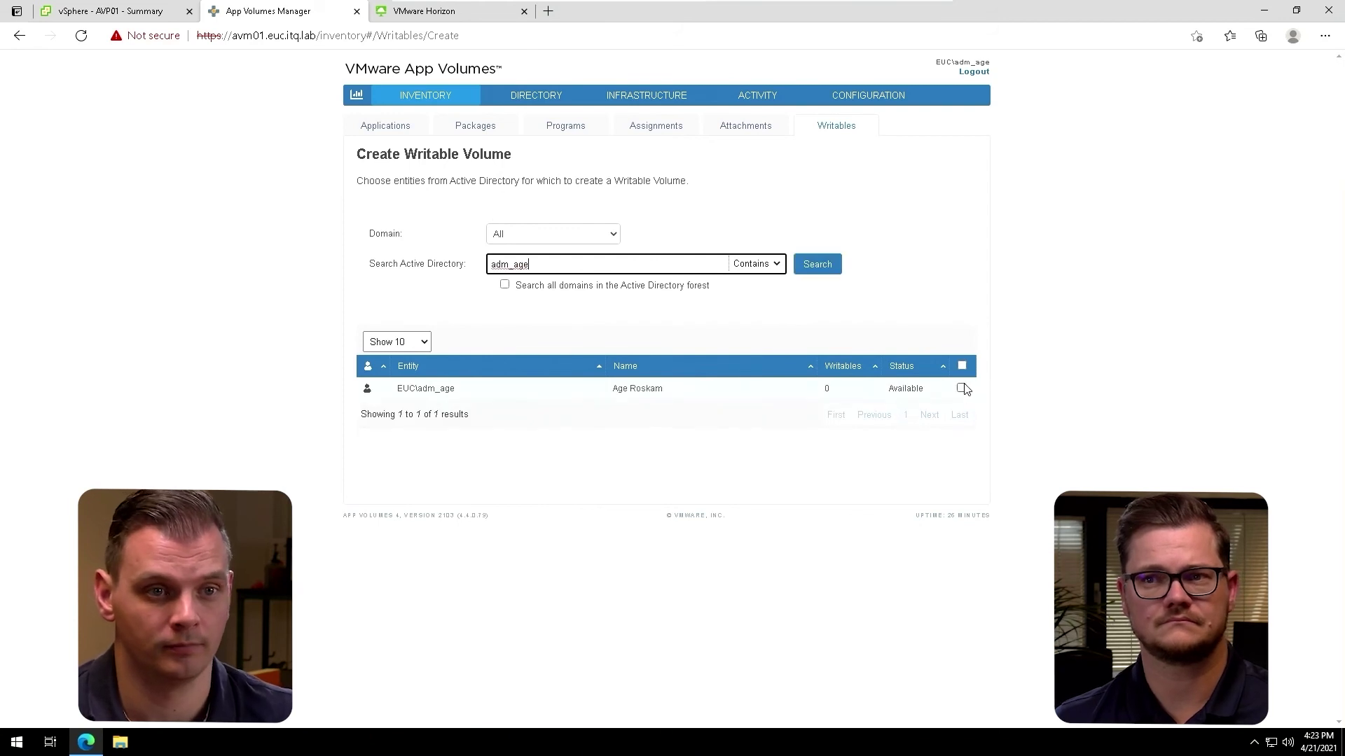
{"action": "left_click", "coordinate": [962, 389]}
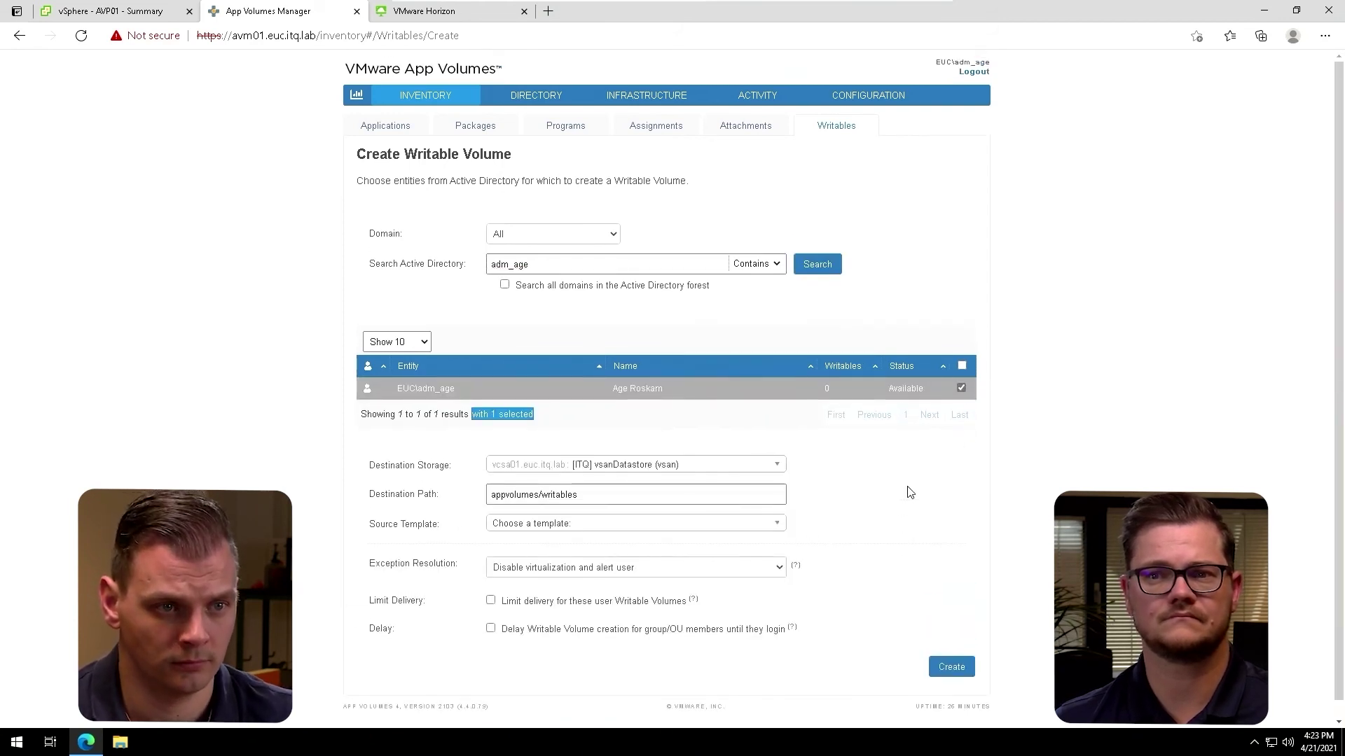
Create the writable volume on vsanDatastore from the template_uia_plus_profile.vmdk (10GB) source template and reload the writable volumes list
{"action": "left_click", "coordinate": [951, 667]}
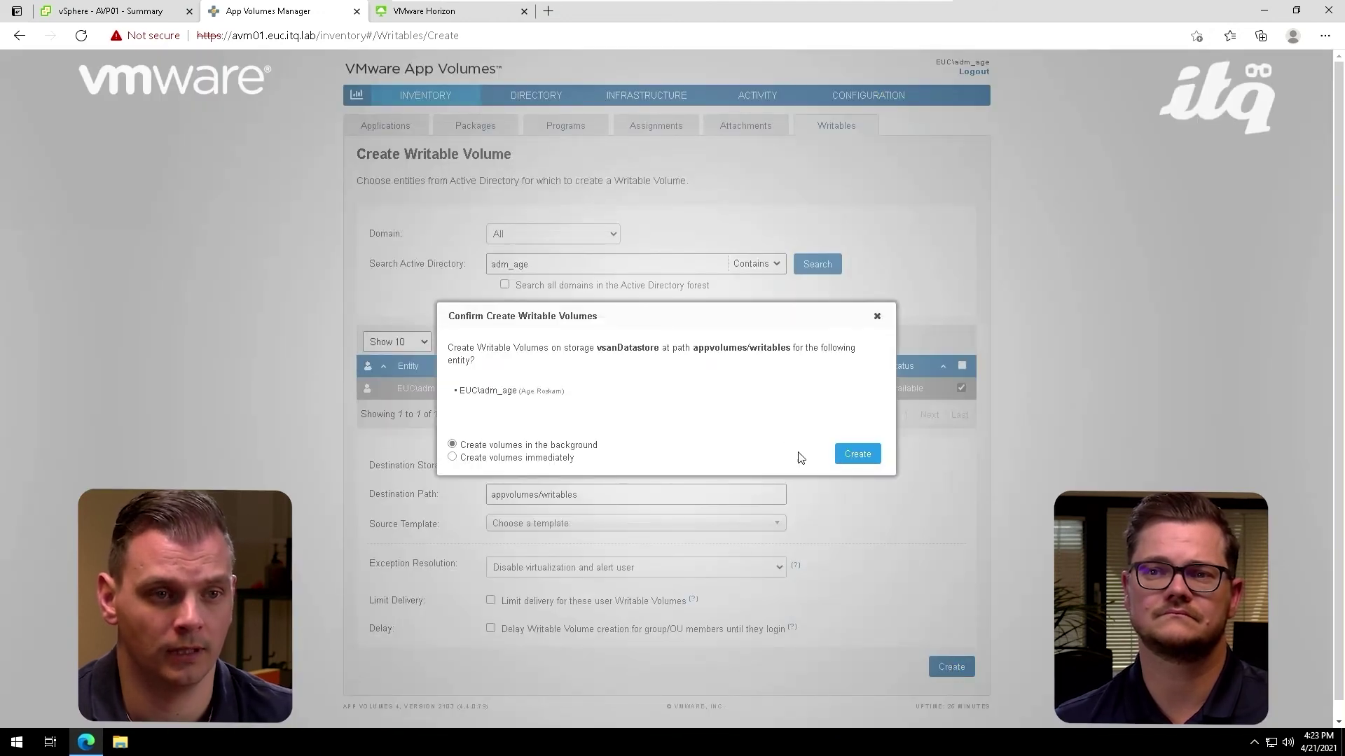
{"action": "left_click", "coordinate": [877, 317]}
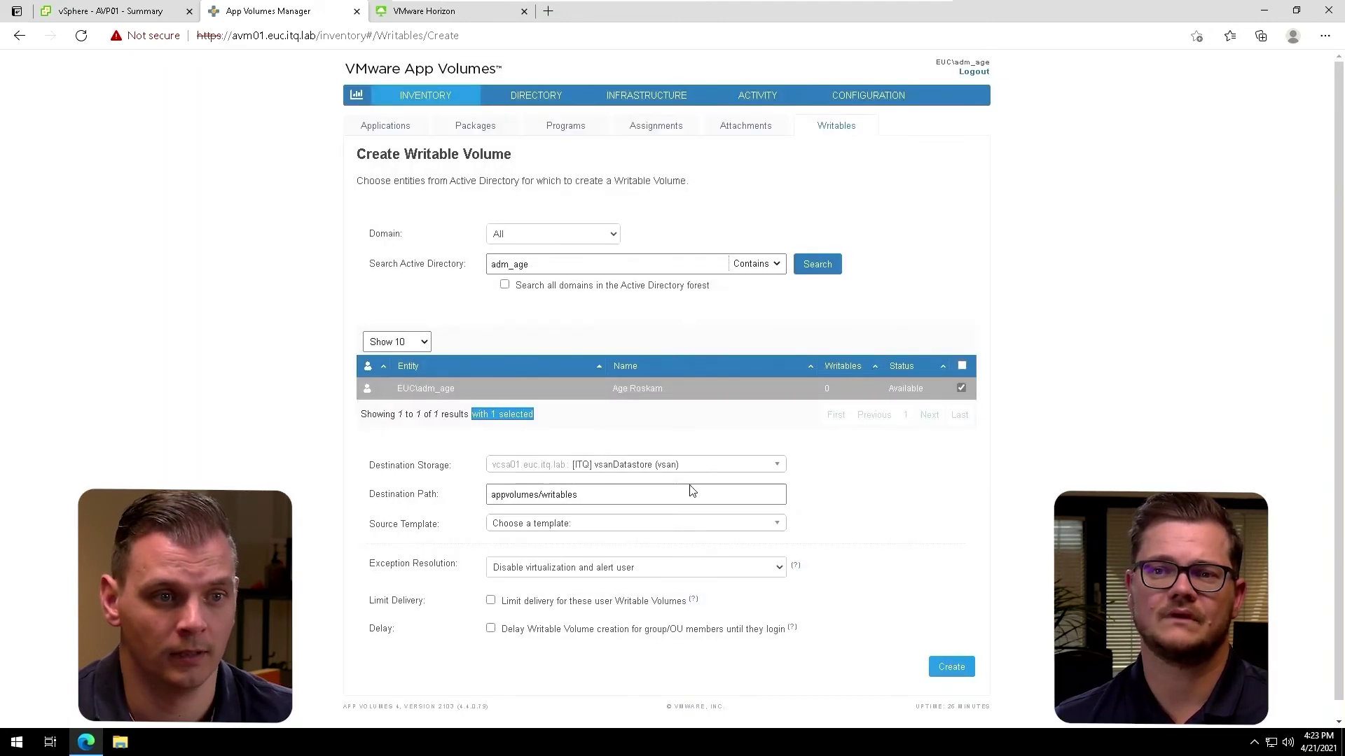
{"action": "left_click", "coordinate": [650, 525]}
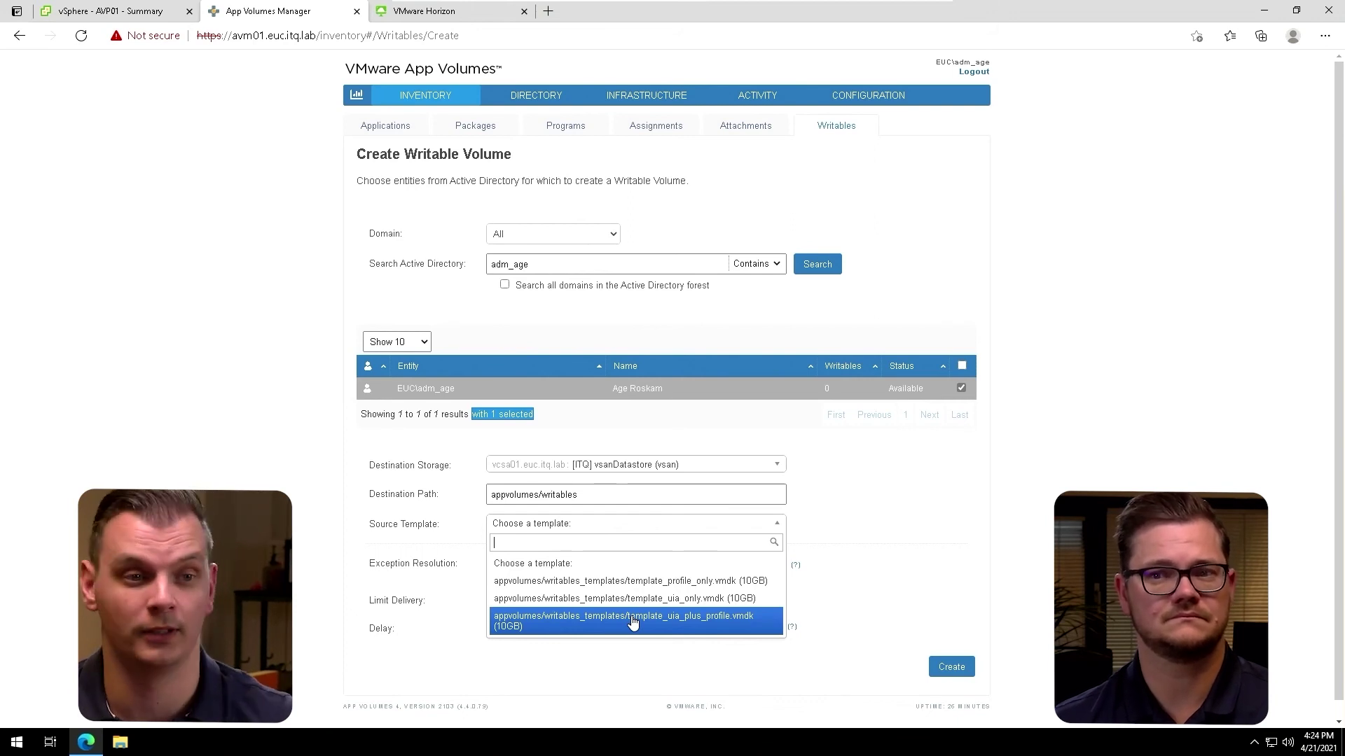
{"action": "left_click", "coordinate": [632, 623]}
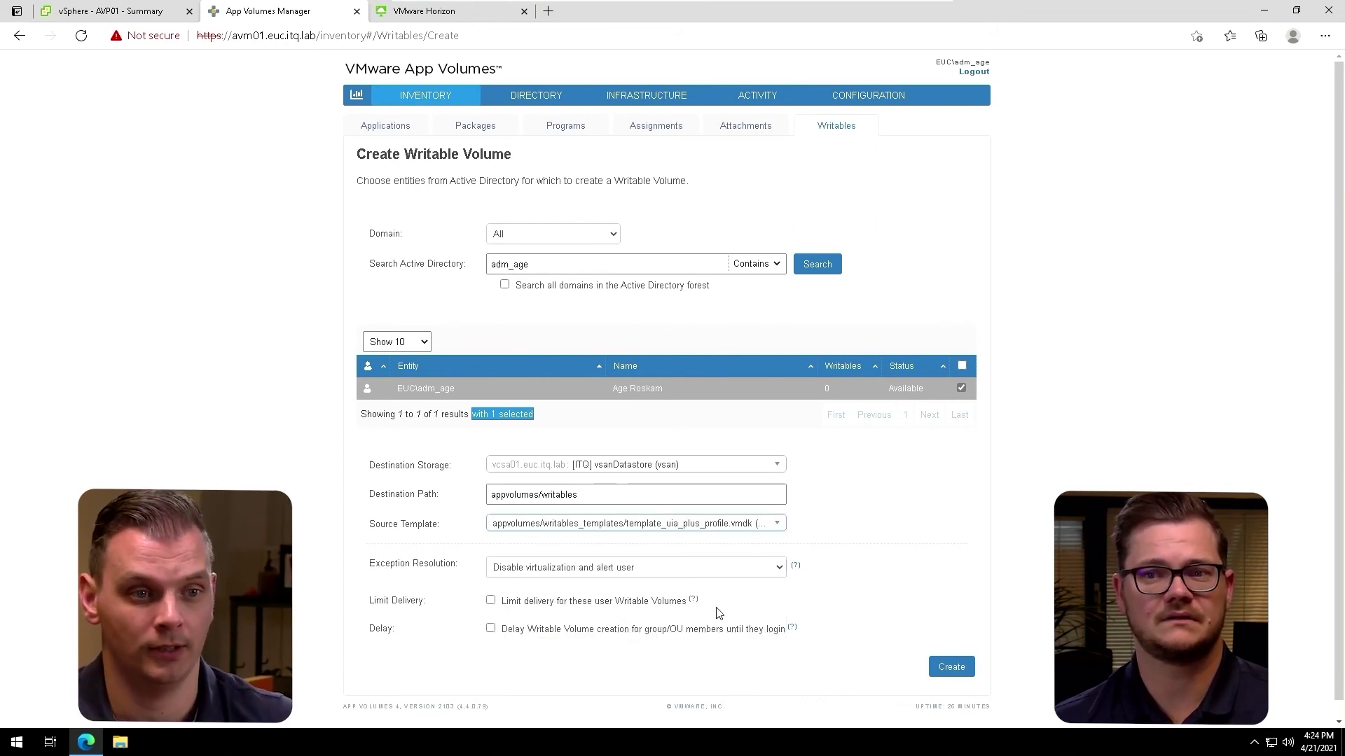
{"action": "left_click", "coordinate": [949, 666]}
{"action": "left_click", "coordinate": [856, 456]}
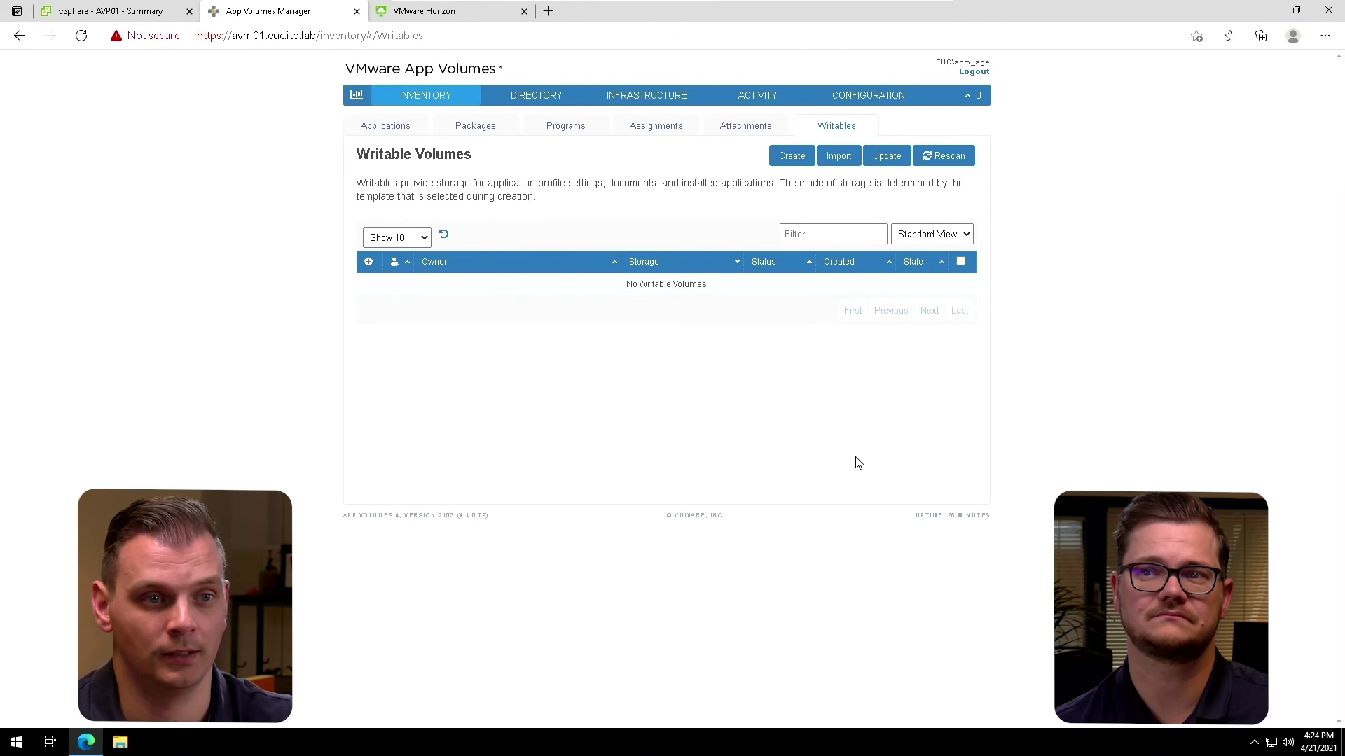
{"action": "left_click", "coordinate": [813, 131]}
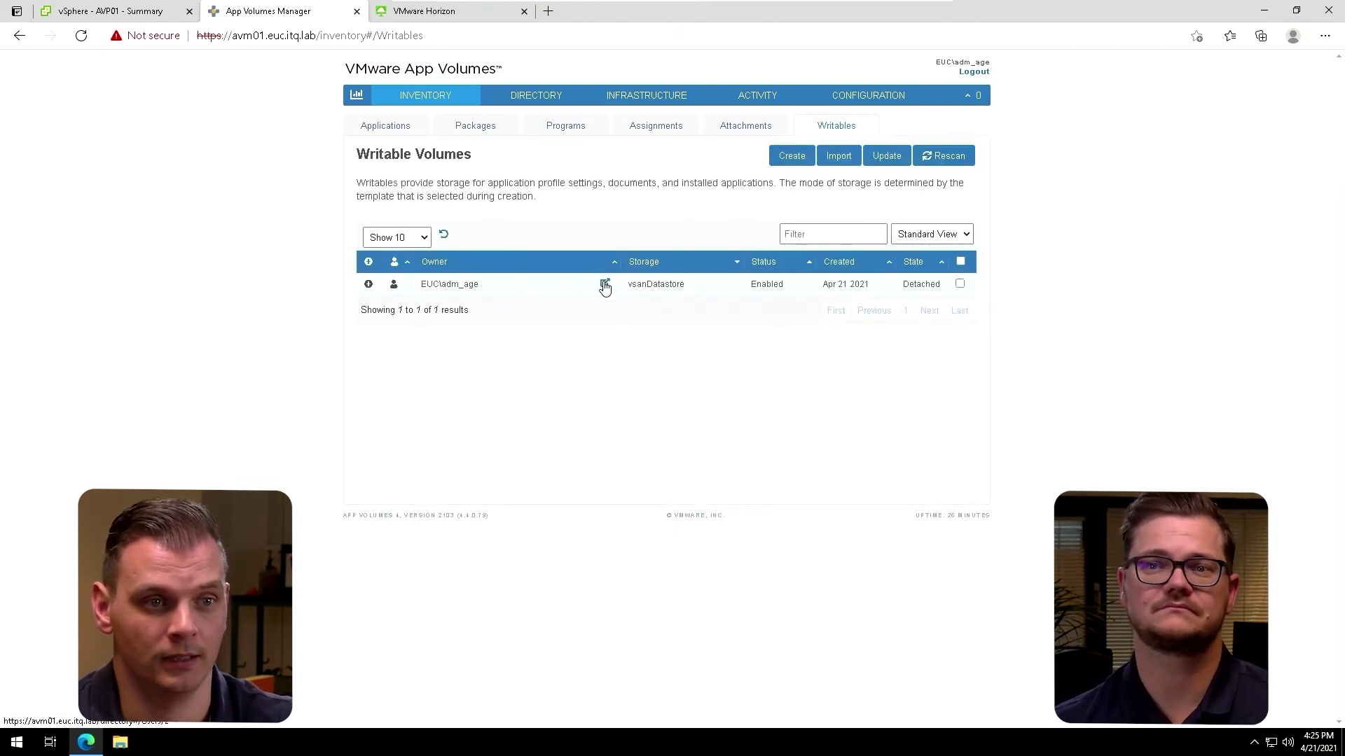
Switch to VMware Horizon, dismiss the disconnection notice, and relaunch the Windows 10 Production desktop
{"action": "left_click", "coordinate": [424, 12]}
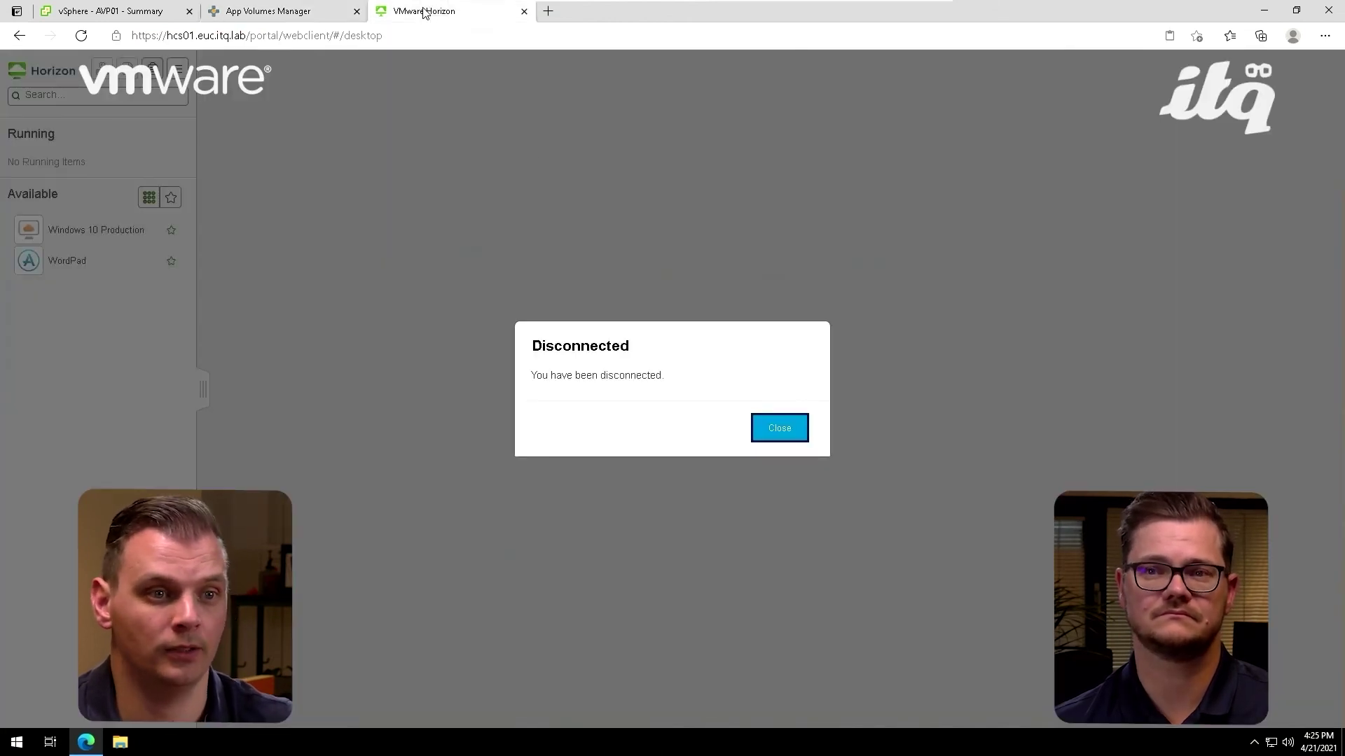
{"action": "left_click", "coordinate": [774, 434]}
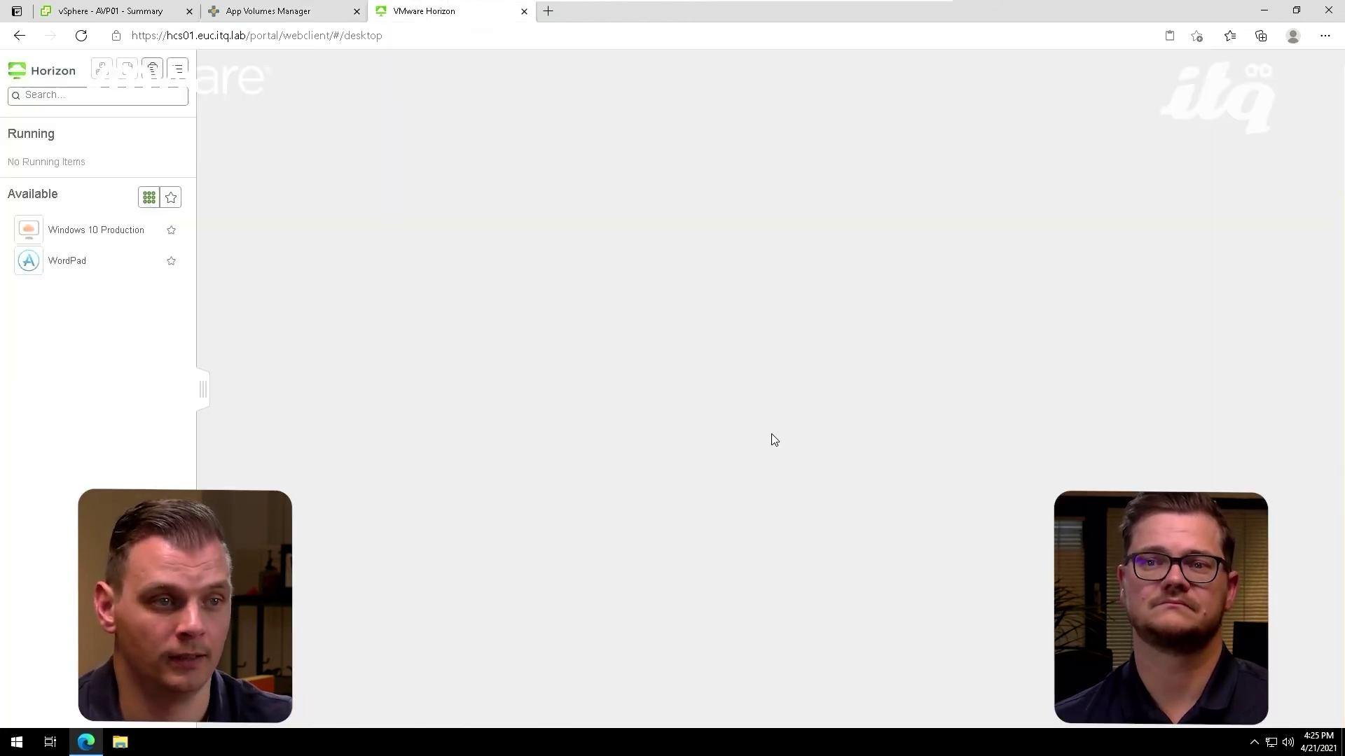
{"action": "left_click", "coordinate": [71, 227]}
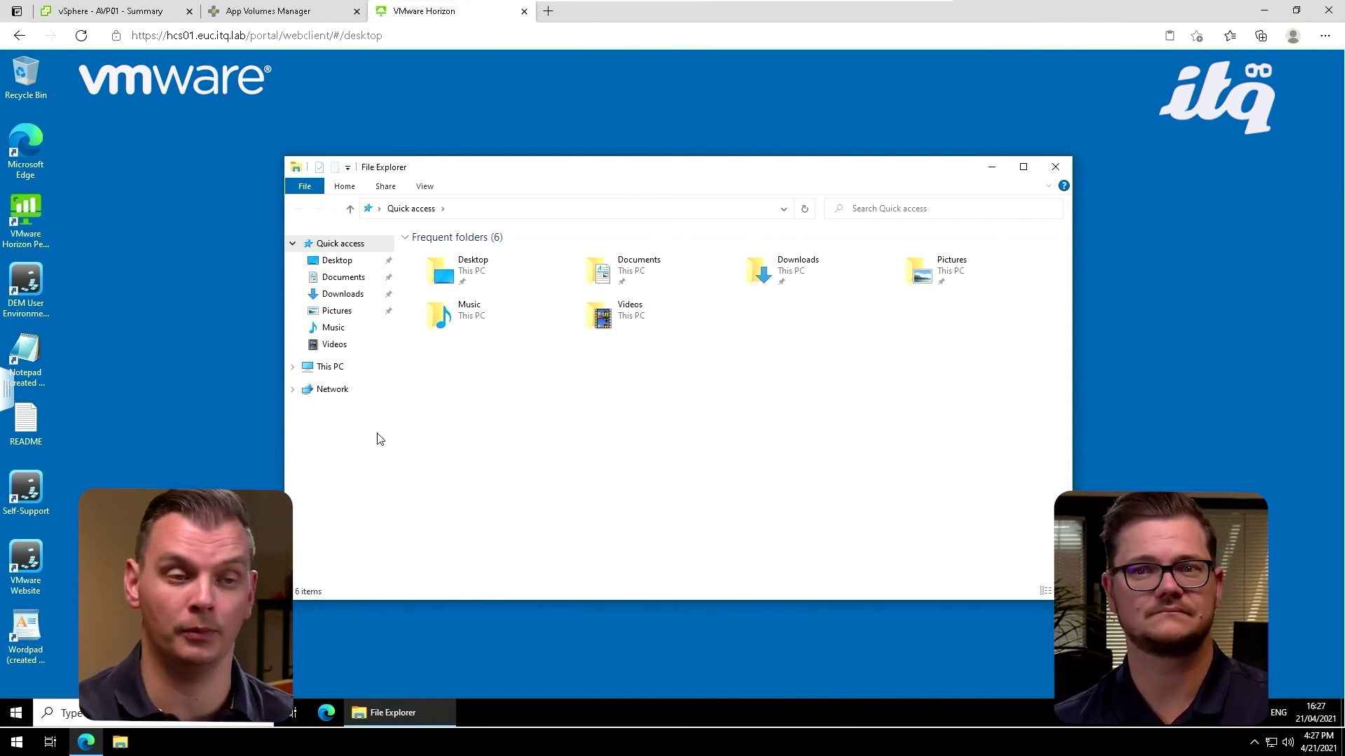
Run npp.7.9.5.Installer.x64 from the Software Repository (S:) drive, allow it to make changes, and accept English as the installer language
{"action": "left_click", "coordinate": [340, 373]}
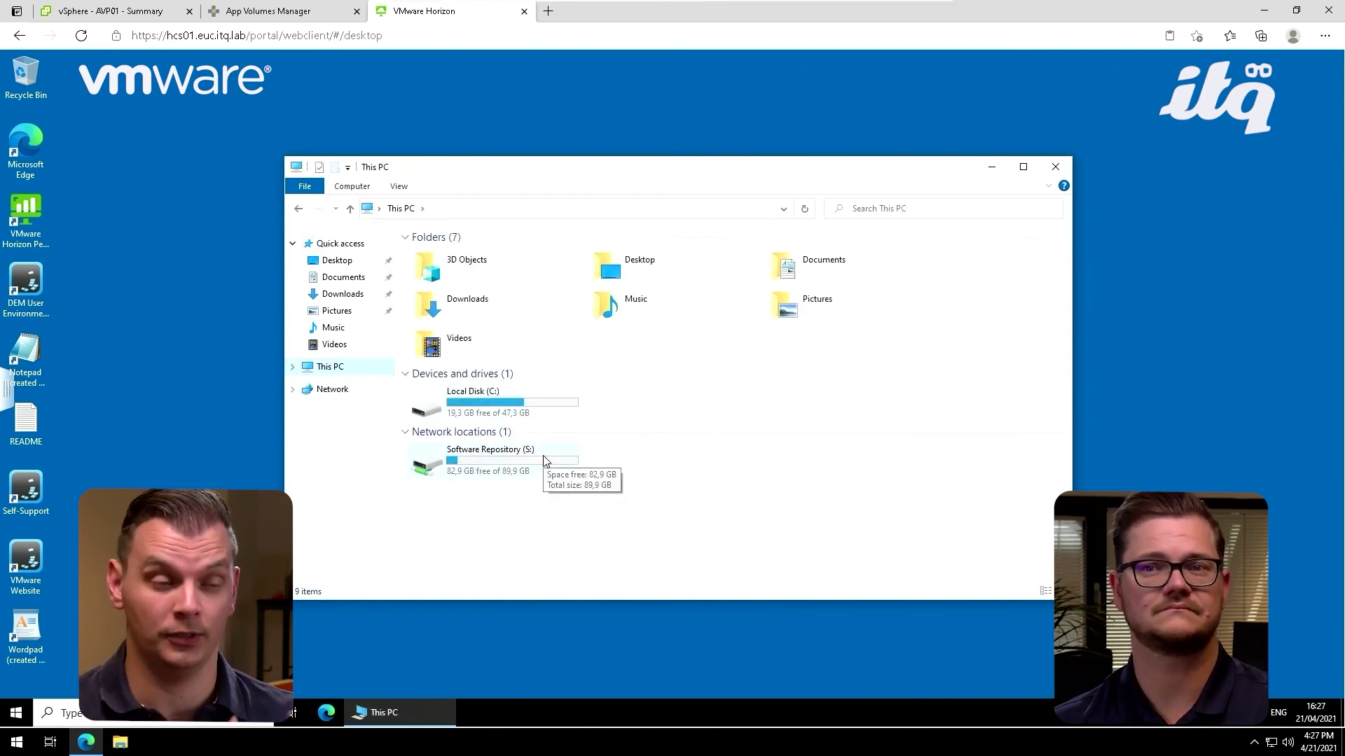
{"action": "double_click", "coordinate": [545, 461]}
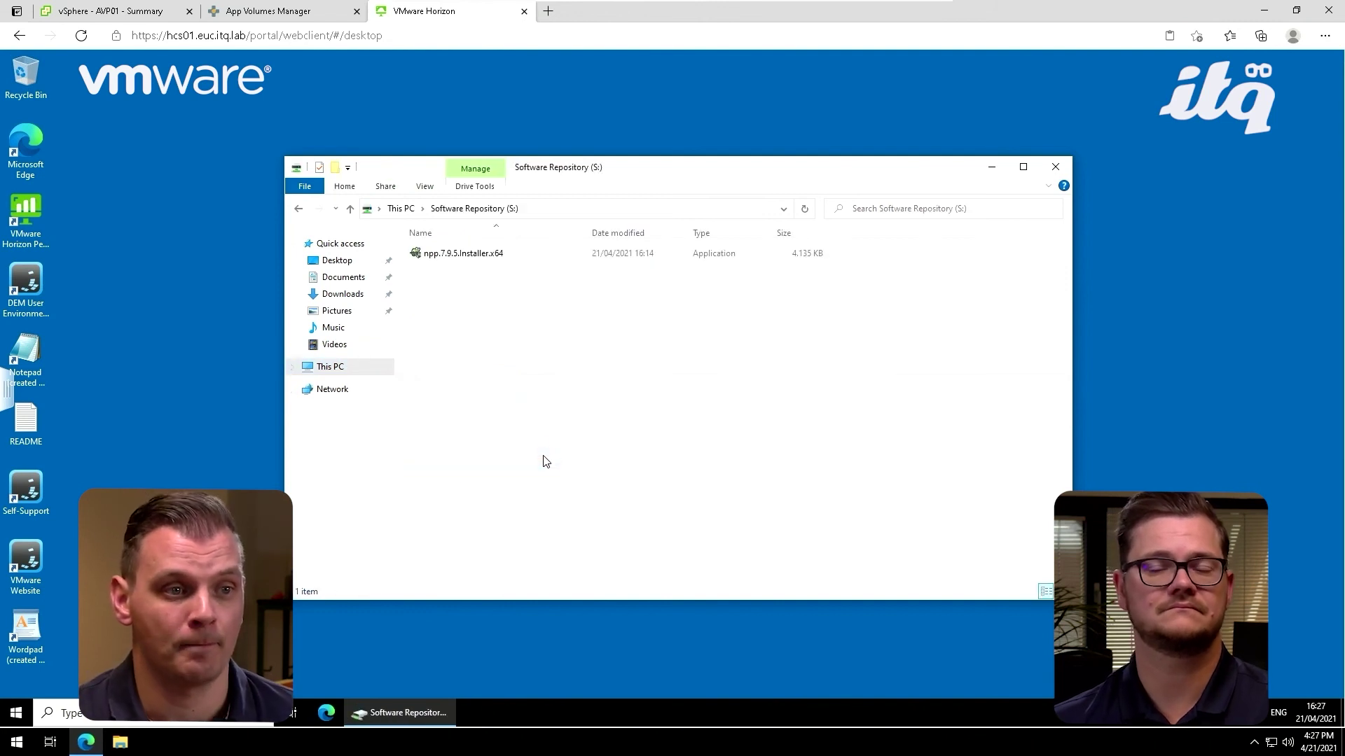
{"action": "left_click", "coordinate": [458, 259]}
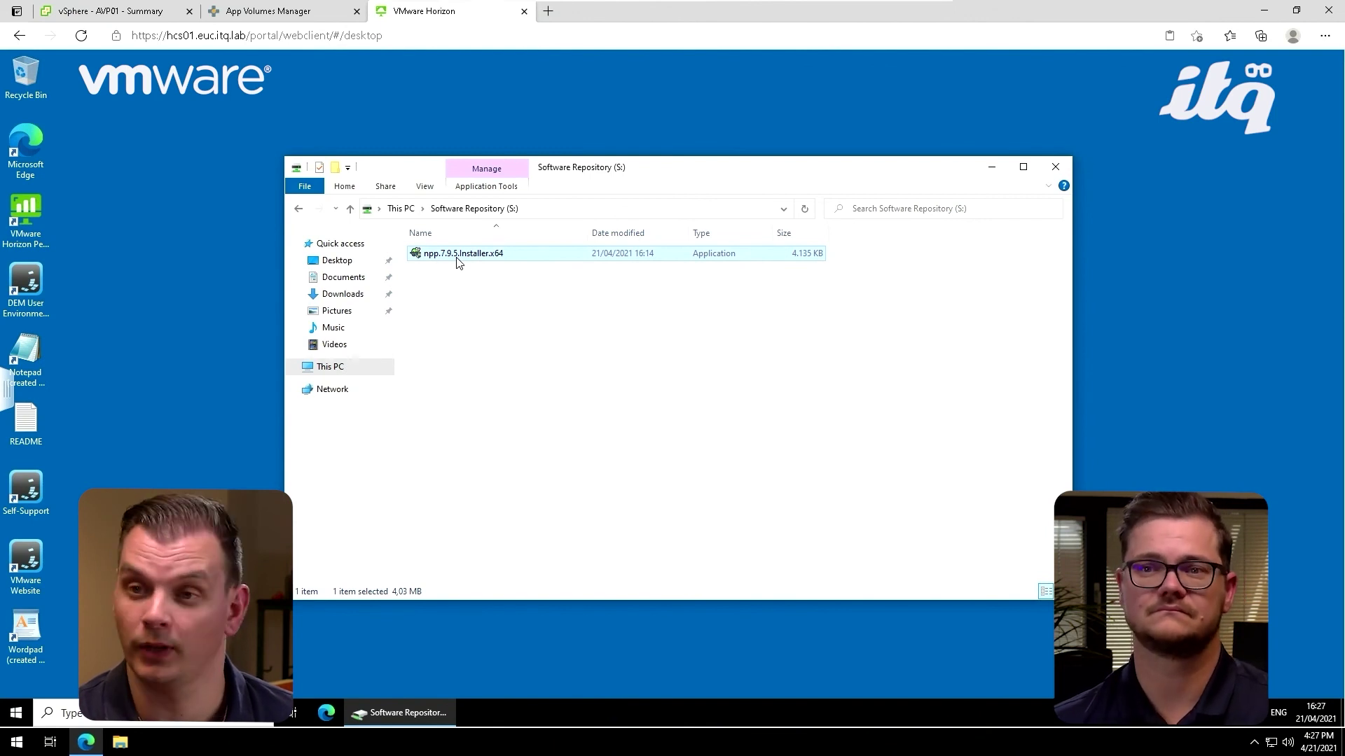
{"action": "double_click", "coordinate": [456, 258]}
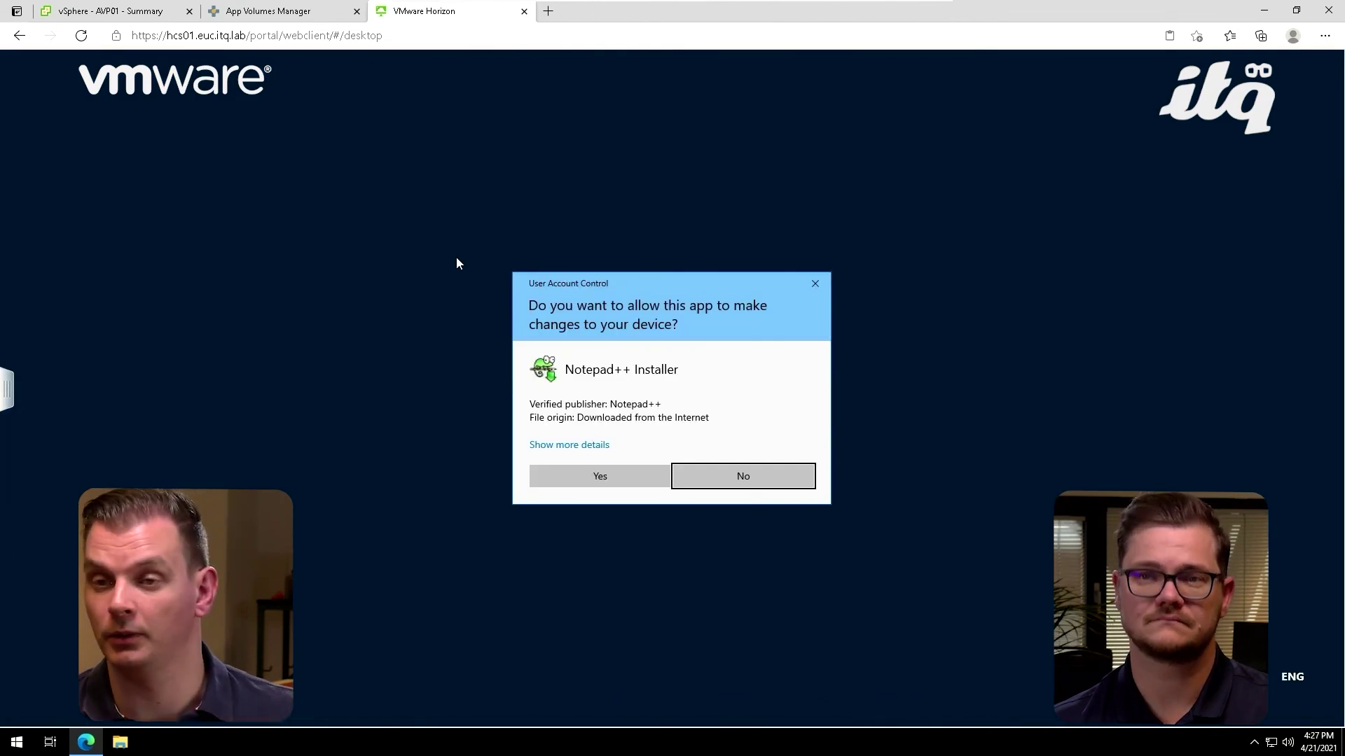
{"action": "left_click", "coordinate": [567, 484]}
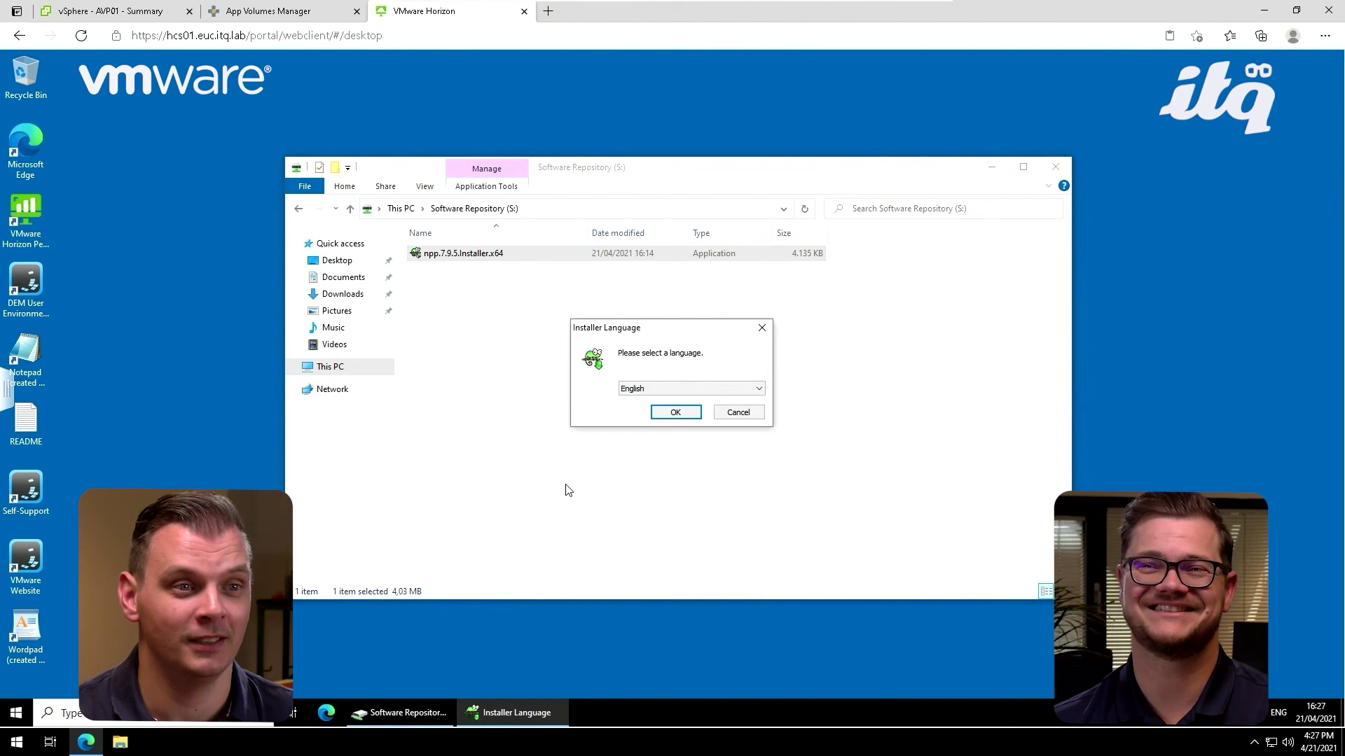
{"action": "left_click", "coordinate": [680, 412]}
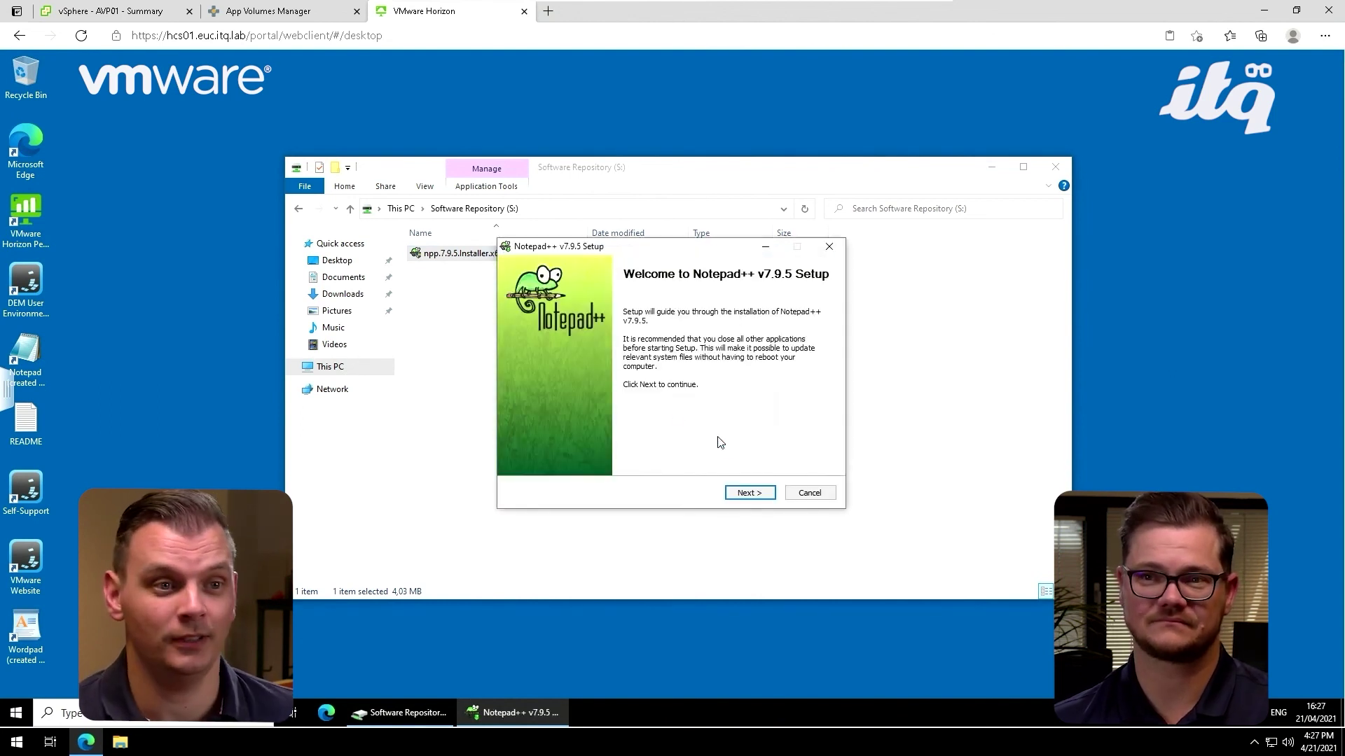
Accept the license and the destination folder C:\Program Files\Notepad++, and exclude the Plugins and Plugins Admin components while keeping Auto-Updater
{"action": "left_click", "coordinate": [746, 493]}
{"action": "left_click", "coordinate": [746, 493]}
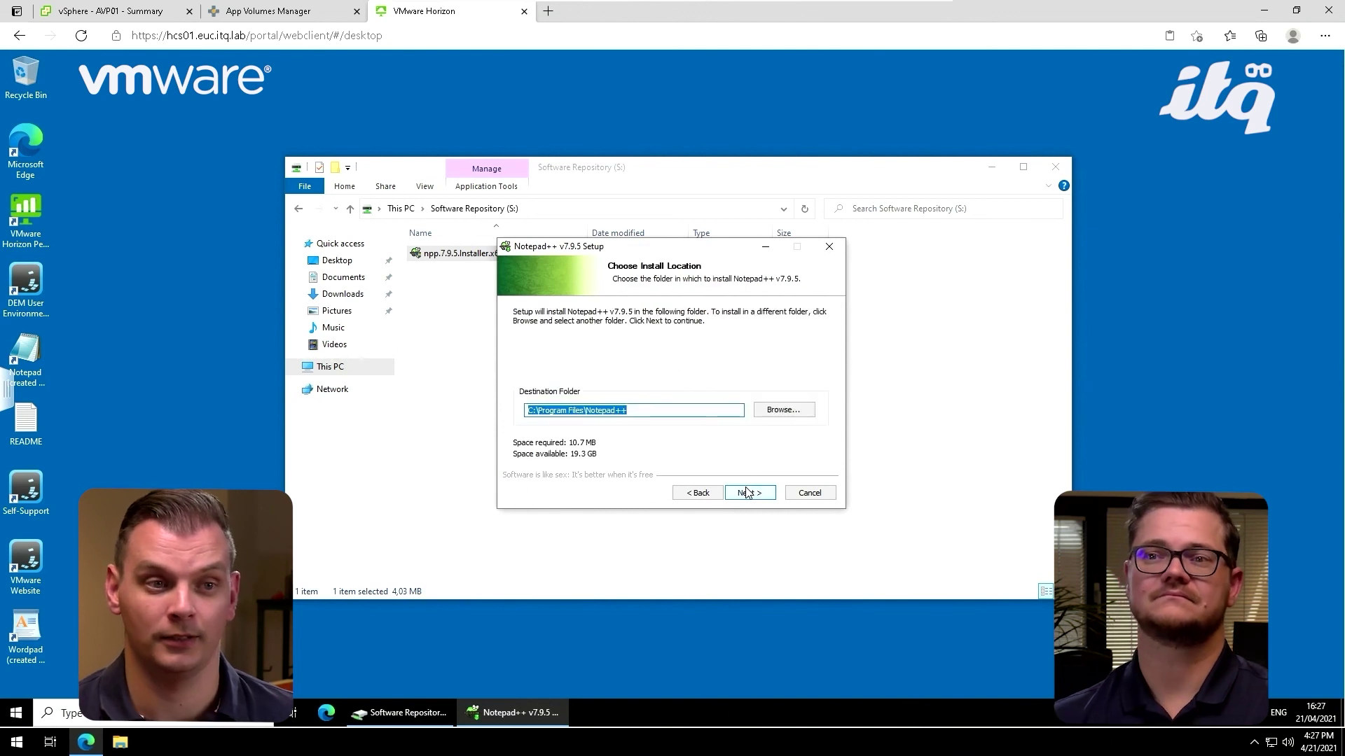
{"action": "left_click", "coordinate": [747, 492]}
{"action": "left_click", "coordinate": [747, 493]}
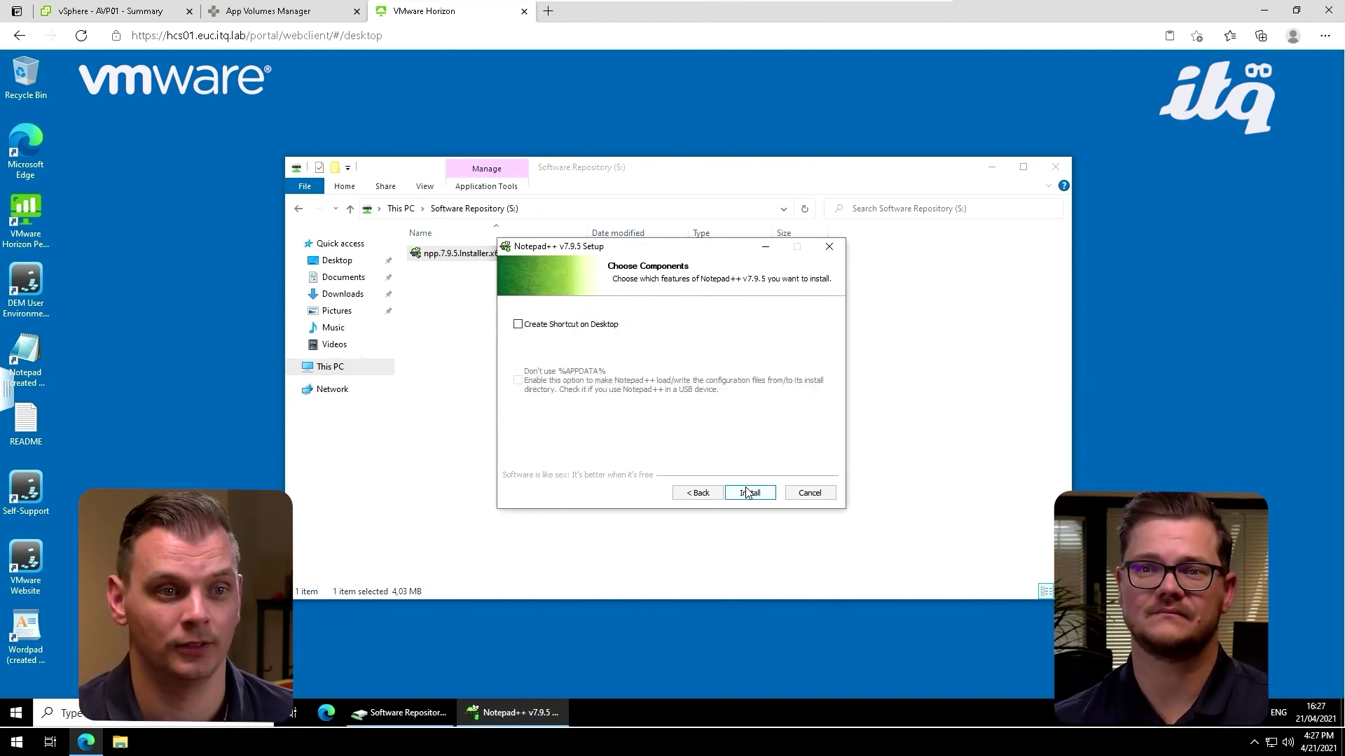
{"action": "left_click", "coordinate": [704, 493]}
{"action": "left_click", "coordinate": [643, 383]}
{"action": "left_click", "coordinate": [645, 394]}
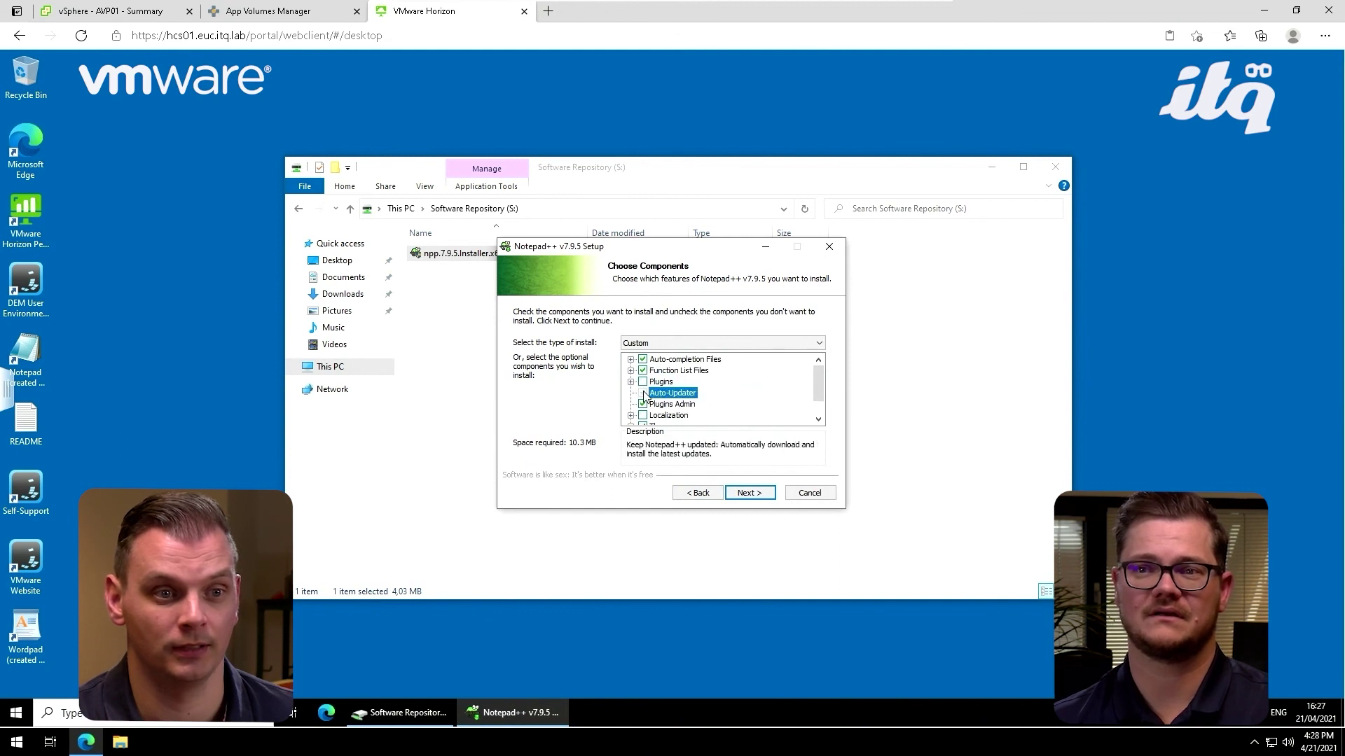
{"action": "left_click", "coordinate": [643, 393]}
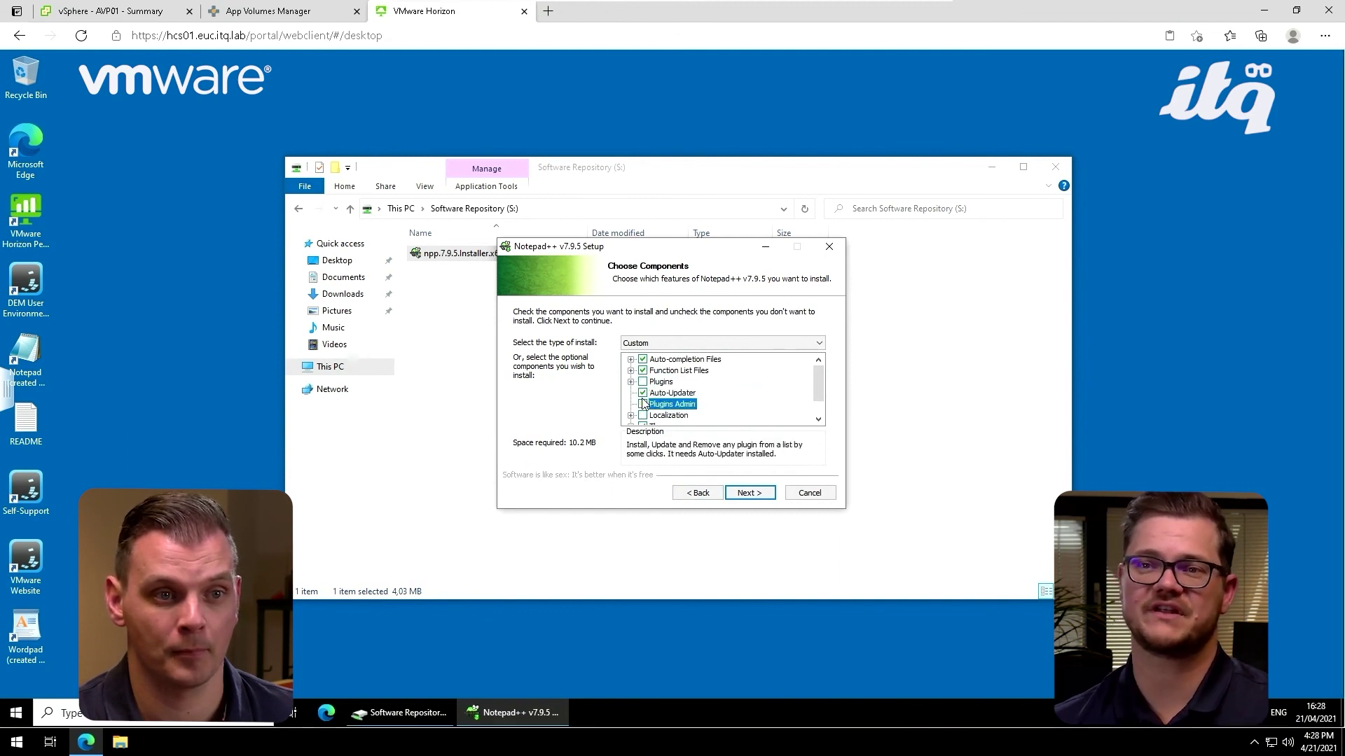
{"action": "left_click", "coordinate": [743, 495]}
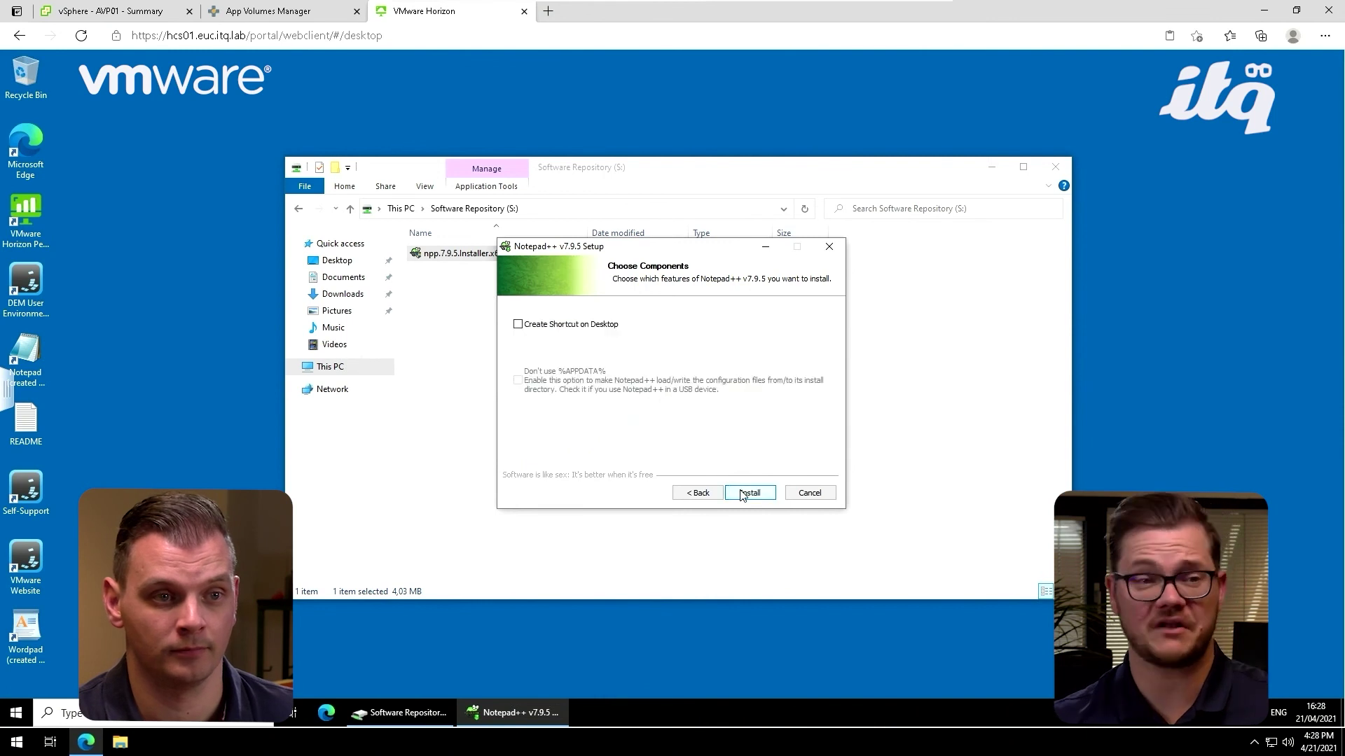
Install Notepad++ v7.9.5 without a desktop shortcut, finish setup without running the program, and close the File Explorer window
{"action": "left_click", "coordinate": [744, 494]}
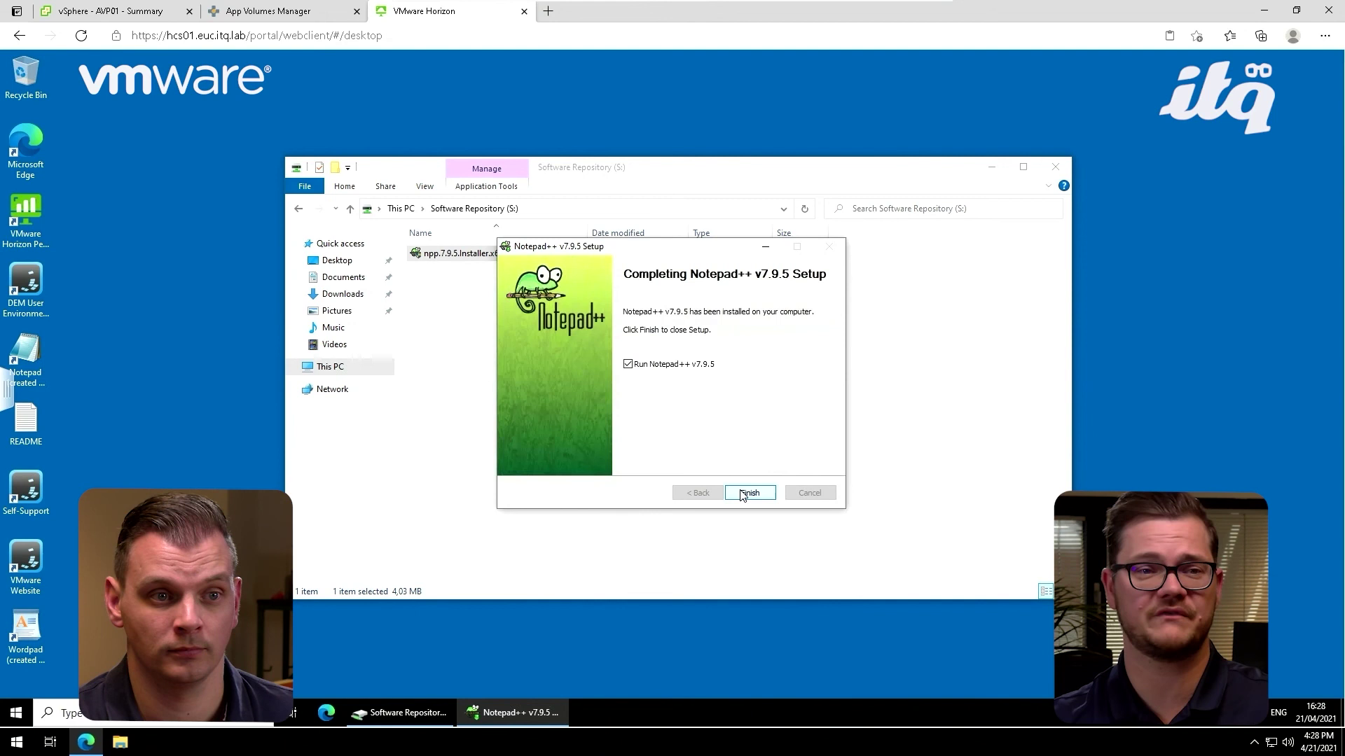
{"action": "left_click", "coordinate": [684, 366]}
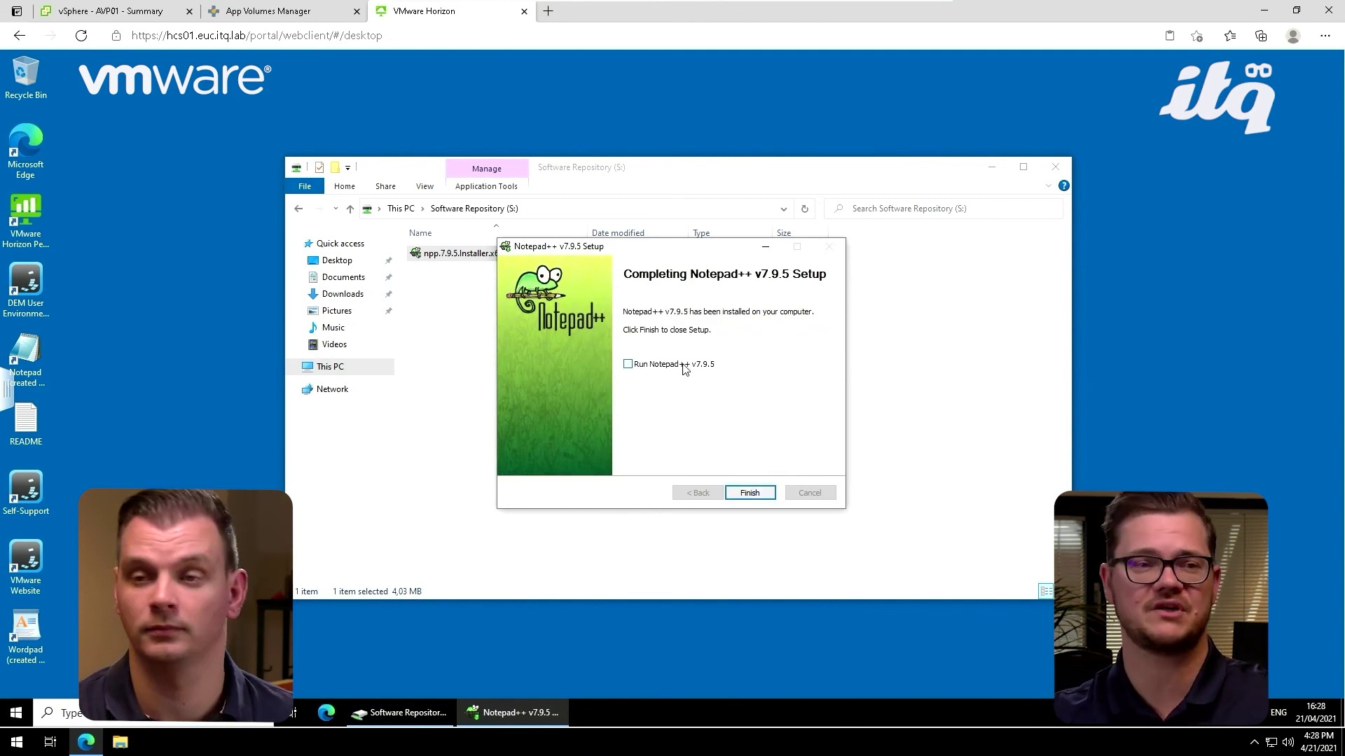
{"action": "left_click", "coordinate": [748, 491]}
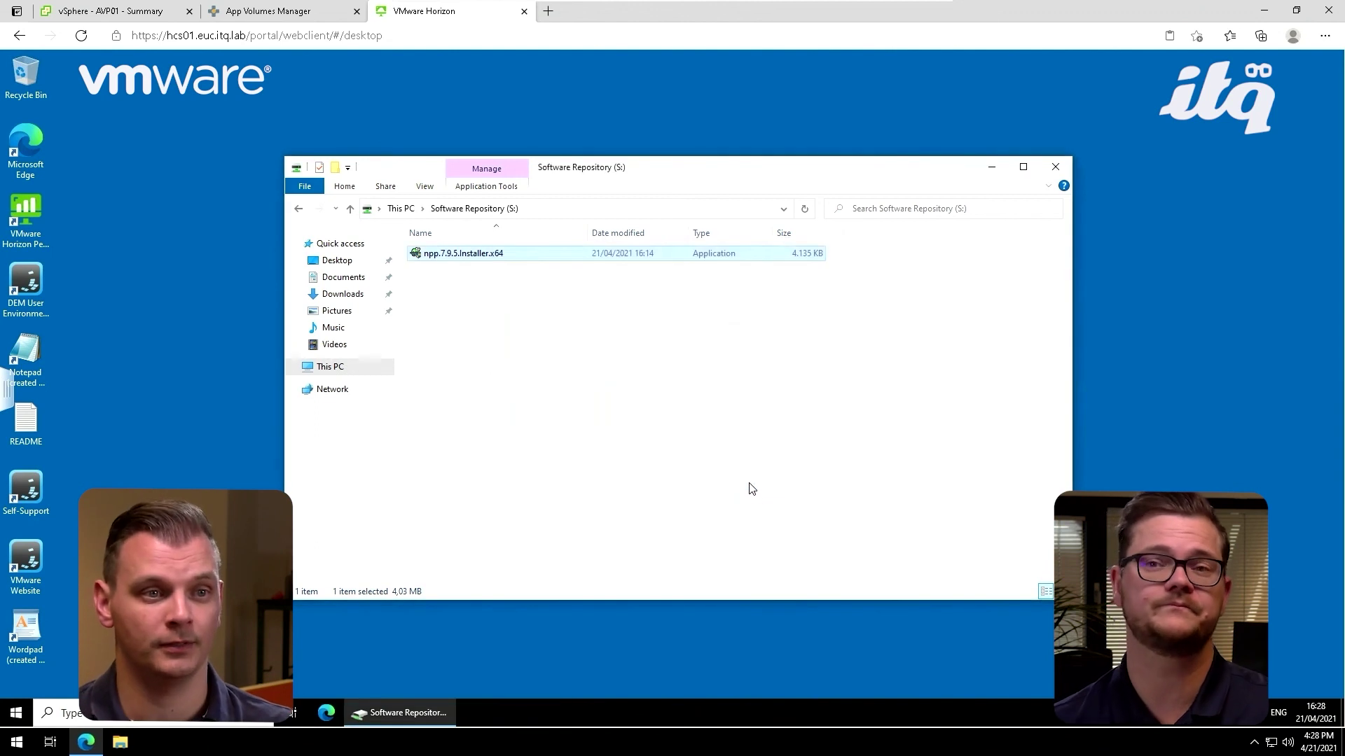
{"action": "left_click", "coordinate": [1056, 167]}
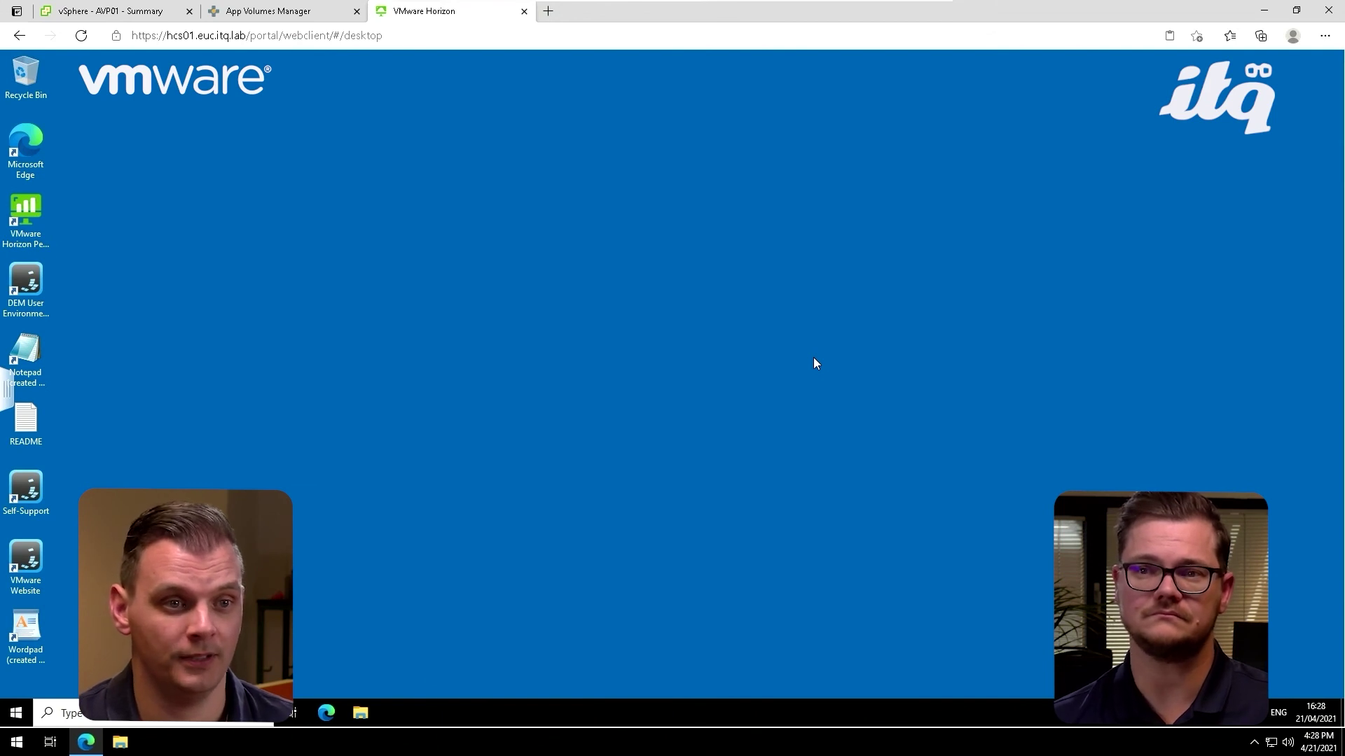
Sign out of the virtual desktop, dismiss the disconnection notice, and relaunch the Windows 10 Production desktop
{"action": "right_click", "coordinate": [23, 704]}
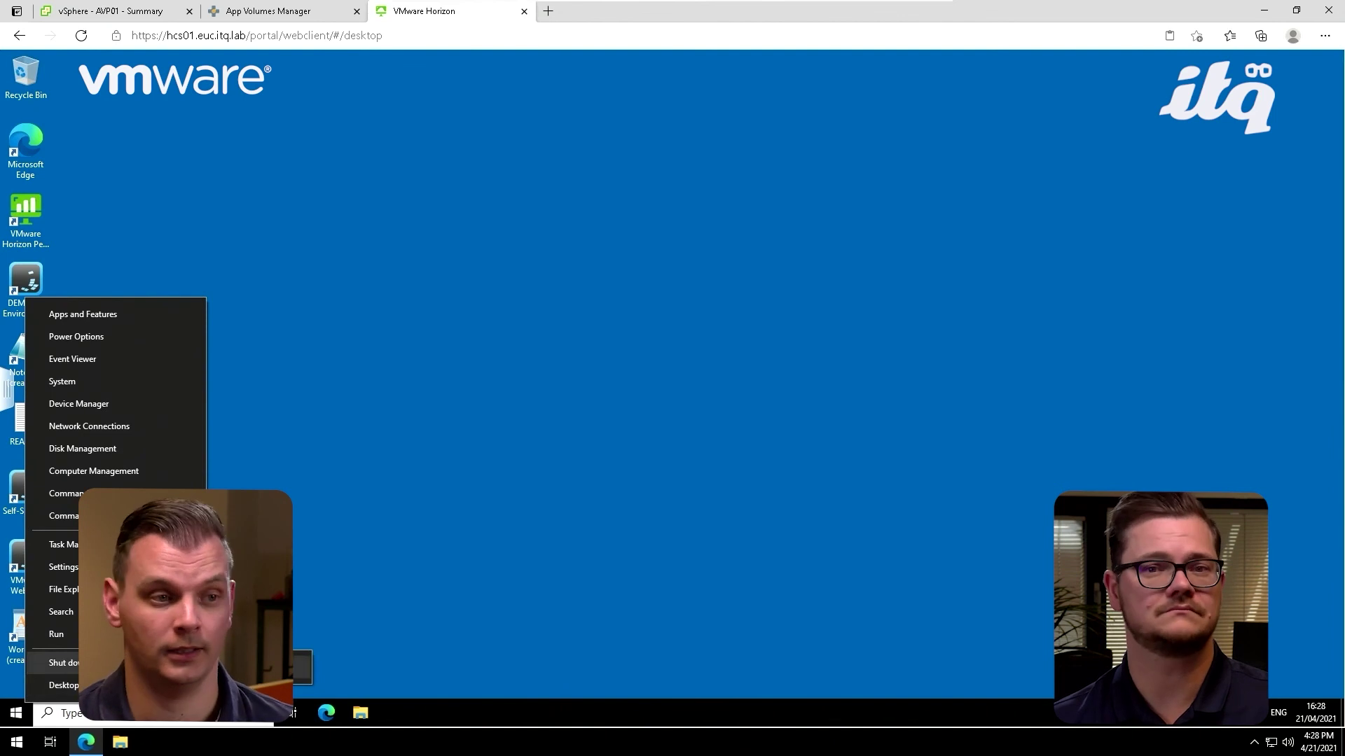
{"action": "left_click", "coordinate": [60, 685]}
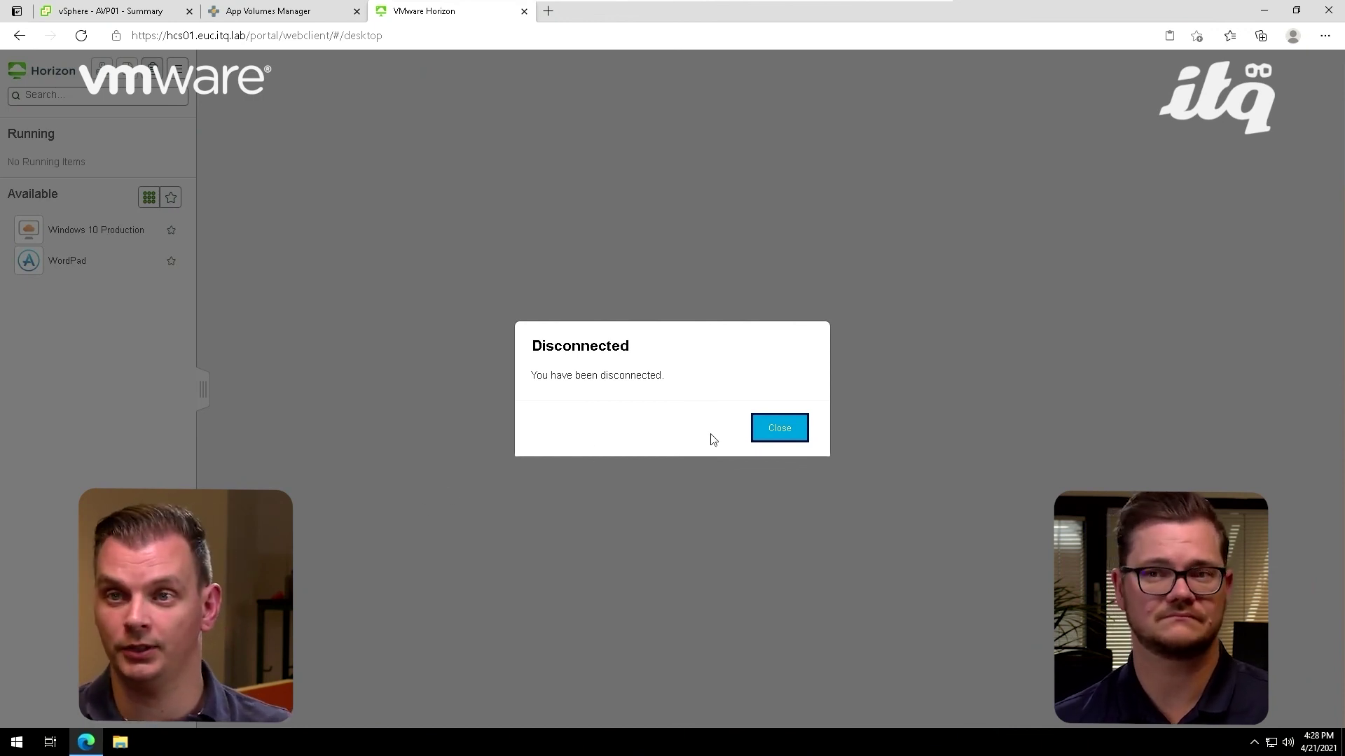
{"action": "left_click", "coordinate": [758, 434]}
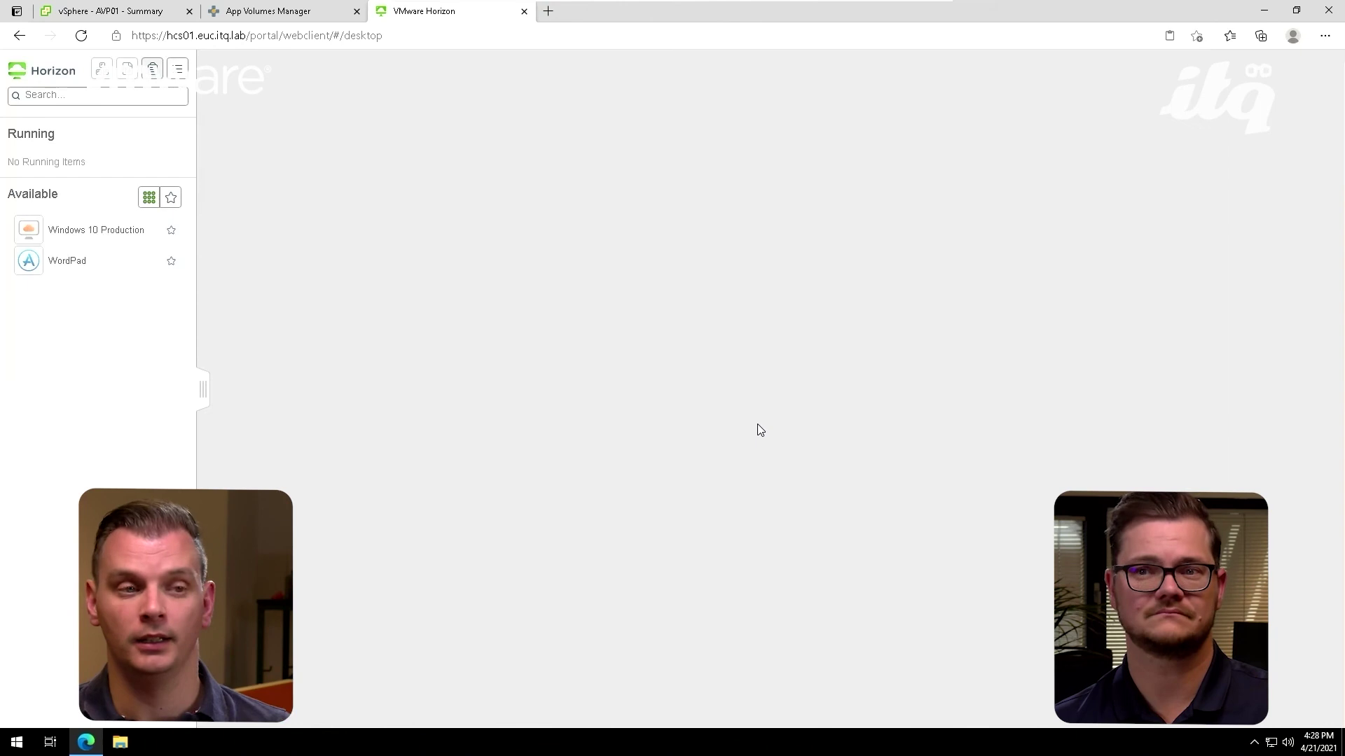
{"action": "left_click", "coordinate": [87, 227]}
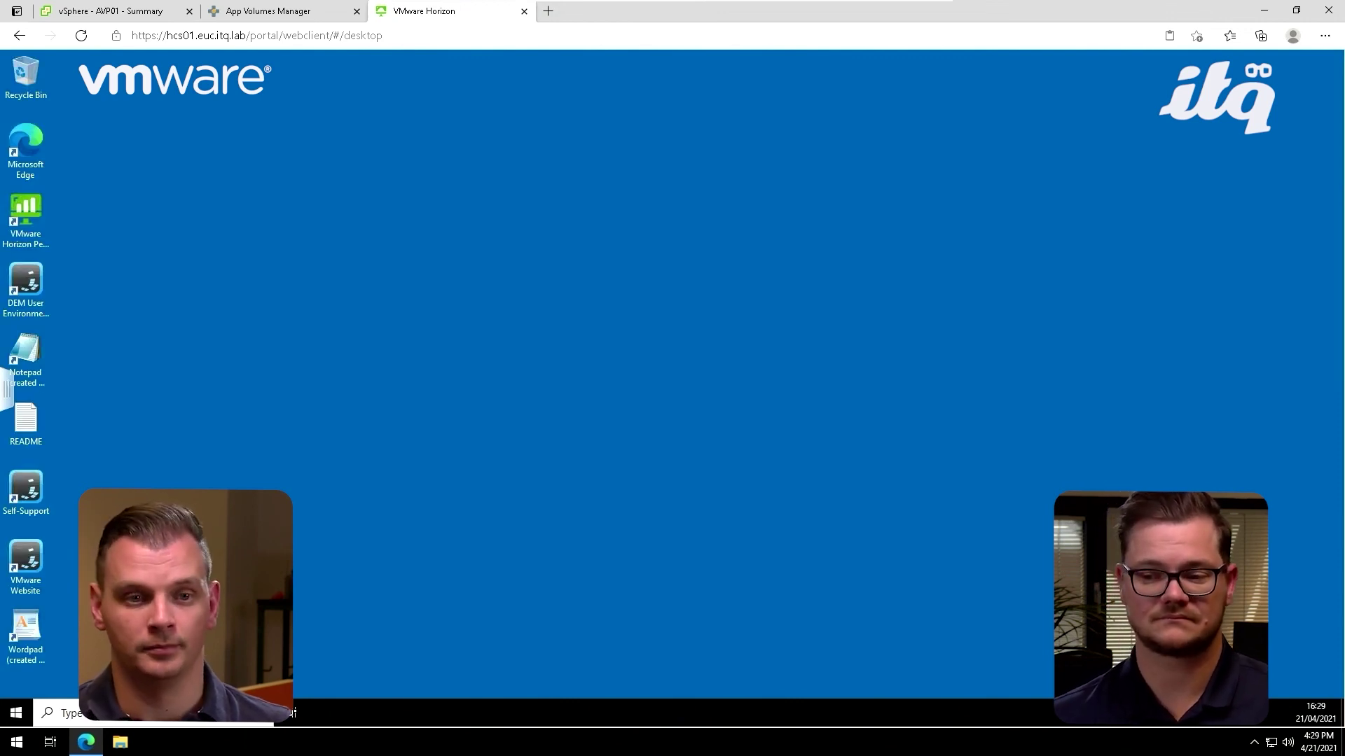
Launch Notepad++ on the virtual desktop to check that the user-installed application persists in the new session
{"action": "left_click", "coordinate": [16, 713]}
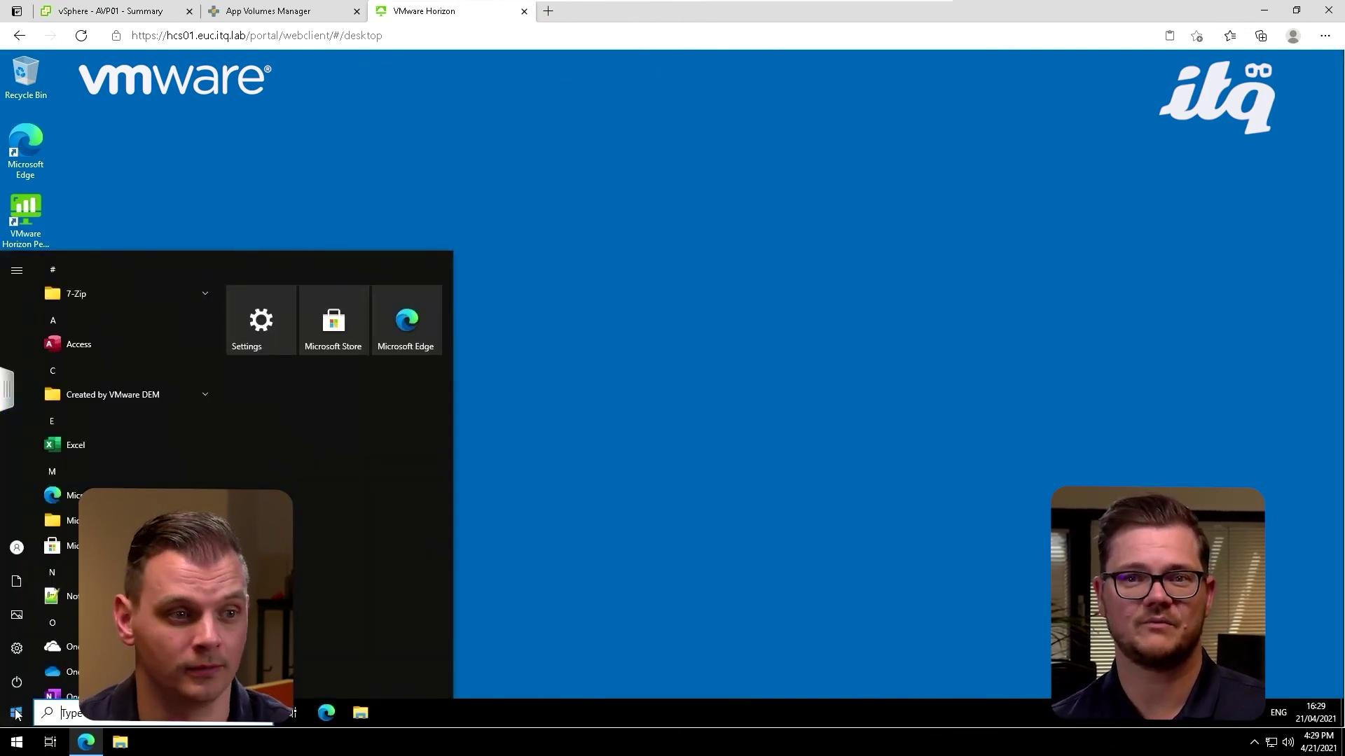
{"action": "left_click", "coordinate": [55, 595]}
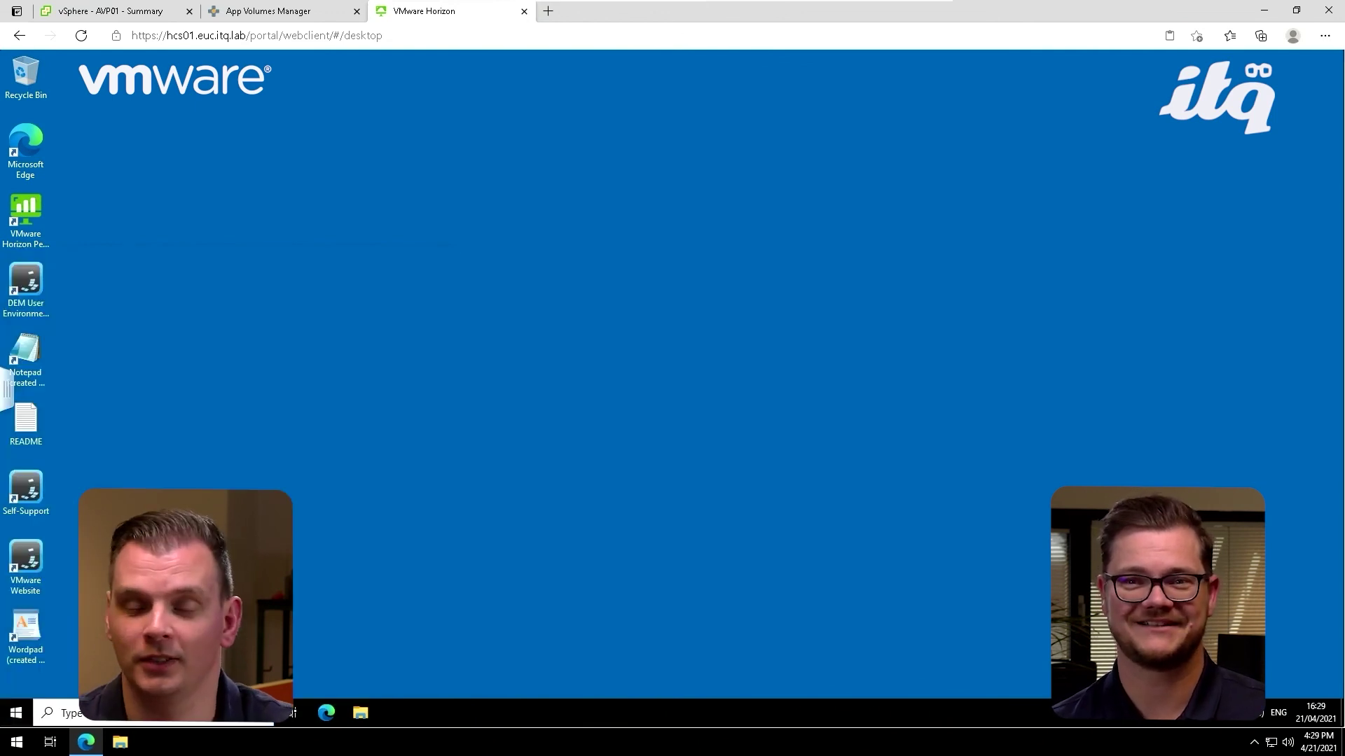